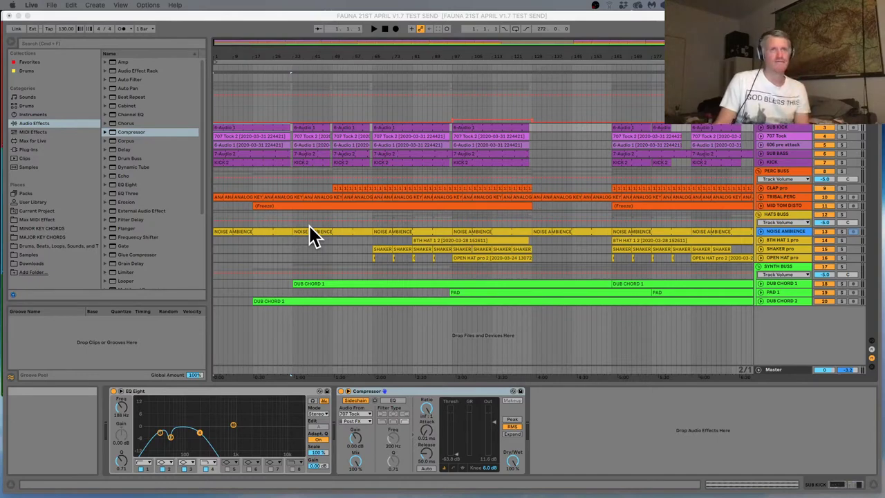
Stop playback, return to the start of the arrangement and play it from bar 1
left_click(309, 125)
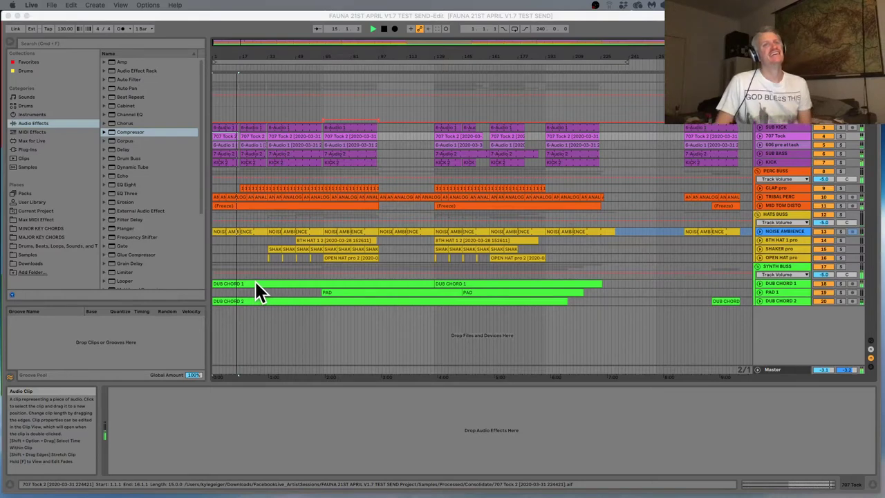
key("space")
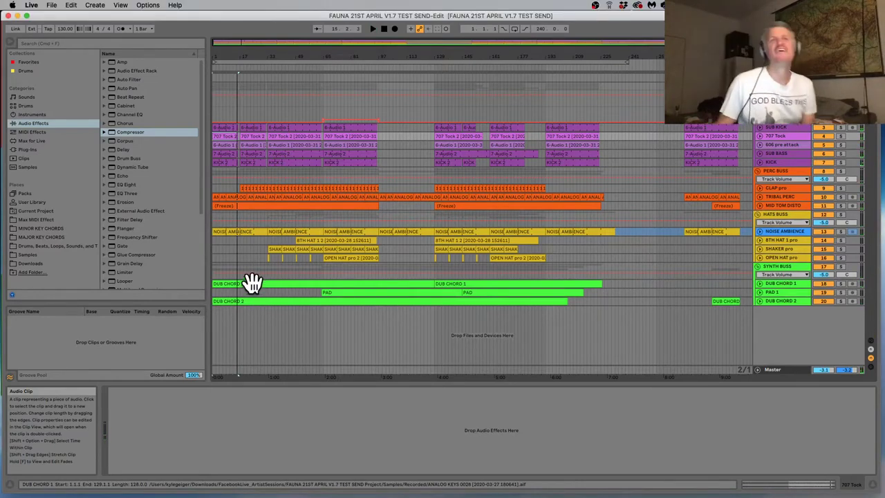
left_click(385, 29)
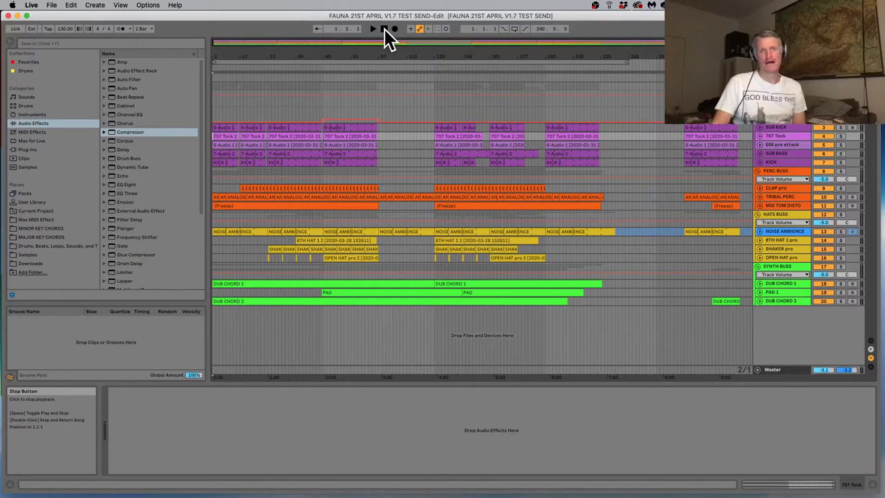
left_click(375, 29)
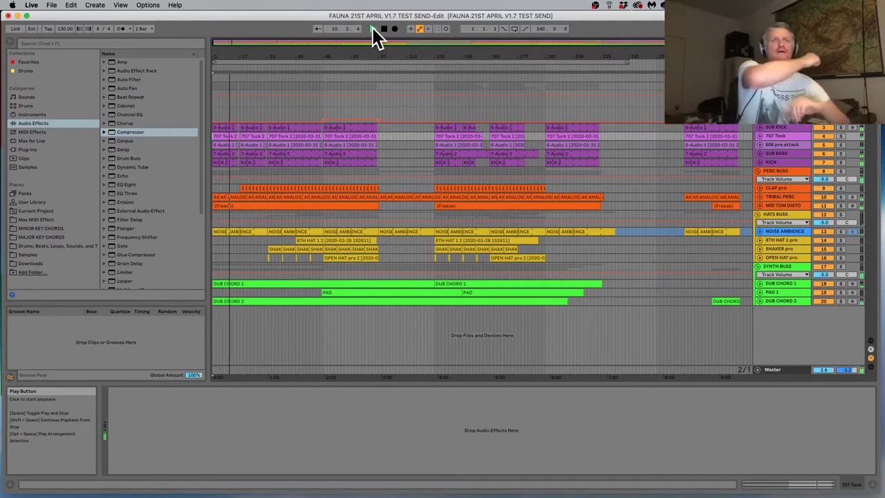
Cut bars 1 to 17 out of the whole arrangement and play the new opening briefly
left_click(240, 173)
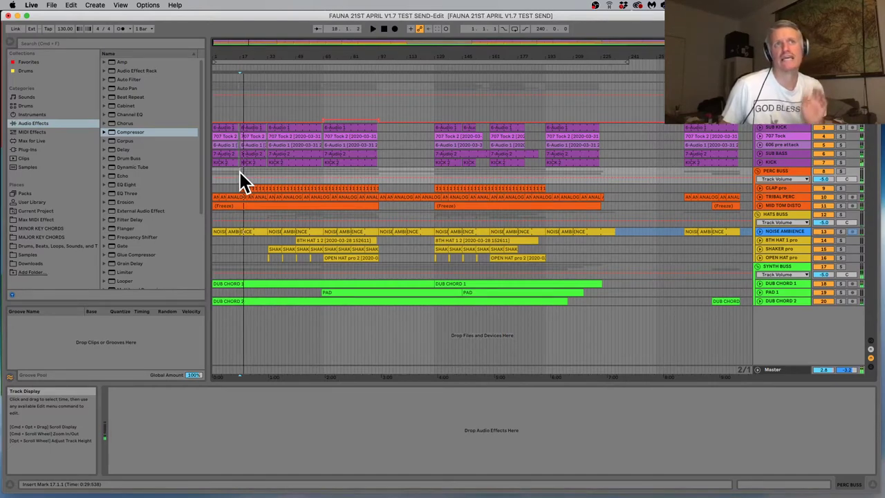
left_click_drag(242, 181, 194, 110)
key("space")
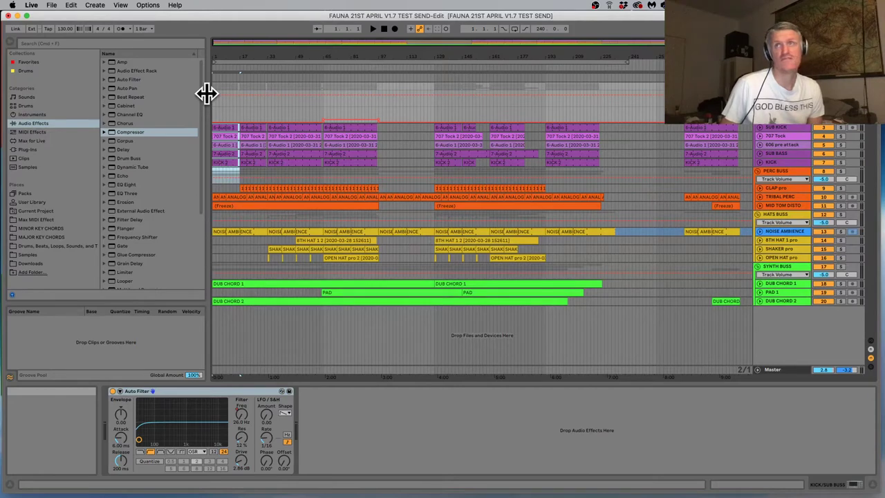
key("super+shift+Delete")
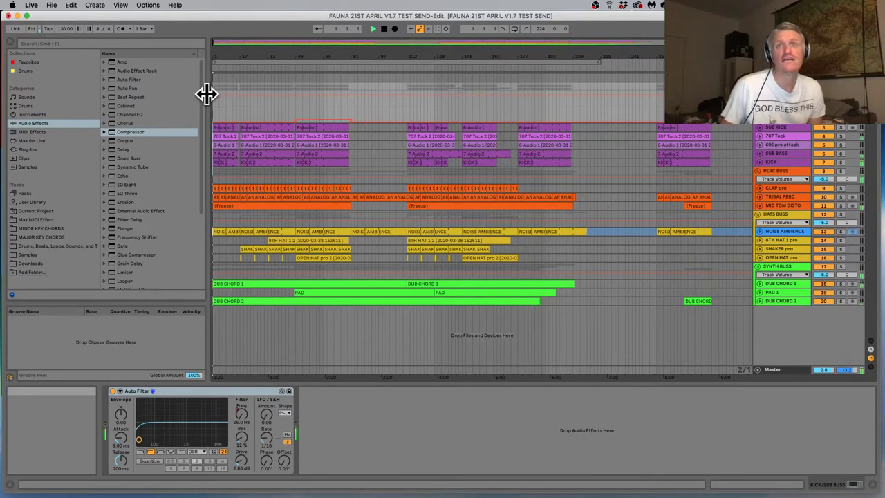
key("space")
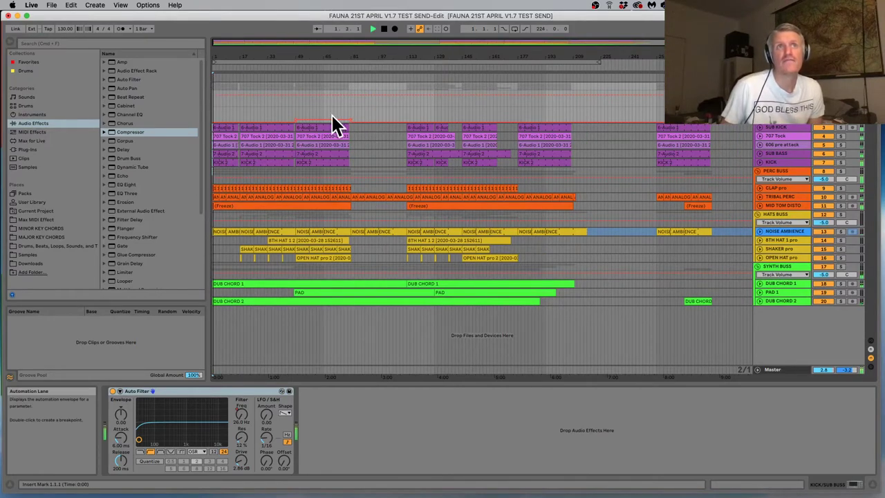
Paste the cut 16-bar section across all tracks at bar 289 and audition it briefly
left_click(713, 128)
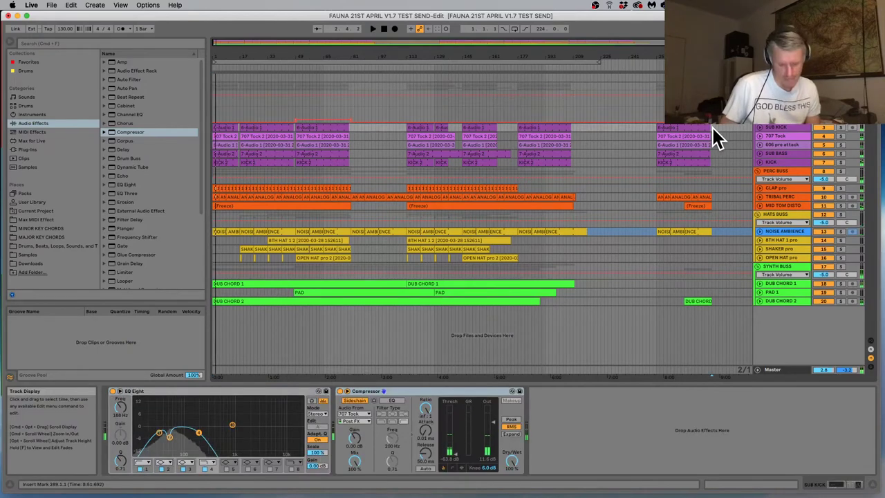
key("super+v")
key("space")
key("space")
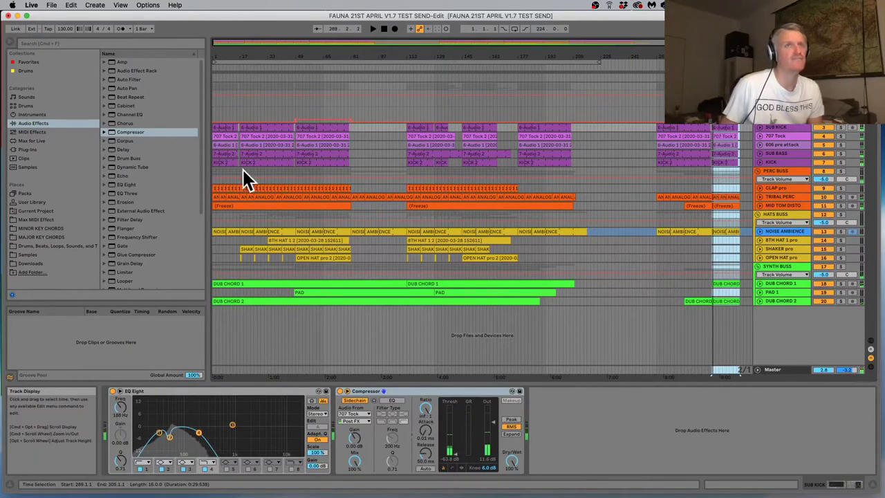
Solo the CLAP pro track, play it from the start, and delete its clips from bars 1 to 17
left_click(222, 154)
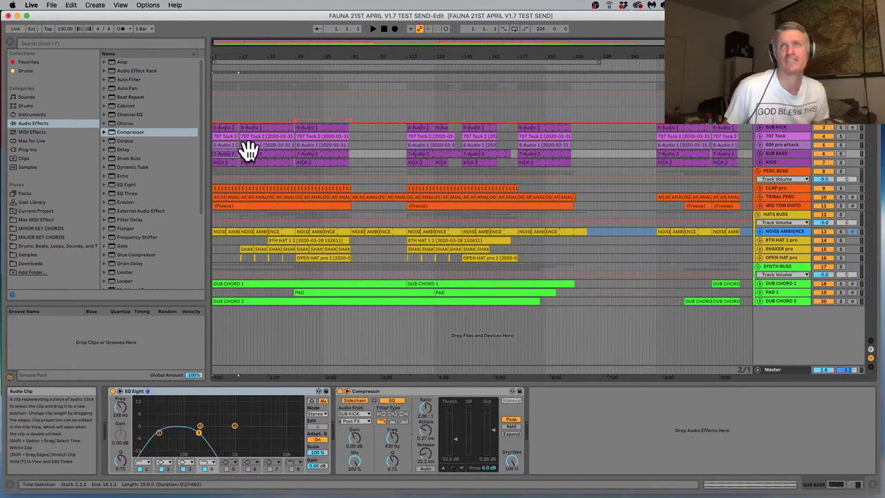
left_click(840, 188)
key("space")
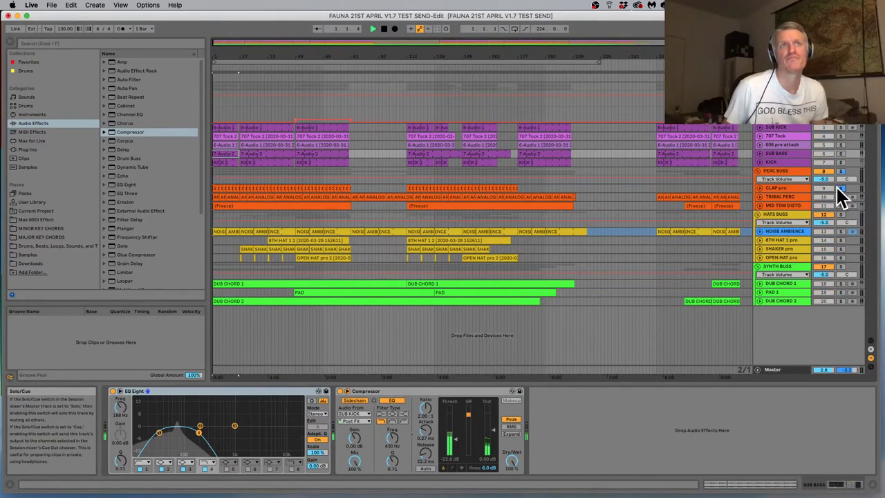
left_click(238, 181)
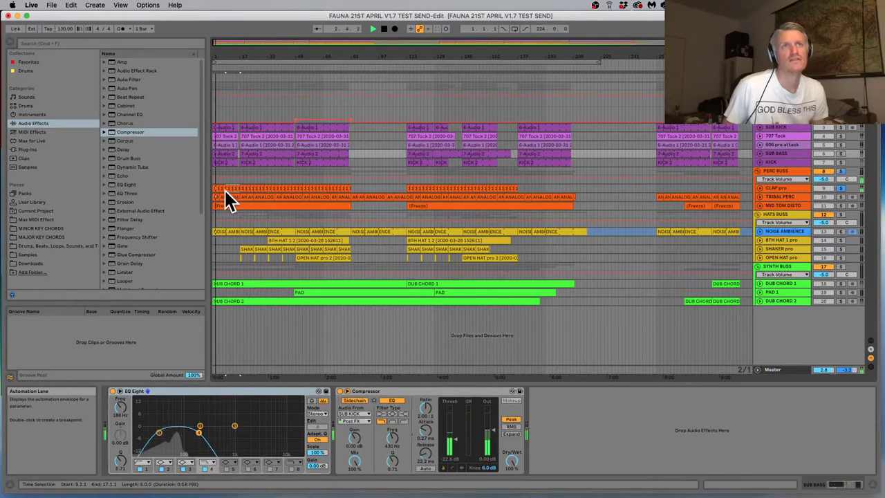
key("Down")
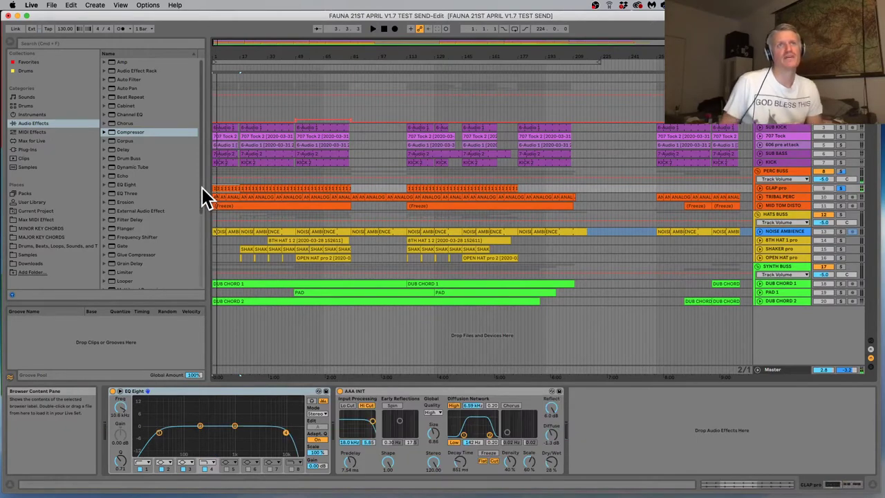
key("shift+Home")
key("space")
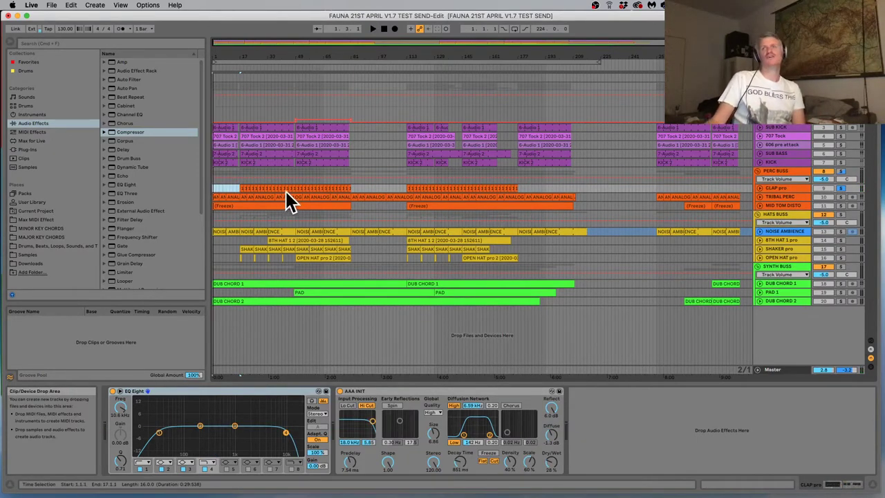
Turn off solo on CLAP pro, play the arrangement from the beginning and select the first DUB CHORD 2 clip
left_click(839, 187)
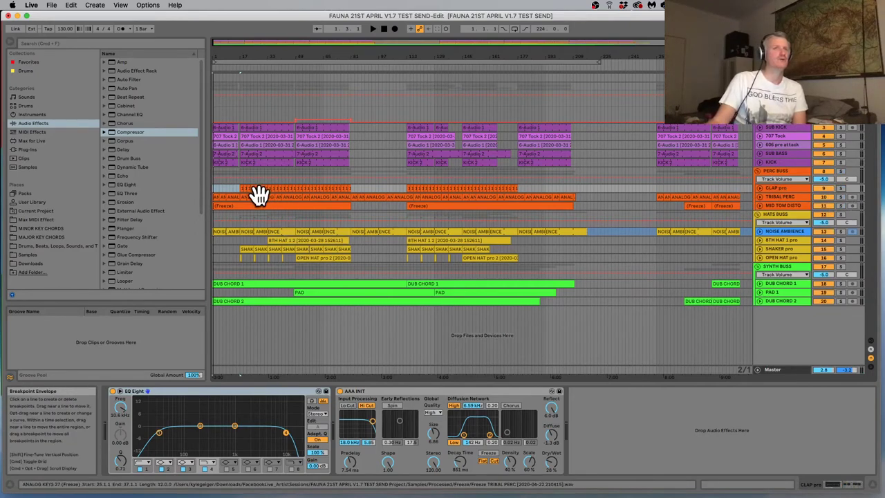
key("space")
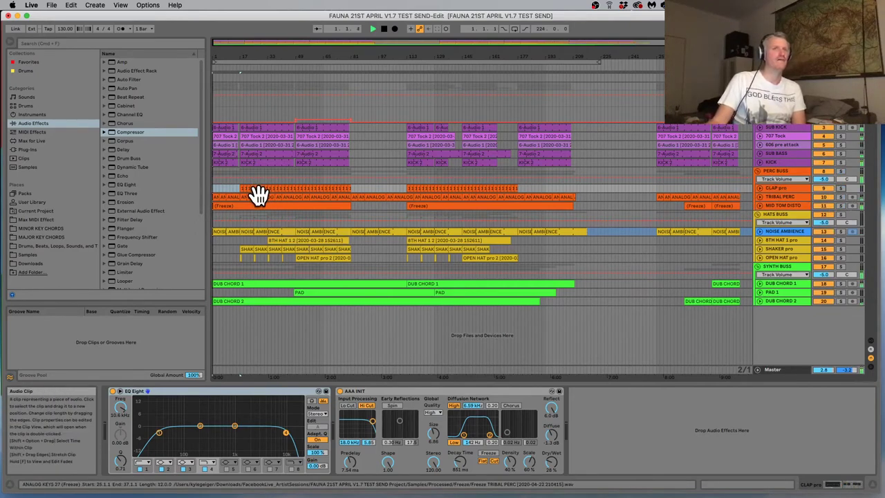
left_click(236, 299)
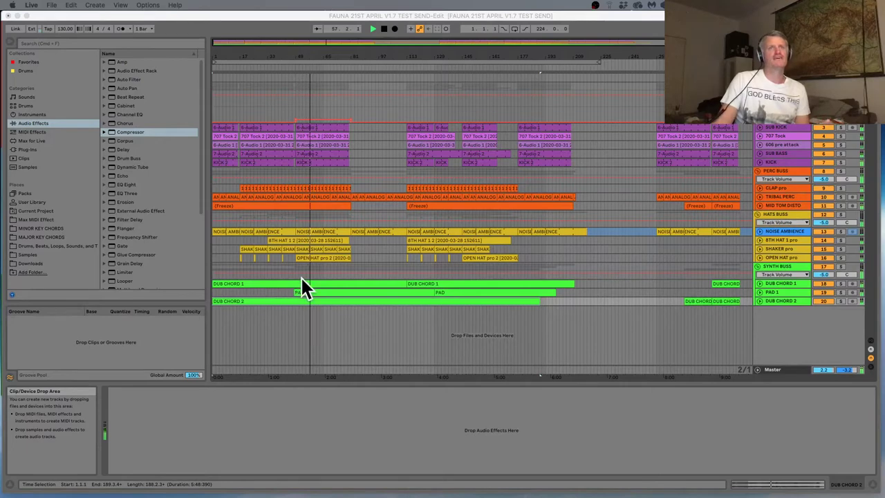
Replay the transition into bar 49, selecting the OPEN HAT pro clip there and restarting playback from bar 44
left_click(291, 65)
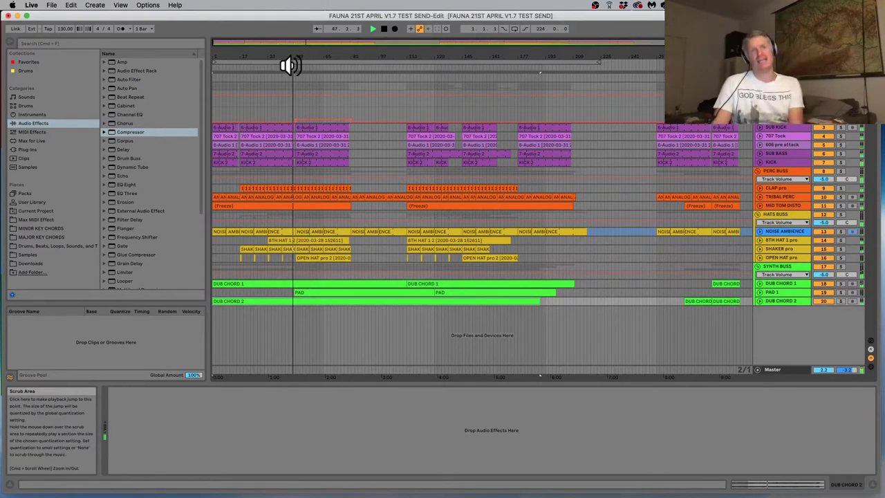
scroll(290, 65, "up", 5)
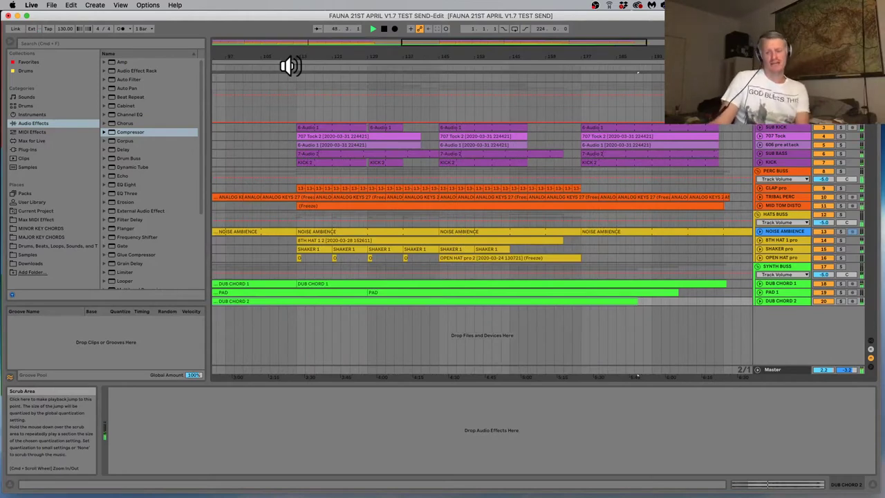
scroll(291, 65, "down", 4)
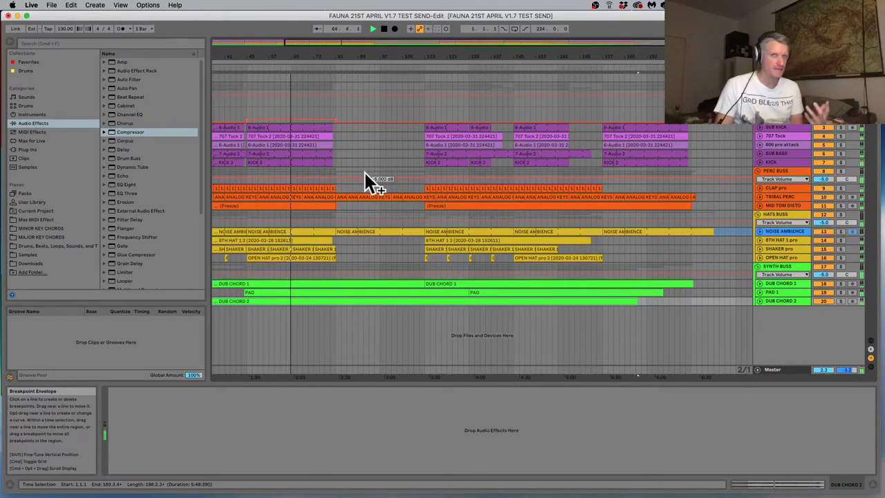
left_click(285, 260)
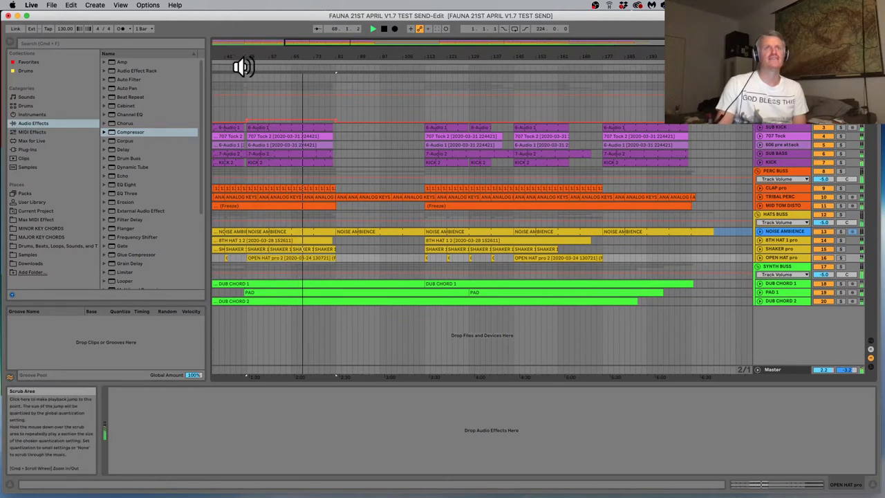
left_click(242, 66)
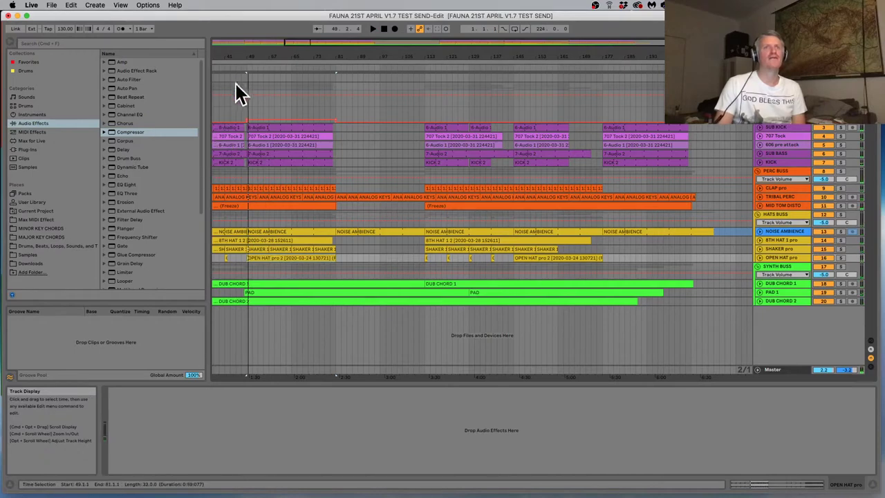
left_click(232, 64)
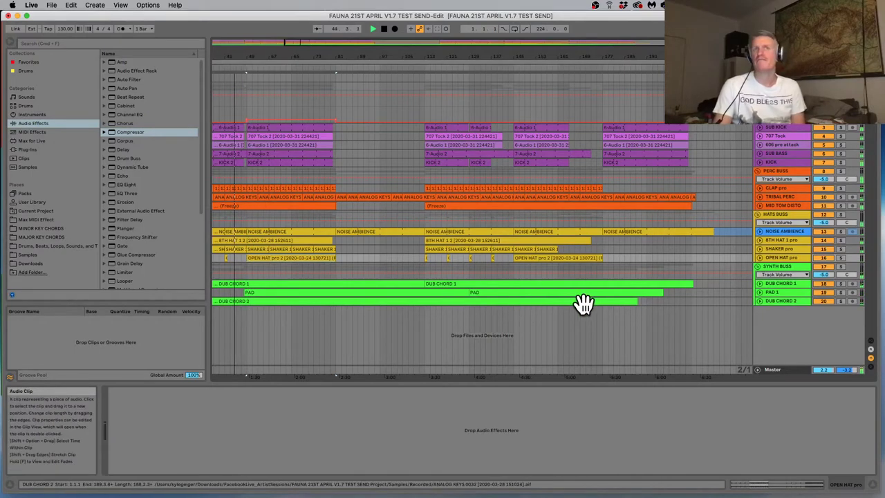
Check the solo of 8TH HAT 1 pro, then solo the SYNTH BUSS group and replay it from around bar 46
left_click(840, 248)
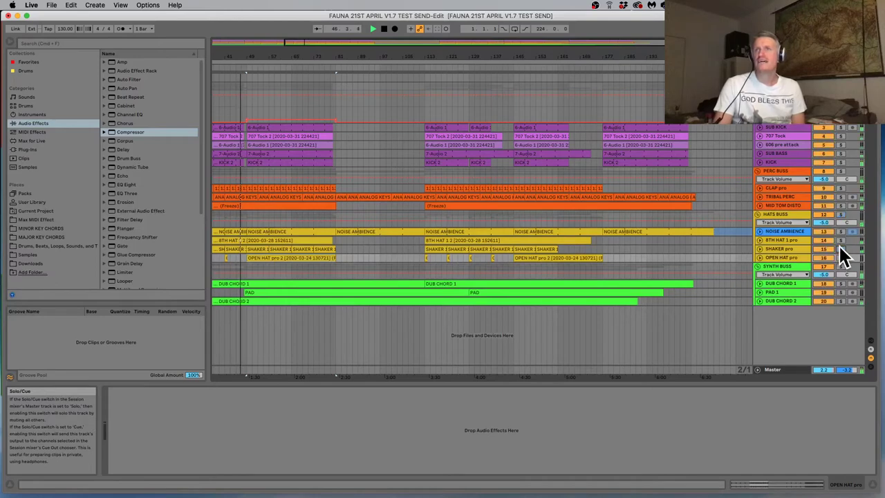
left_click(838, 240)
left_click(838, 240)
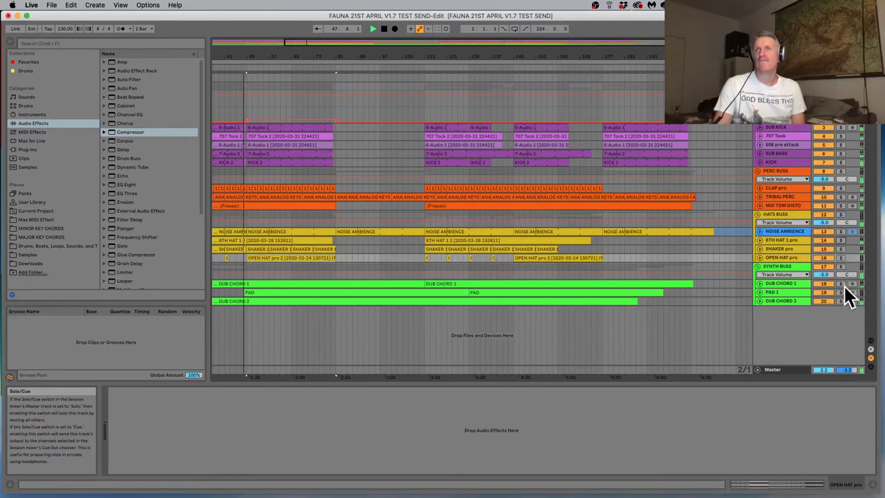
left_click(840, 267)
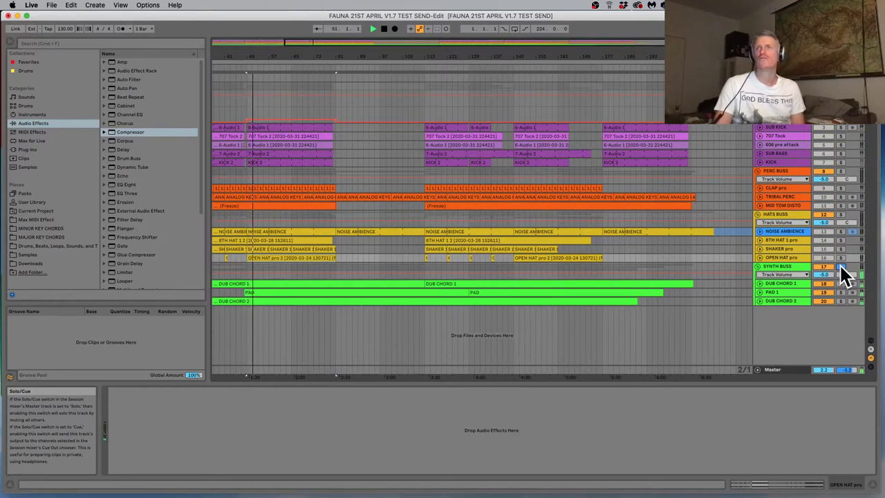
left_click(238, 70)
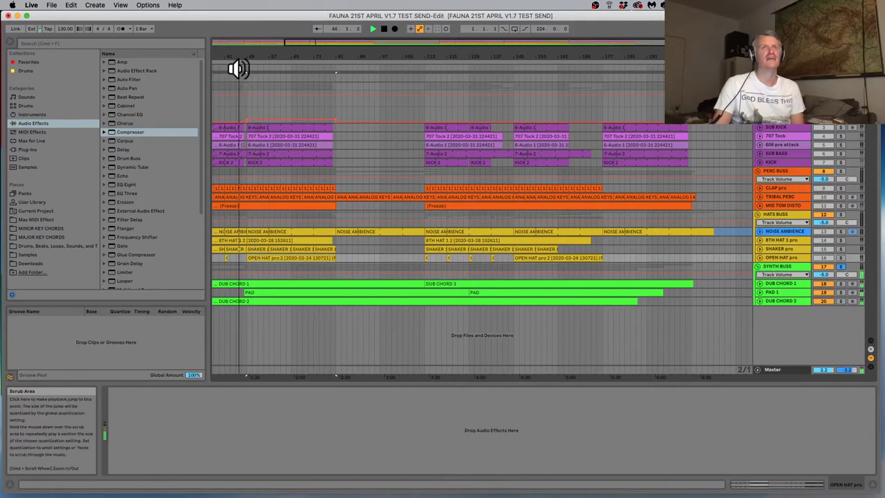
Solo the HATS BUSS and PERC BUSS groups in turn and replay the lead-in to bar 49
left_click(836, 215)
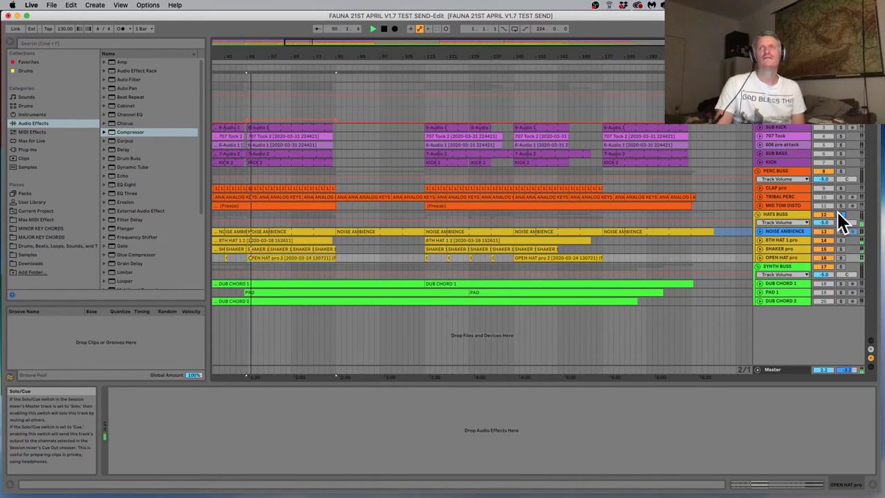
left_click(838, 172)
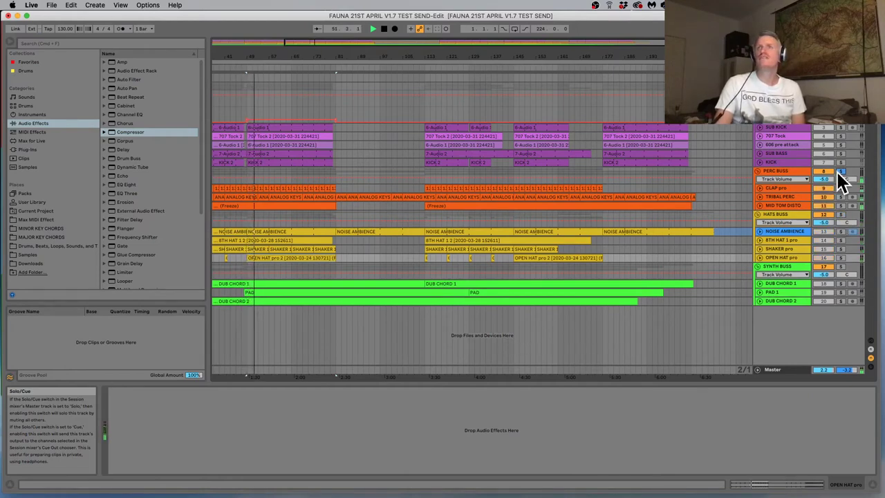
left_click(240, 66)
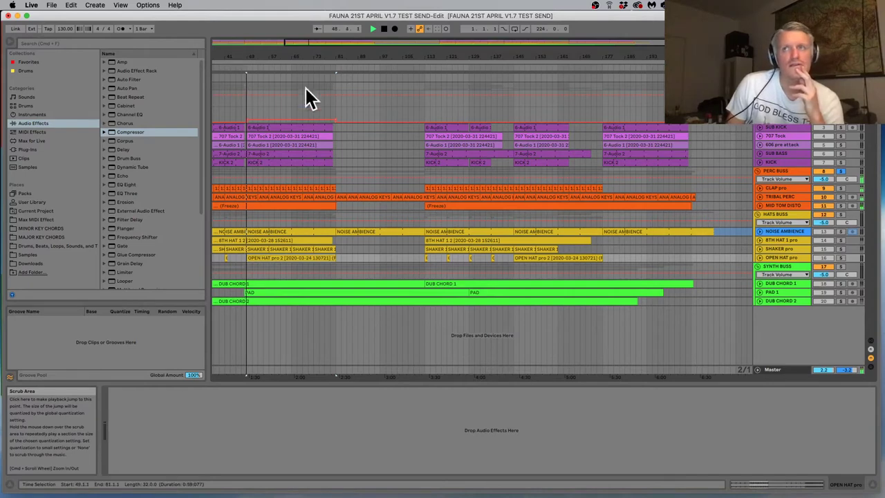
Select the HATS BUSS group, replay the lead-in to bar 49, and unfold the NOISE AMBIENCE and 8TH HAT 1 pro tracks
left_click(778, 214)
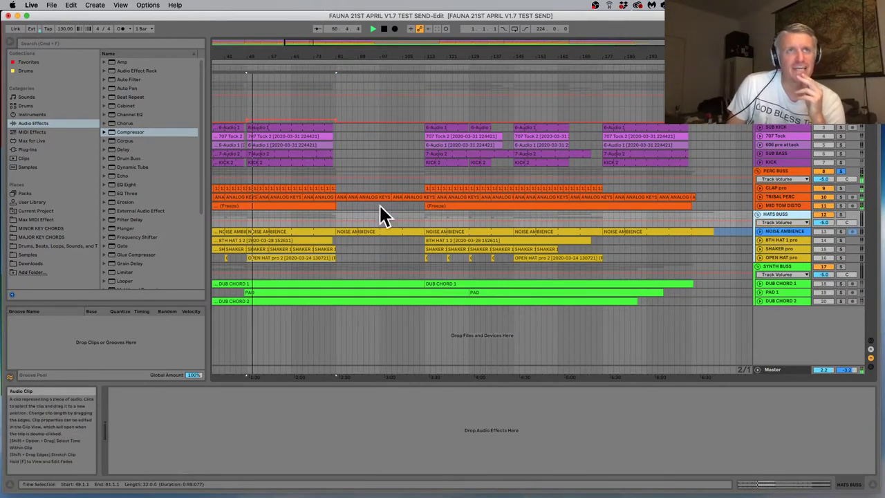
left_click(239, 69)
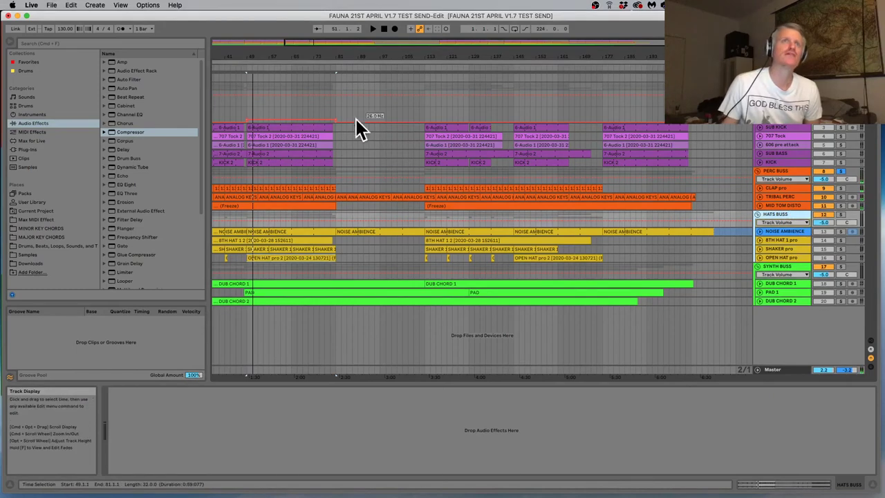
left_click(759, 231)
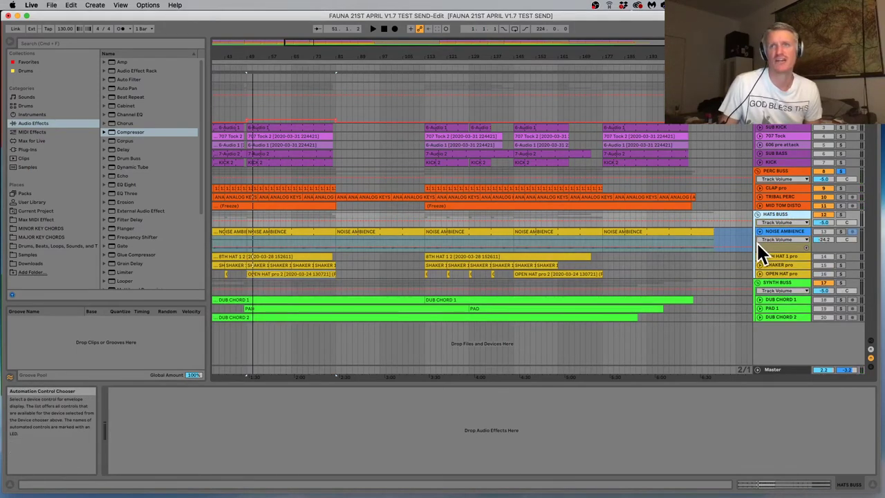
left_click(759, 255)
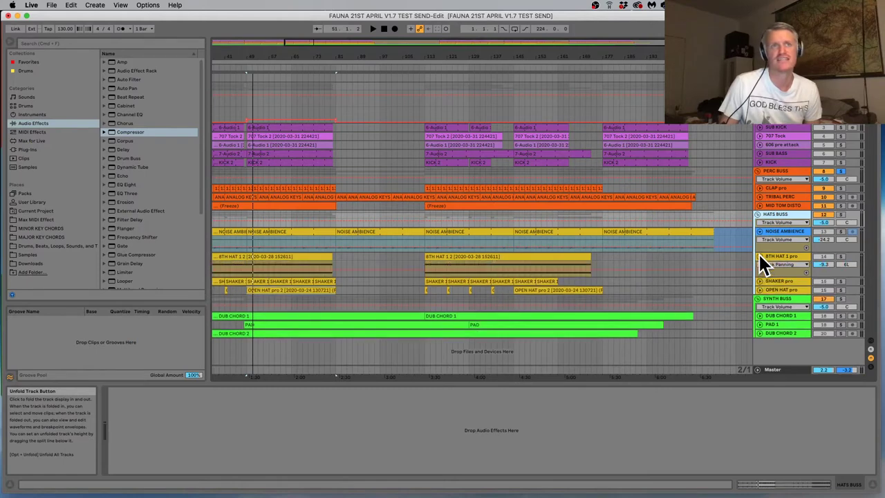
Load the H-Delay Stereo VST plug-in from WaveShell1-VST 11.0 onto the HATS BUSS group and move its window clear of the arrangement
left_click(220, 67)
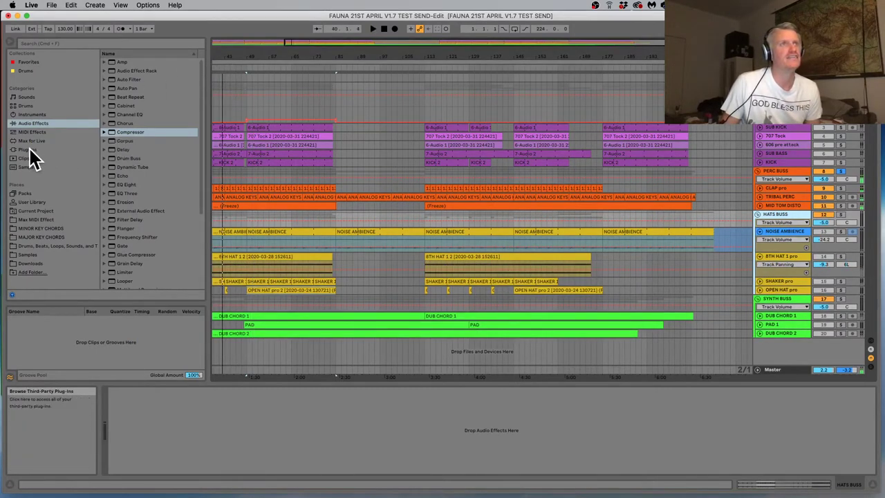
left_click(28, 149)
left_click(107, 71)
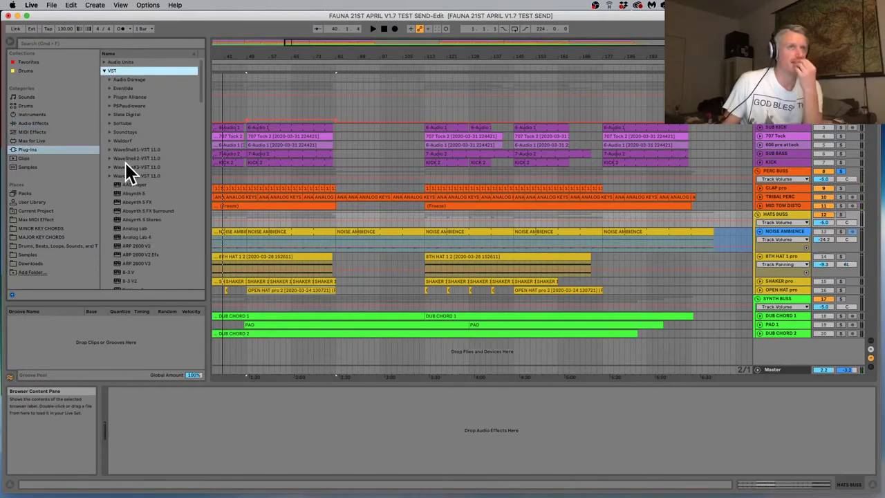
left_click(108, 148)
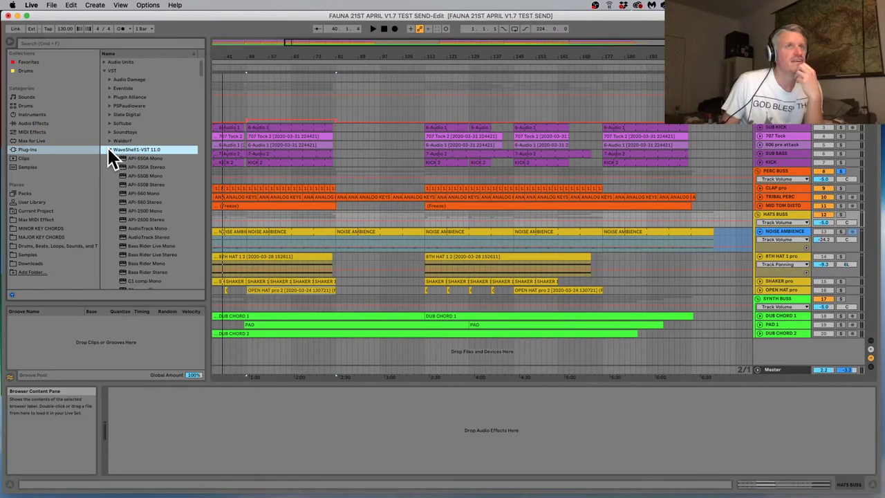
left_click(109, 149)
scroll(116, 167, "down", 10)
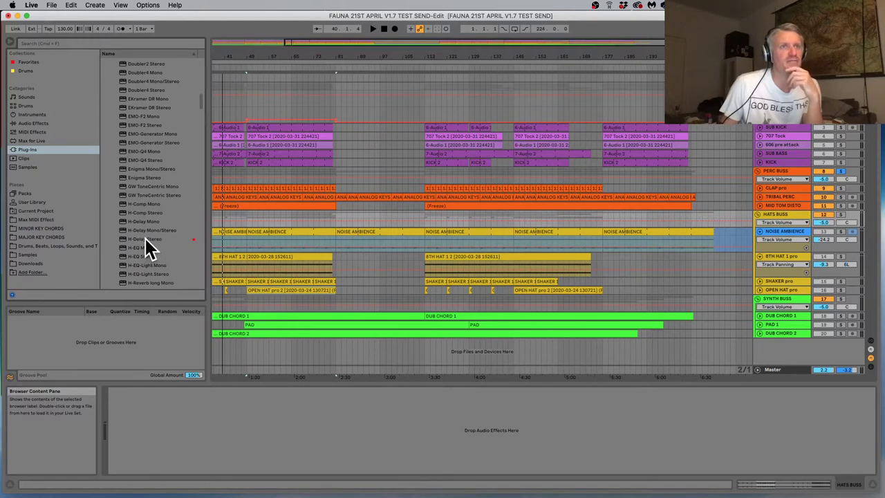
left_click_drag(147, 240, 780, 216)
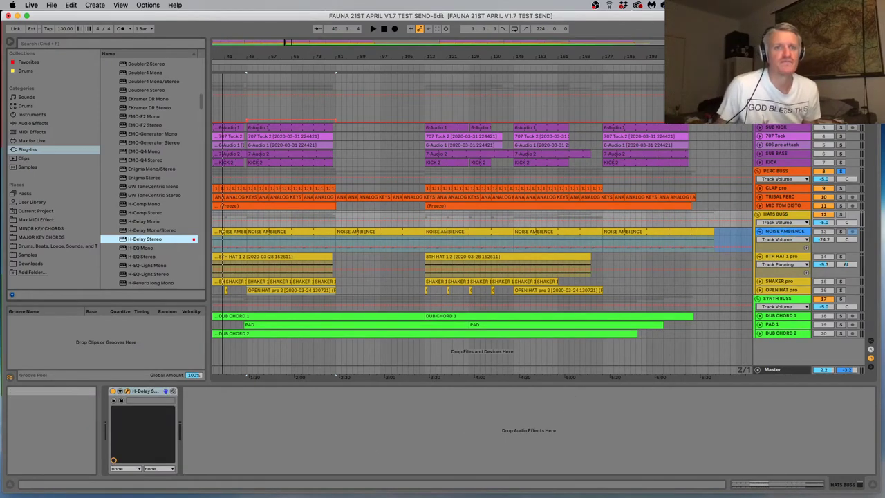
left_click_drag(250, 417, 549, 250)
Play from around bar 42 and adjust the dry/wet mix and feedback of the H-Delay on HATS BUSS
left_click(230, 69)
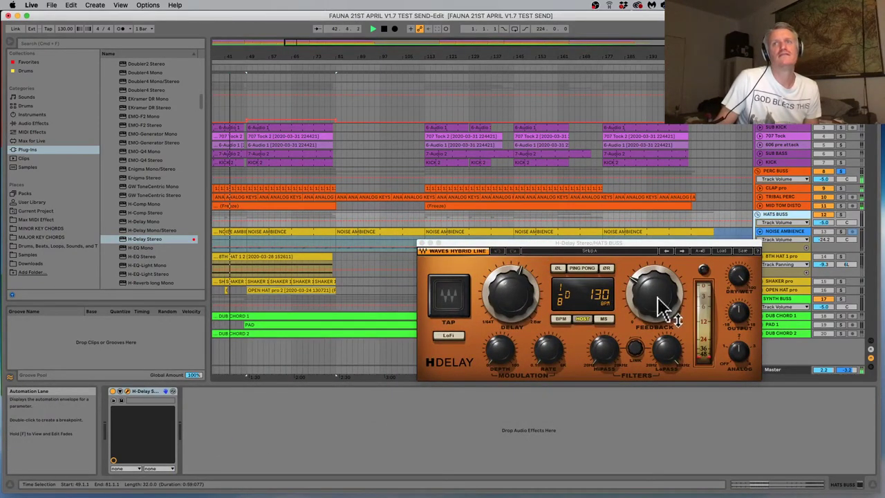
left_click(738, 276)
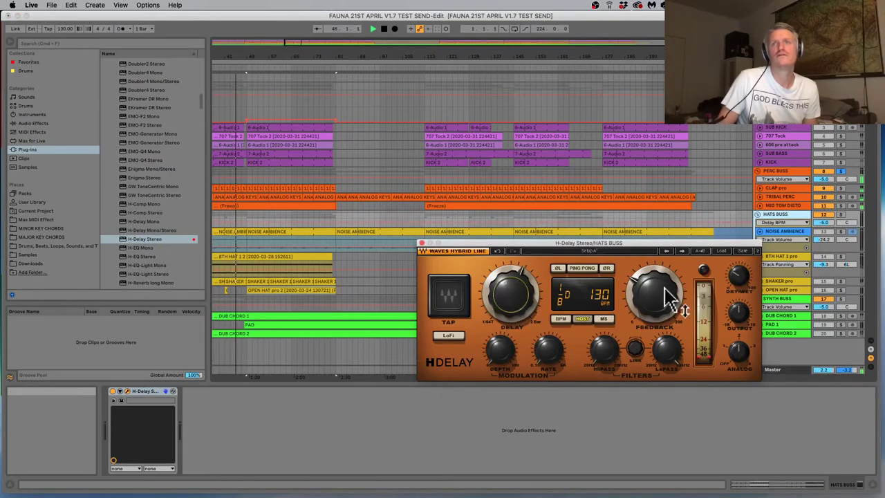
mouse_move(657, 297)
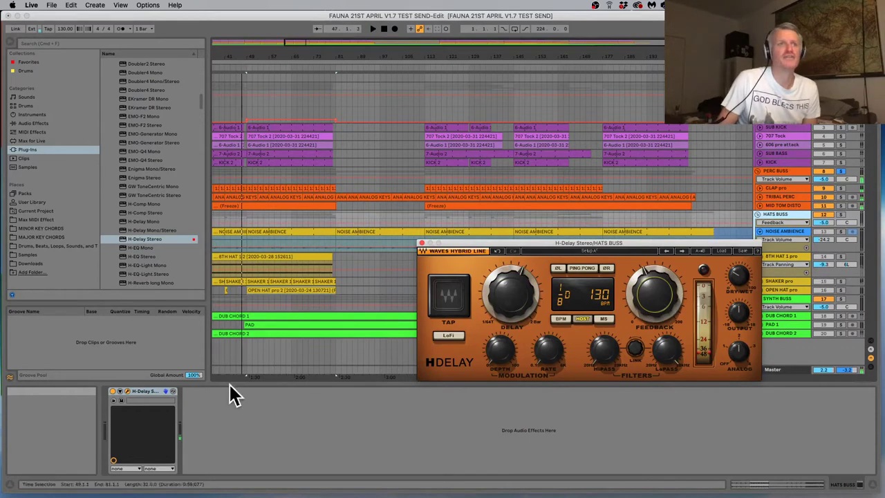
Move the H-Delay from the HATS BUSS group to PERC BUSS and resume playback into bar 49
left_click(141, 396)
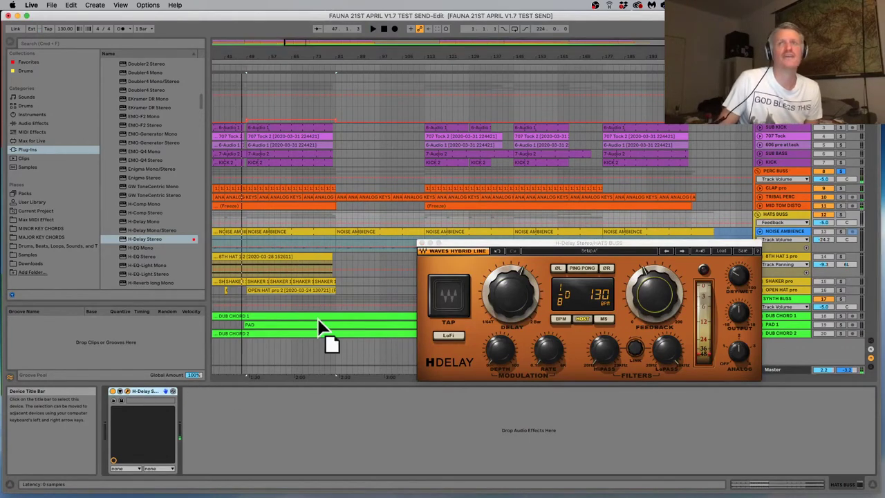
left_click(787, 174)
key("space")
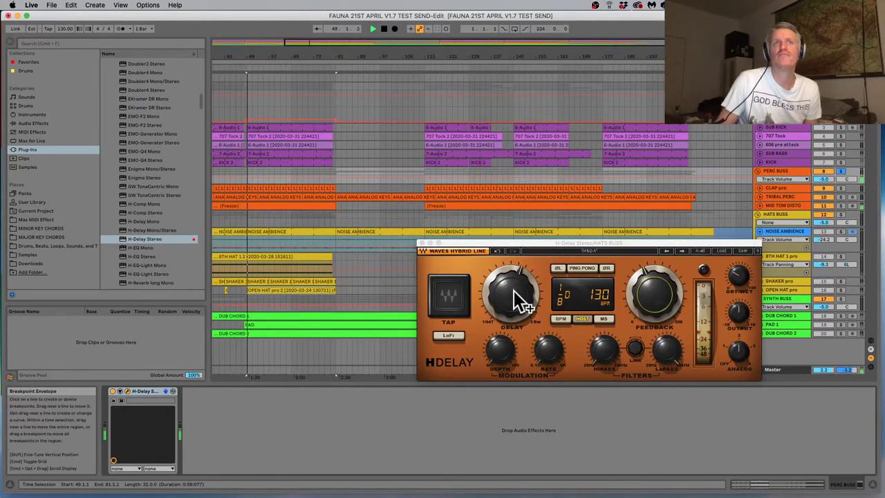
Adjust the H-Delay's dry/wet mix and feedback, set its delay time to 1/16 D, and close the plug-in window
left_click(739, 278)
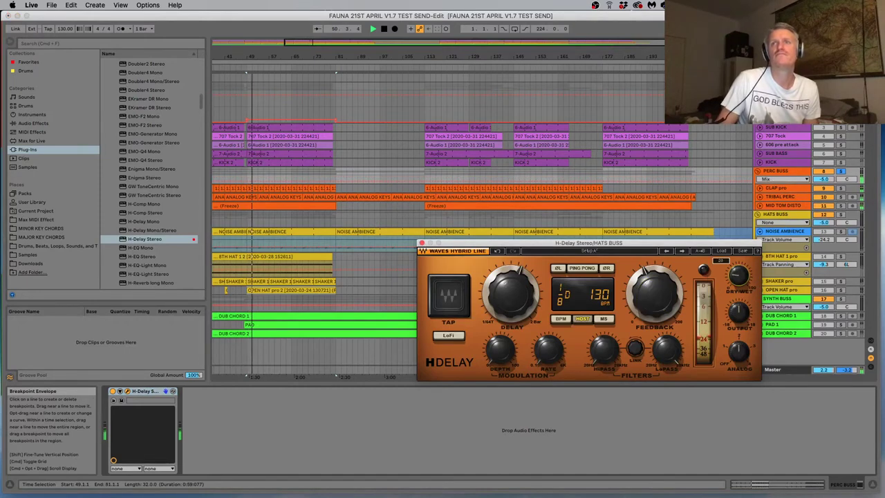
left_click(655, 298)
mouse_move(655, 297)
left_mouse_down()
mouse_move(655, 285)
mouse_move(653, 297)
left_mouse_up()
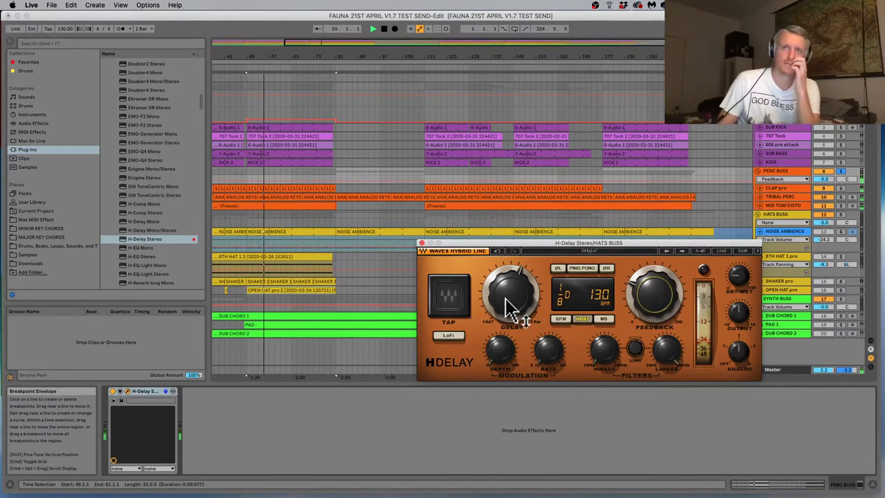
left_click_drag(509, 299, 509, 286)
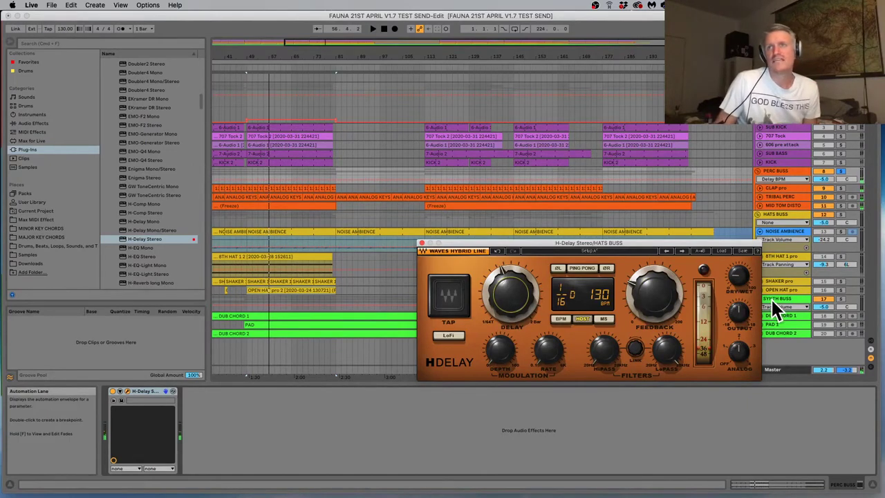
left_click(788, 363)
left_click(421, 243)
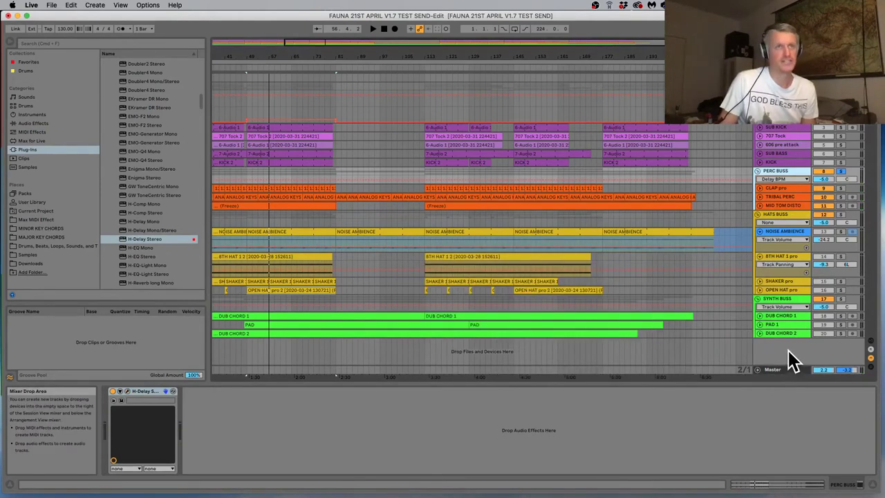
Insert a return track and move the H-Delay from PERC BUSS onto it
left_click(72, 6)
mouse_move(90, 7)
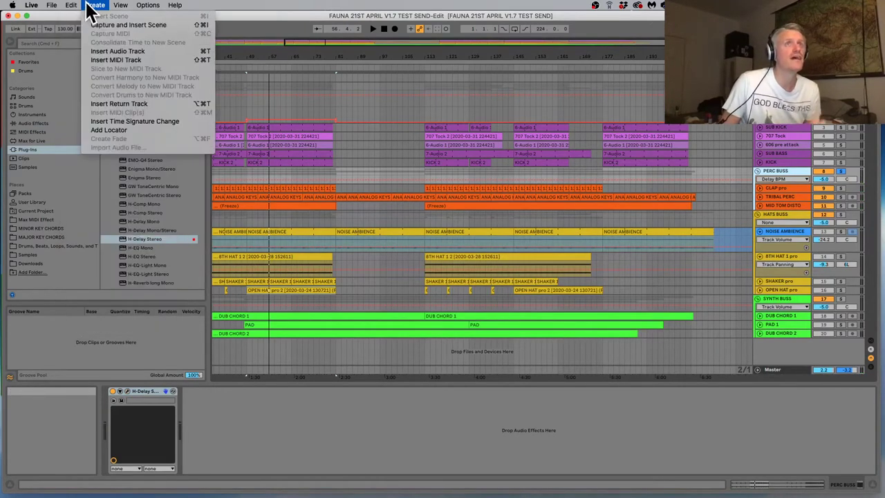
left_click(119, 104)
left_click(795, 213)
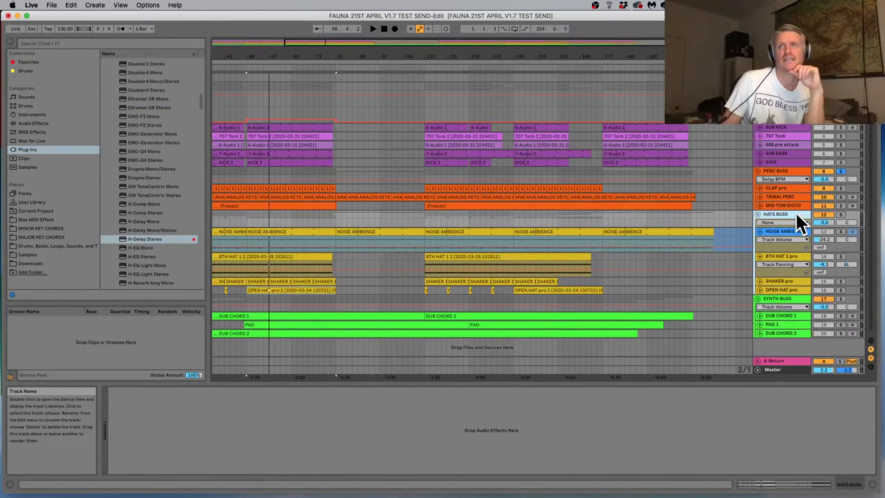
left_click(784, 173)
left_click_drag(156, 399, 784, 371)
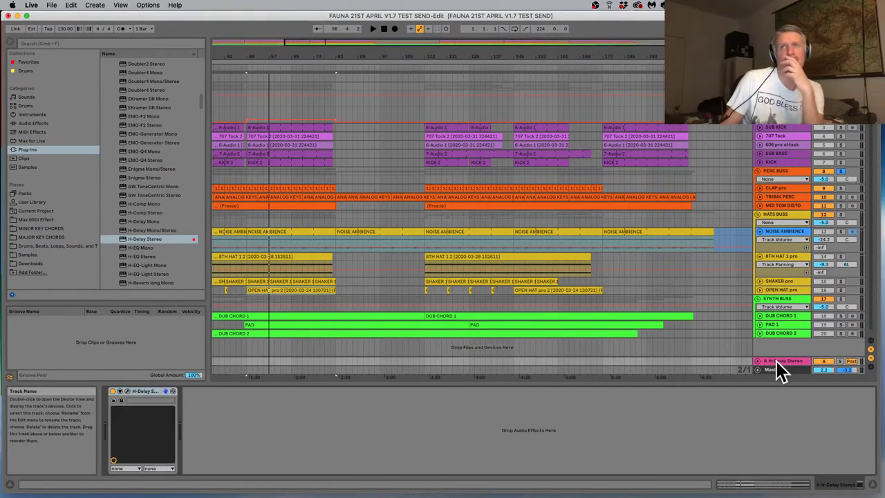
Show the A-H-Delay Stereo send automation in an enlarged lane on the HATS BUSS group
left_click(782, 213)
left_click(783, 221)
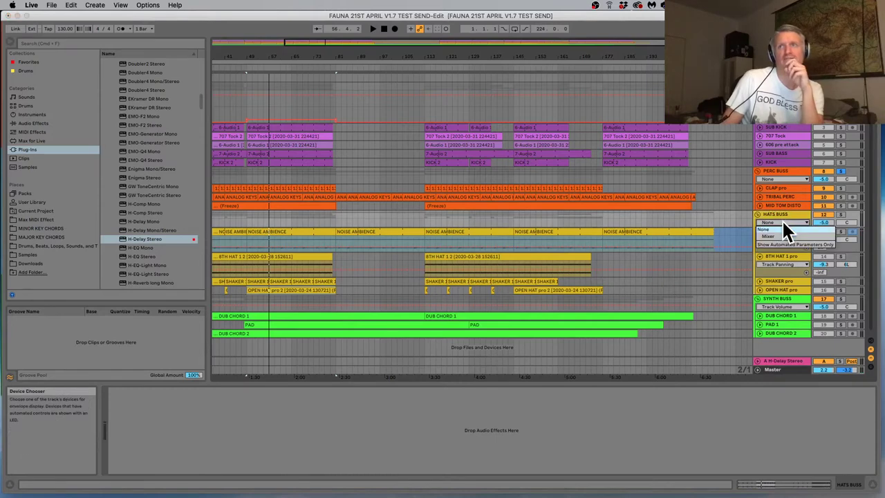
left_click(780, 234)
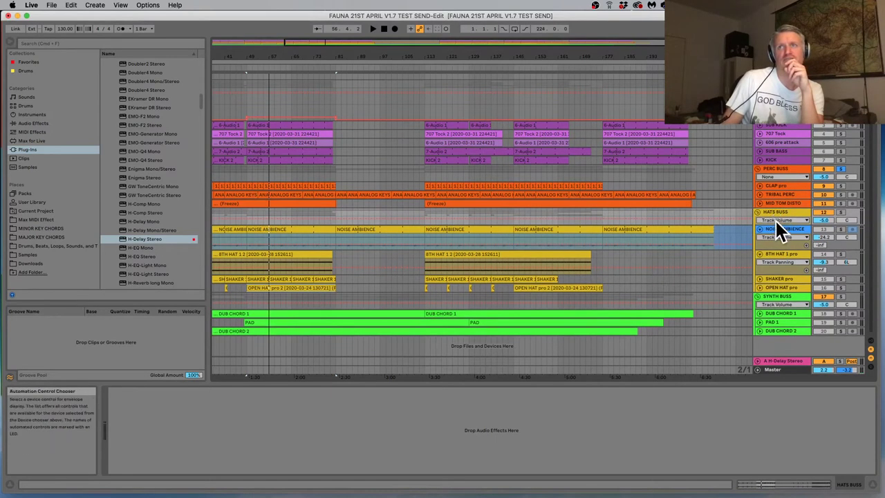
left_click_drag(776, 226, 781, 256)
left_click(779, 228)
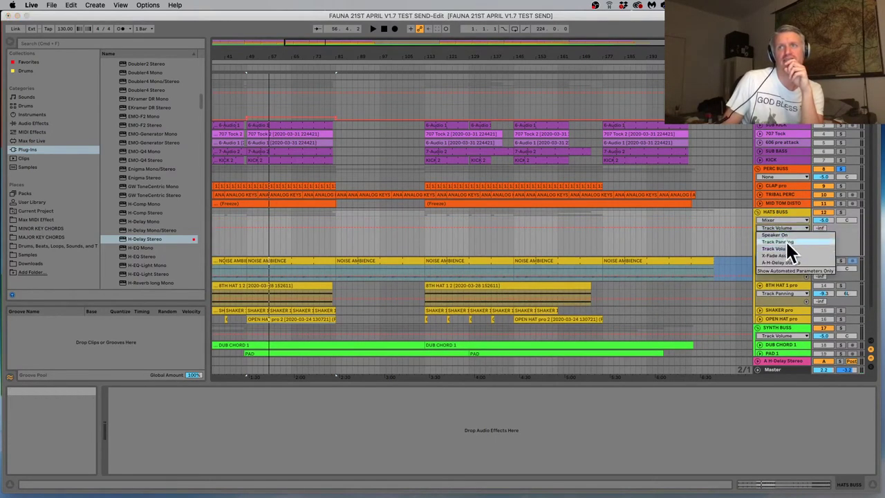
left_click(792, 268)
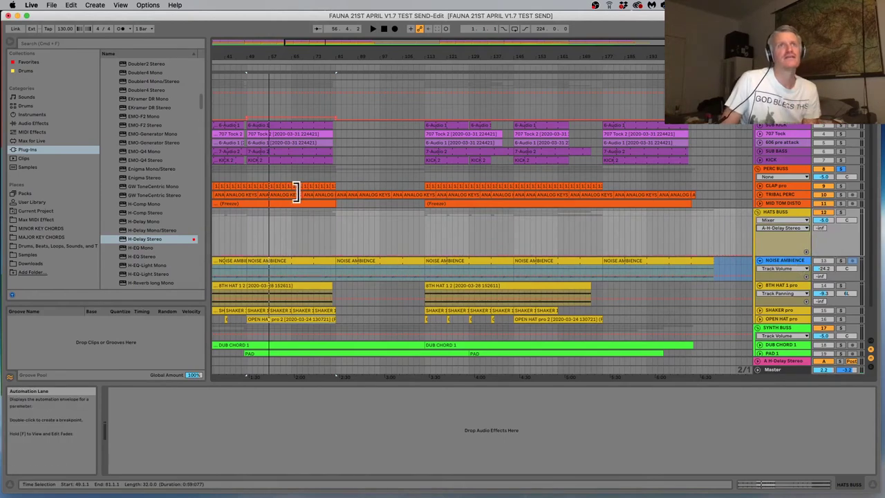
Play the lead-in to bar 49 and draw a stepped rise in the HATS BUSS delay send that drops off at bar 49
left_click(237, 65)
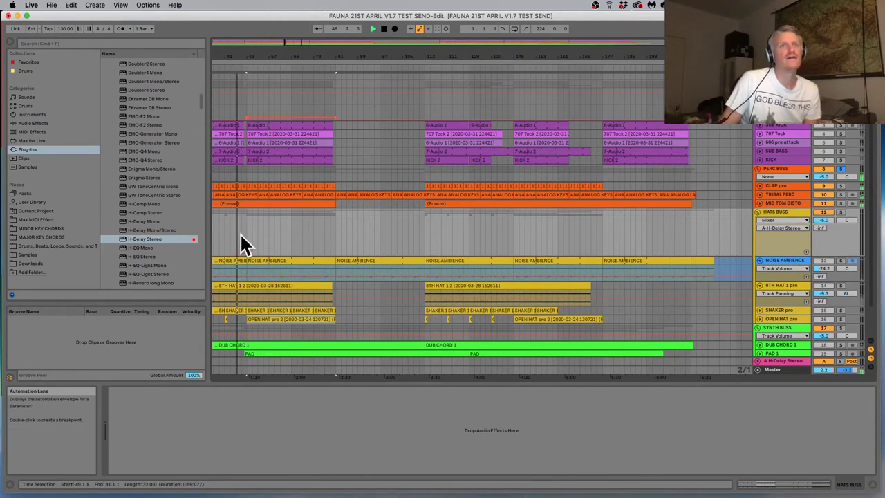
key("b")
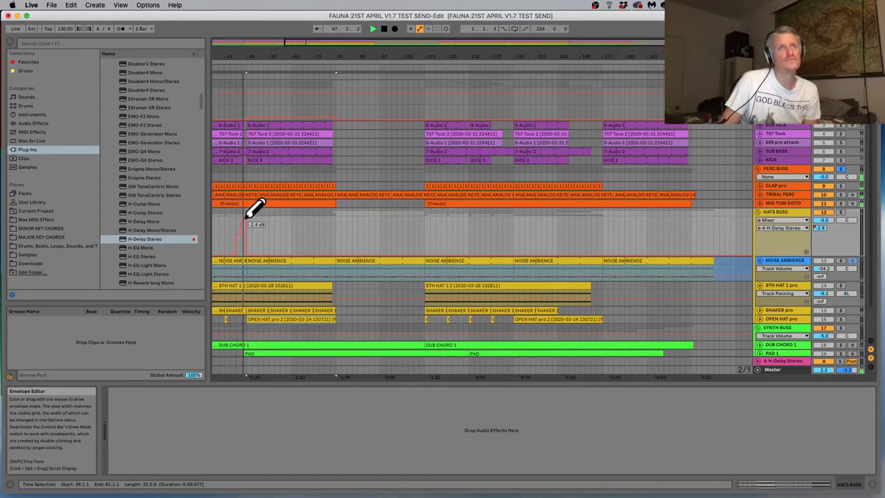
left_click_drag(247, 215, 250, 221)
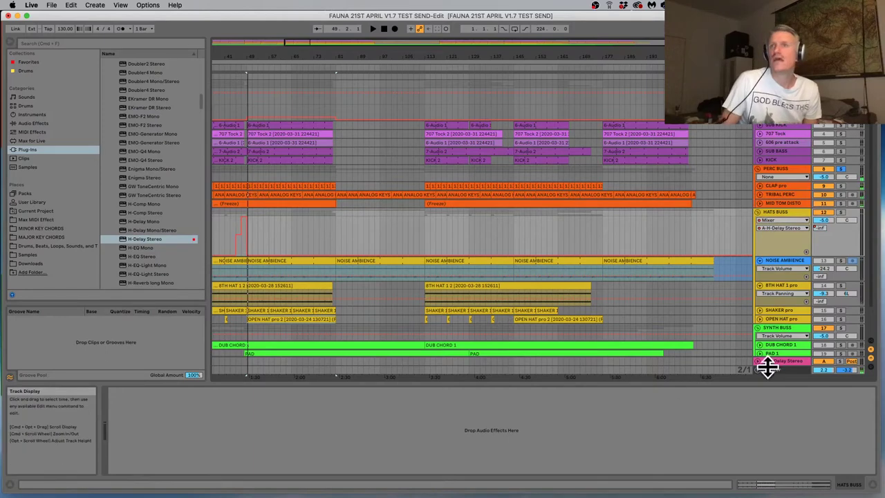
Add an EQ Eight after the H-Delay on the return track and set its first band to a low cut at 160 Hz
left_click(776, 361)
left_click(125, 392)
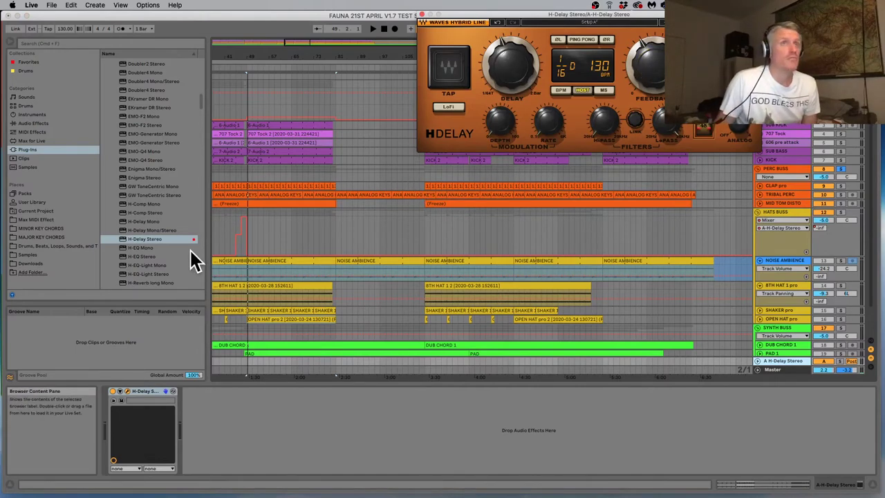
left_click(40, 124)
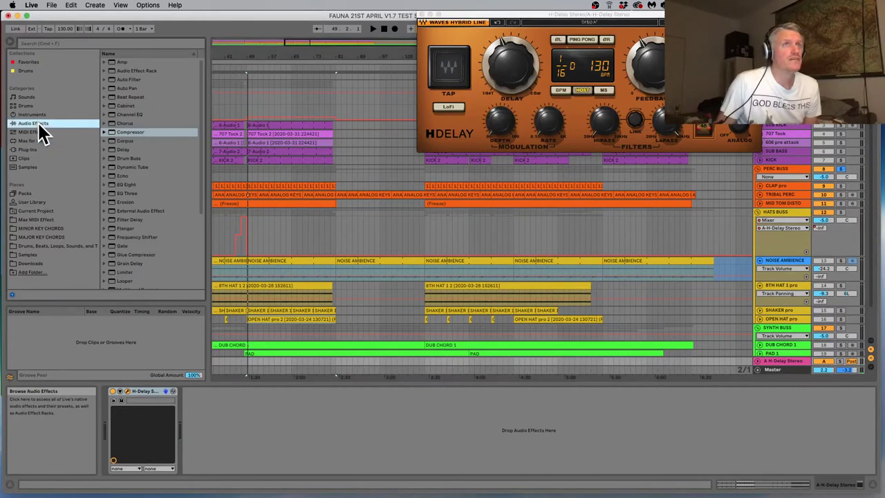
left_click_drag(126, 185, 222, 395)
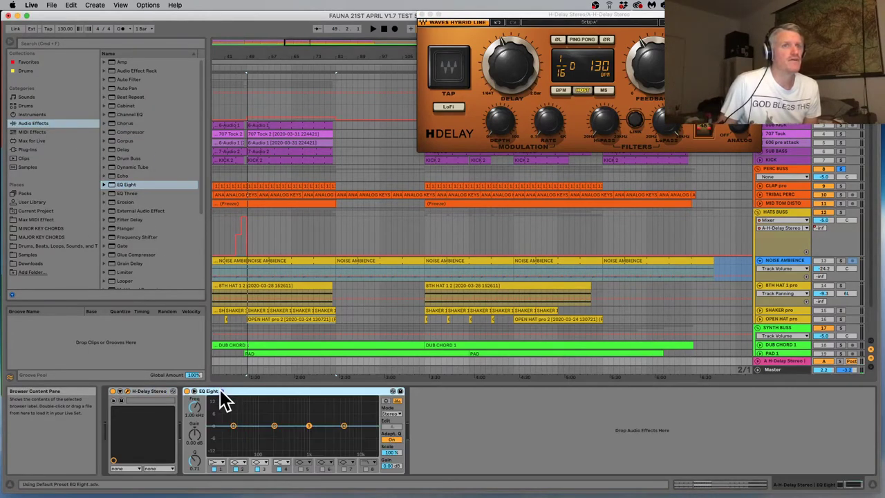
left_click(217, 463)
left_click(223, 416)
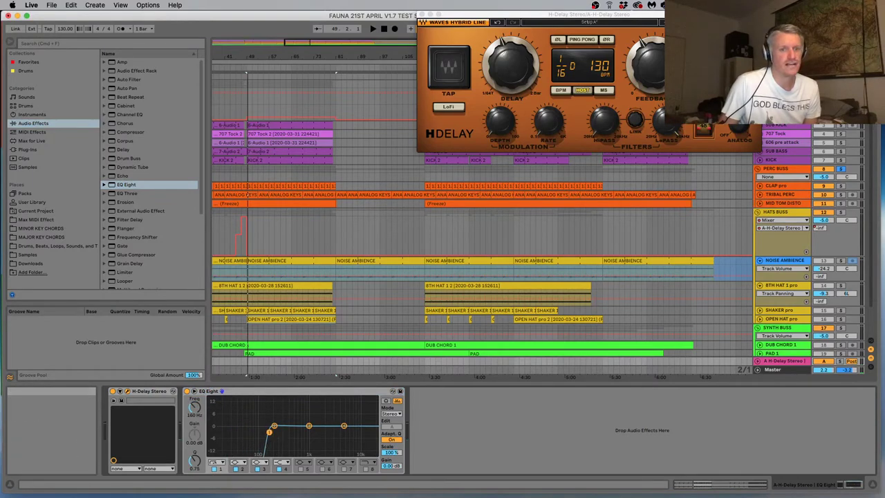
Replay the lead-in to bar 49 and redraw the rising steps of the HATS BUSS delay send
key("space")
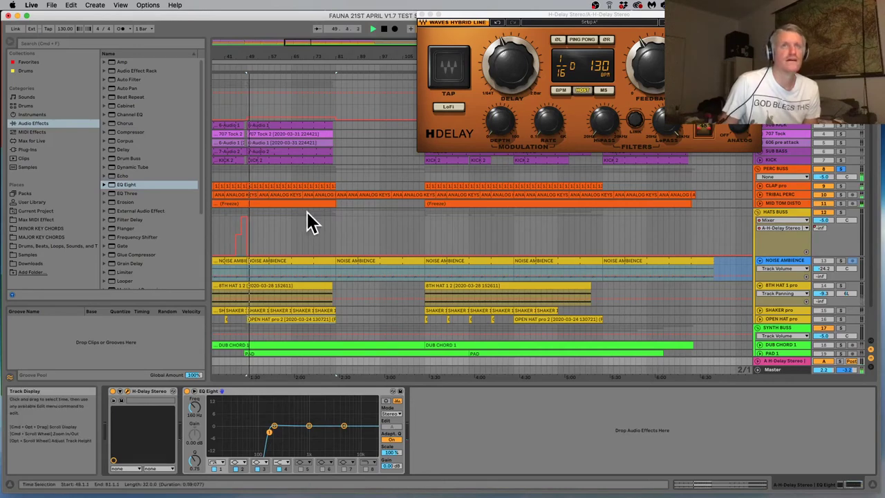
left_click(233, 67)
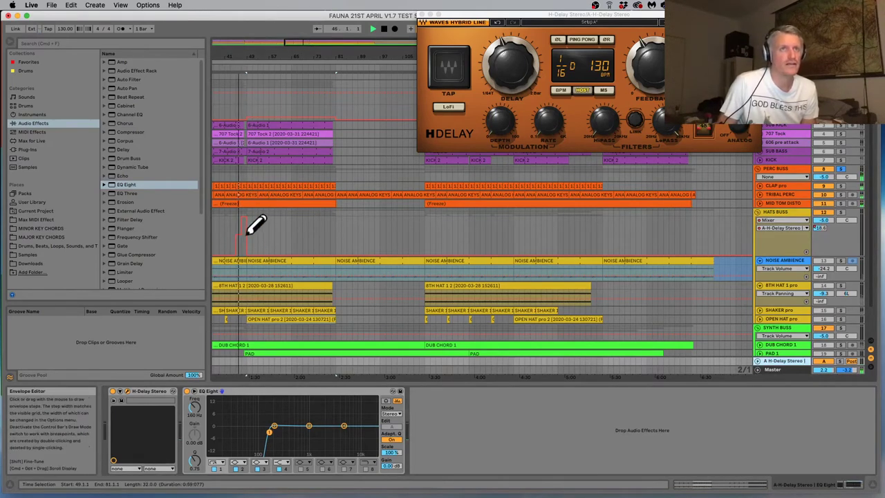
left_click_drag(246, 234, 239, 219)
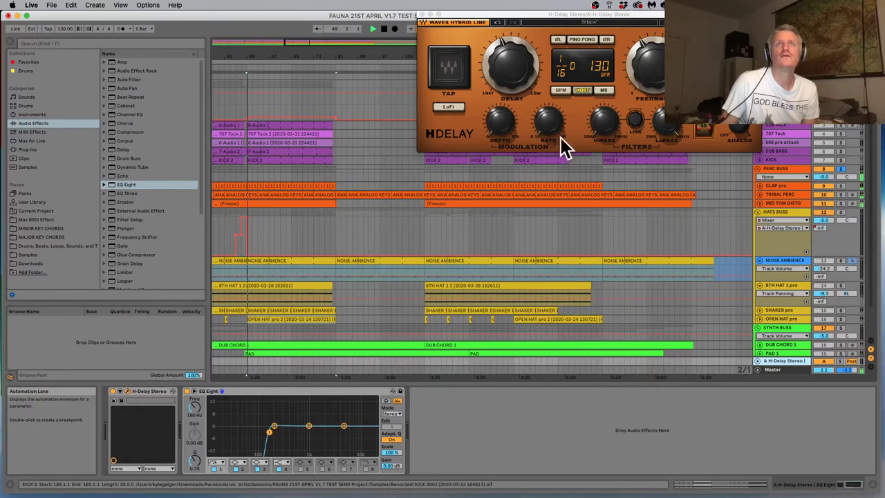
Adjust the return H-Delay's feedback while replaying the transition into bar 49, and hide the plug-in window
left_click(655, 65)
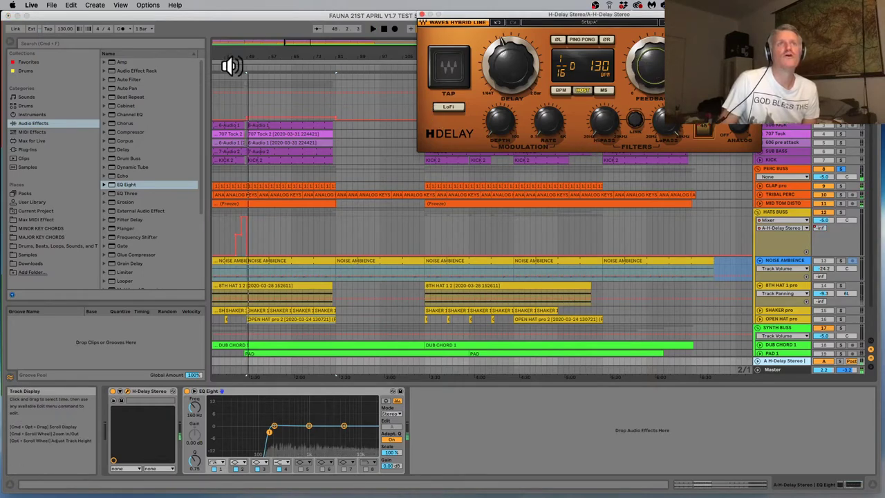
left_click(235, 67)
left_click(649, 65)
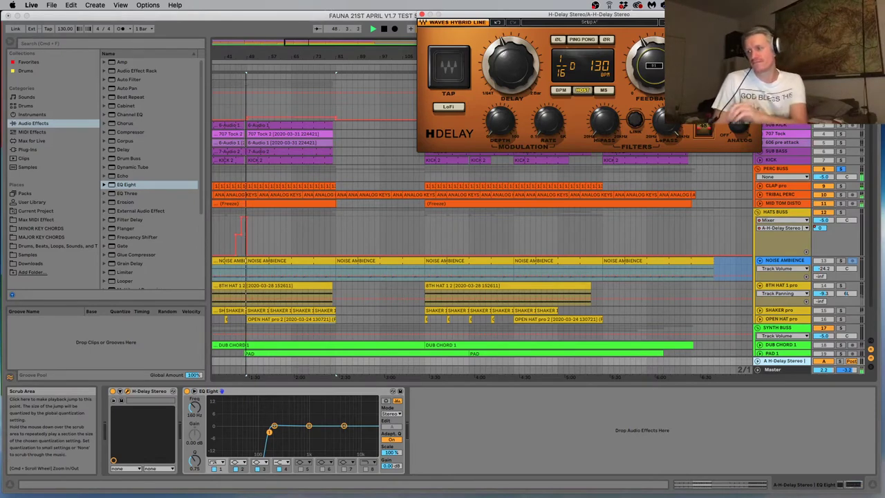
left_click_drag(649, 66, 648, 66)
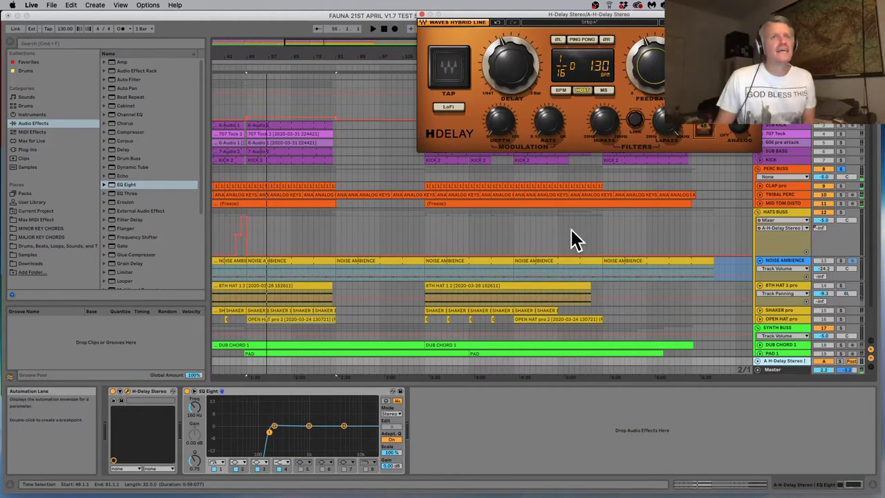
key("super+alt+p")
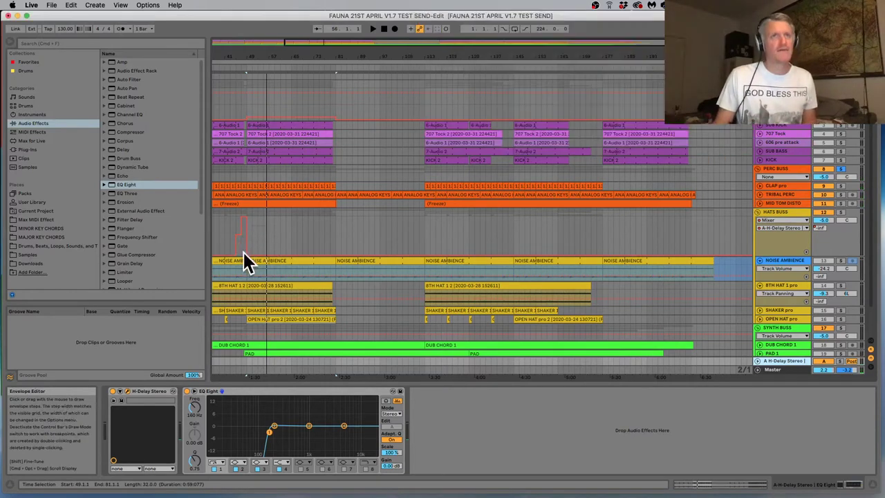
Clear the delay-send steps on the HATS BUSS and show the H-Delay send automation lane for an enlarged PERC BUSS
left_click(243, 252)
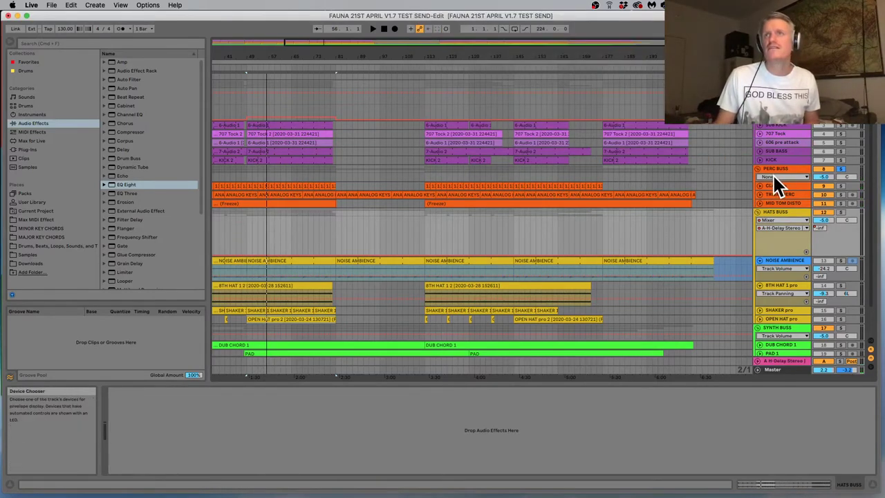
scroll(776, 174, "down", 2)
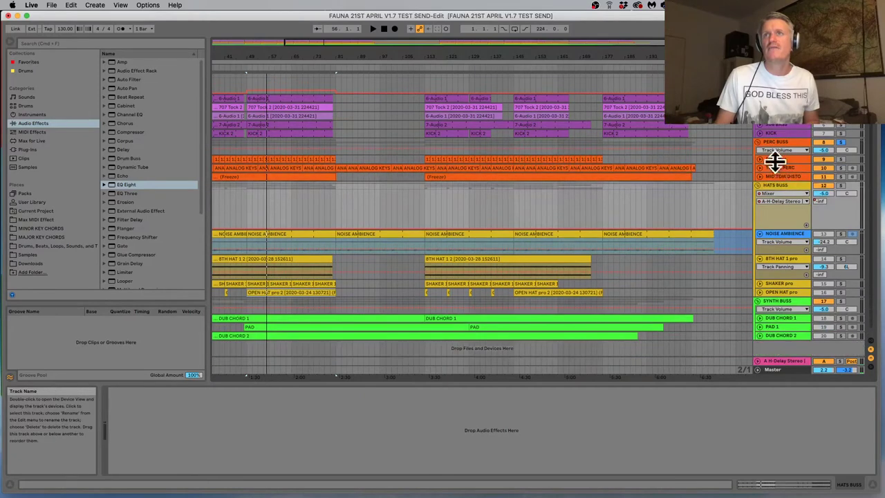
left_click_drag(775, 162, 777, 186)
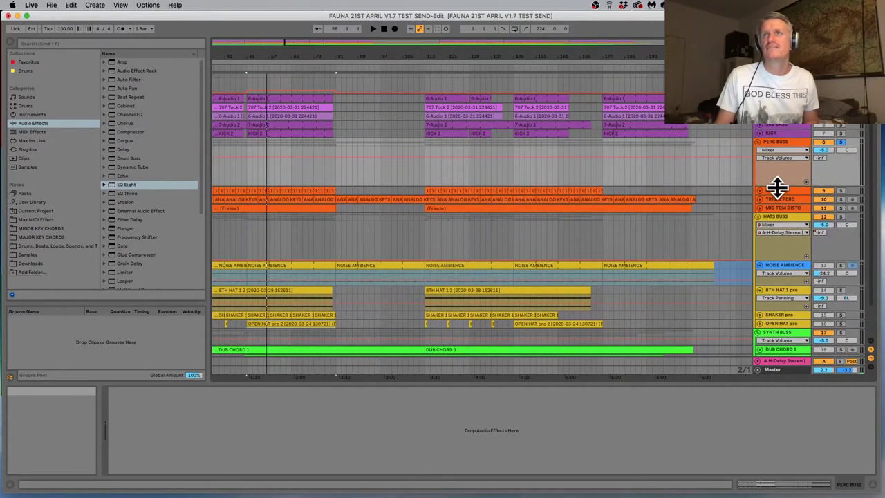
left_click(776, 155)
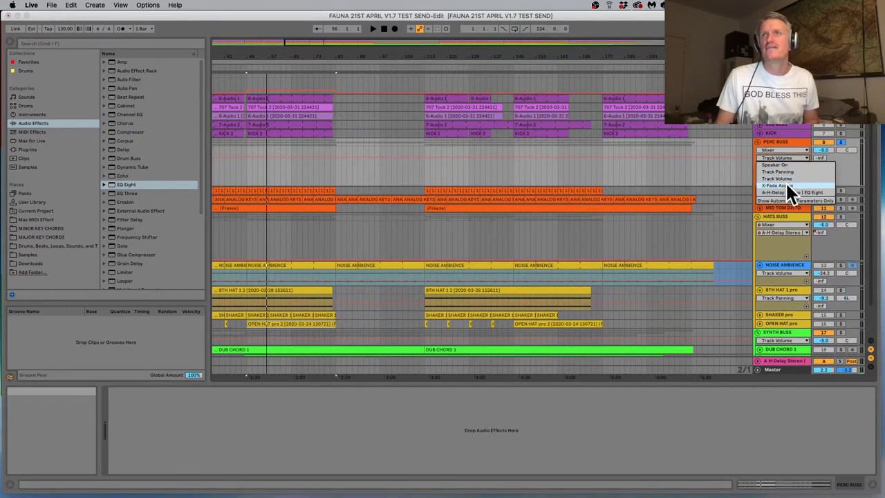
left_click(787, 191)
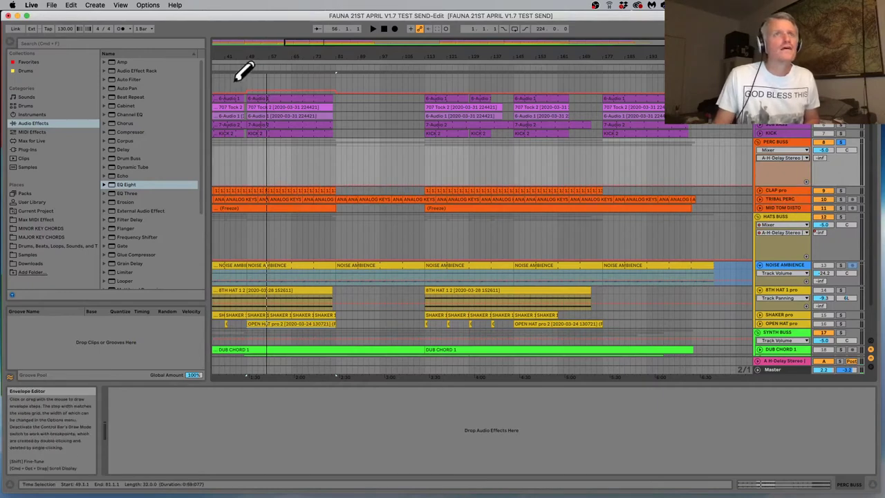
Play the lead-in to bar 49, draw rising PERC BUSS delay-send steps of about -14.3 and -11.4 dB ending there, and replay it
left_click(233, 66)
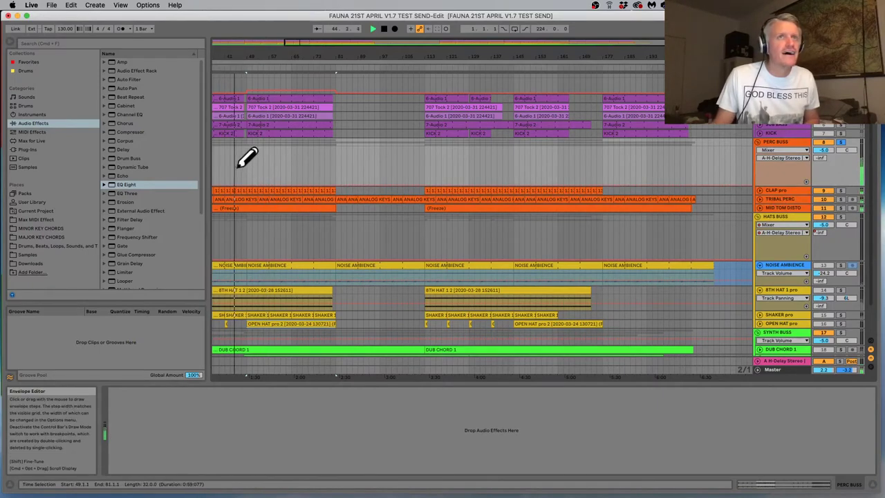
left_click_drag(241, 158, 243, 144)
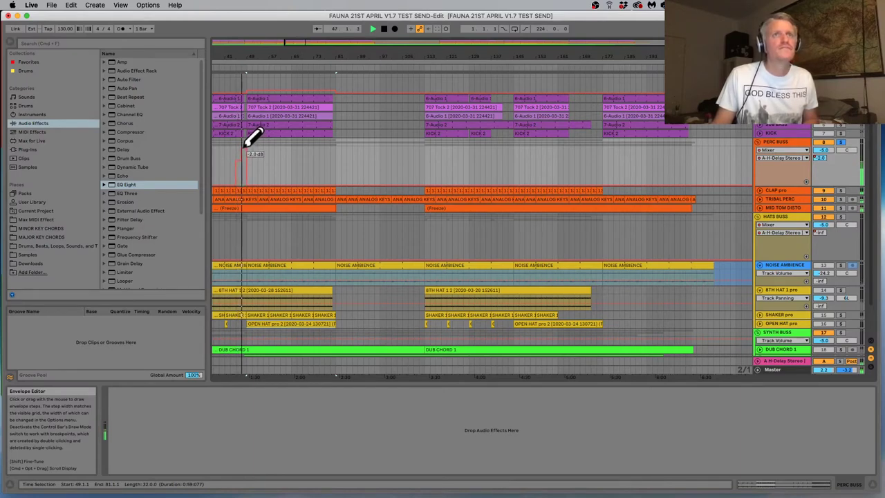
left_click(233, 66)
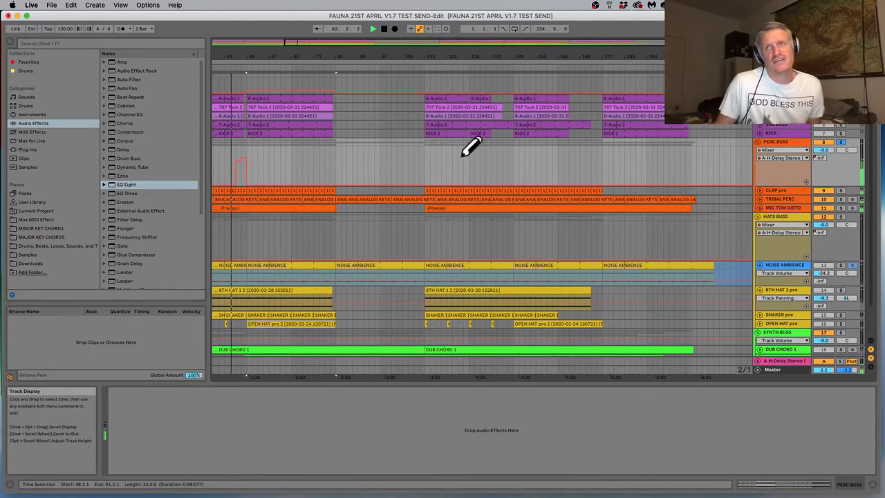
Unfold the H-Delay return track and adjust the H-Delay's feedback while the percussion transition plays
left_click(756, 360)
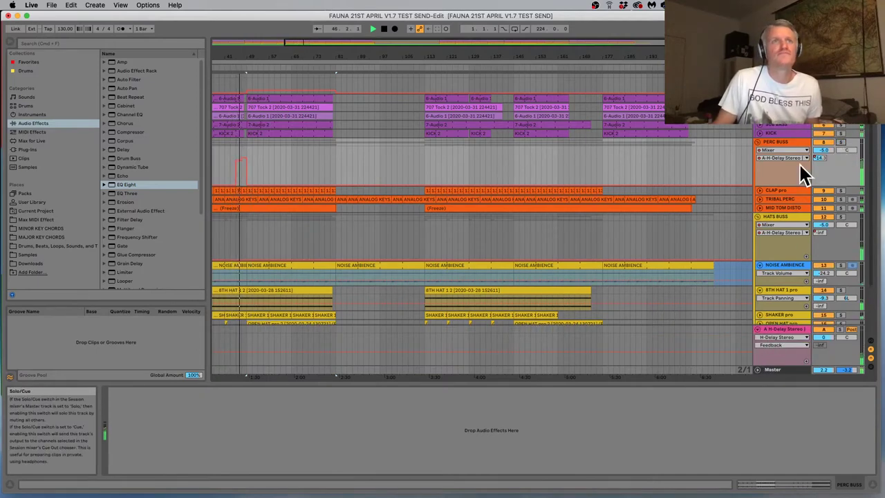
left_click(778, 329)
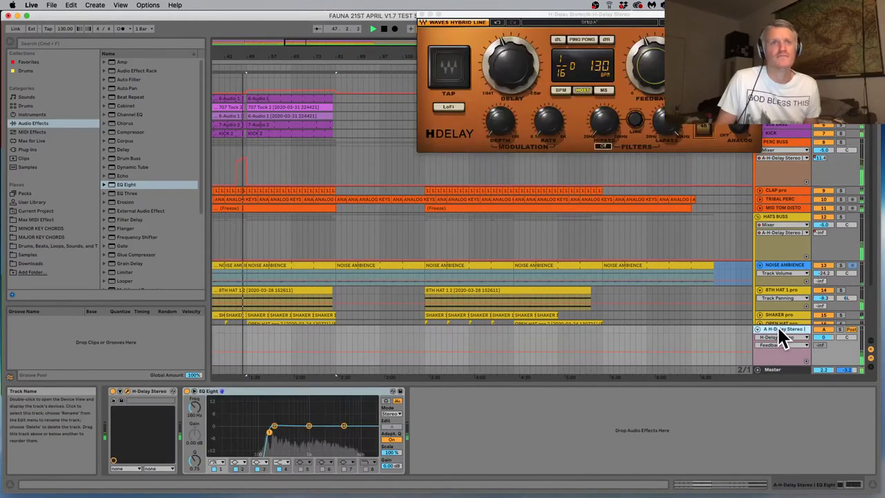
left_click(653, 69)
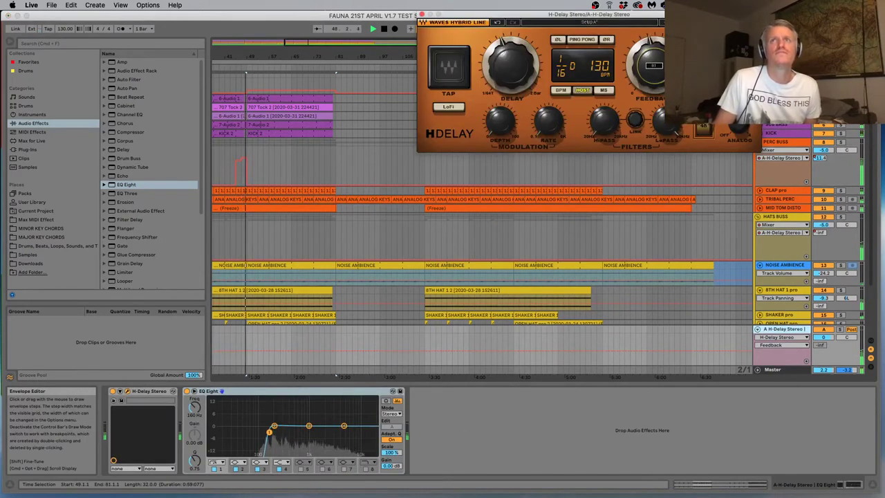
left_click_drag(649, 47, 658, 36)
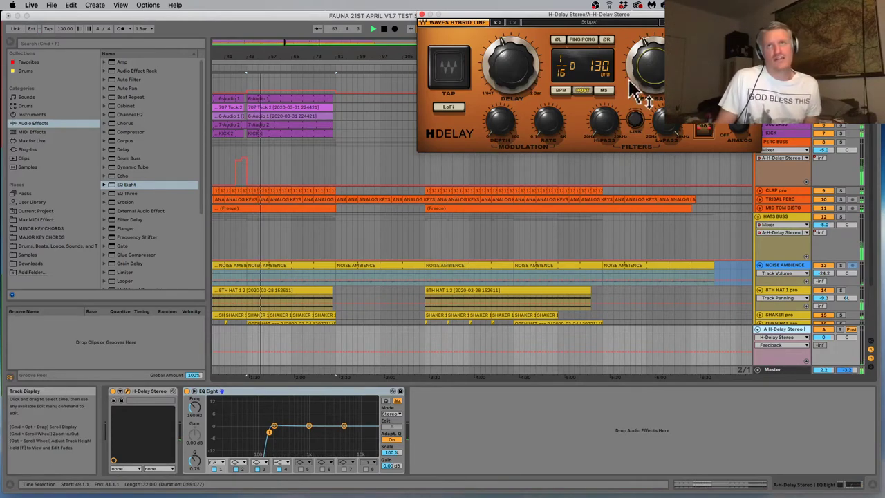
left_click(648, 97)
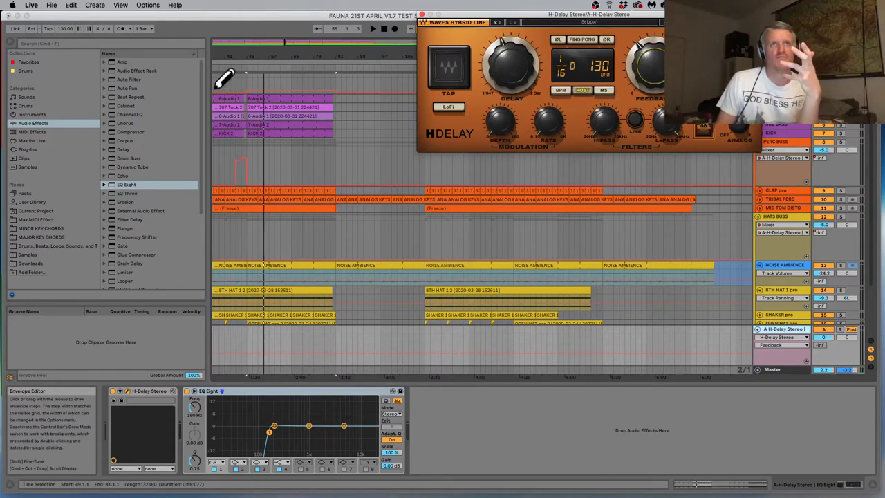
Play the arrangement from bar 17, unfold the 707 Tock track and show the SUB KICK track's devices
left_click_drag(318, 60, 247, 48)
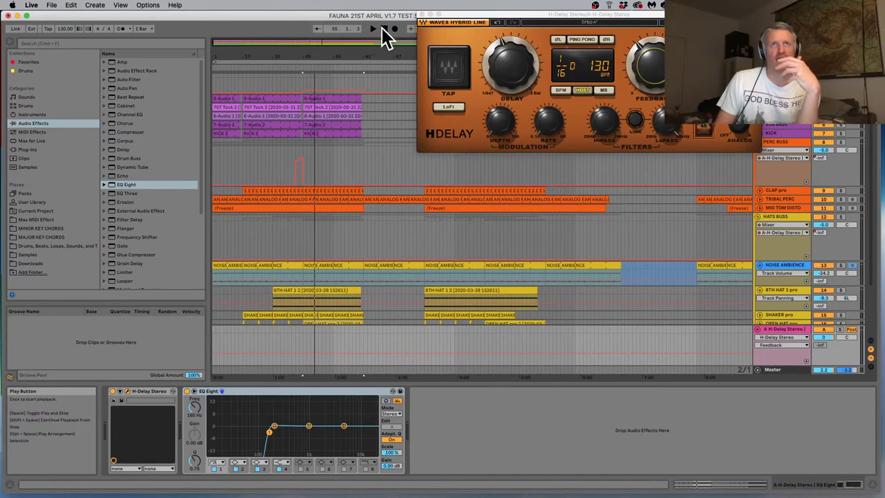
left_click(372, 28)
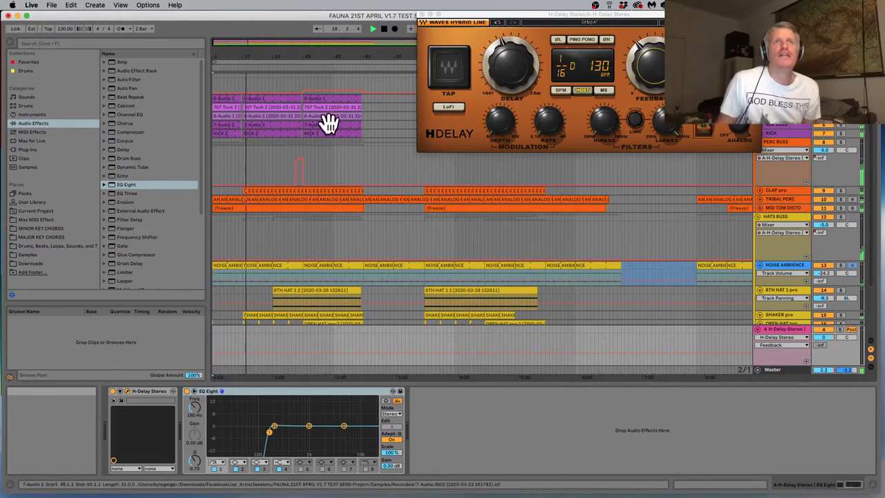
left_click(280, 109)
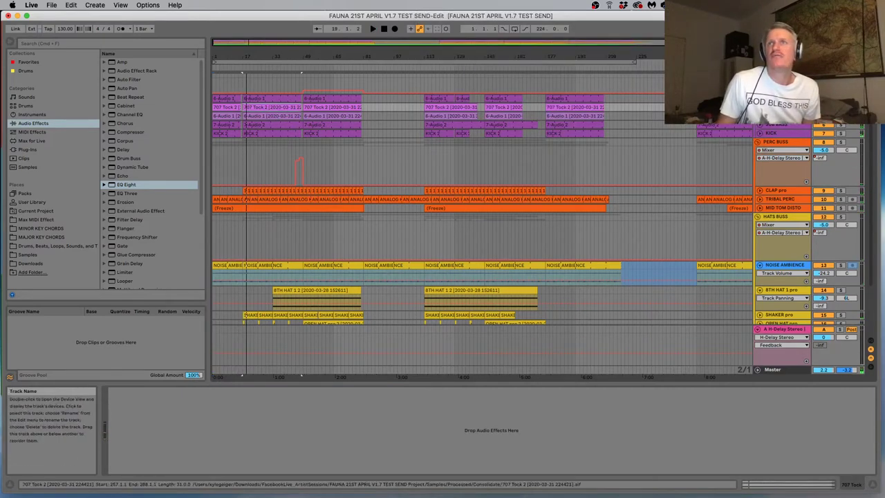
left_click(767, 124)
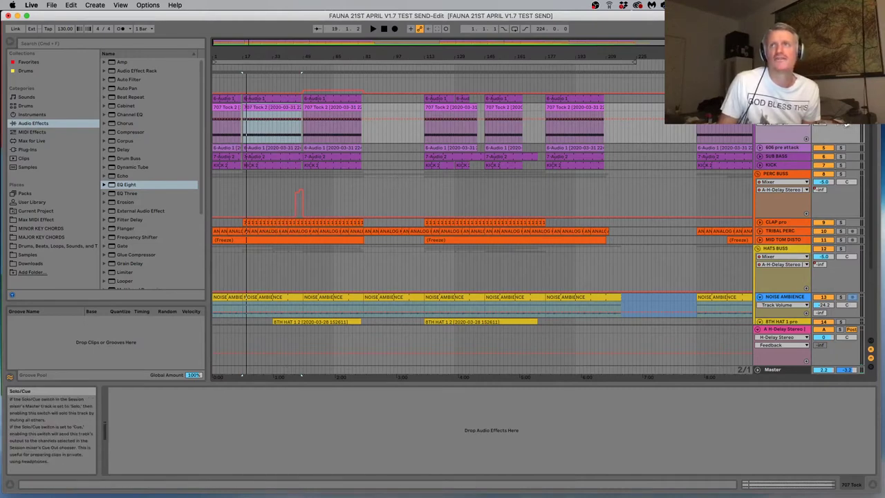
key("space")
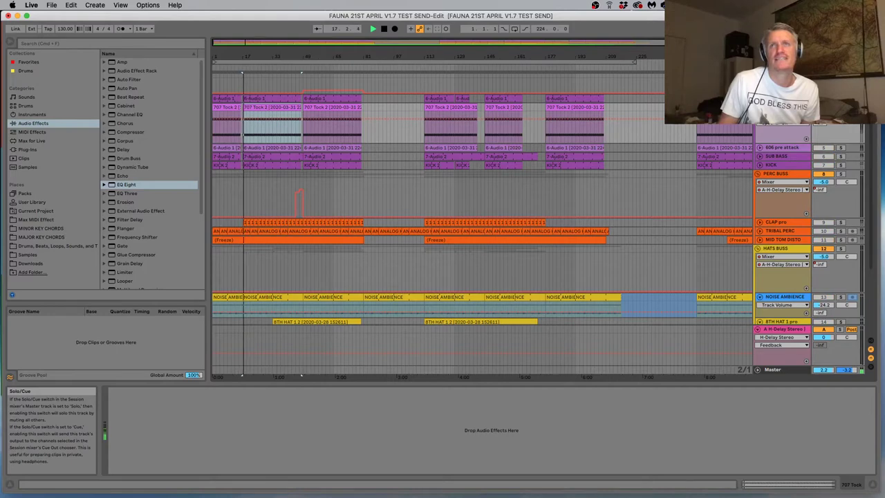
left_click(781, 129)
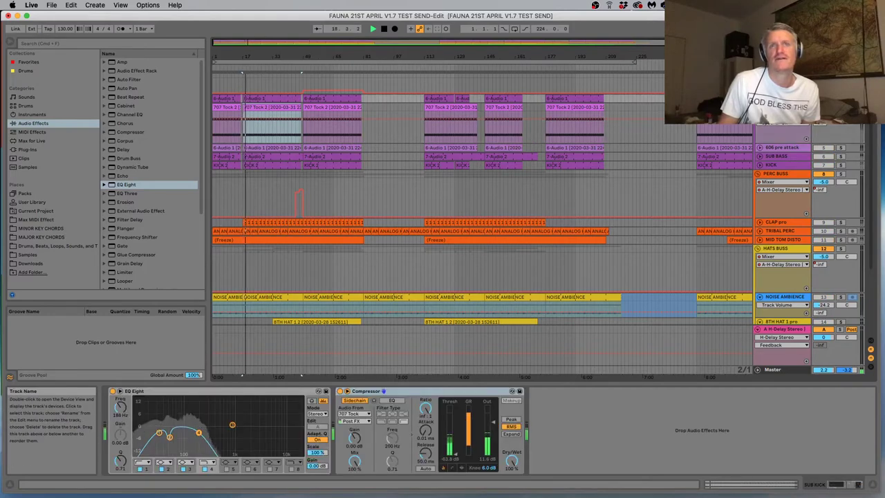
Bypass the SUB KICK's sidechain Compressor and replay the section from bar 17
left_click(340, 390)
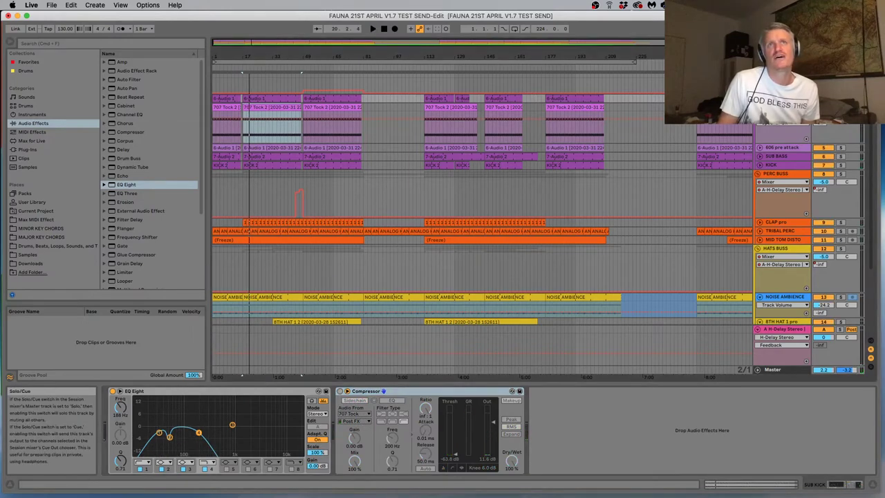
key("space")
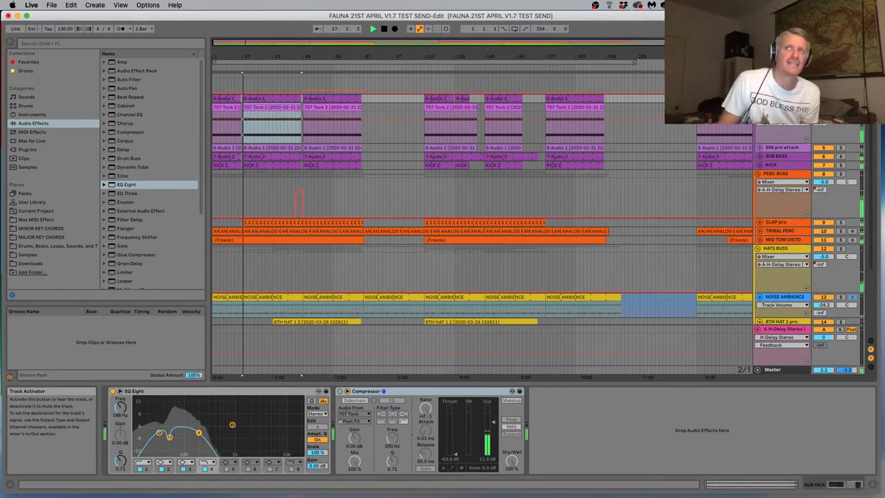
key("space")
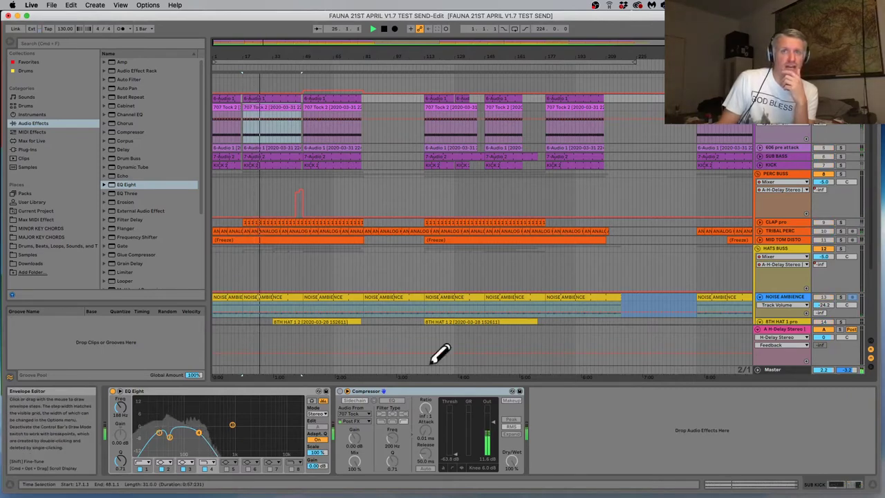
Reactivate the SUB KICK's Compressor and set its threshold to -49.9 dB and output gain to 10.9 dB during playback
left_click(353, 400)
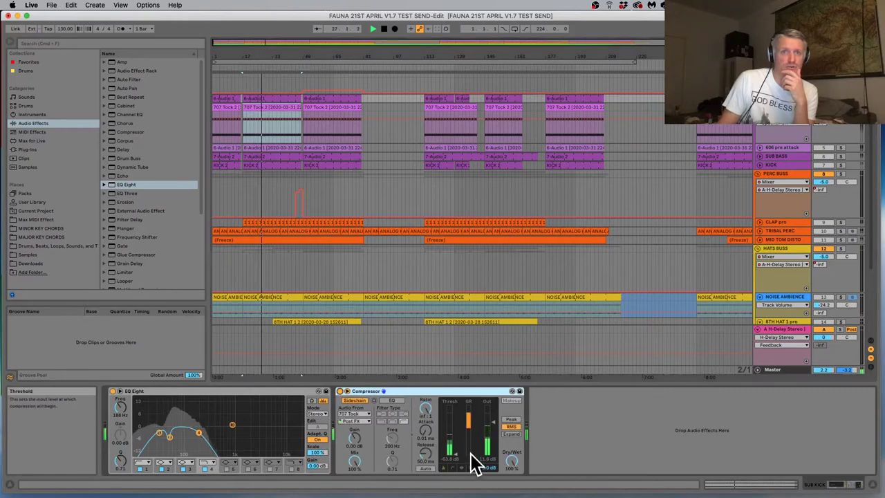
left_click_drag(454, 458, 454, 452)
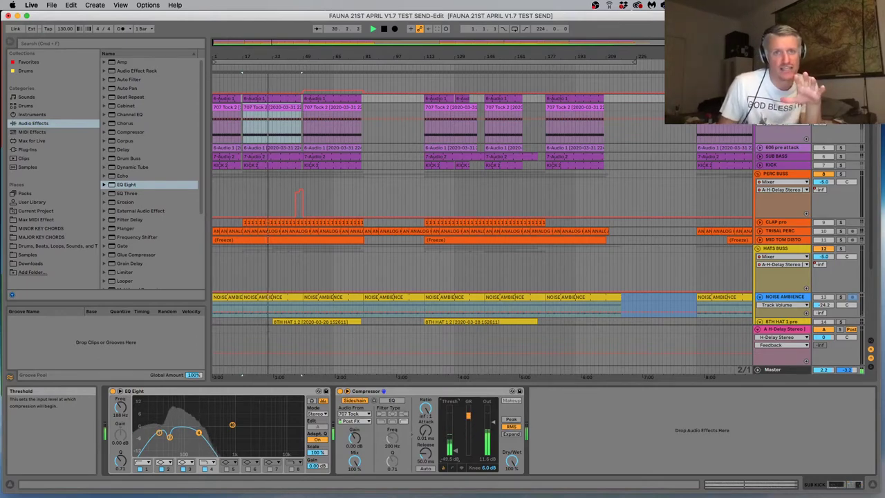
left_click_drag(495, 419, 495, 413)
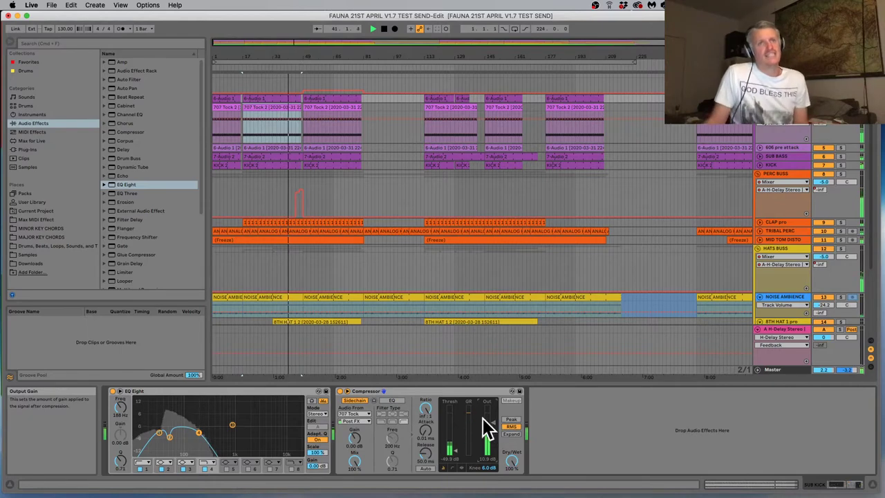
Stop playback, switch off the SUB KICK's Compressor and listen to the section around bar 35 without it
key("b")
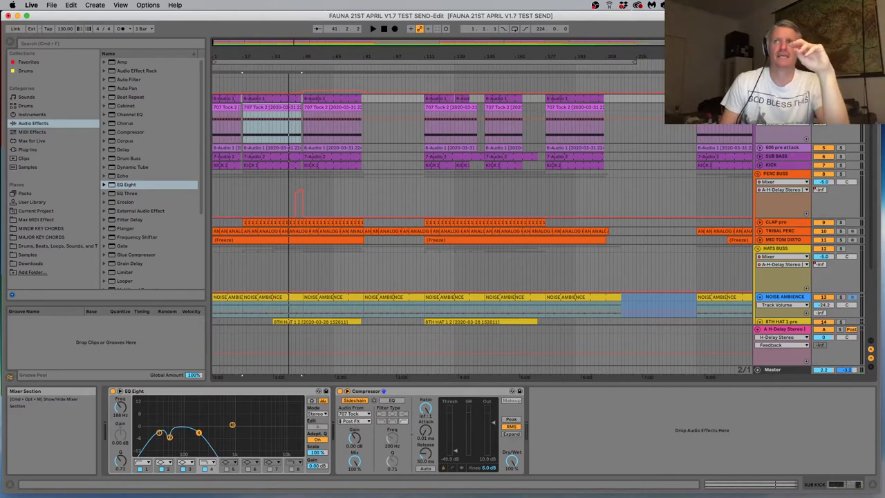
left_click(341, 392)
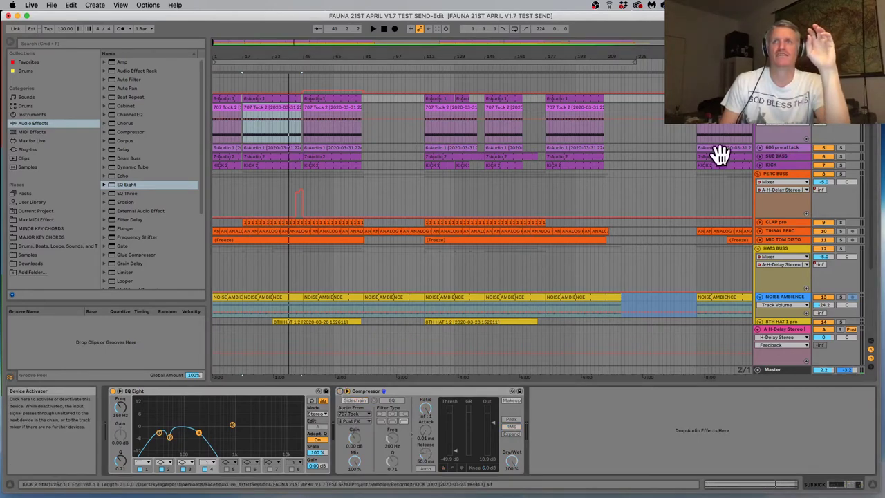
key("space")
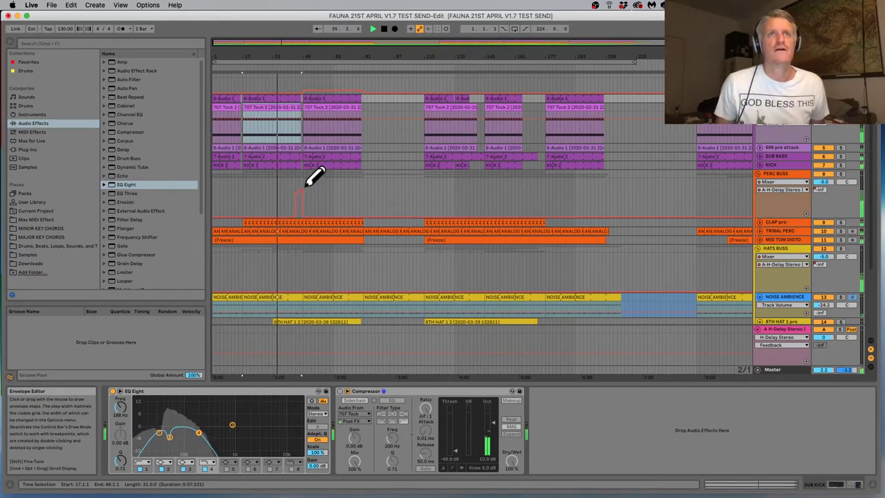
key("space")
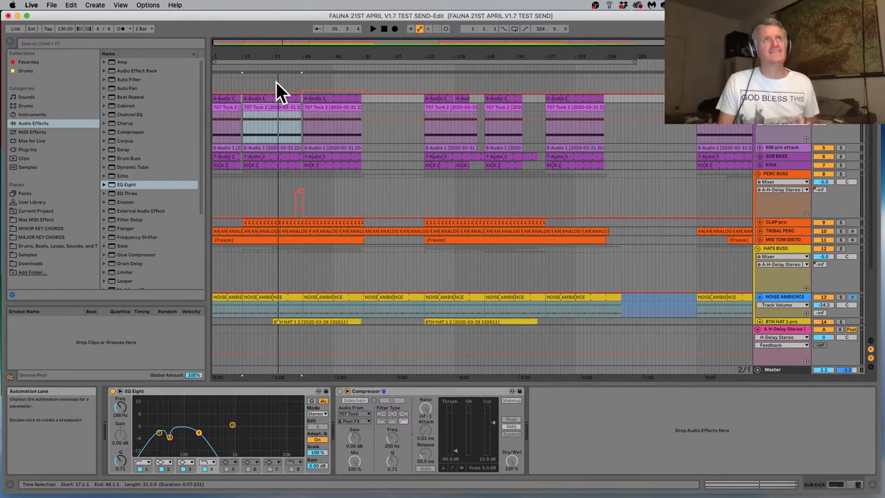
left_click(265, 125)
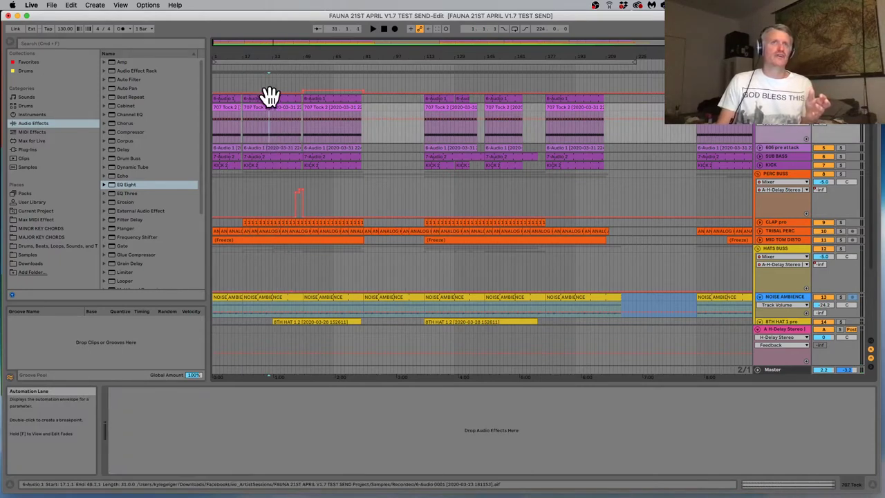
left_click_drag(272, 76, 299, 157)
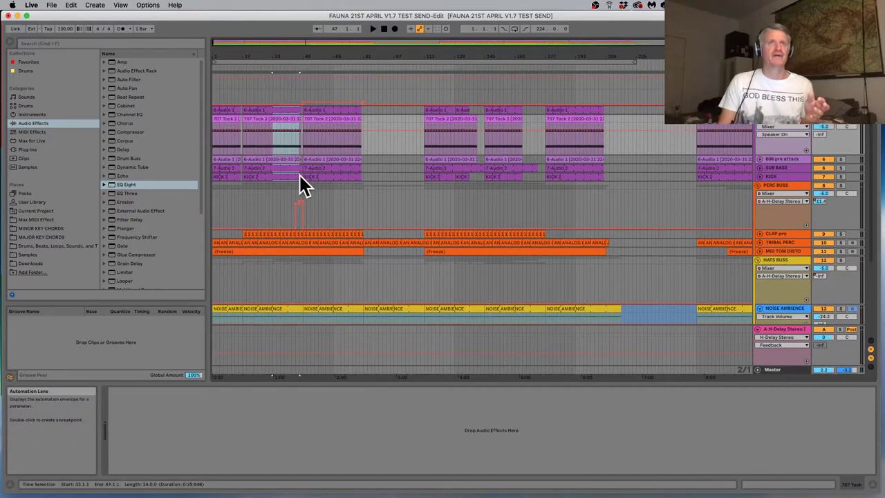
scroll(299, 183, "down", 5)
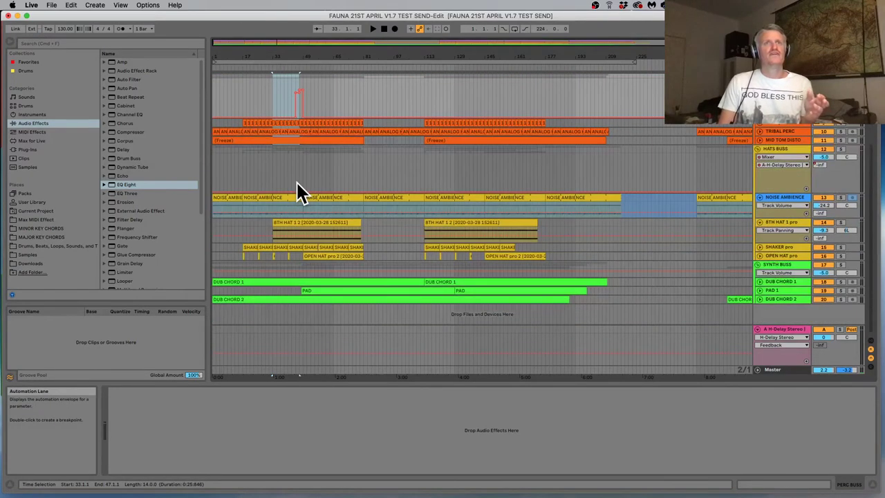
left_click(271, 77)
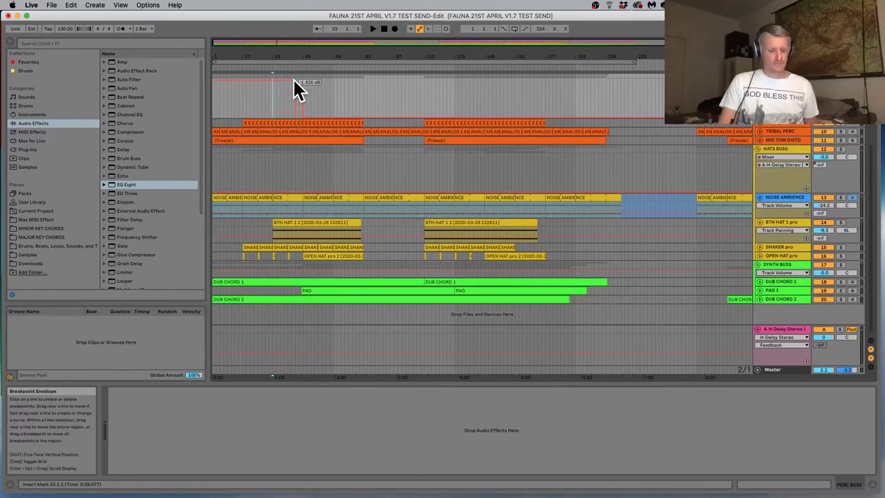
left_click(293, 80)
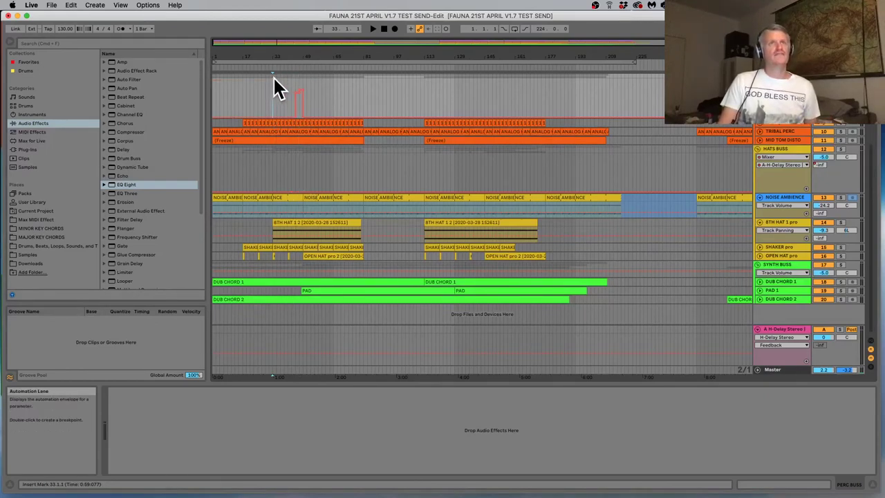
Select bars 33 to 49 across the upper tracks down to the PERC BUSS and play that section
left_click_drag(272, 73, 301, 80)
key("space")
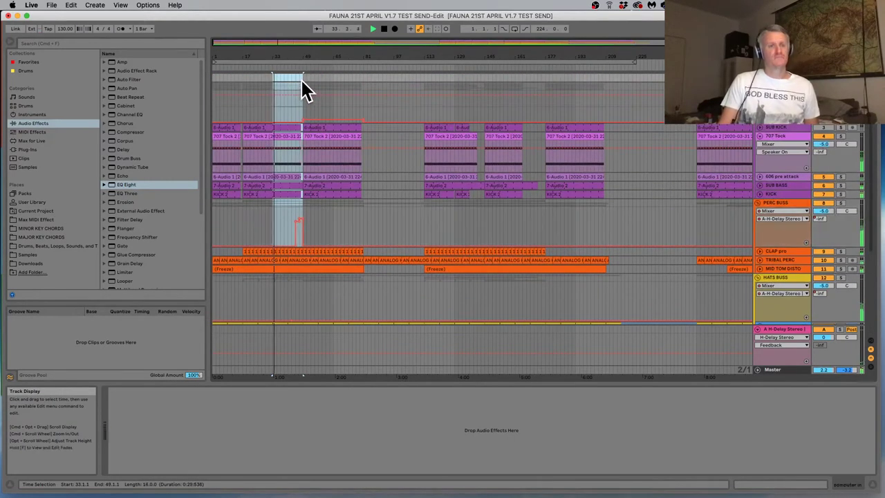
Cut the time of bars 33 to 49 out of the whole arrangement and listen to the joined section around bar 33
key("super+shift+BackSpace")
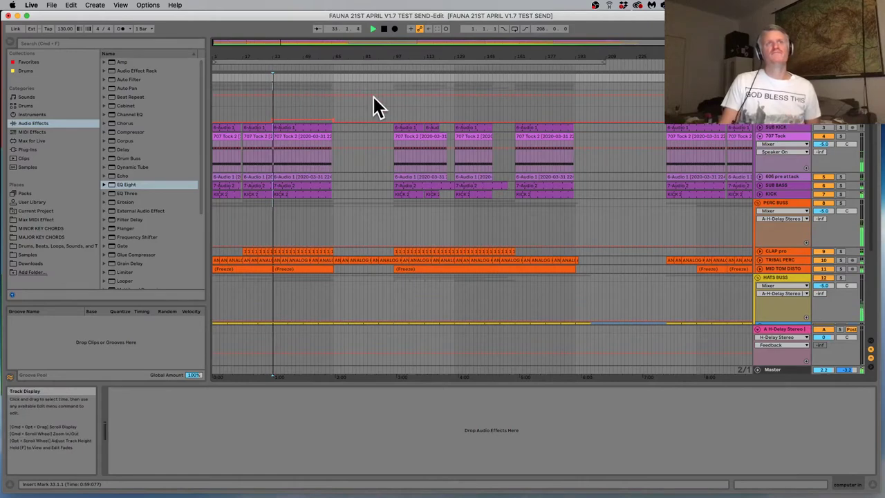
left_click(263, 65)
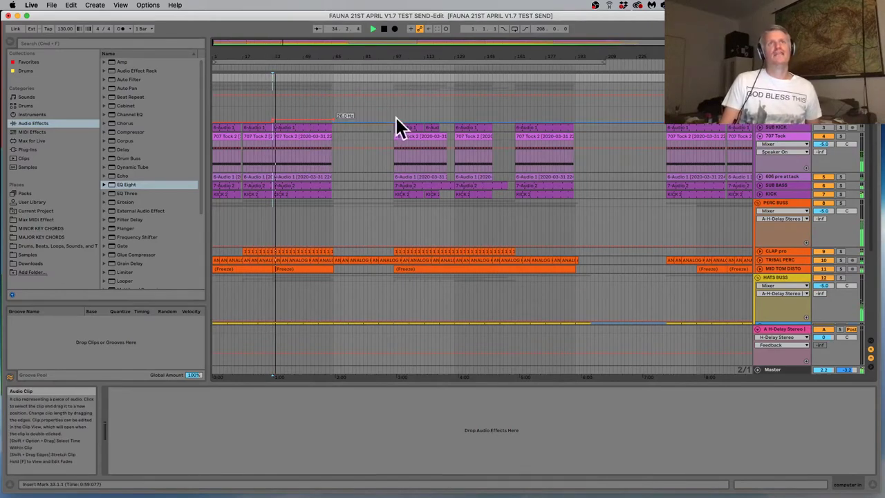
scroll(408, 144, "down", 5)
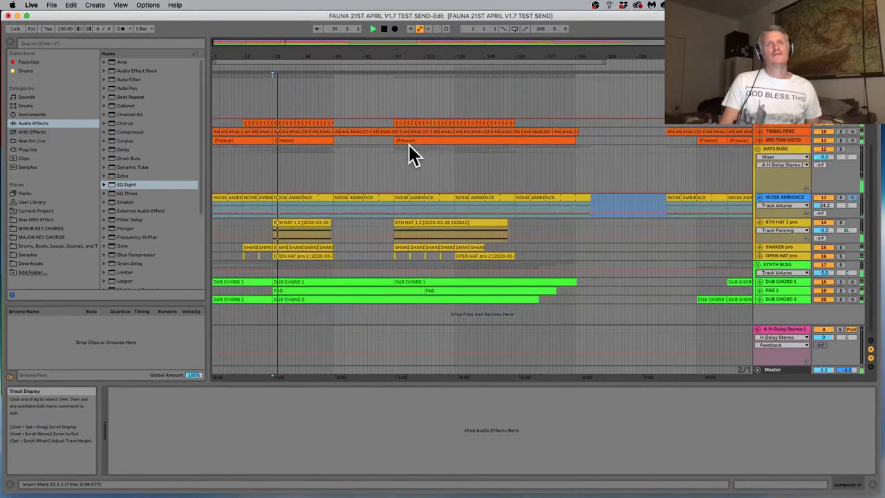
scroll(407, 145, "up", 4)
scroll(407, 143, "up", 1)
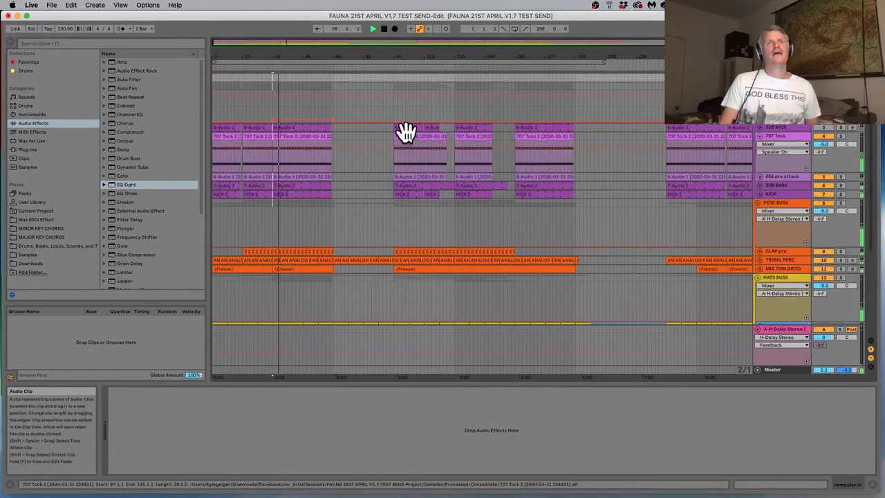
Insert 16 bars of silence at bar 97 and paste the cut section into bars 97 to 113 on all tracks
left_click(394, 89)
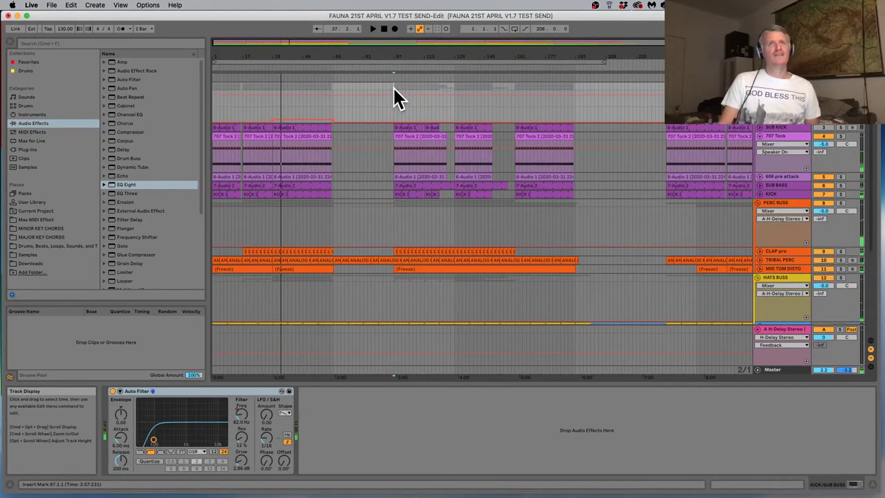
left_click_drag(393, 86, 422, 84)
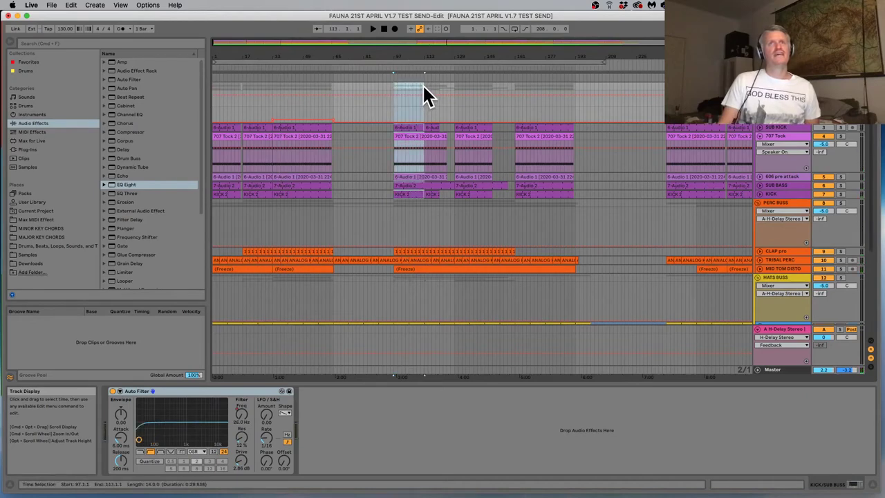
key("space")
right_click(416, 93)
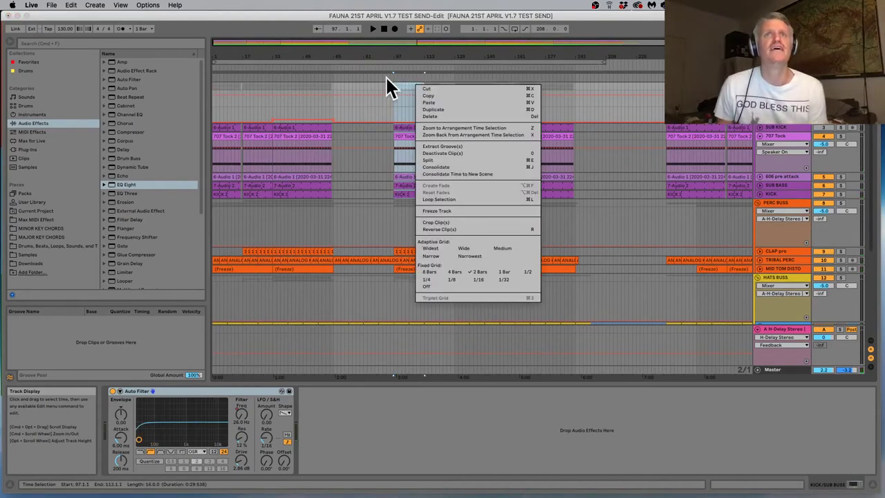
left_click(127, 6)
mouse_move(76, 10)
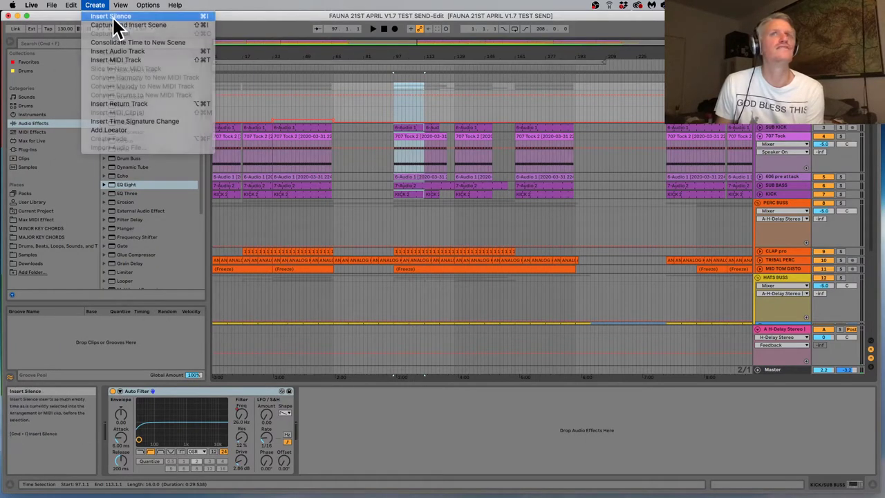
left_click(113, 16)
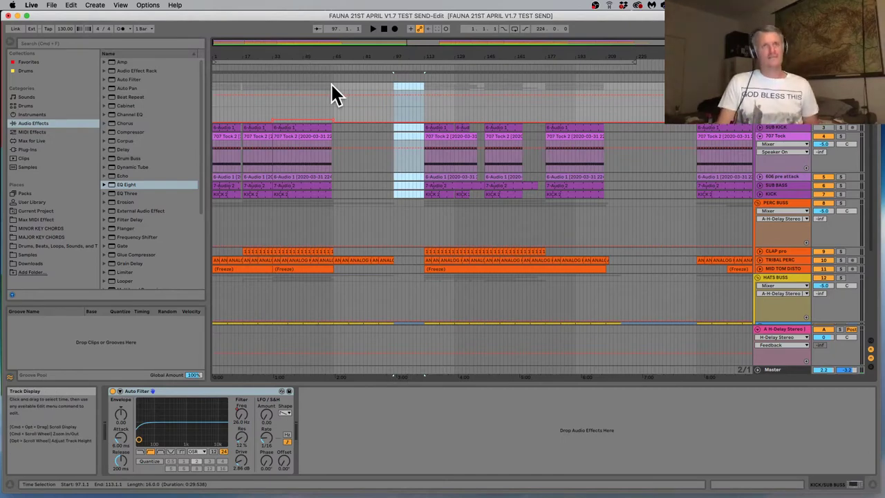
key("super+v")
Listen to the lead-in to the pasted section at bar 97 and select the PAD clip spanning bars 33 to 97
key("space")
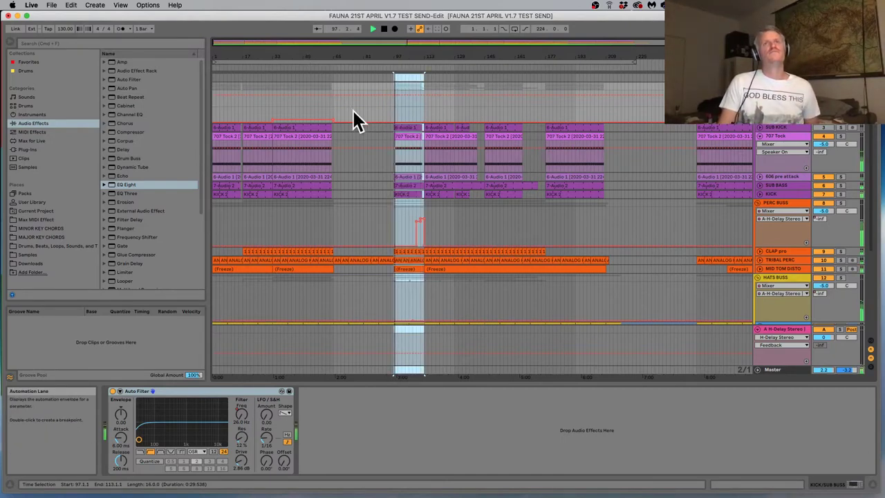
left_click(372, 65)
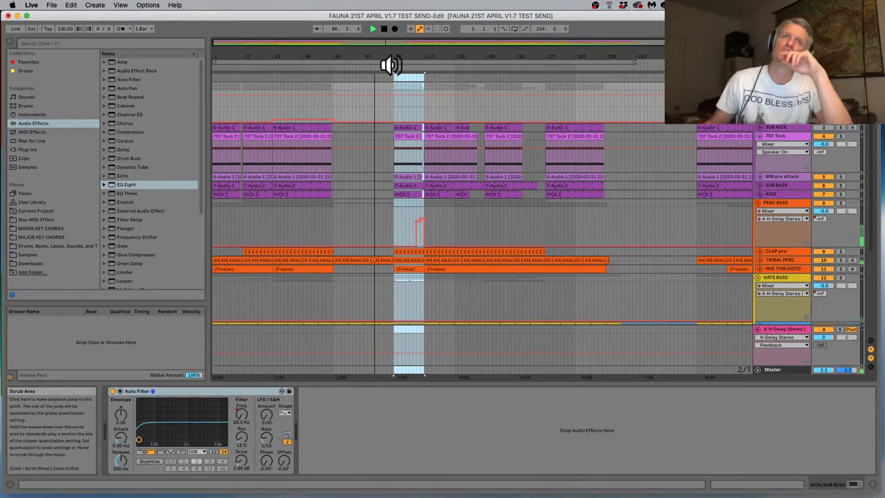
scroll(403, 250, "down", 6)
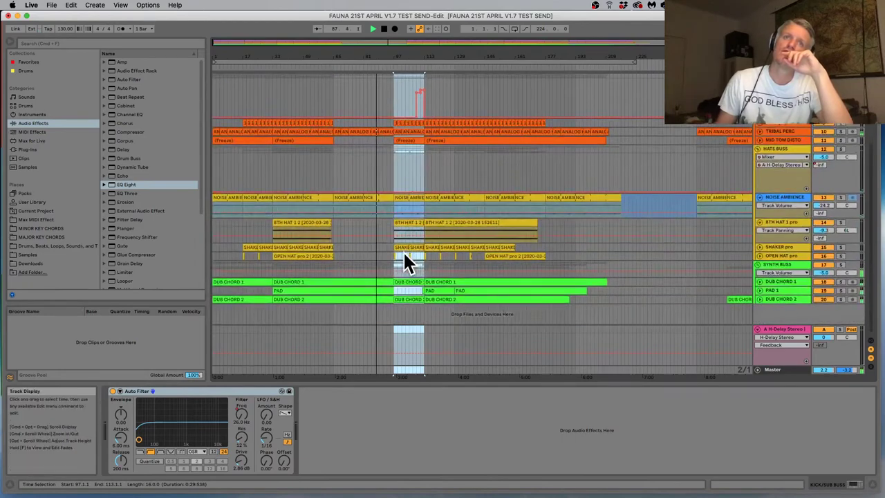
left_click(379, 288)
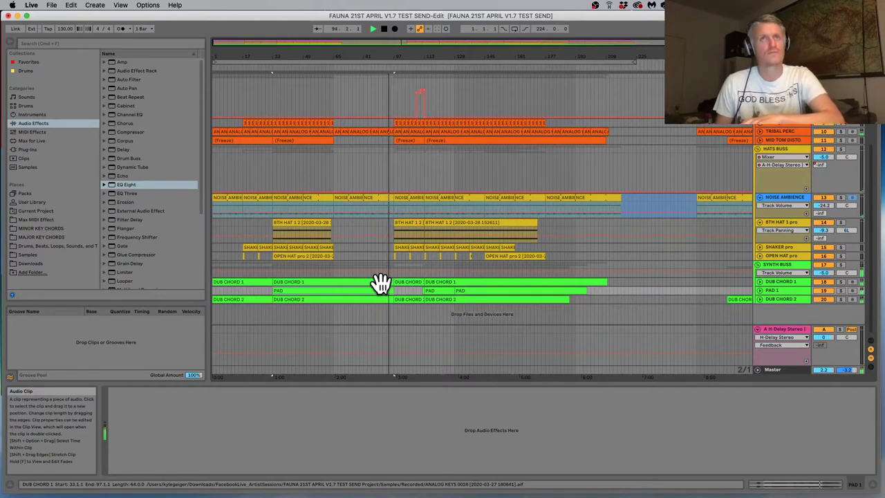
Record a SYNTH BUSS volume rise to -3.7 dB shortly before bar 97 during playback, and replay that passage
left_click(337, 66)
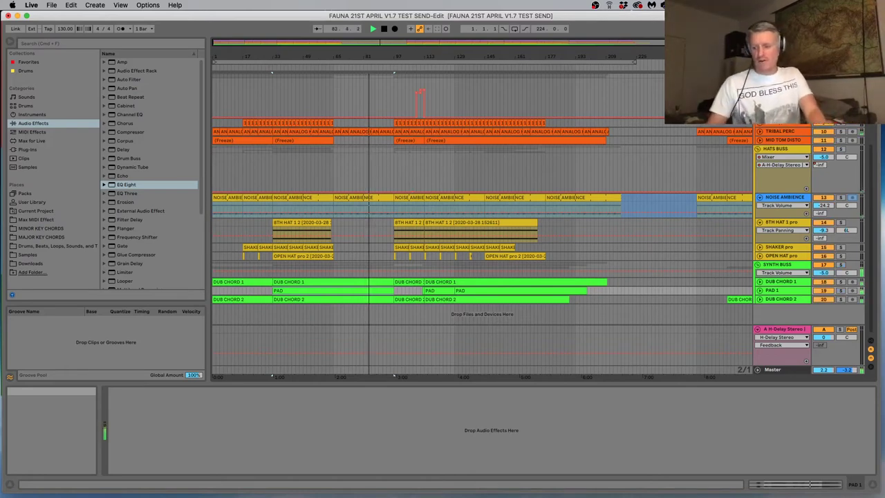
key("F9")
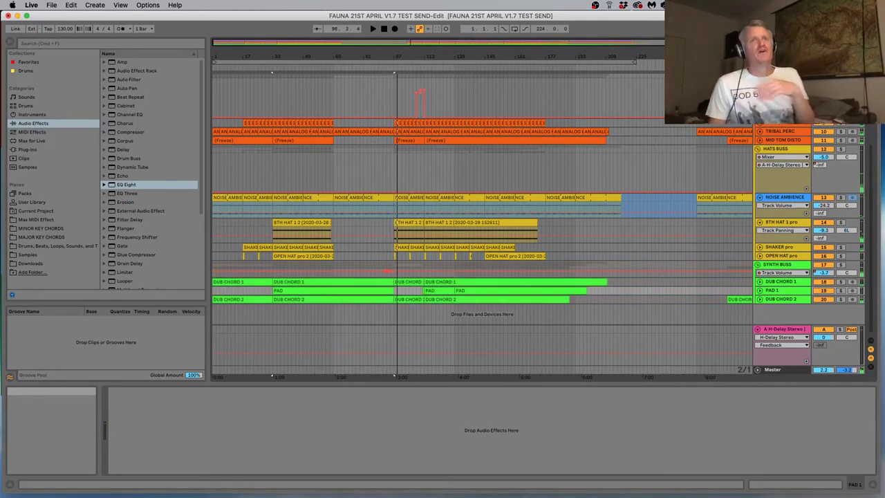
left_click(358, 67)
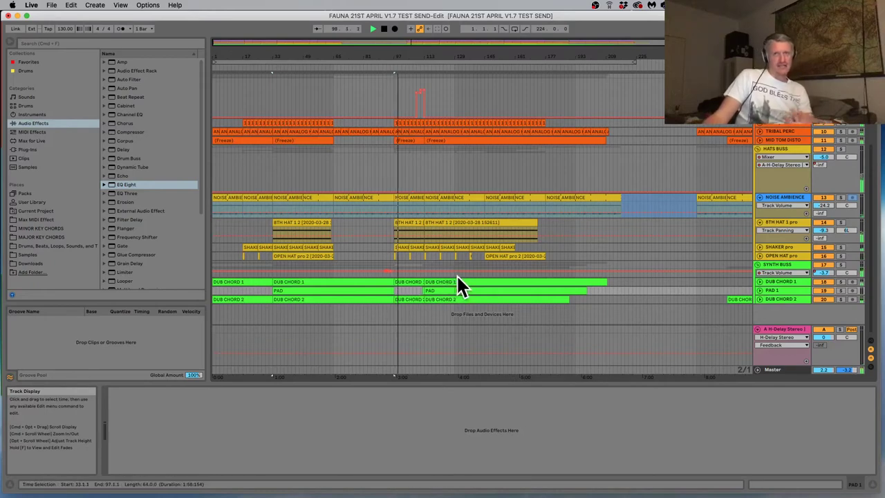
Extend the DUB CHORD 1, PAD and DUB CHORD 2 clips ending at bar 97 to bar 113 during playback, and stop
left_click(438, 277)
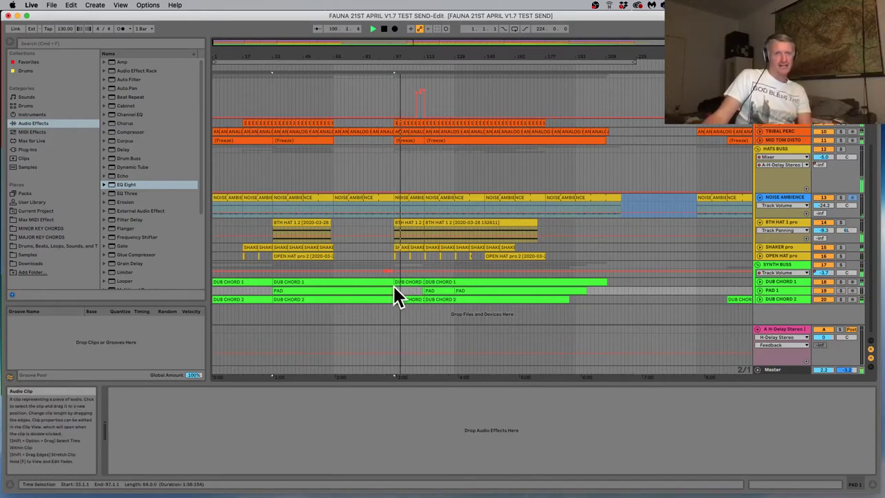
left_click(377, 65)
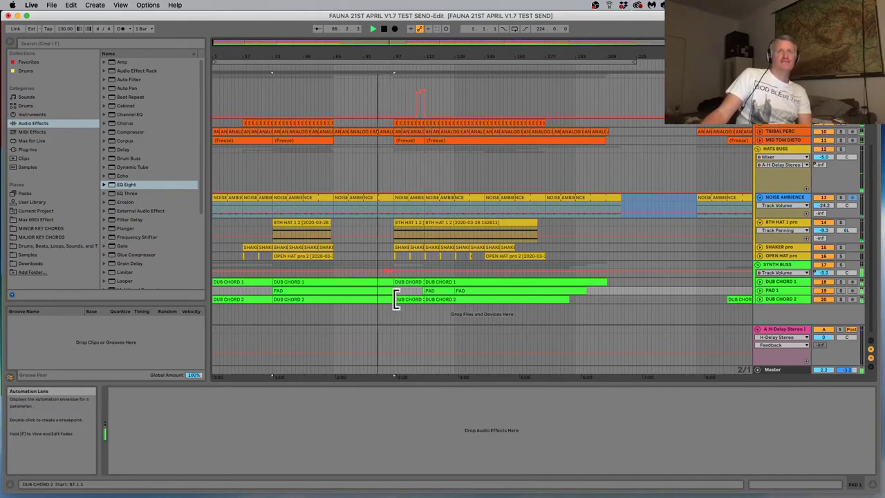
left_click_drag(387, 290, 418, 299)
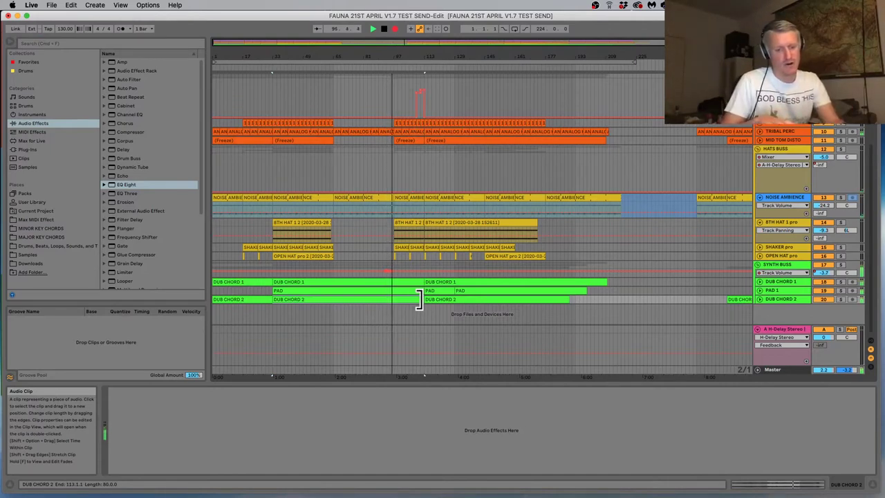
left_click_drag(418, 298, 425, 304)
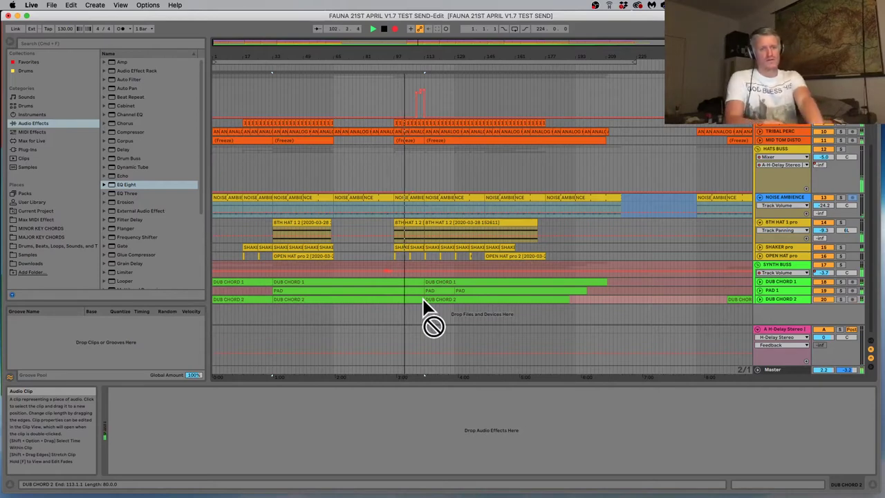
left_click_drag(424, 302, 424, 302)
key("space")
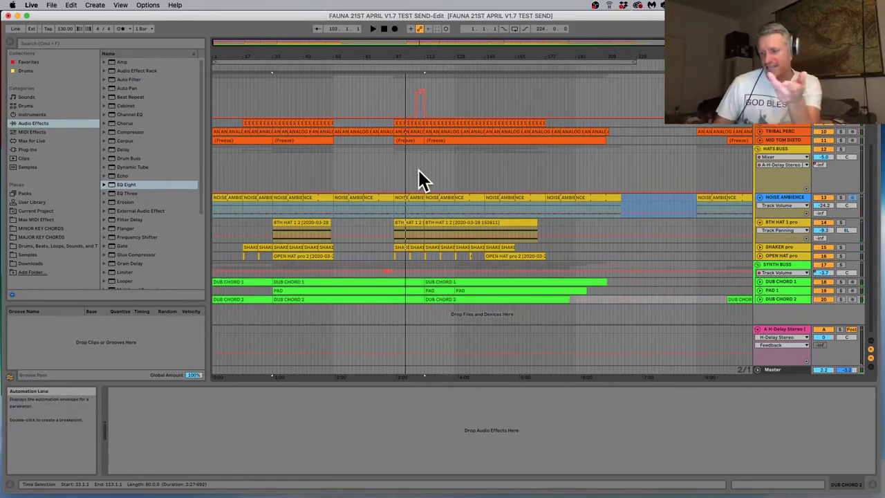
Replay the transition into bar 97 from about bar 90, switch off arrangement recording and stop playback
key("space")
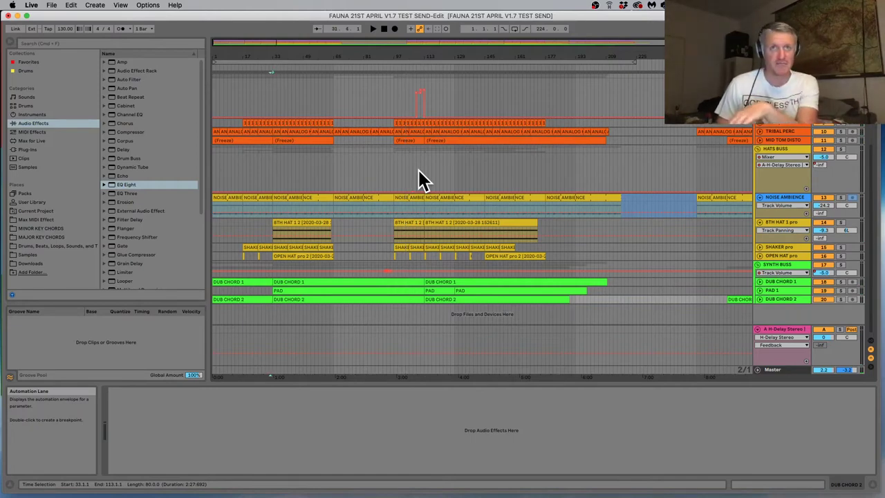
left_click(381, 66)
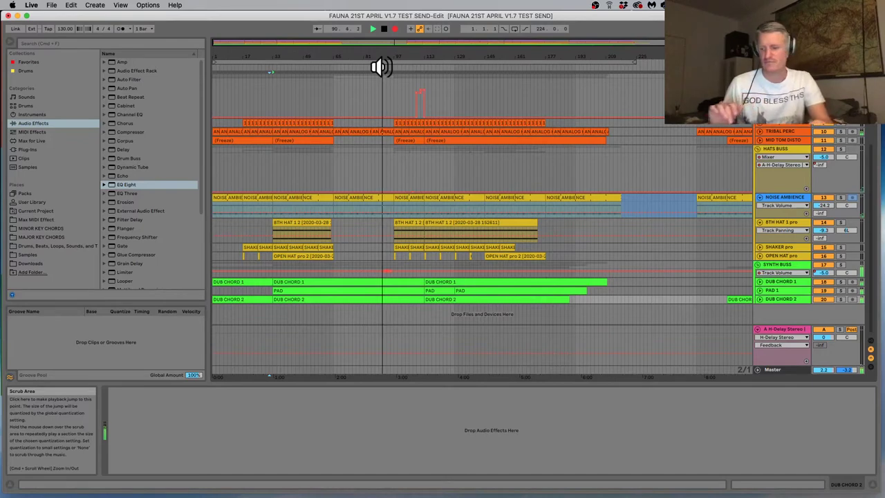
key("F9")
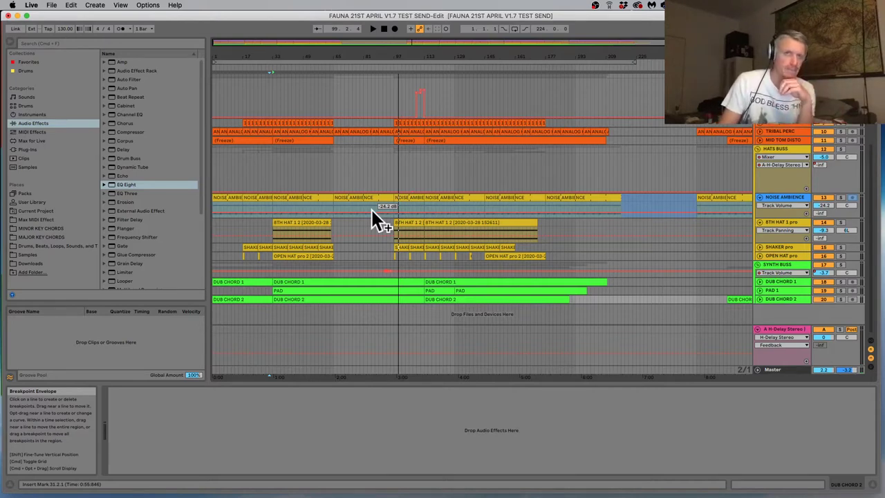
key("space")
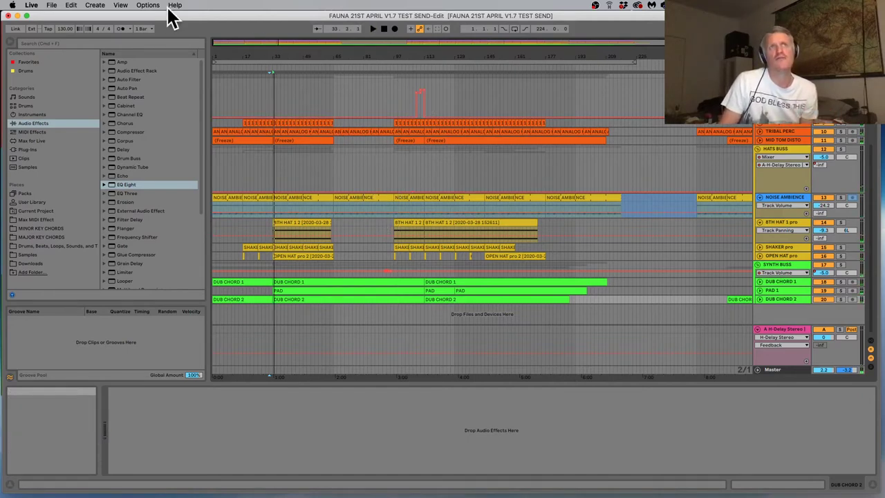
Save the Live Set under the new name "FAUNA 21ST APRIL V1.7 TEST SEND-Edit2"
left_click(52, 5)
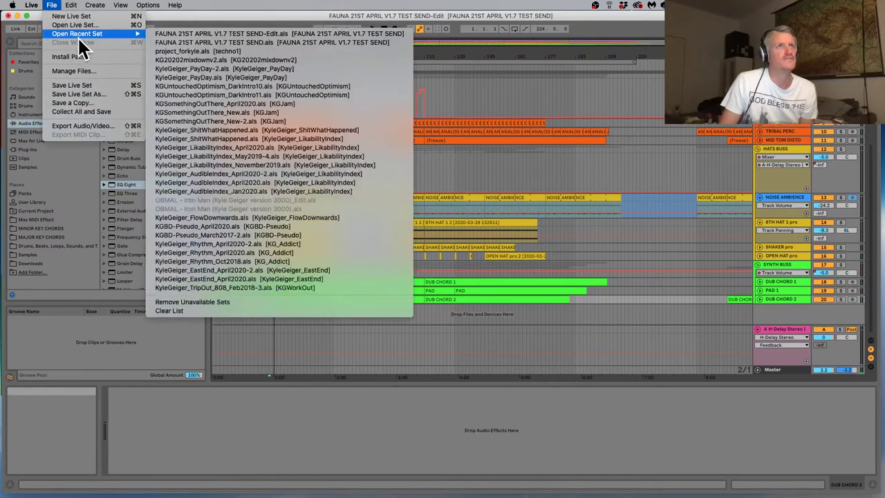
left_click(81, 92)
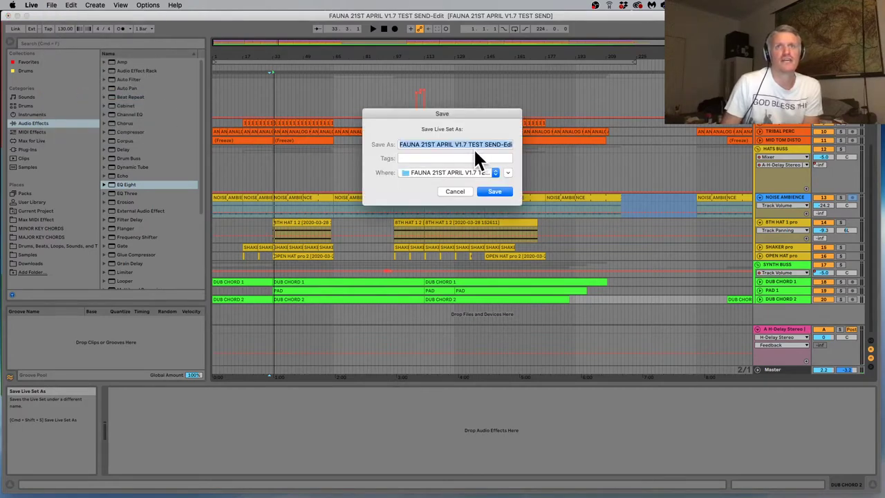
left_click(509, 146)
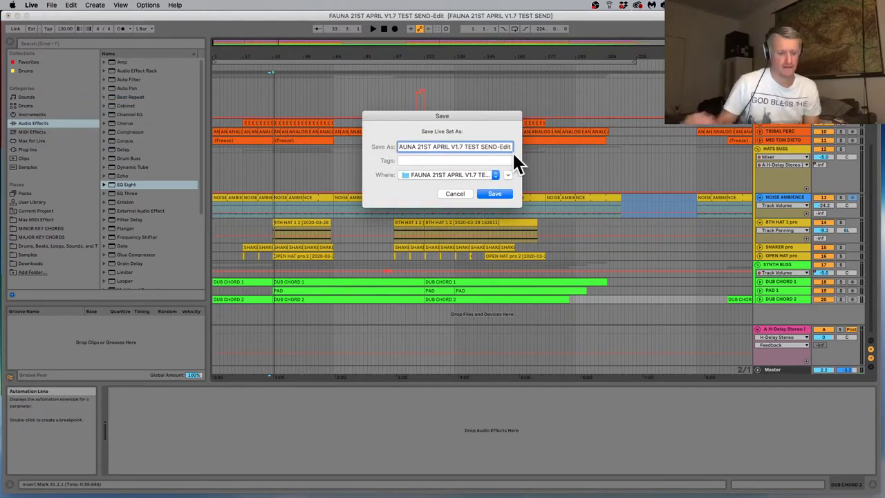
type("2")
key("Return")
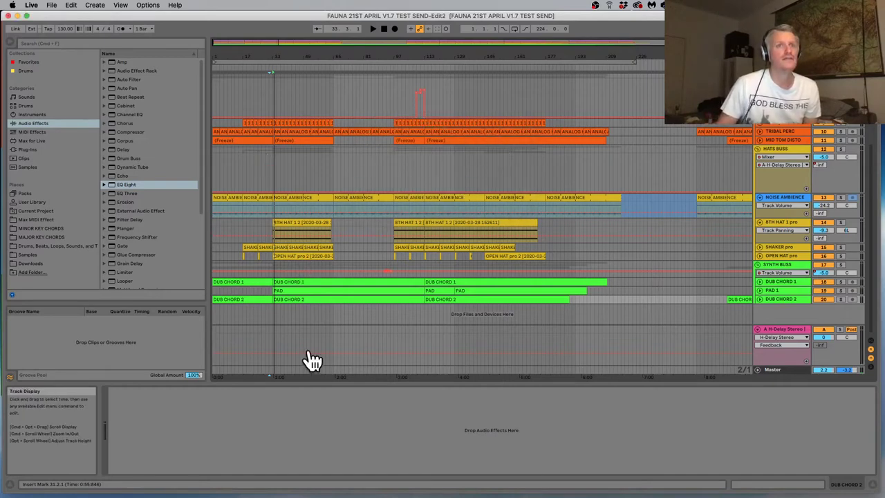
Switch to the loading OBMAL - Iron Man set and unfreeze its tracks that have missing freeze samples
key("super+Tab")
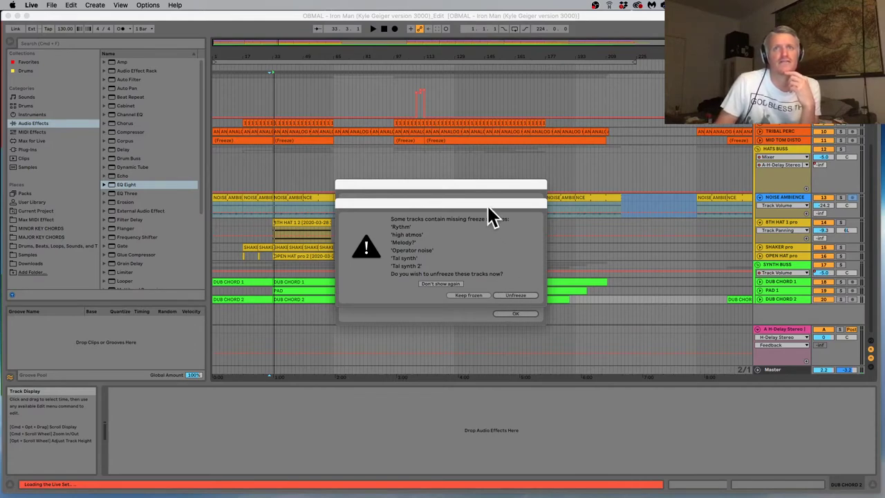
left_click_drag(490, 216, 490, 88)
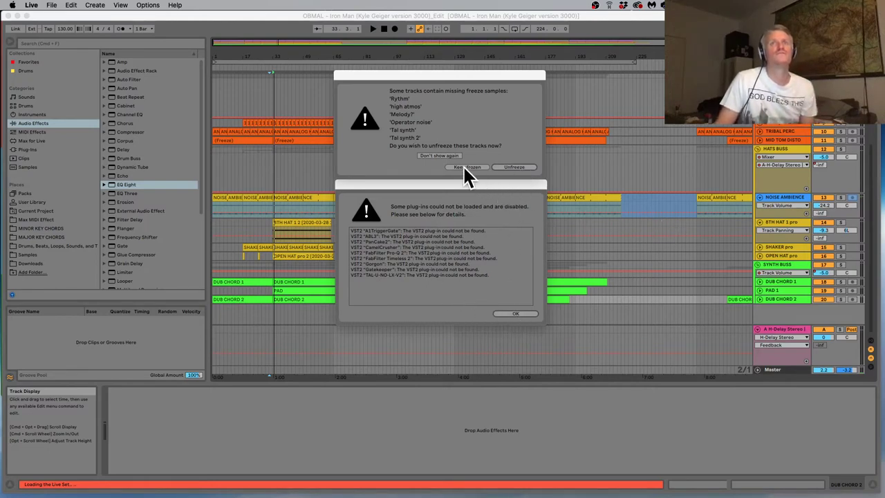
left_click_drag(397, 75, 392, 191)
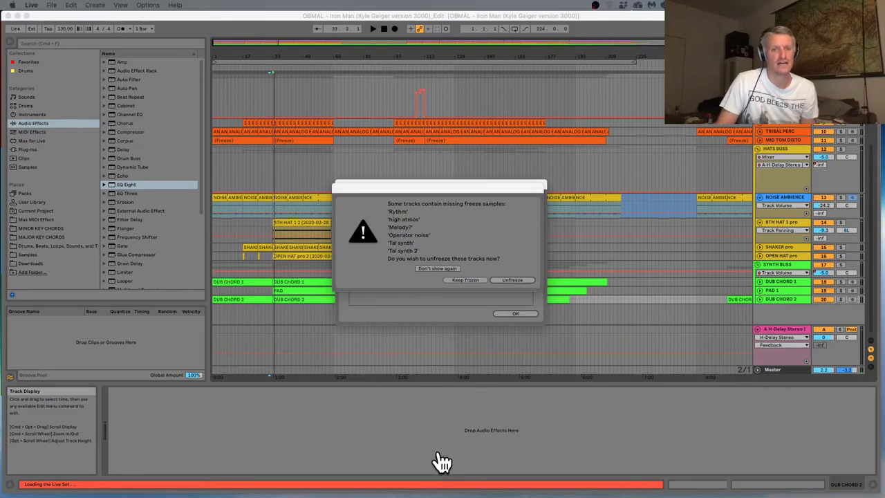
left_click(509, 279)
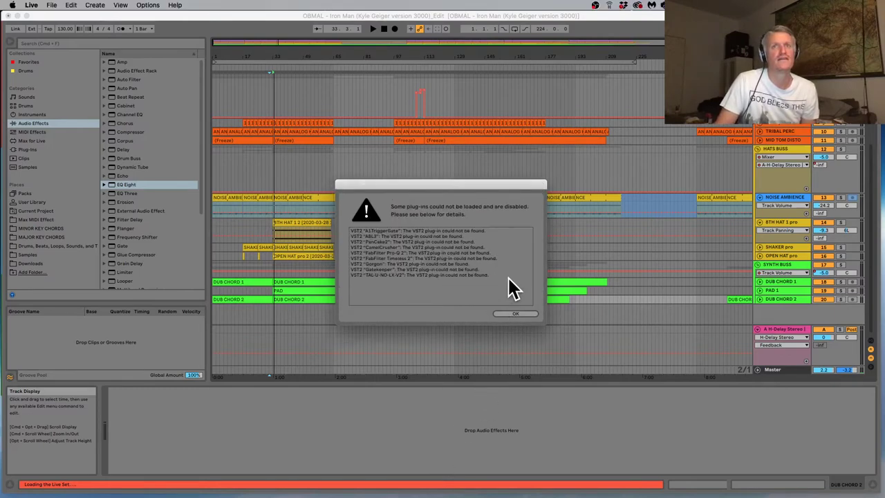
Dismiss the notice about unavailable plug-ins and open the list of missing media files
left_click(514, 313)
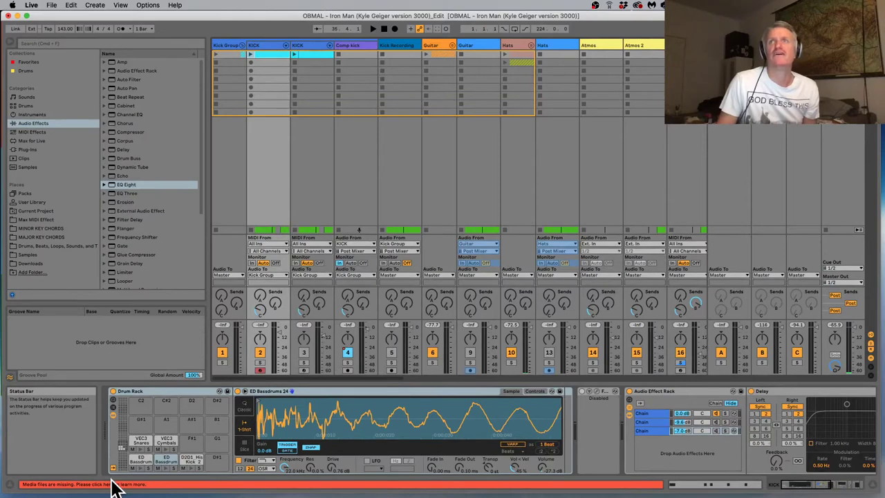
left_click(114, 484)
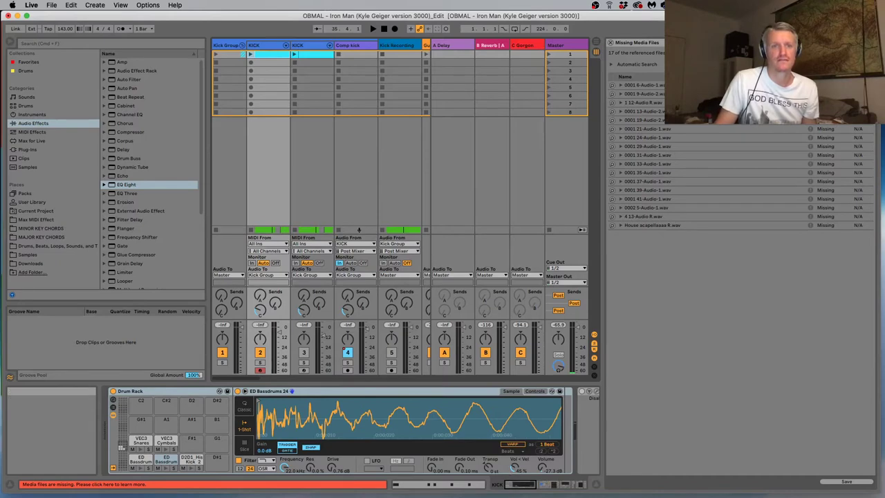
Run an automatic search for the set's missing media files and dismiss the result notice
key("super+Tab")
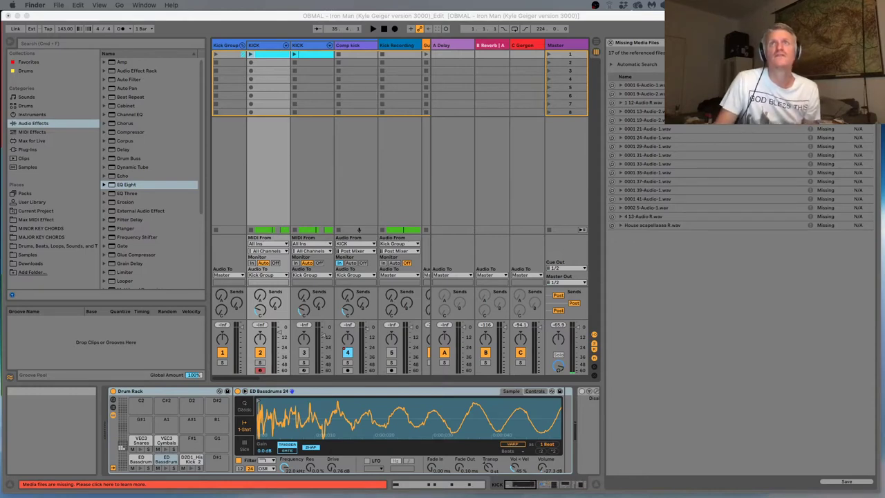
left_click(629, 256)
left_click(636, 63)
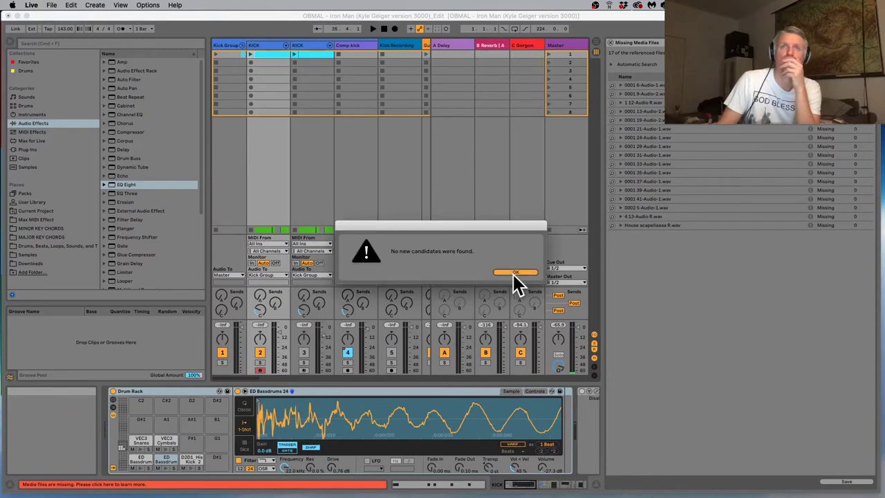
left_click(514, 273)
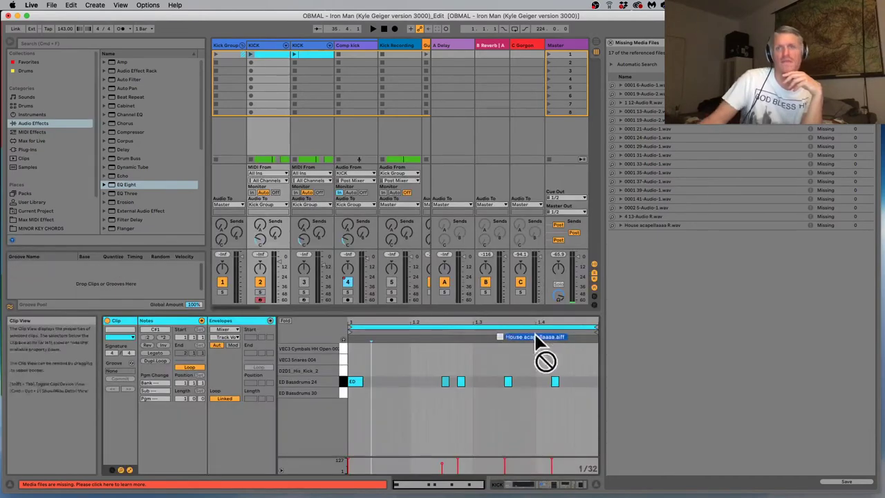
Replace the missing House acapellaaaa R.wav with House acapellaaaa.aiff and try resolving the other missing files from the same location
left_click_drag(535, 340, 661, 233)
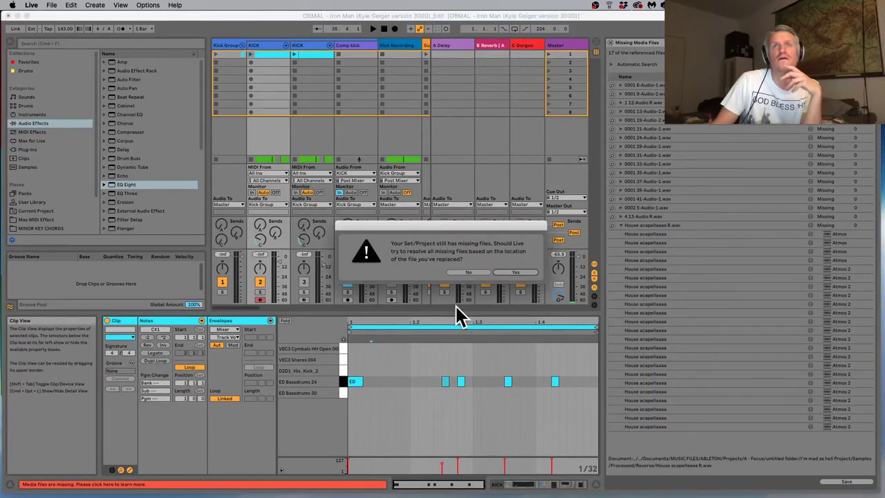
left_click(499, 270)
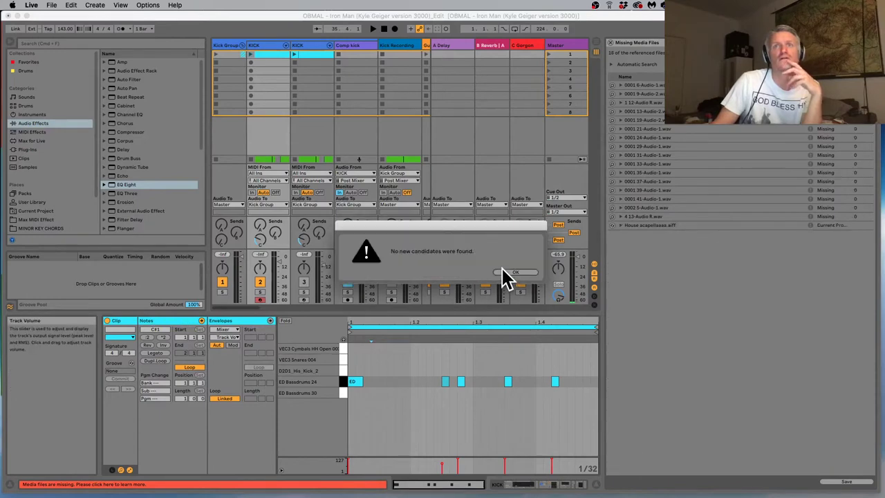
left_click(508, 271)
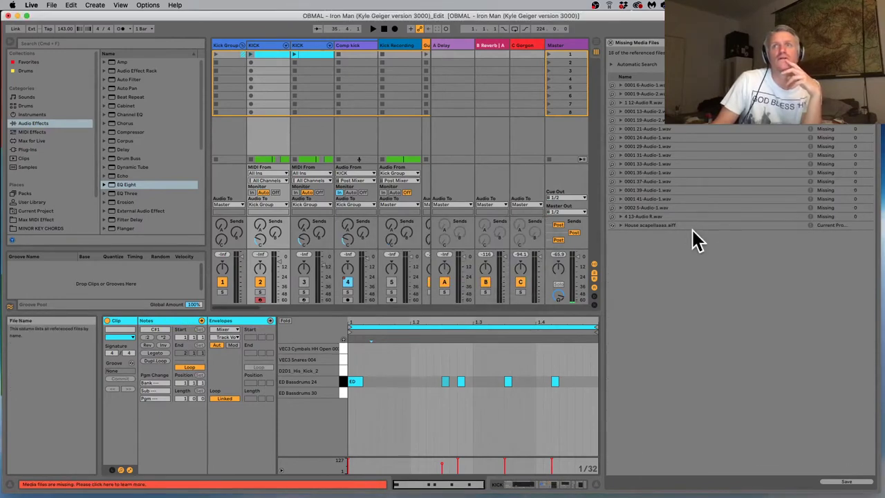
Play the set, solo the Kick Group, and check the Comp kick and second KICK tracks
key("space")
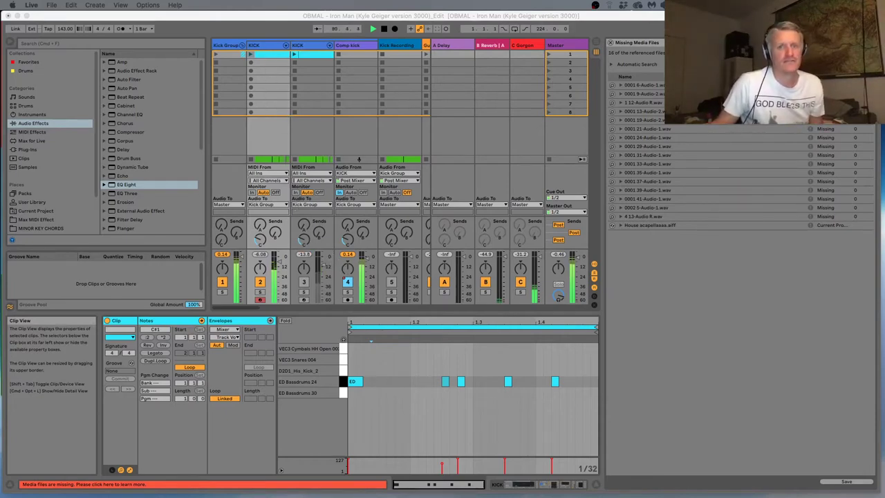
left_click(220, 302)
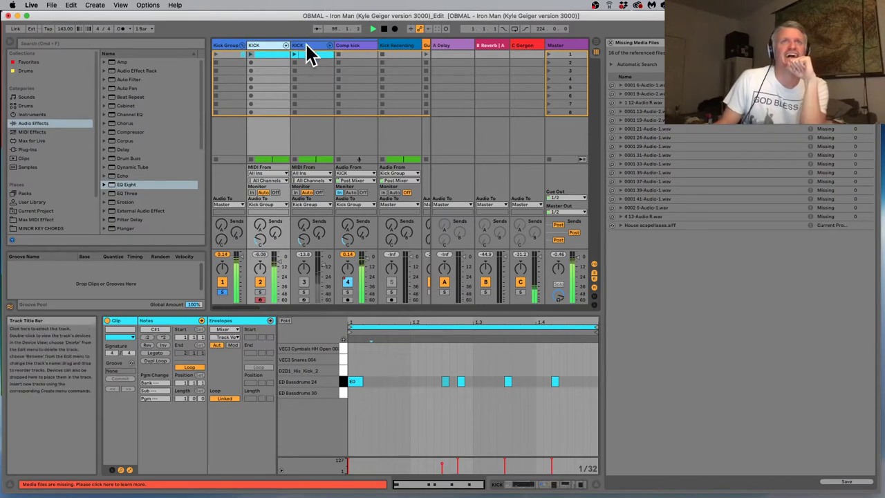
left_click(331, 47)
left_click(345, 43)
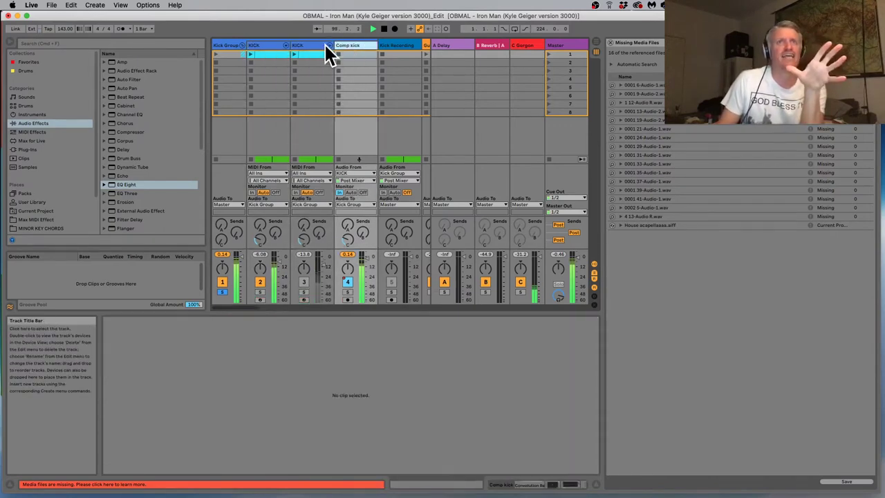
left_click(315, 45)
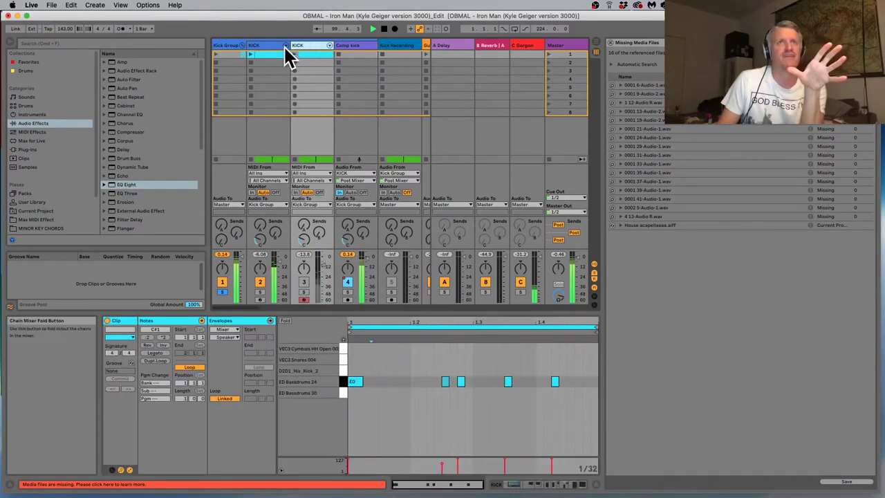
Show the second KICK's devices, stop playback, and review the first KICK's device chain from the ED Bassdrums sample to FabFilter Pro-C 2
left_click(501, 486)
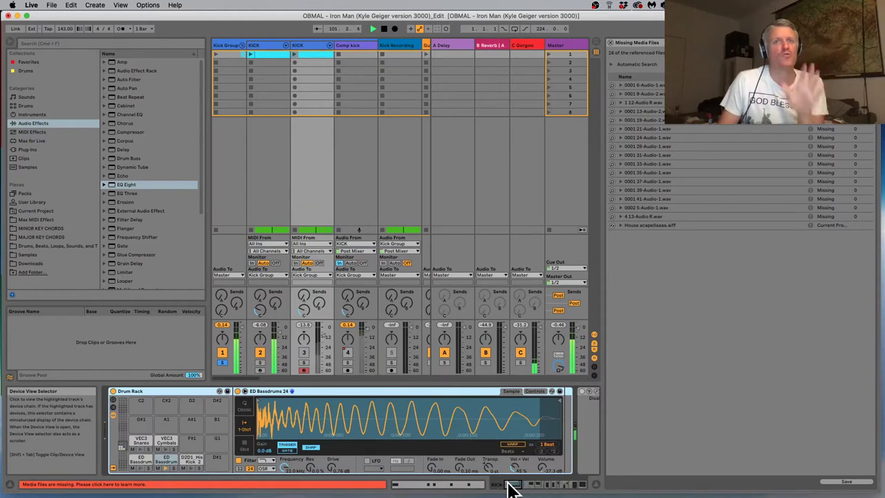
left_click(265, 46)
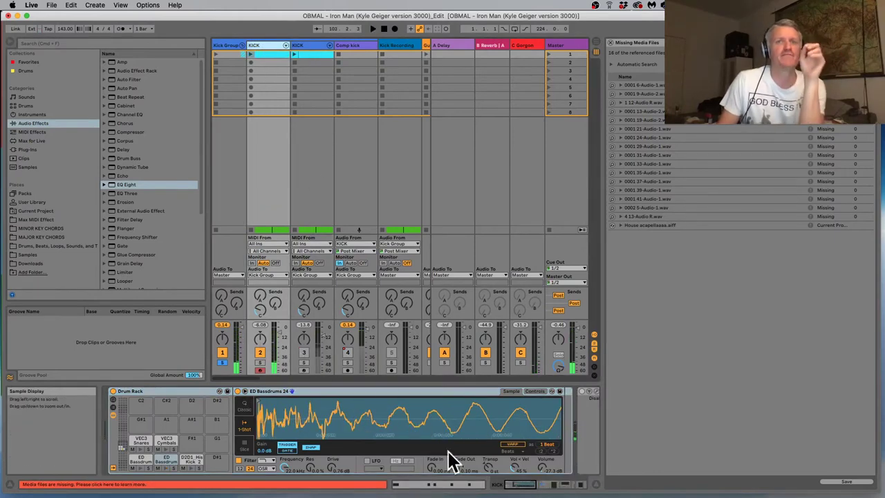
left_click_drag(521, 488, 539, 489)
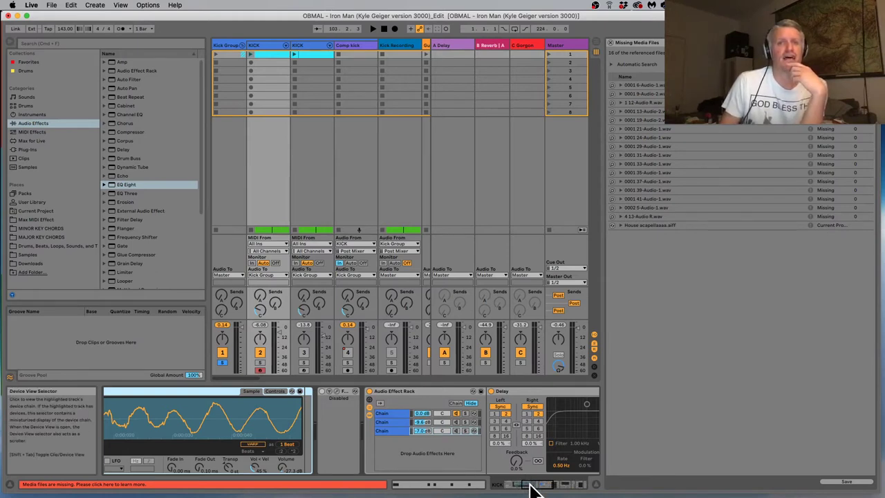
left_click_drag(532, 487, 565, 485)
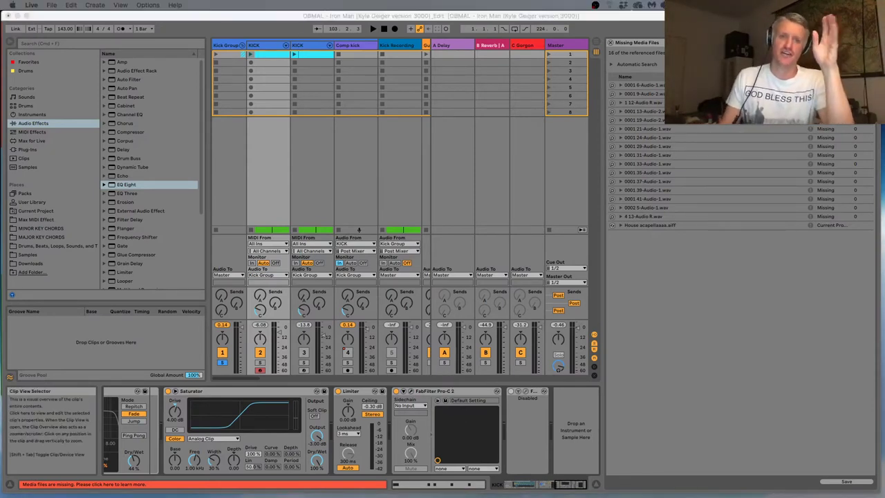
Switch to the Arrangement View and select the first KICK track's opening clip at bar 5
left_click(654, 168)
left_click(665, 157)
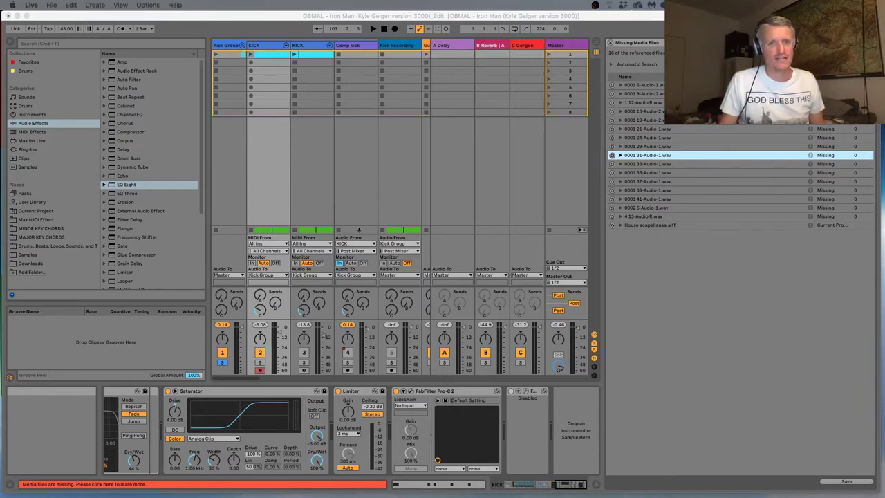
left_click(264, 199)
key("Tab")
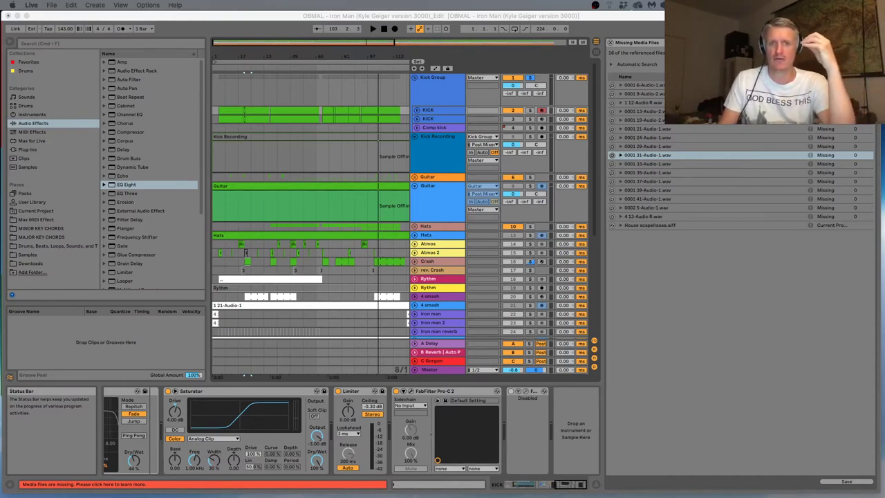
left_click(436, 191)
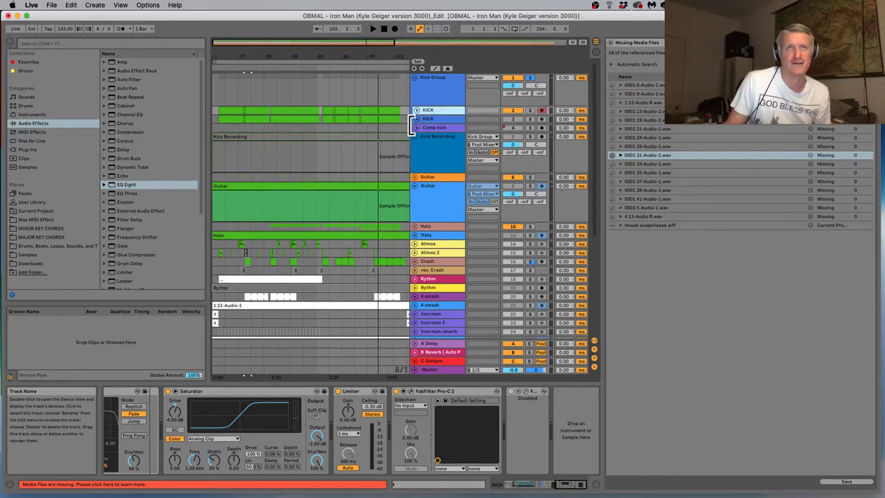
left_click(230, 108)
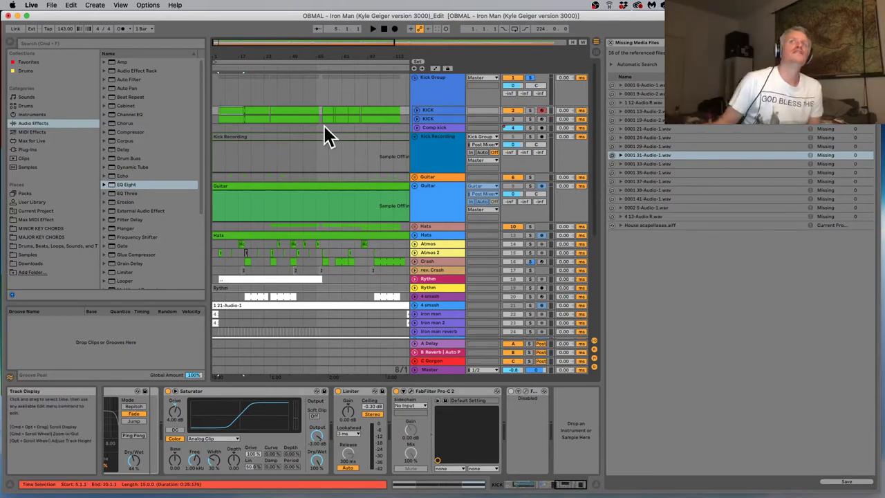
Check the Kick Group for effects and look through the first KICK track's devices to the end of the chain
left_click(447, 94)
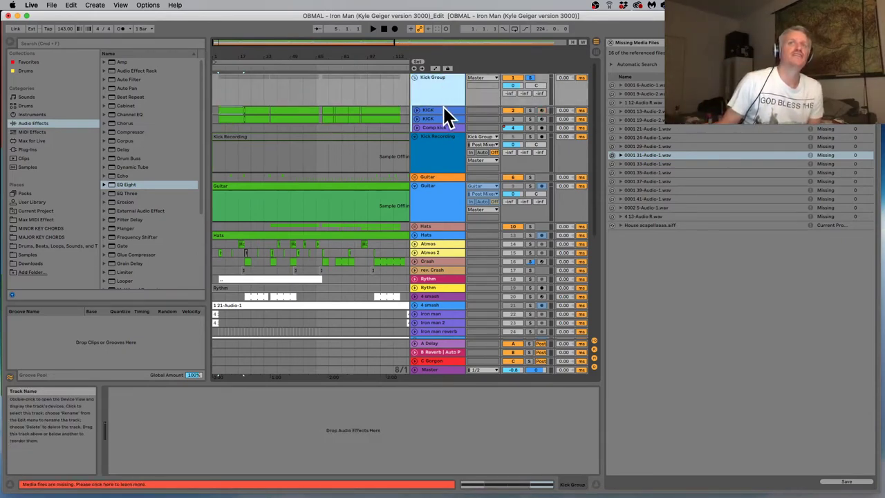
left_click(445, 109)
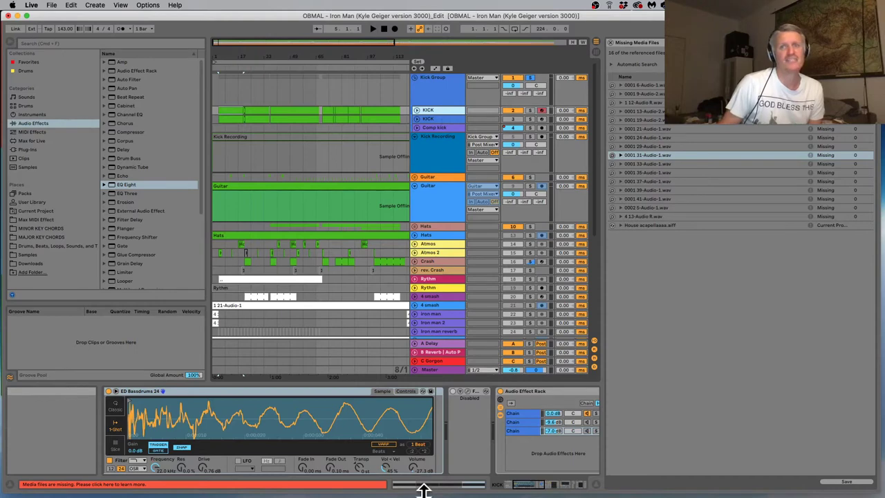
left_click_drag(530, 484, 580, 487)
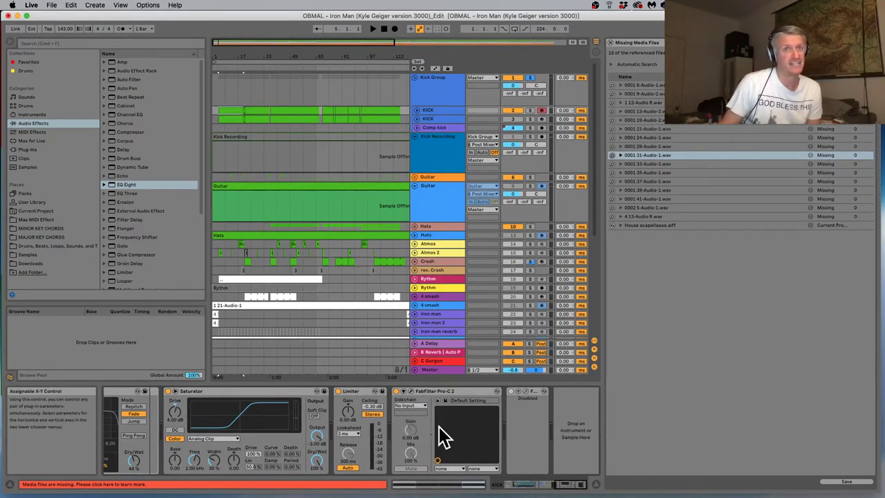
Compare the devices inside the parallel chains of the first KICK track's Audio Effect Rack
left_click_drag(561, 488, 538, 488)
left_click(271, 430)
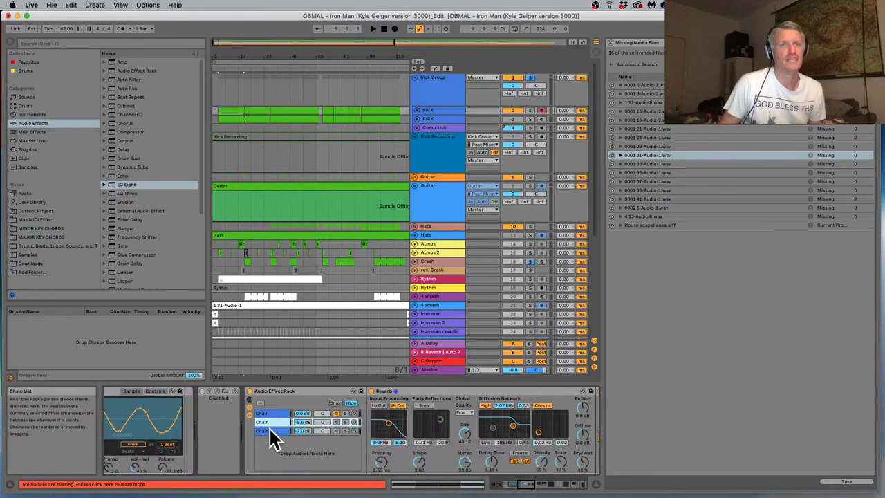
left_click(271, 430)
left_click(272, 420)
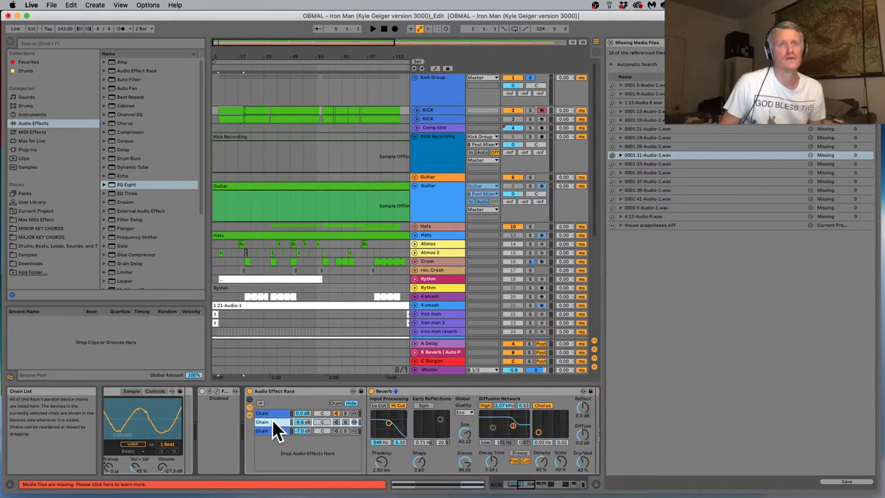
mouse_move(528, 487)
left_mouse_down()
mouse_move(546, 489)
mouse_move(525, 488)
left_mouse_up()
left_click(292, 420)
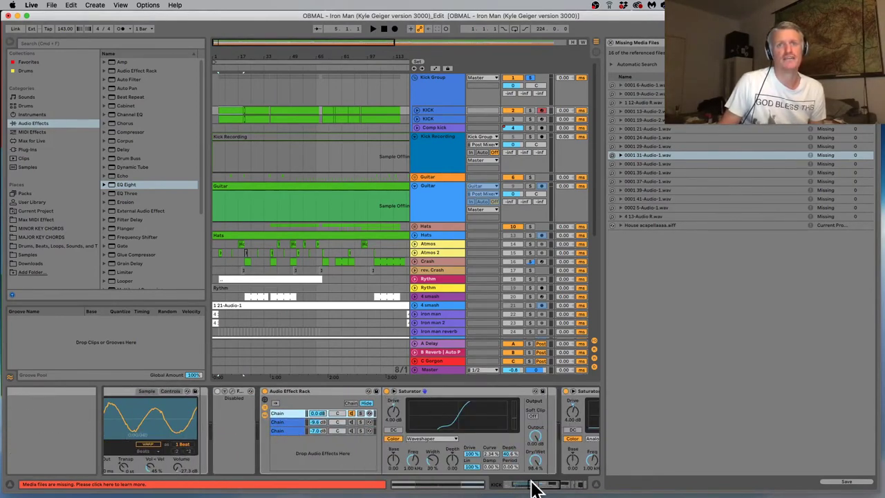
left_click_drag(533, 484, 538, 488)
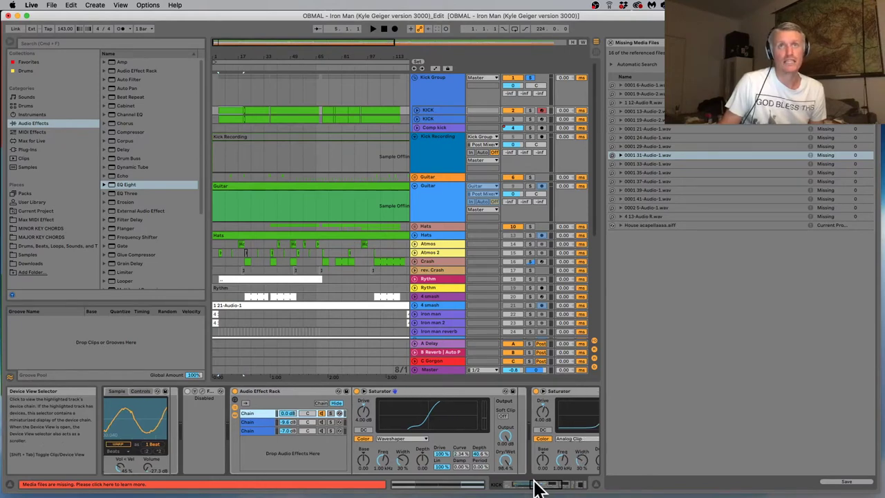
Reopen the first KICK track's devices and examine the rack's first chain with its Waveshaper Saturator
left_click(450, 82)
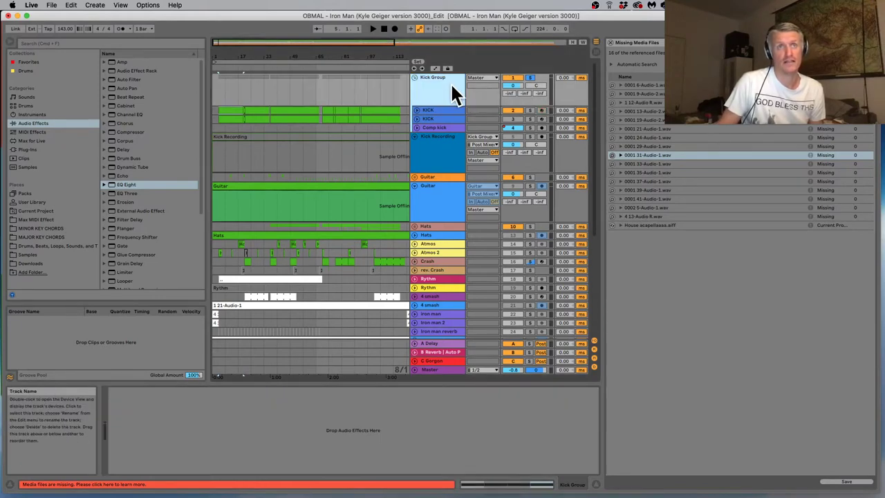
left_click(449, 115)
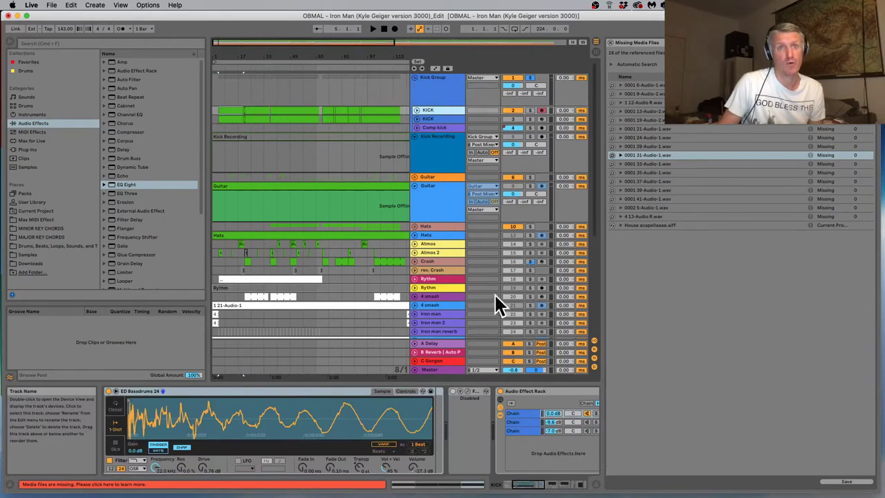
left_click_drag(517, 481, 554, 480)
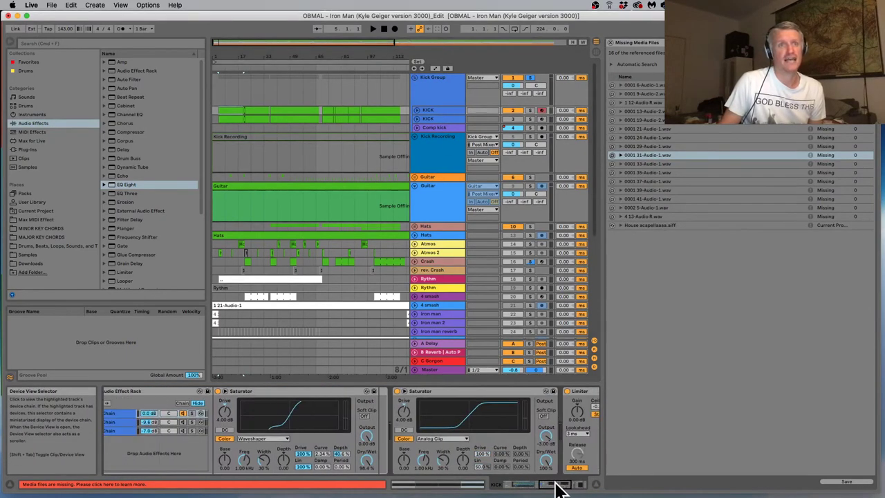
left_click(130, 412)
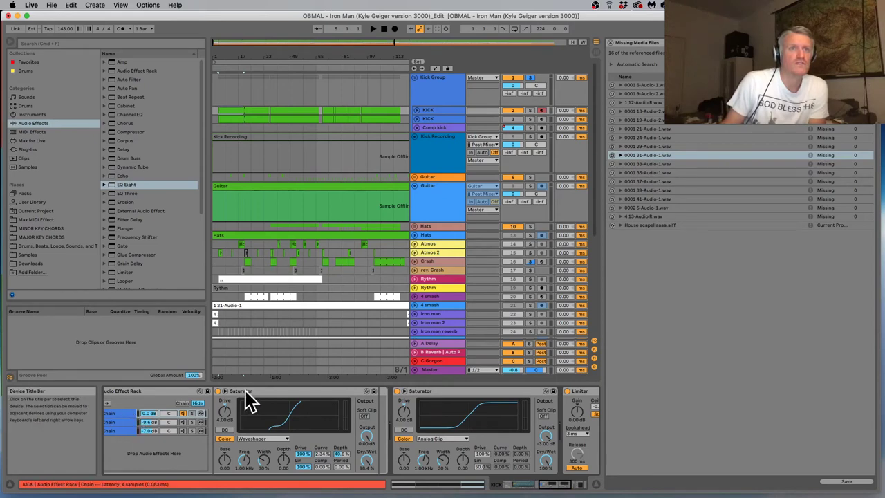
Examine the rack's second chain, covering its Reverb, Saturator, Heavy bass amp and EQ Eight
left_click(110, 422)
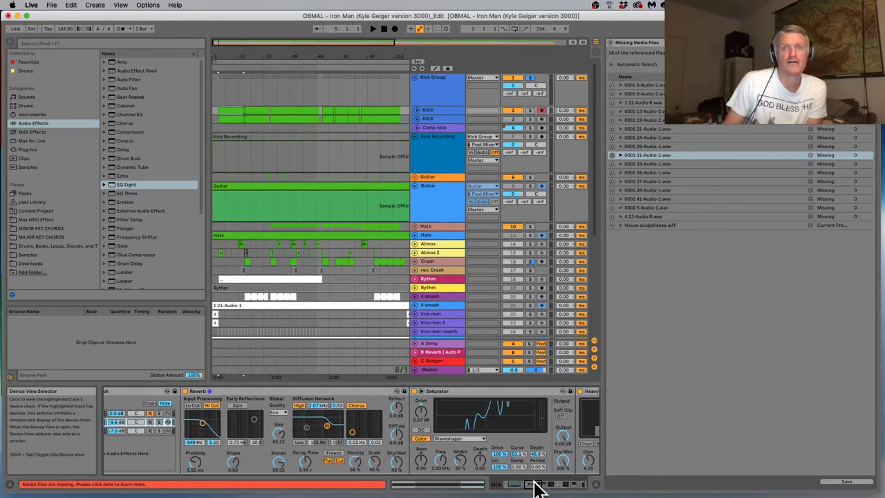
left_click_drag(532, 486, 539, 483)
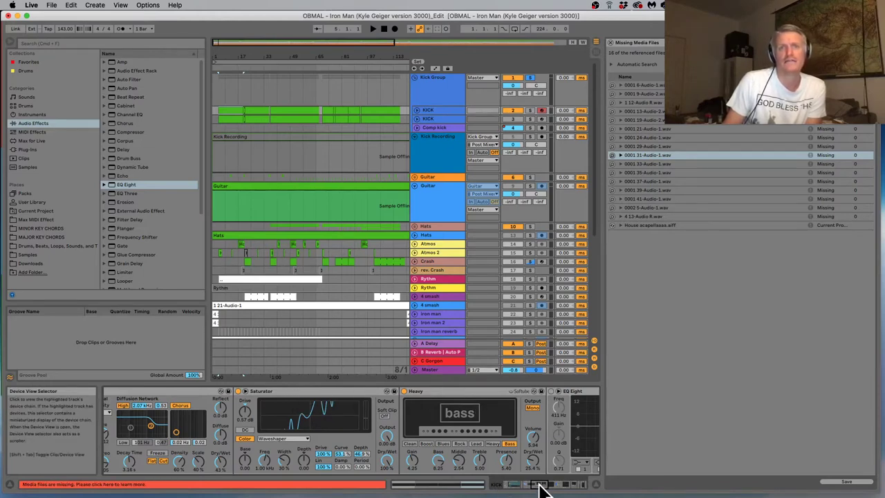
left_click_drag(539, 488, 547, 489)
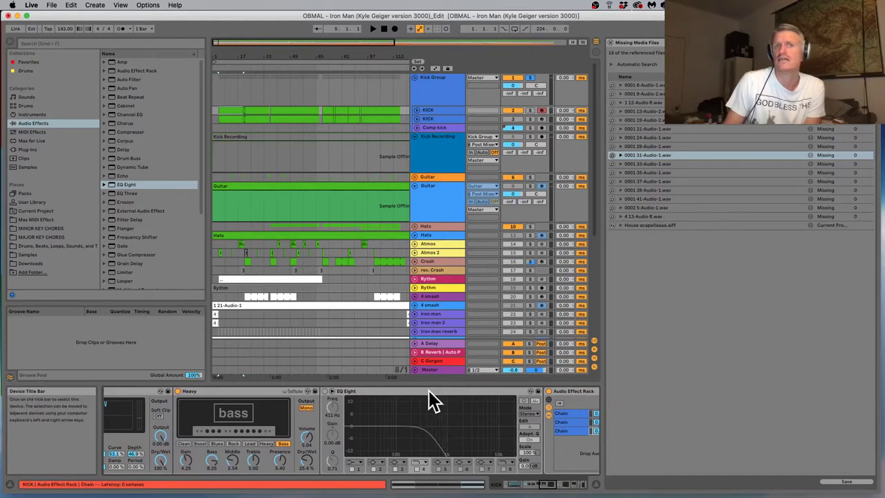
Inspect the first chain of the nested Audio Effect Rack, covering its EQ Three, Saturator and EQ Eight
left_click(552, 484)
left_click_drag(553, 487, 560, 489)
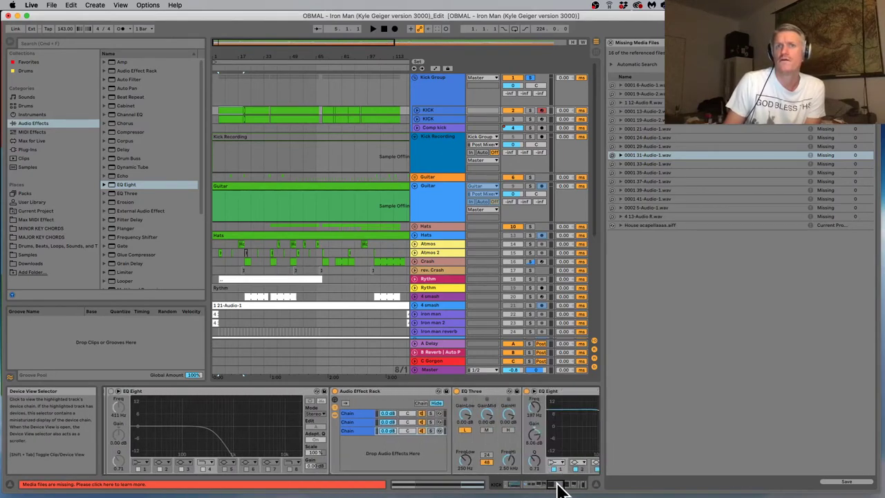
left_click(365, 413)
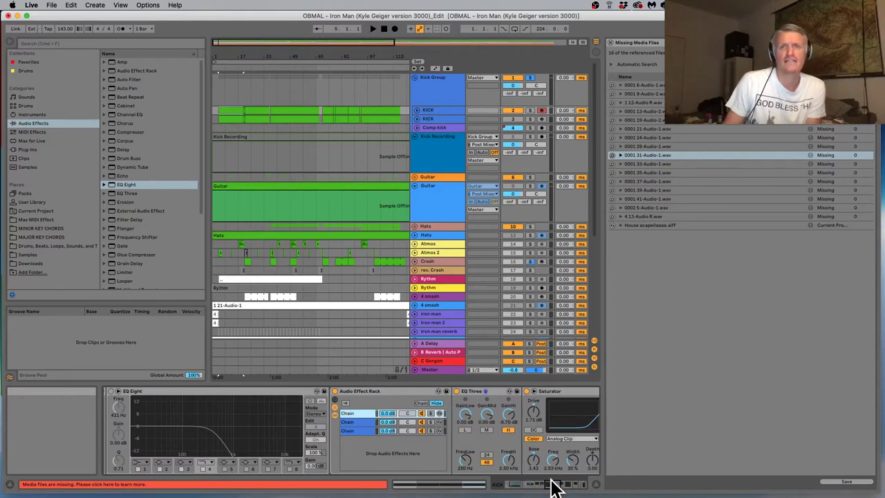
left_click_drag(553, 485, 559, 487)
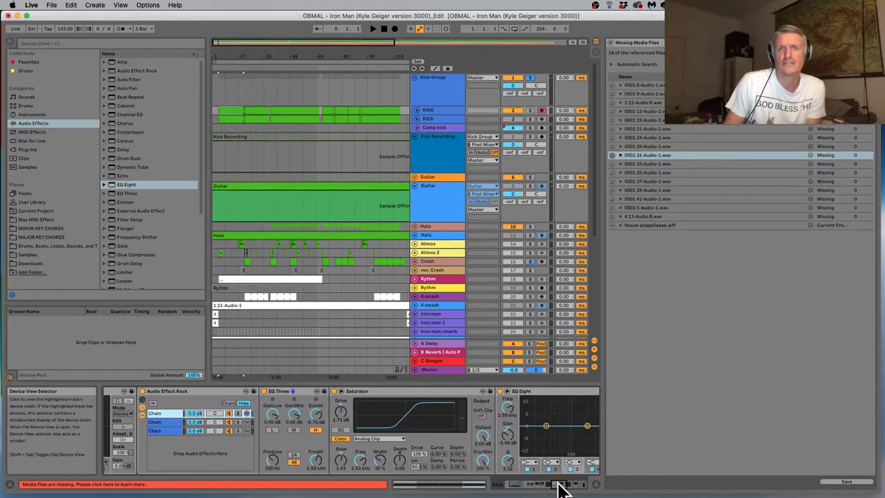
Compare the second and third chains of the nested Audio Effect Rack, looking at their EQ Three, Saturator and EQ Eight
left_click(160, 423)
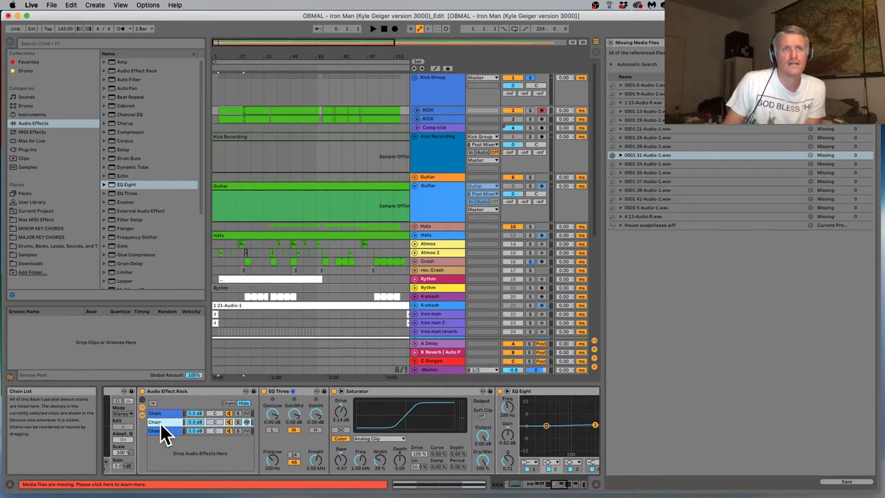
left_click(160, 432)
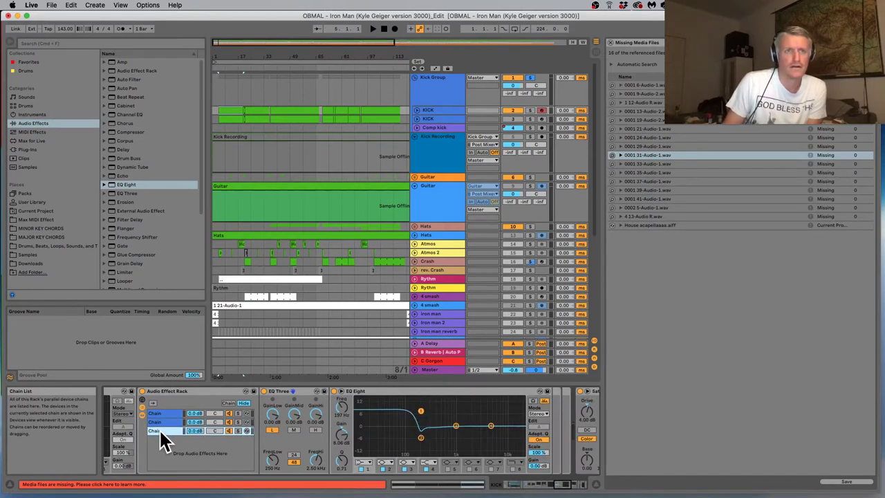
left_click(159, 421)
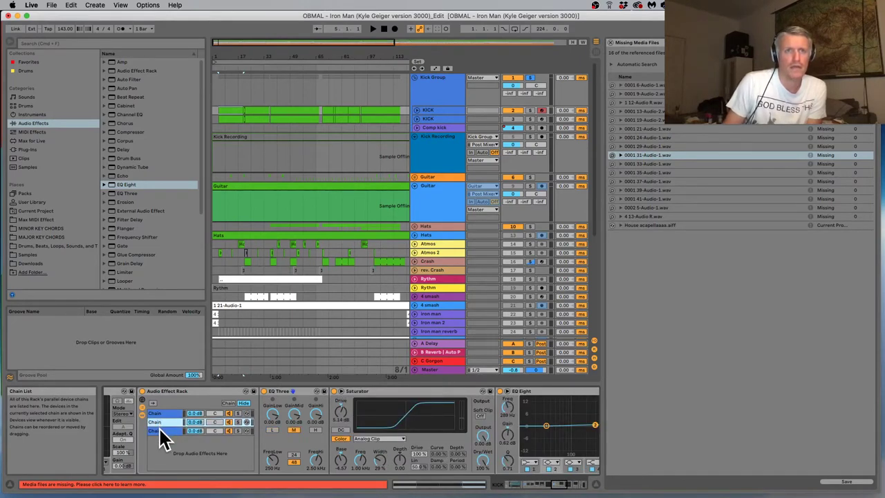
left_click(160, 431)
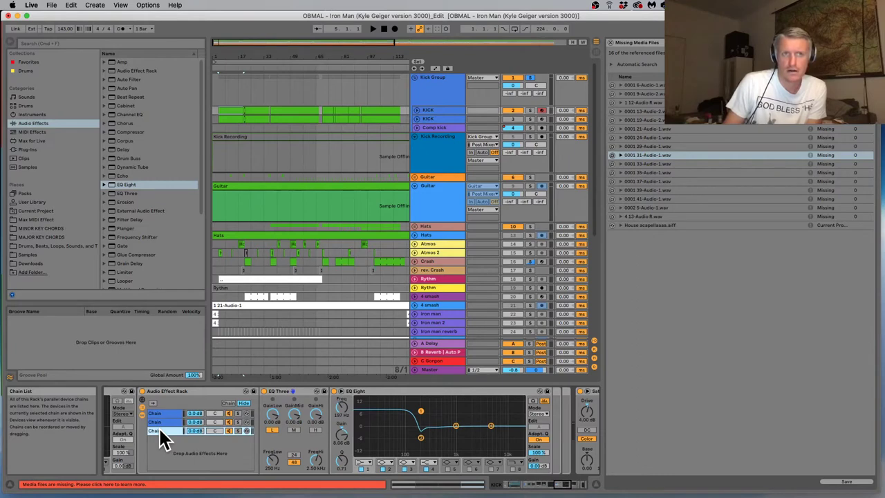
left_click(562, 486)
left_click_drag(562, 486, 529, 468)
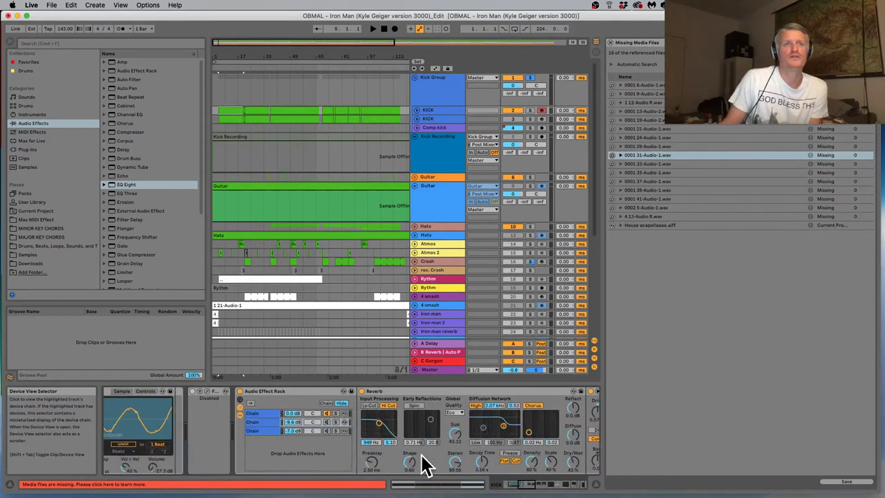
Go through the three parallel chains of the outer Audio Effect Rack, comparing their Saturator, Reverb and Delay devices
left_click(308, 391)
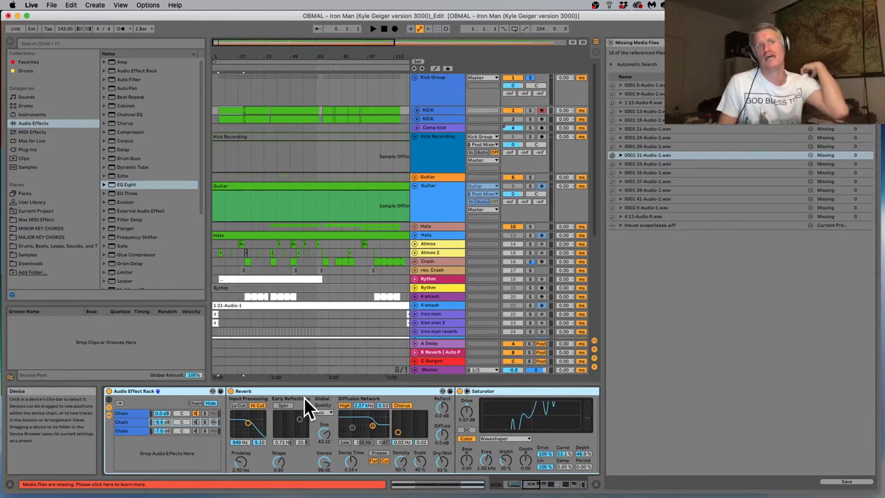
left_click(129, 419)
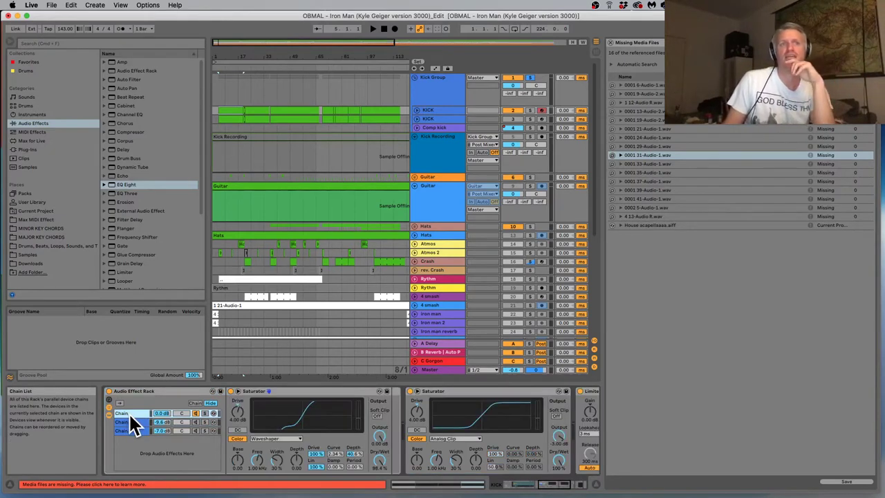
left_click(131, 422)
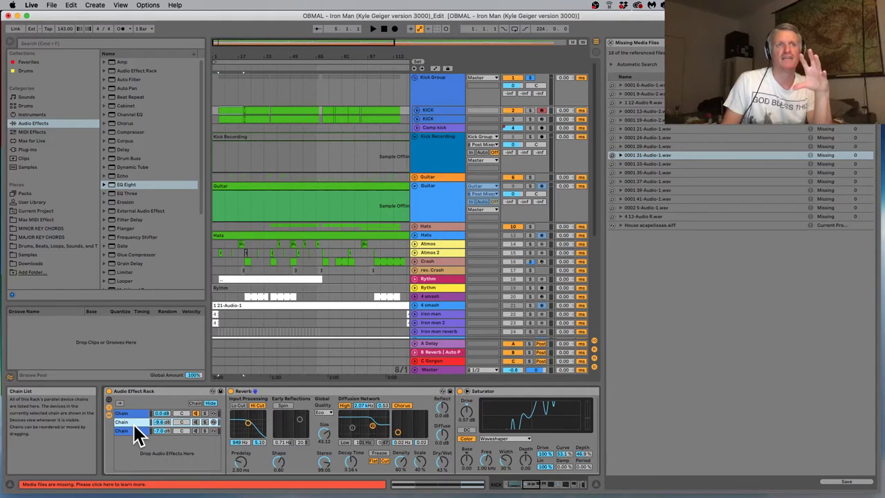
left_click(134, 430)
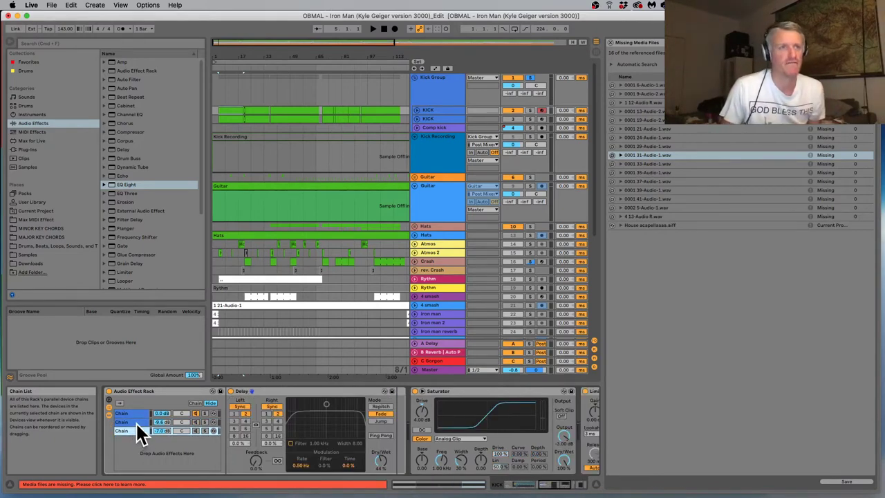
left_click(135, 421)
left_click(144, 413)
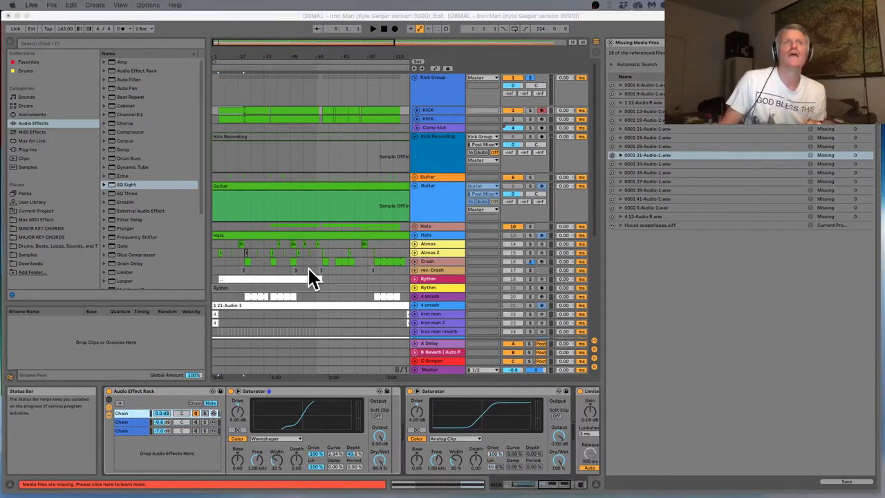
Play the Kick Group and inspect the Compressor and EQ Eight at the end of the second KICK track's device chain
left_click(384, 28)
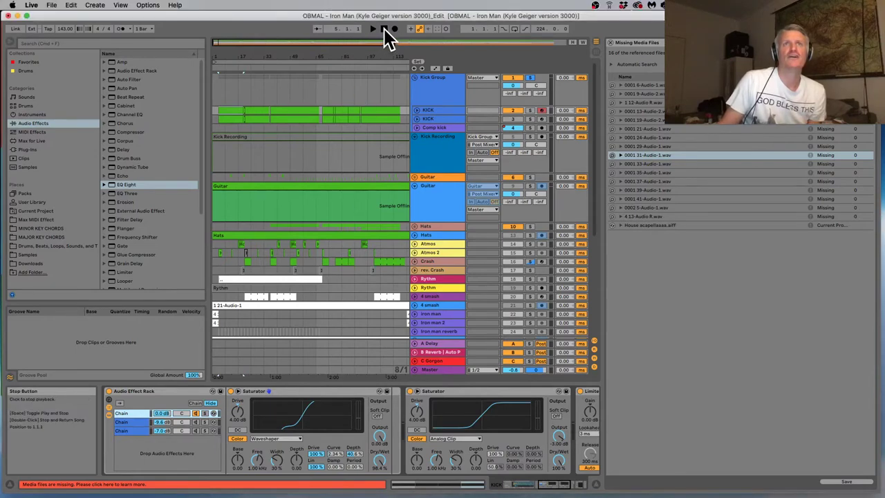
left_click(371, 28)
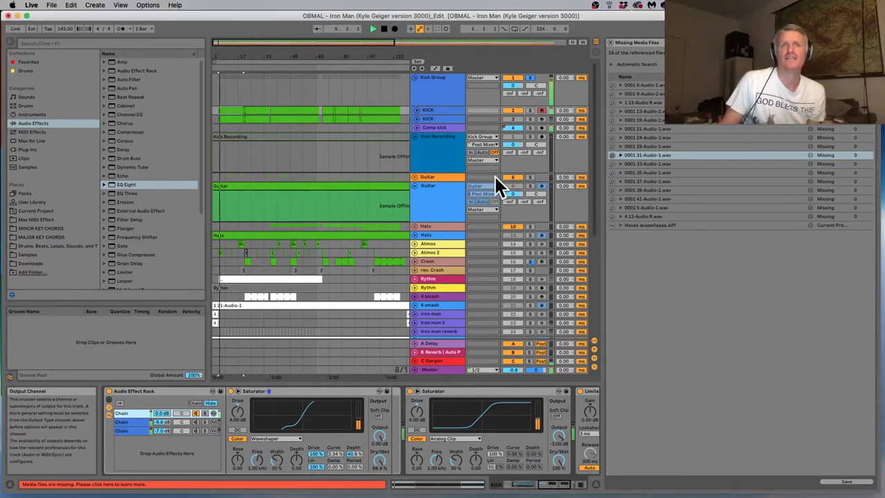
left_click(514, 119)
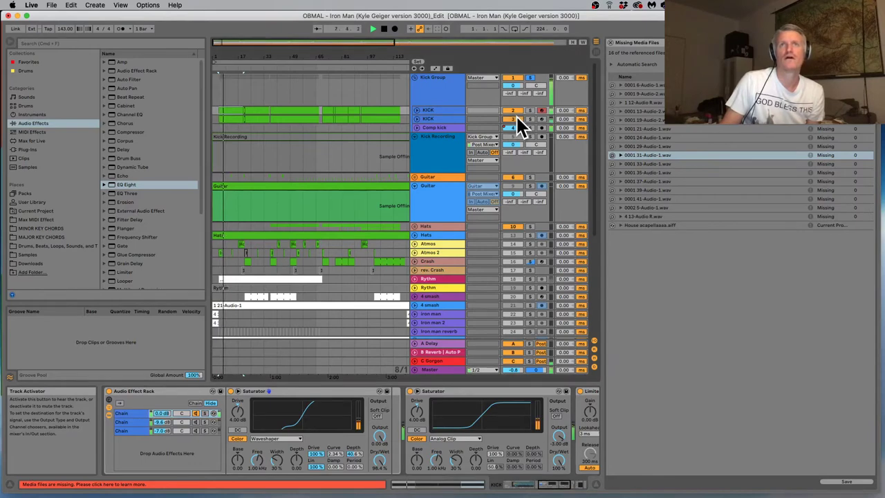
left_click(449, 116)
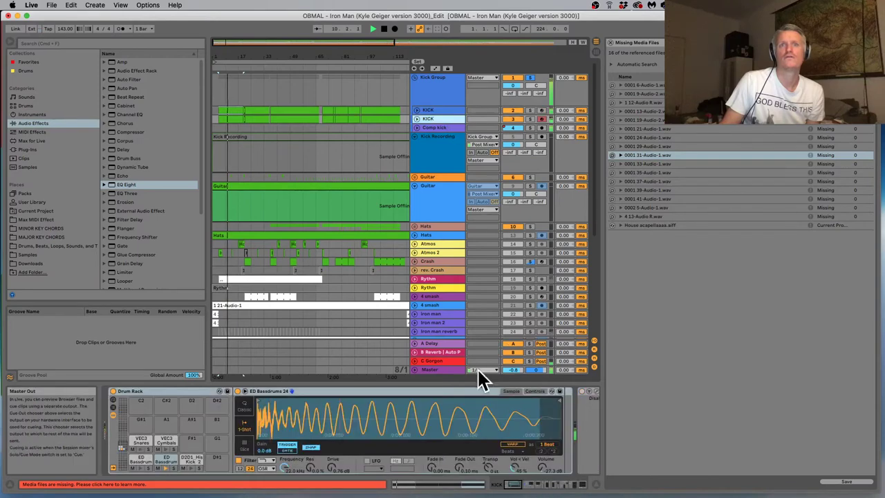
left_click(558, 485)
left_click_drag(558, 485, 592, 488)
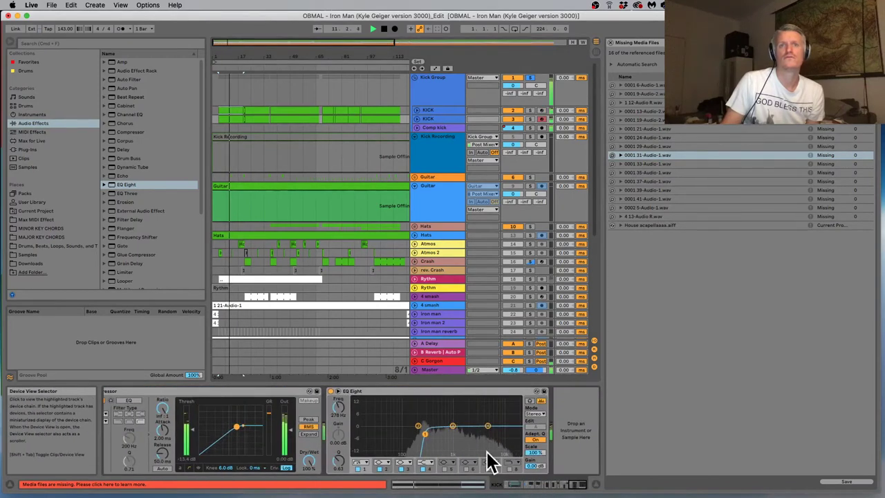
Solo the second KICK track, compare its final EQ Eight bypassed and active, and turn off the EQ's filter band 1
left_click(332, 391)
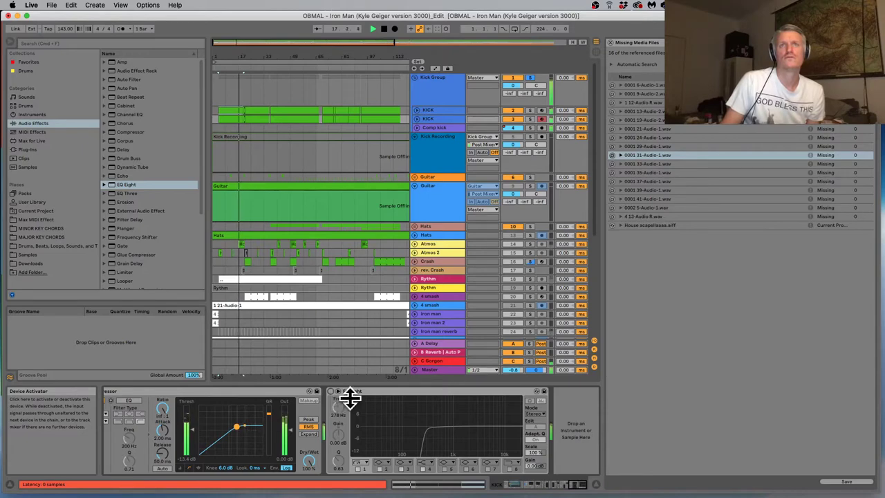
left_click(527, 119)
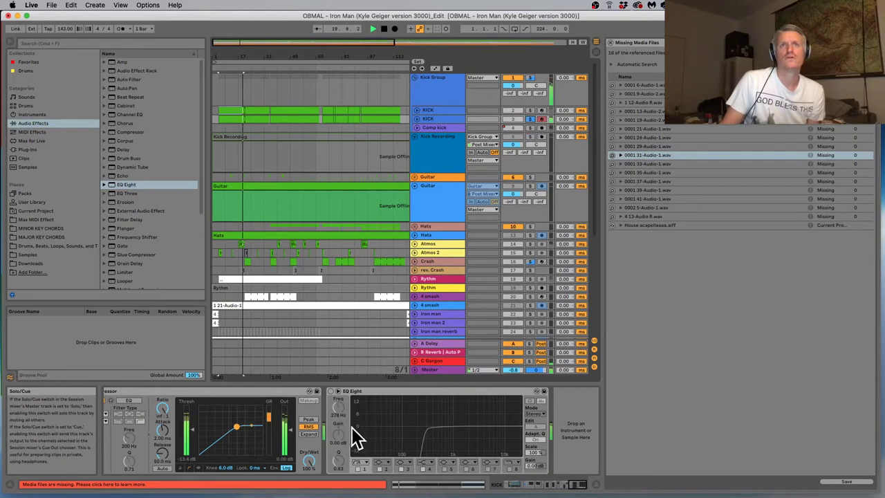
left_click(439, 118)
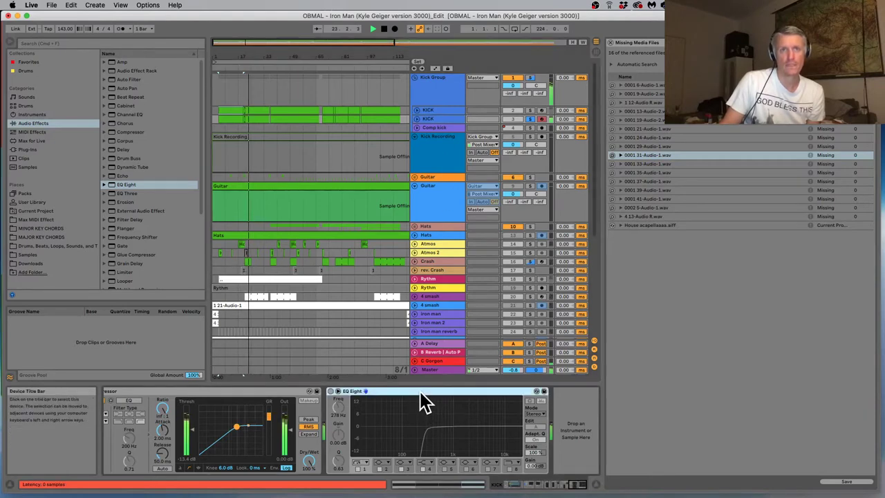
left_click(335, 392)
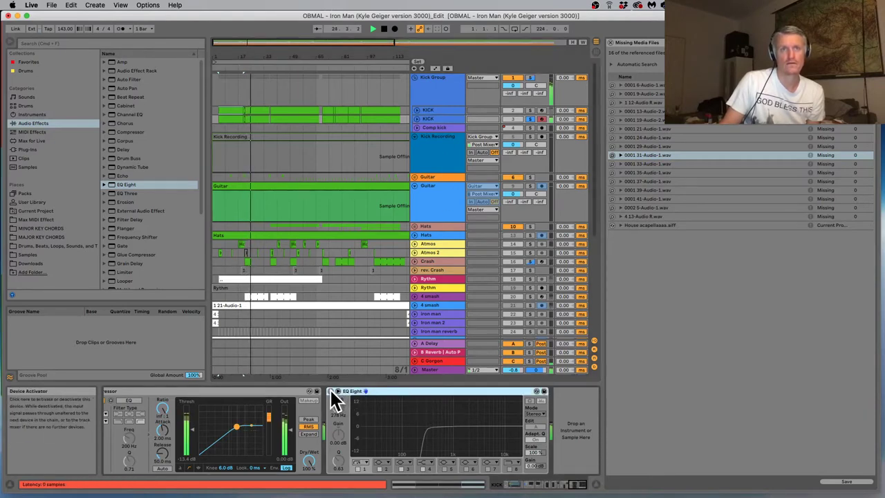
left_click(331, 391)
left_click(357, 468)
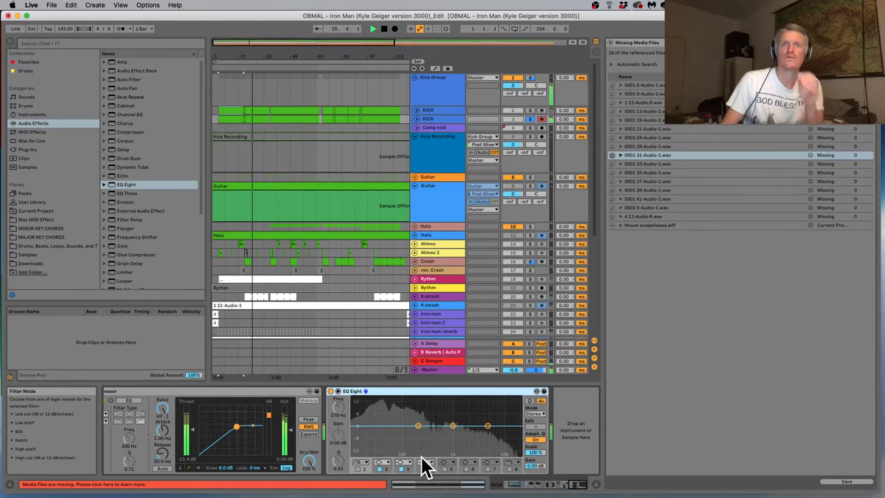
Restart playback and clear the kick solos to hear the whole arrangement
key("space")
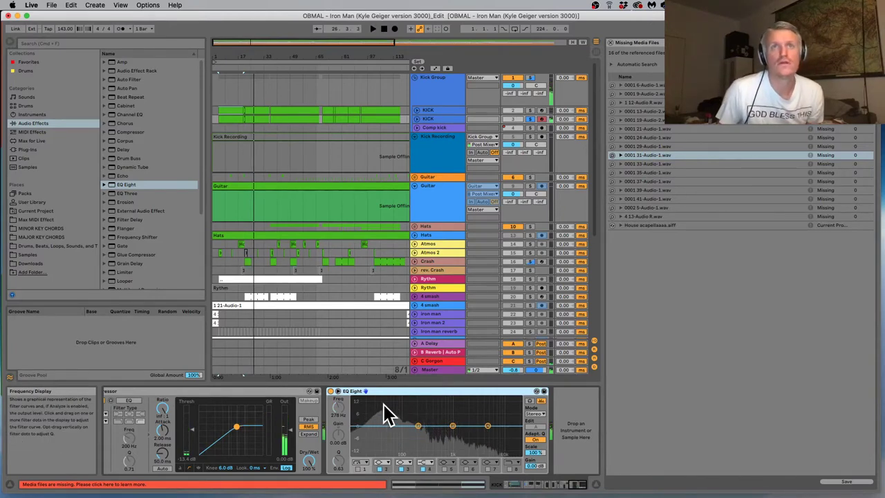
key("space")
left_click(530, 119)
left_click(530, 119)
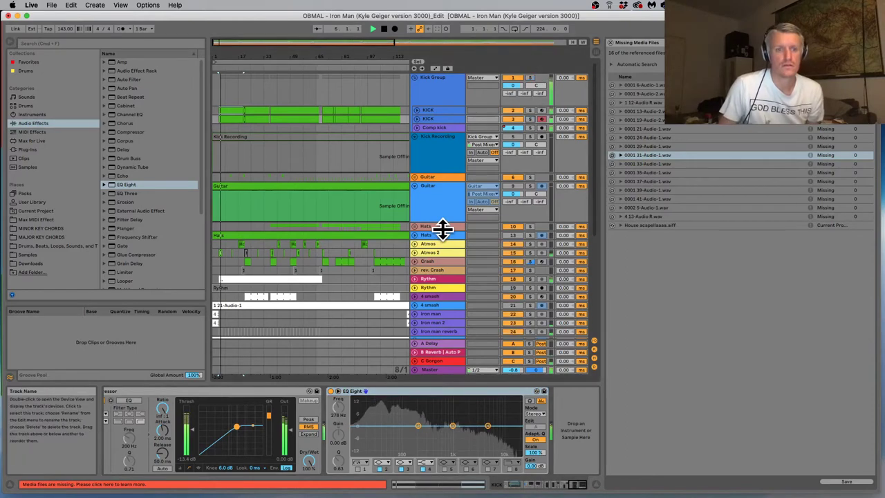
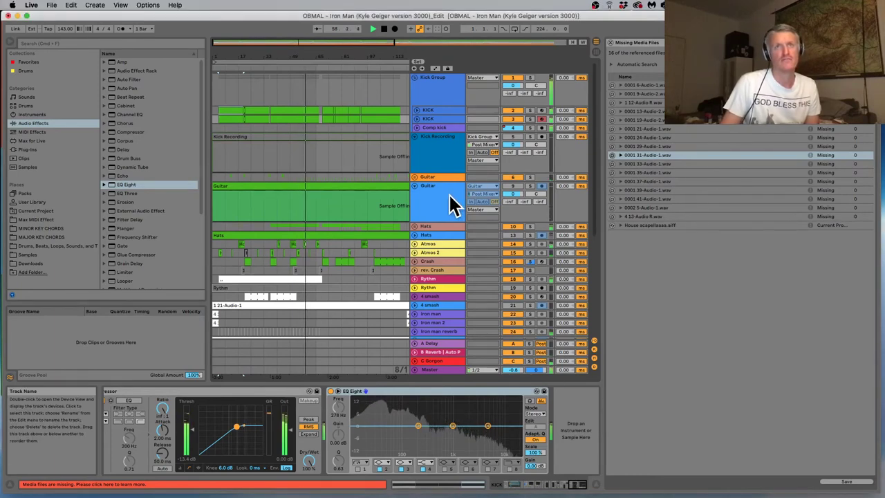
Unfreeze the Guitar track and select its clip
right_click(448, 195)
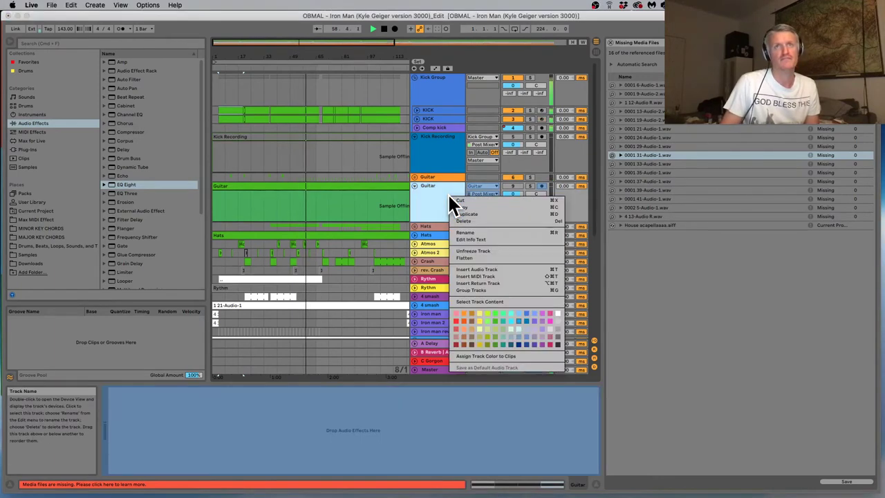
left_click(474, 252)
left_click(386, 186)
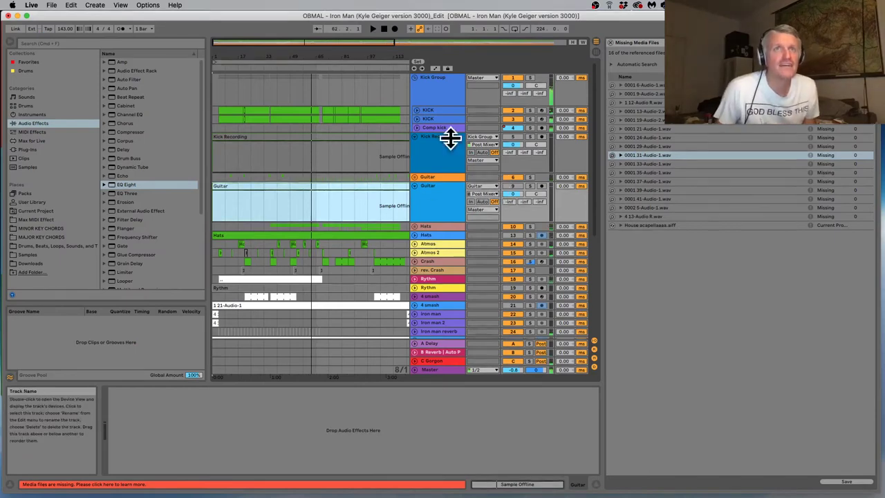
Solo the Kick Group and play the arrangement from bar 5
left_click(235, 113)
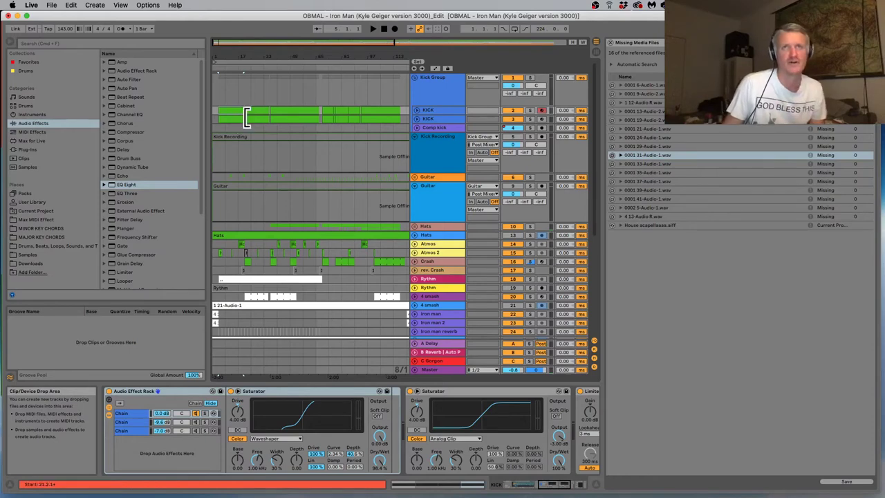
left_click(427, 111)
left_click(529, 78)
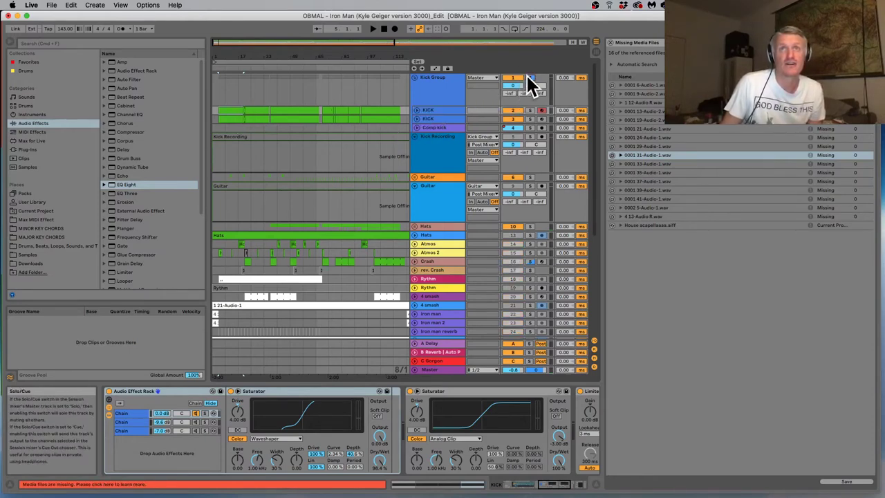
key("space")
left_click(434, 83)
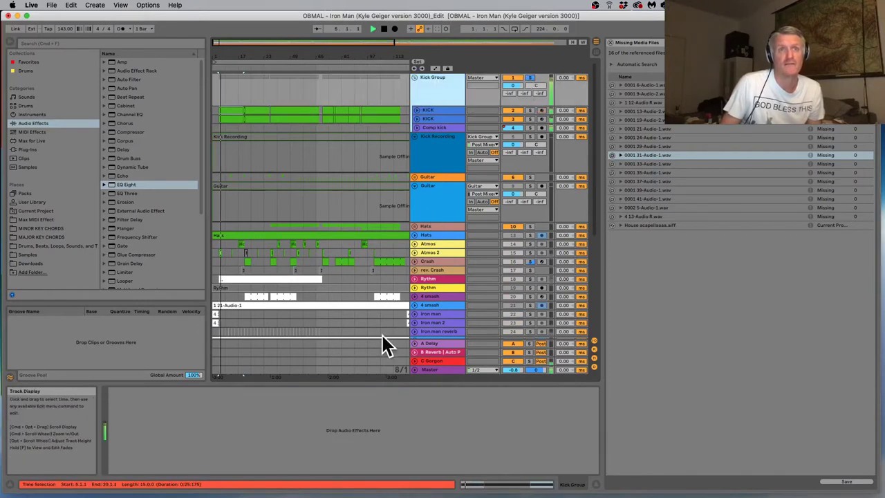
Examine the second KICK track's device chain around Tinkertoy, Overdrive, Kick Tight and FabFilter Pro-C 2
left_click(450, 119)
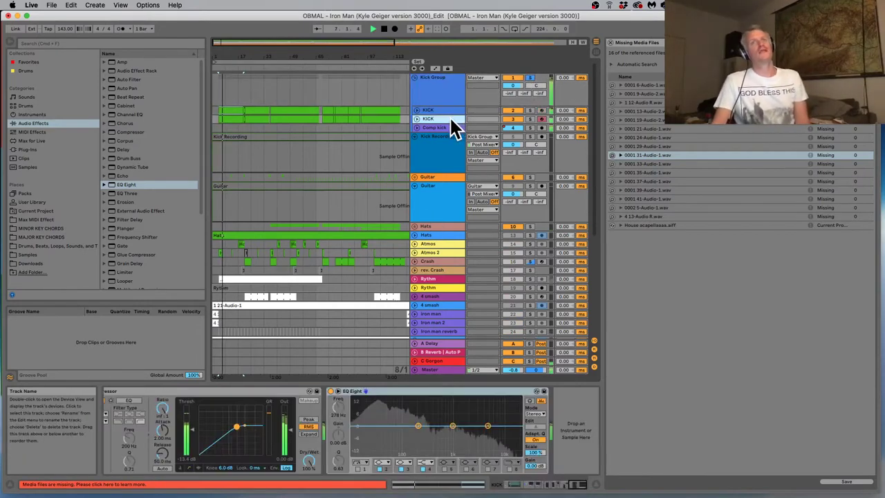
left_click(538, 483)
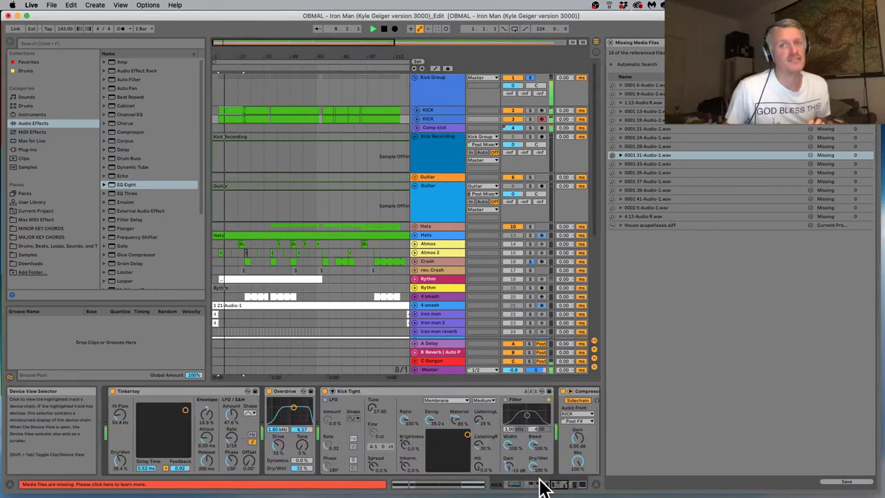
left_click(534, 484)
left_click(530, 486)
left_click_drag(526, 485, 549, 475)
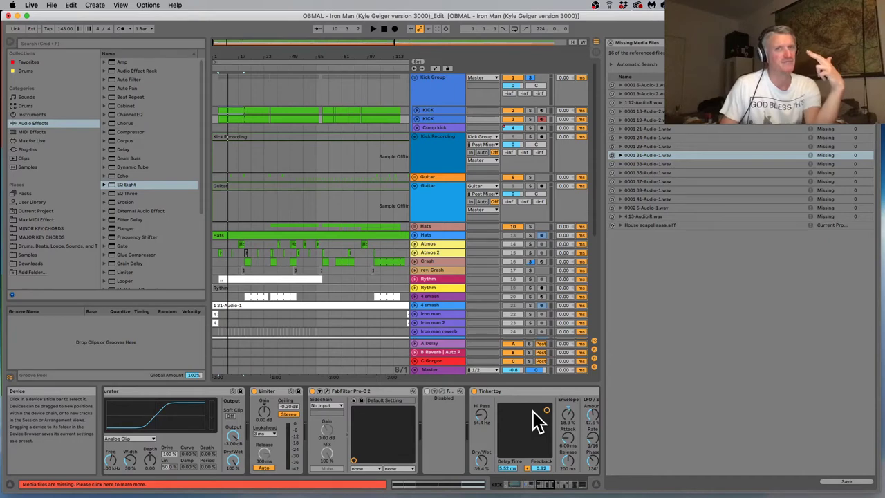
Inspect the Saturator, Limiter and FabFilter Pro-C 2 at the end of the first KICK track's devices and play the kick
left_click(447, 118)
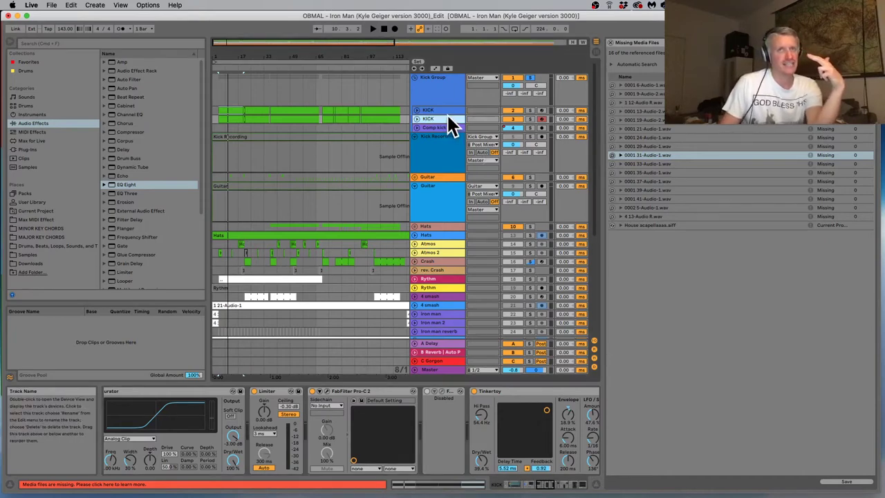
left_click(448, 111)
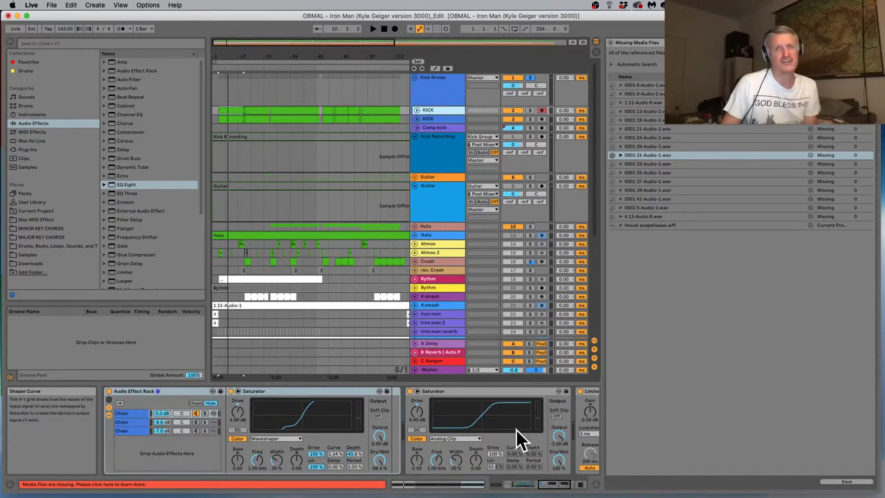
left_click_drag(545, 484, 562, 484)
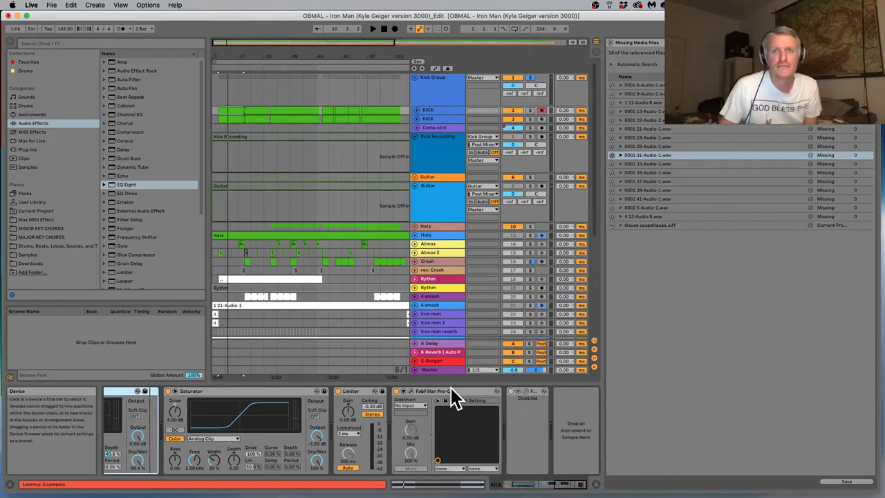
key("space")
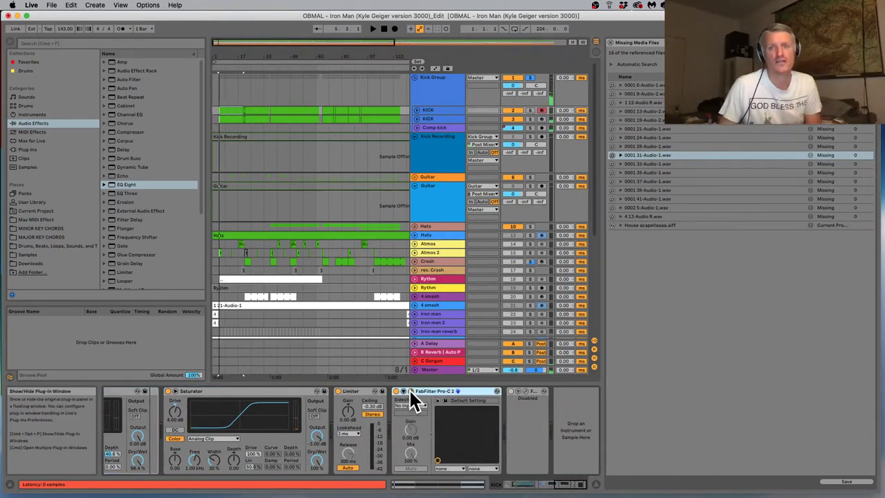
Delete FabFilter Pro-C 2, the disabled plug-in after it and the Limiter from the first KICK track, switching to Session View
key("space")
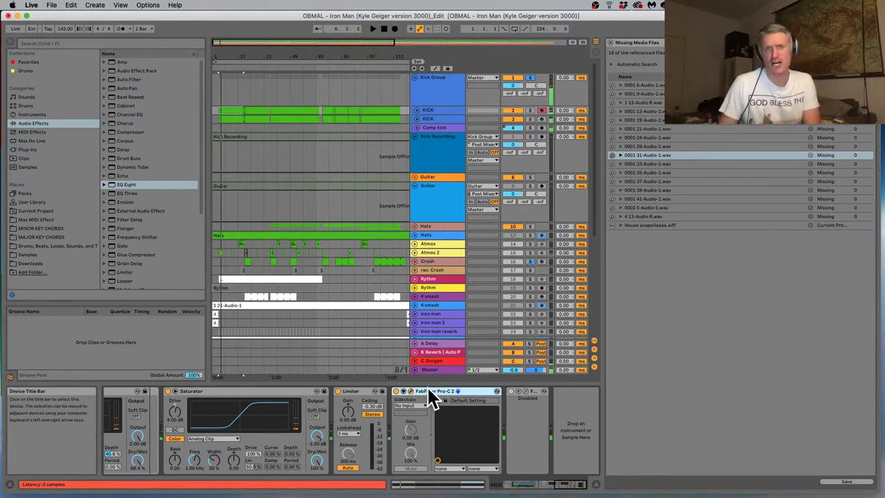
left_click(427, 391)
key("Delete")
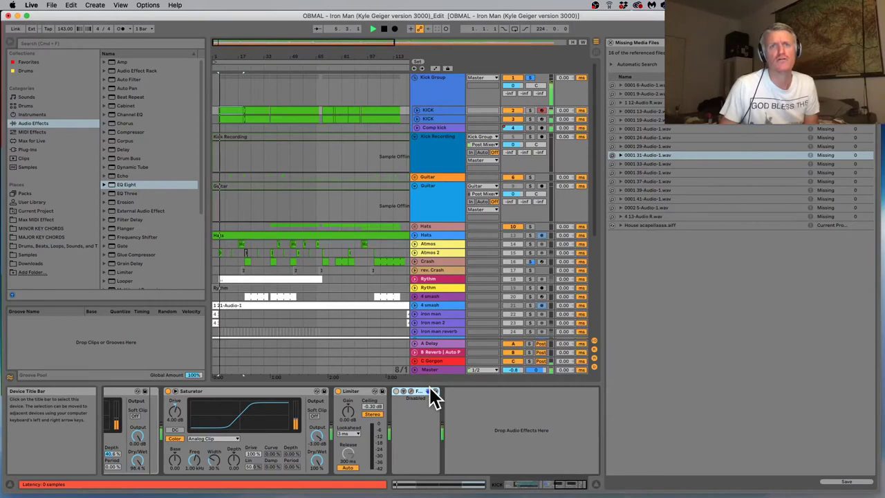
key("Tab")
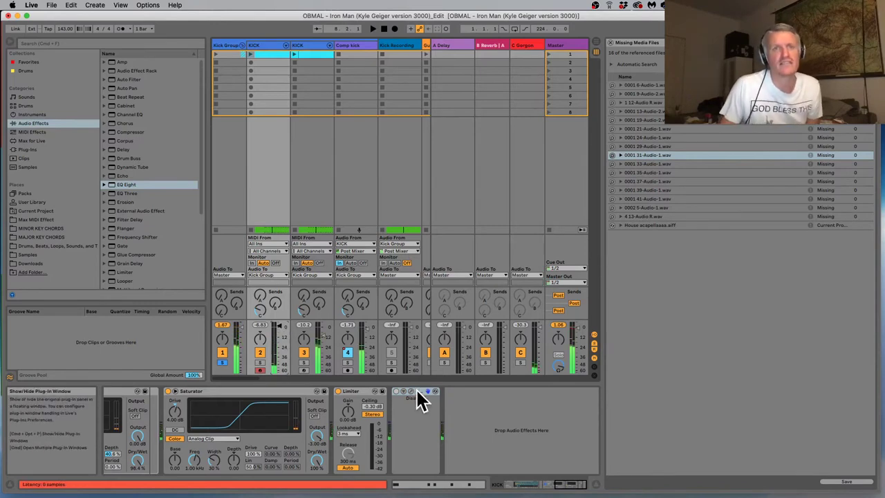
key("Delete")
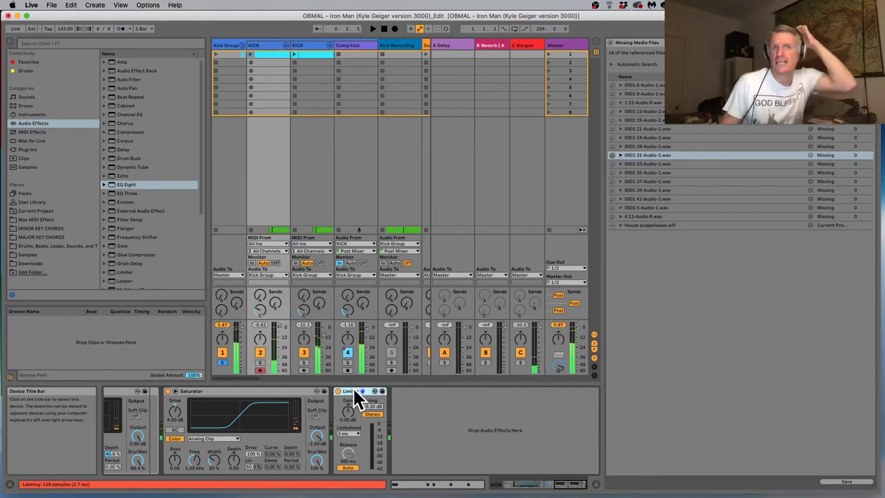
key("Delete")
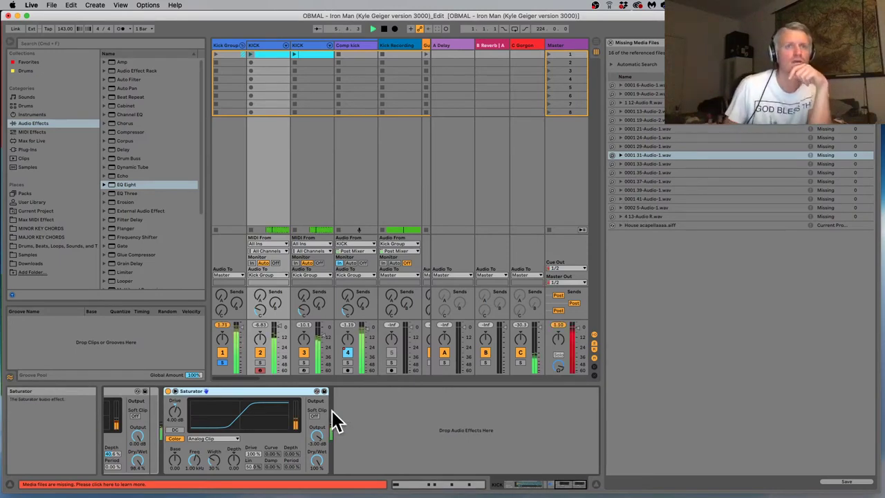
Compare the playing kick with the Audio Effect Rack's Waveshaper Saturator deactivated and active
left_click_drag(320, 473, 317, 415)
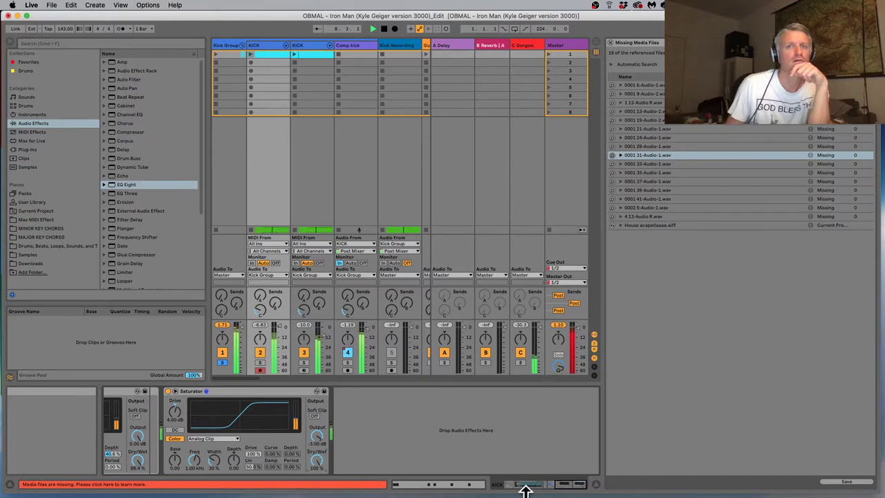
left_click(561, 484)
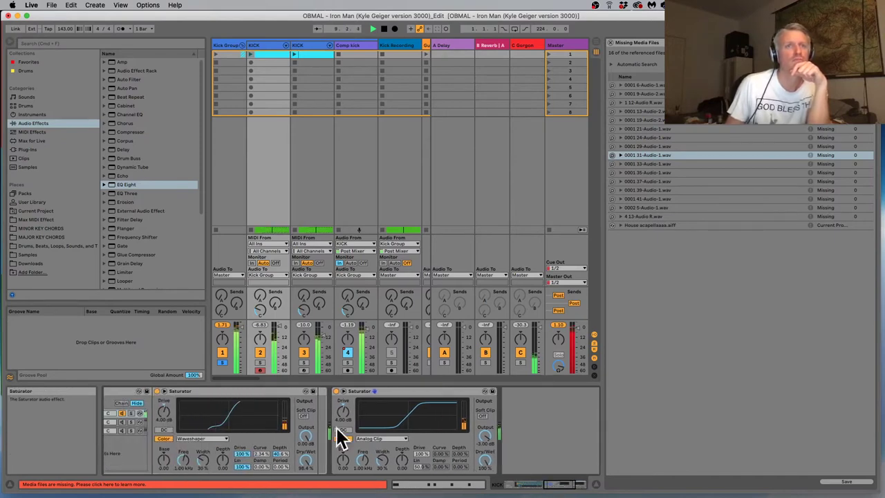
left_click(158, 391)
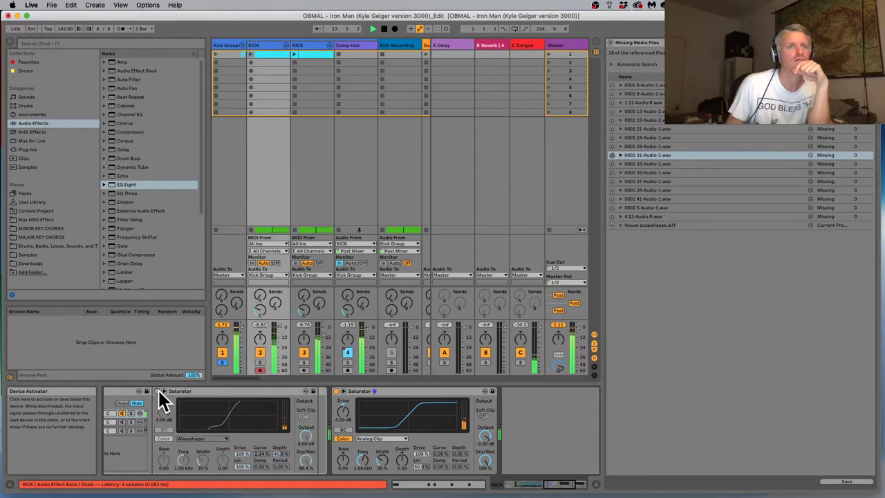
left_click(158, 391)
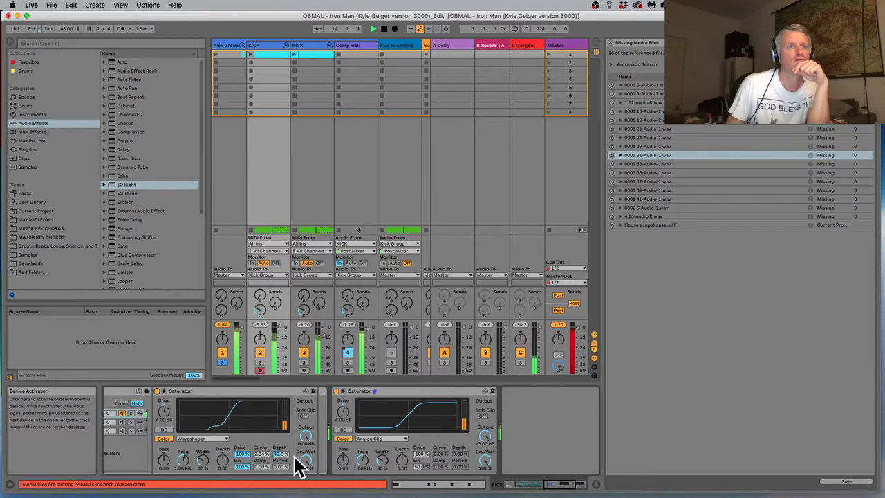
Examine the second and third parallel chains of the first KICK track's Audio Effect Rack and replay the kick
left_click(547, 487)
left_click_drag(543, 487, 533, 486)
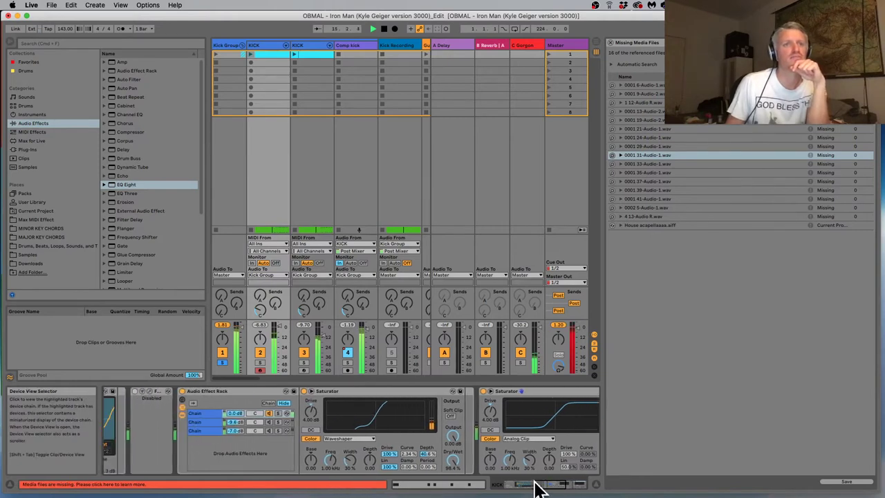
left_click(199, 423)
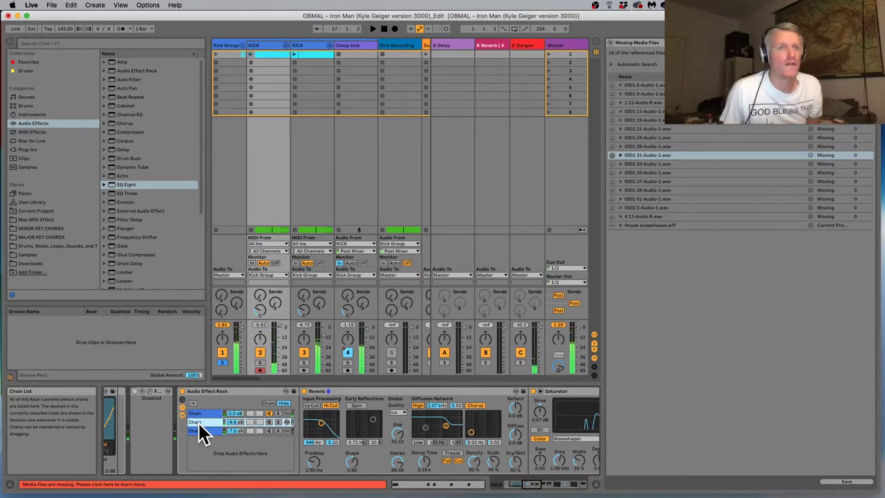
key("space")
left_click(266, 430)
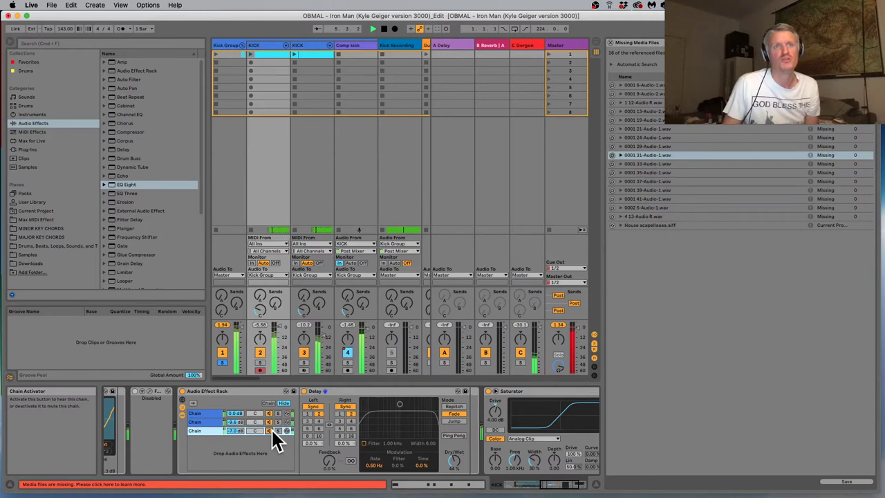
left_click(199, 421)
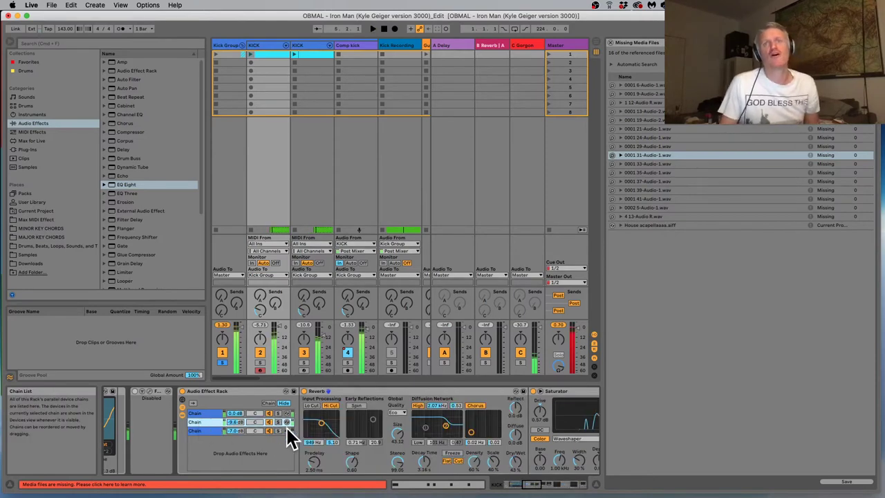
left_click_drag(530, 482, 450, 474)
key("space")
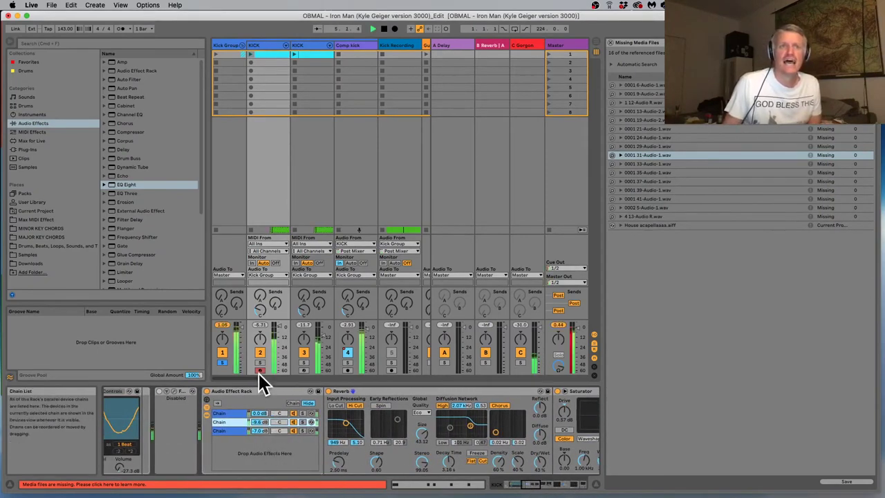
Solo the first KICK track and set filter 1 of the EQ Eight after EQ Three to low cut at about 107 Hz
left_click(260, 362)
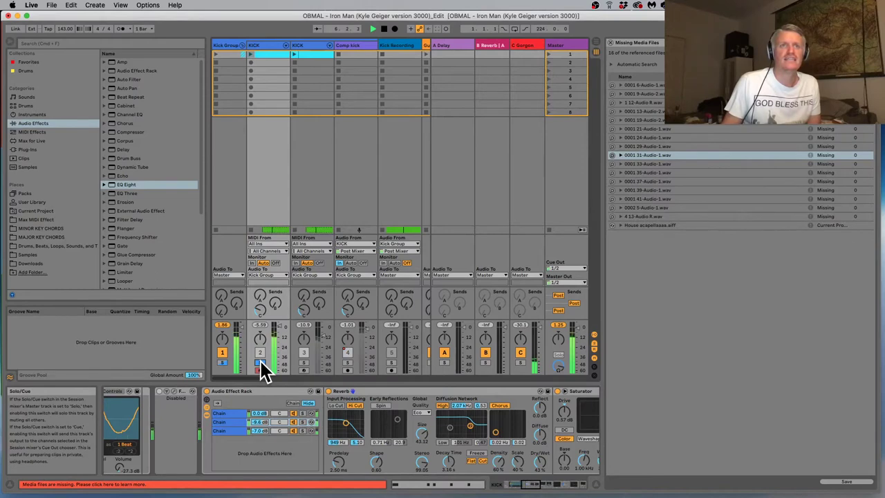
left_click(291, 418)
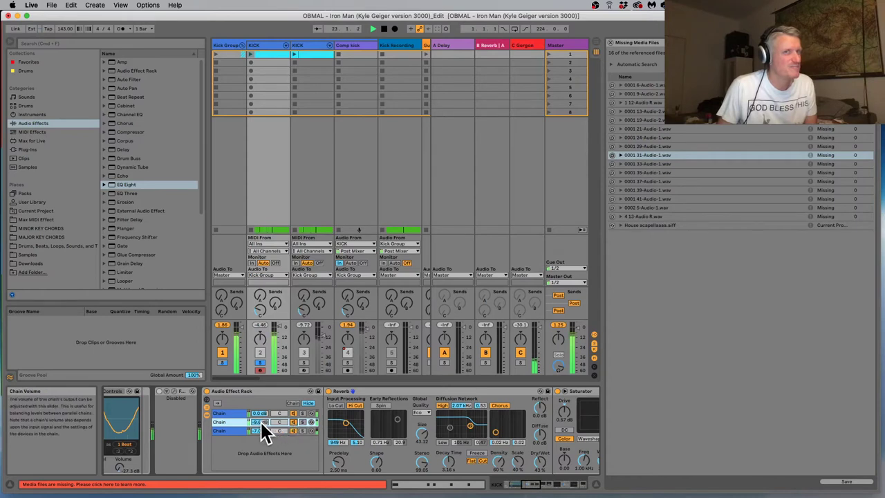
left_click(538, 486)
left_click_drag(537, 486, 565, 488)
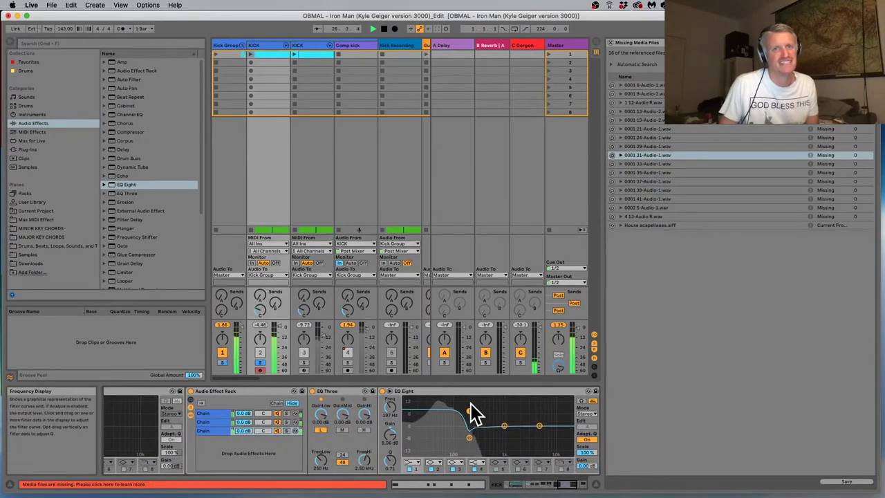
mouse_move(567, 488)
left_mouse_down()
mouse_move(583, 486)
mouse_move(566, 487)
left_mouse_up()
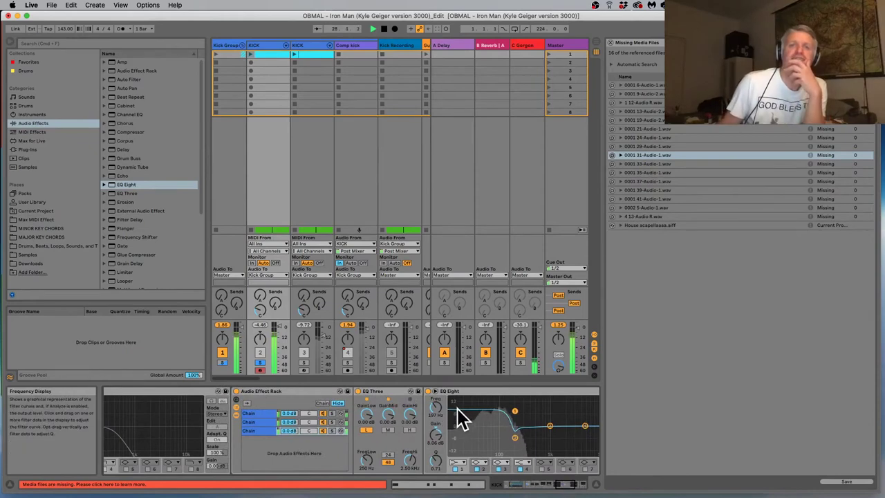
left_click(457, 462)
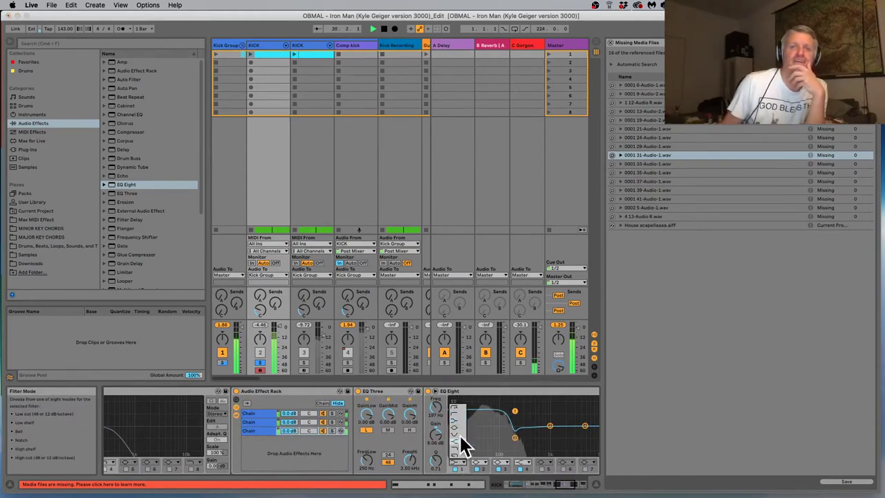
left_click(457, 413)
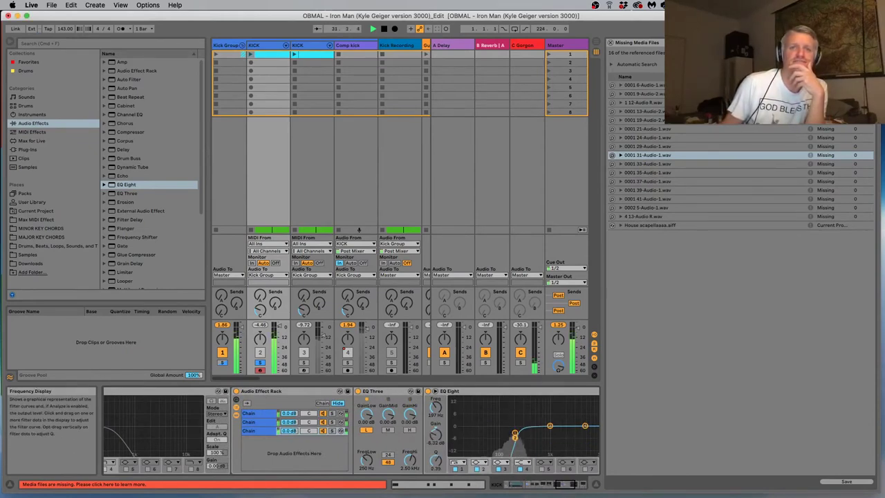
mouse_move(515, 433)
left_mouse_down()
mouse_move(523, 438)
mouse_move(505, 430)
left_mouse_up()
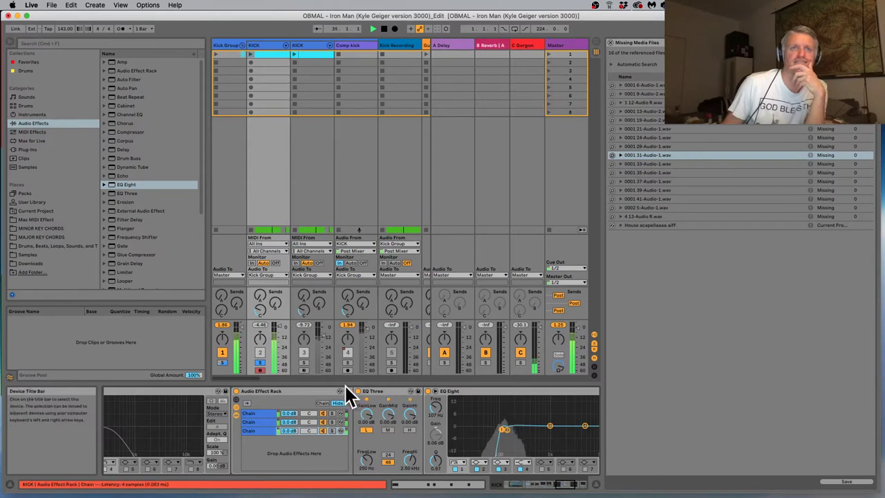
View the second chain of the EQ Three rack and move the solo from the first KICK track back to the Kick Group
left_click(321, 420)
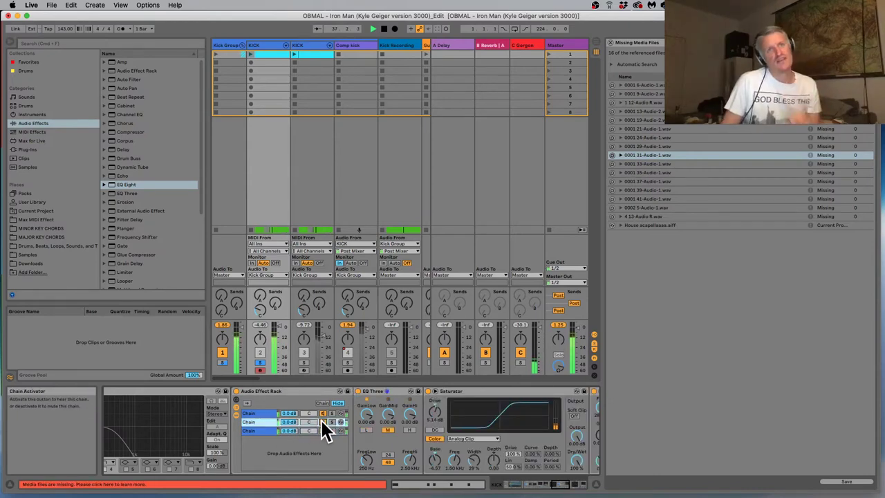
left_click(222, 361)
key("space")
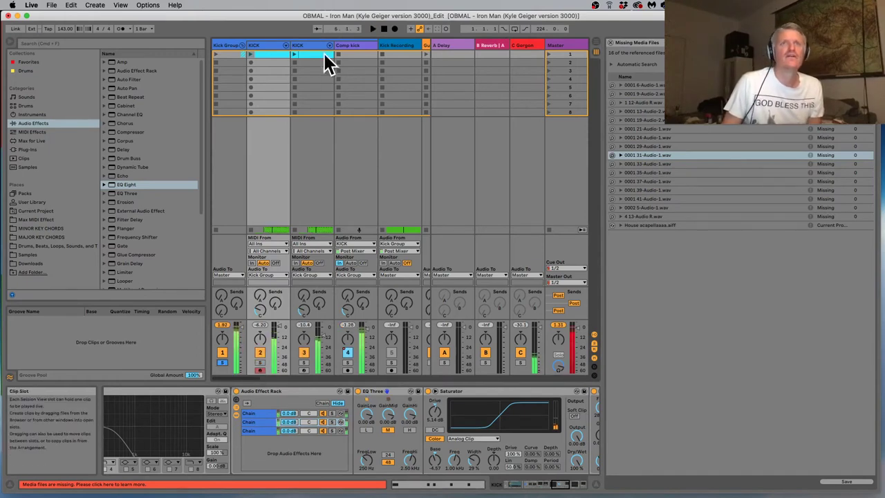
Audition the Comp kick track in solo, then return to Arrangement View and clear its solo
left_click(353, 46)
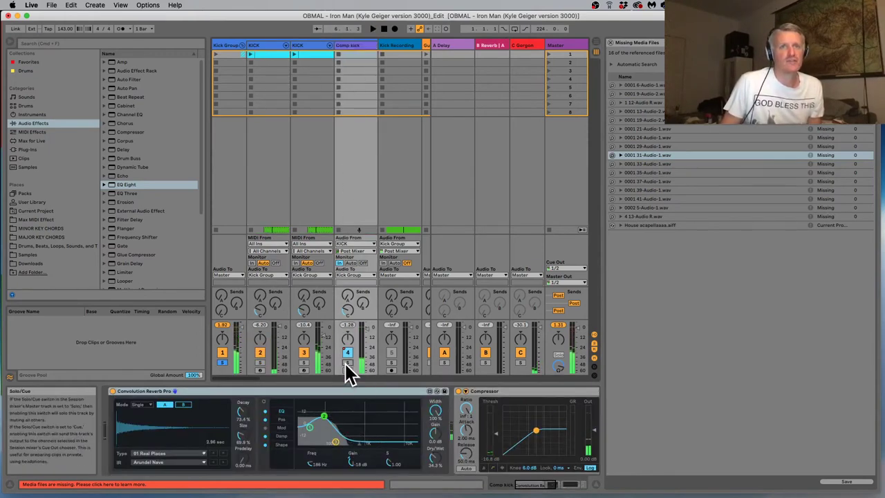
left_click(346, 362)
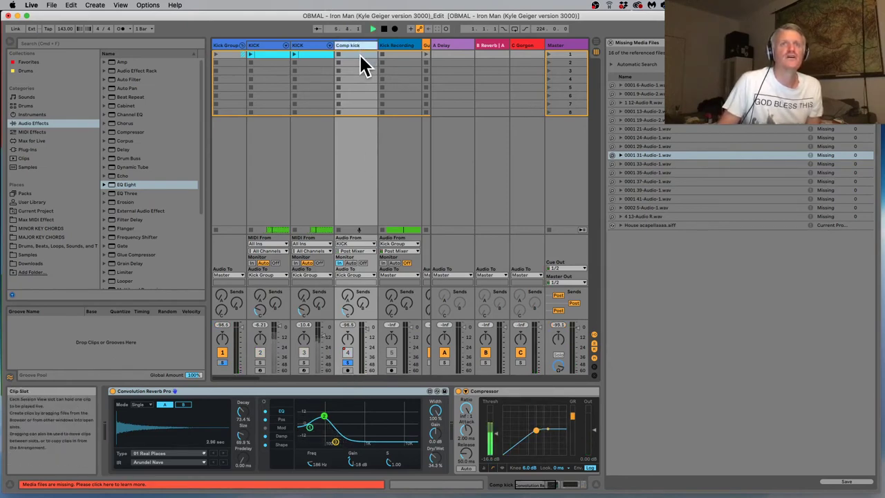
key("Tab")
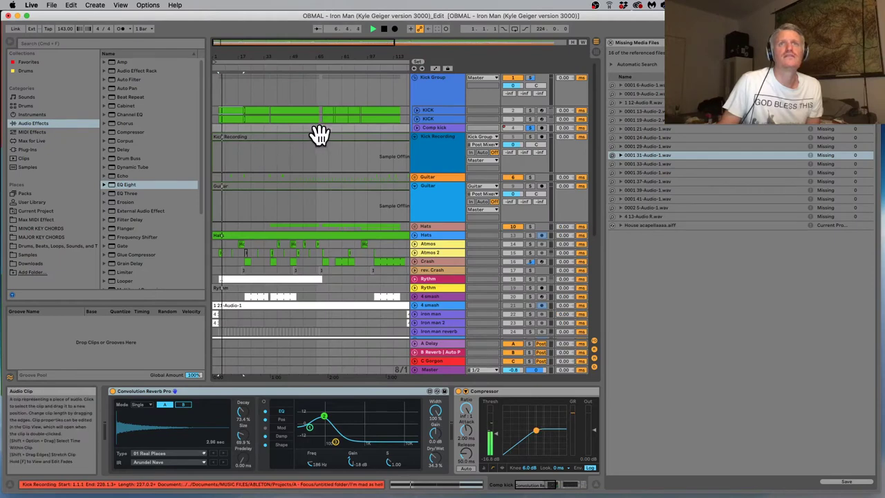
left_click(530, 127)
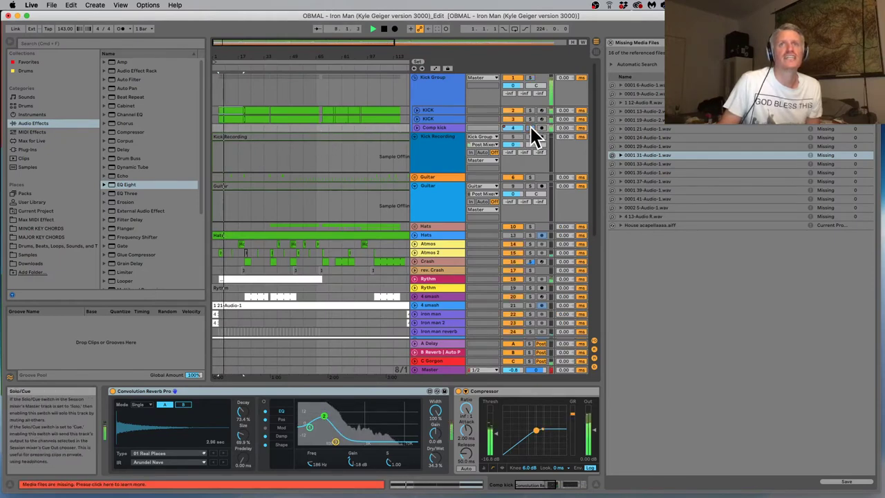
Examine the Comp kick track's device chain through to its Compressor, EQ Eight and Mono devices during playback
left_click(439, 128)
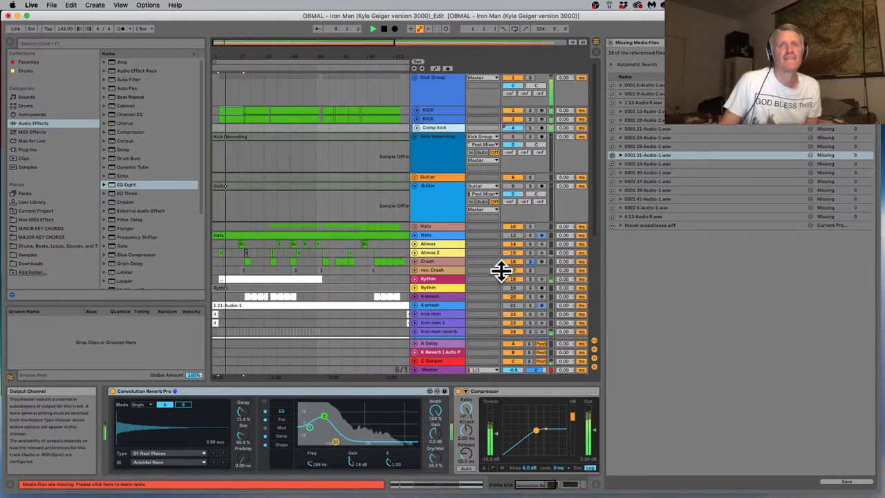
left_click(547, 485)
left_click_drag(548, 486, 585, 486)
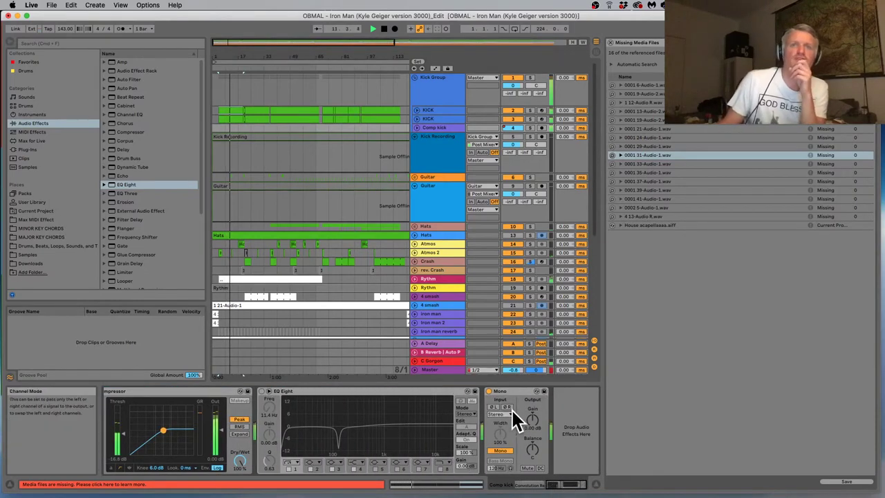
left_click(437, 129)
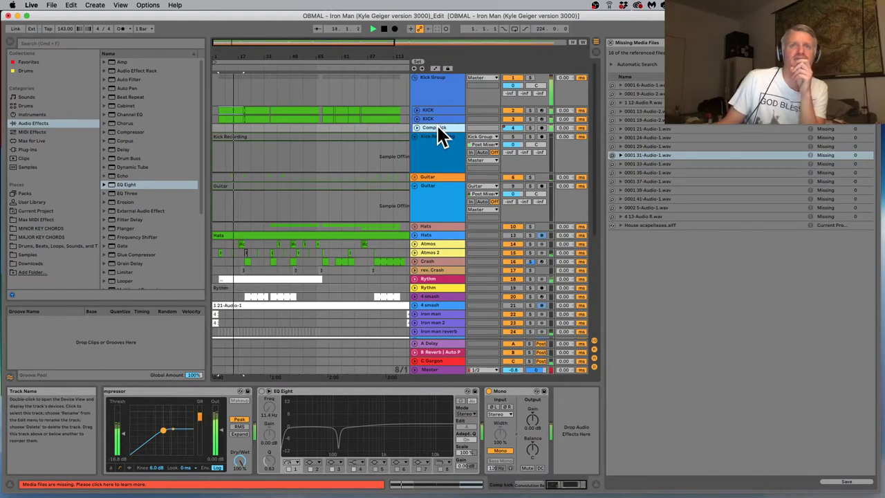
Solo the second KICK track, move its EQ Eight filter 2 down below 30 Hz and activate the low cut on filter 1
left_click(437, 119)
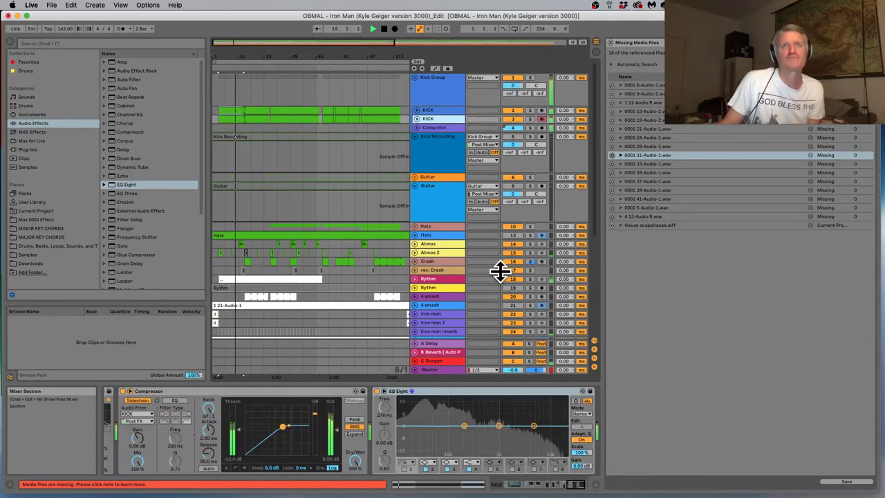
left_click(528, 118)
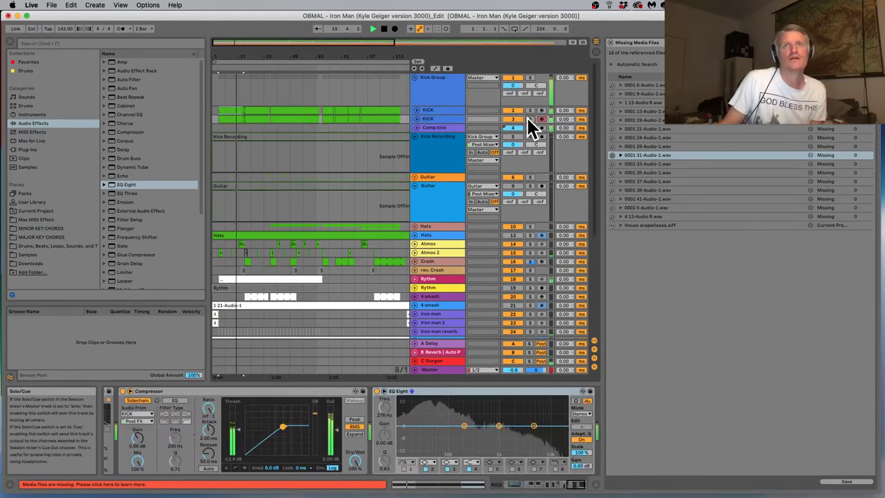
left_click(434, 118)
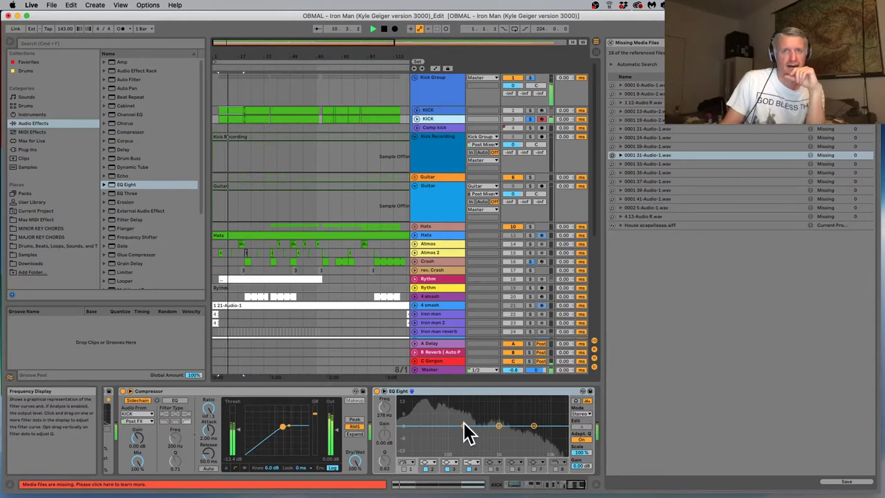
left_click_drag(463, 428, 417, 425)
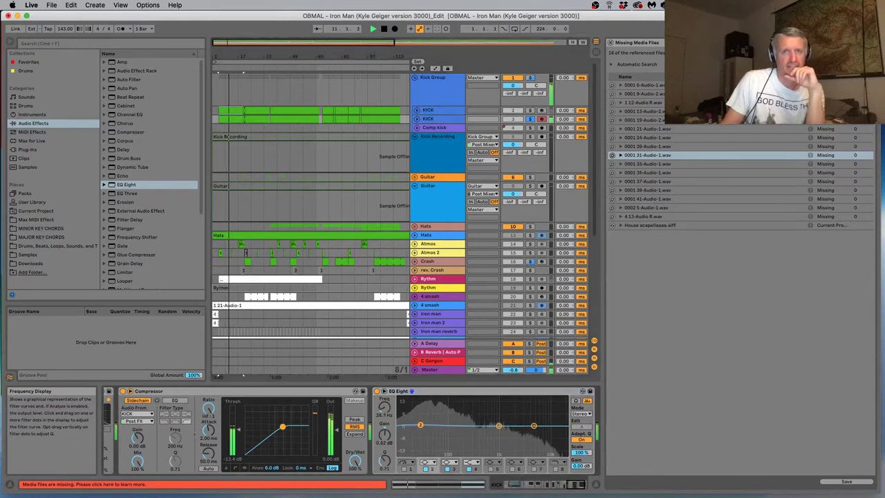
left_click(405, 468)
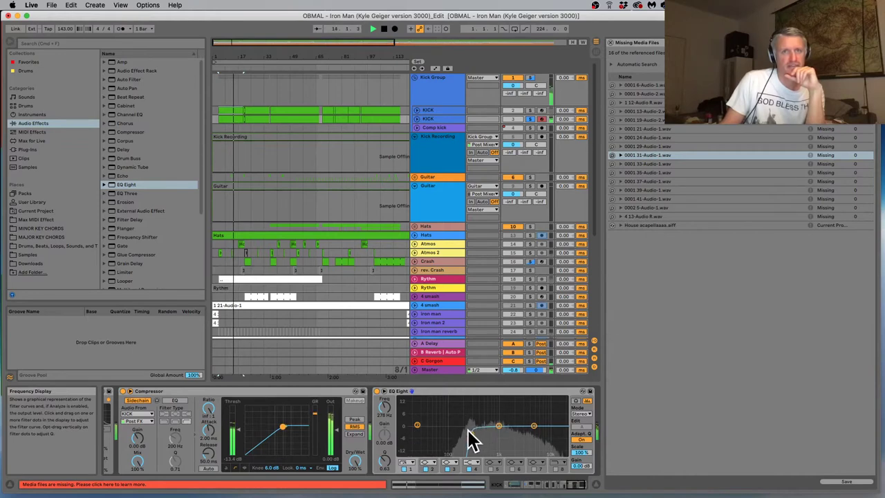
Boost the second KICK track's EQ Eight by about 1.86 dB at 979 Hz and play the track unsoloed in the mix
left_click_drag(467, 429, 511, 406)
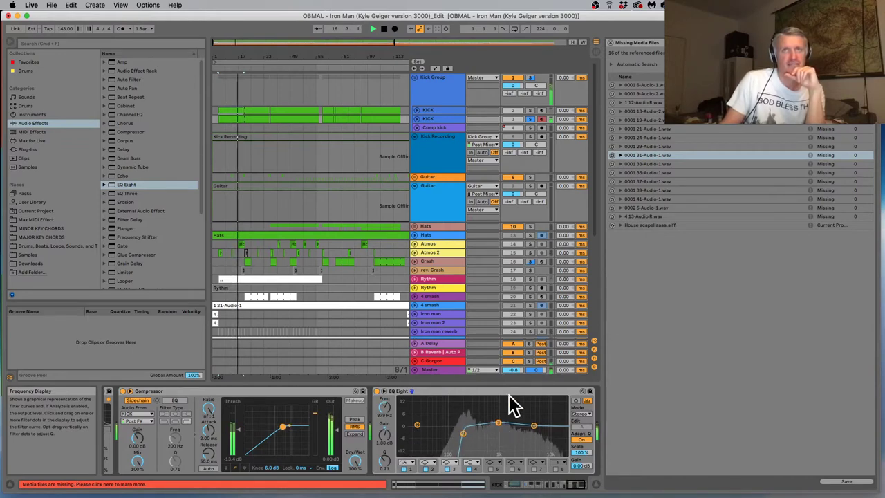
left_click(530, 119)
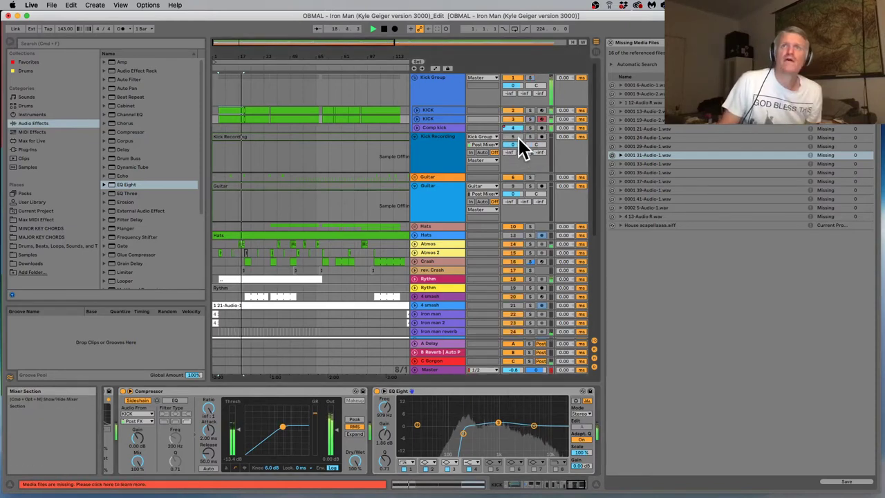
left_click(437, 112)
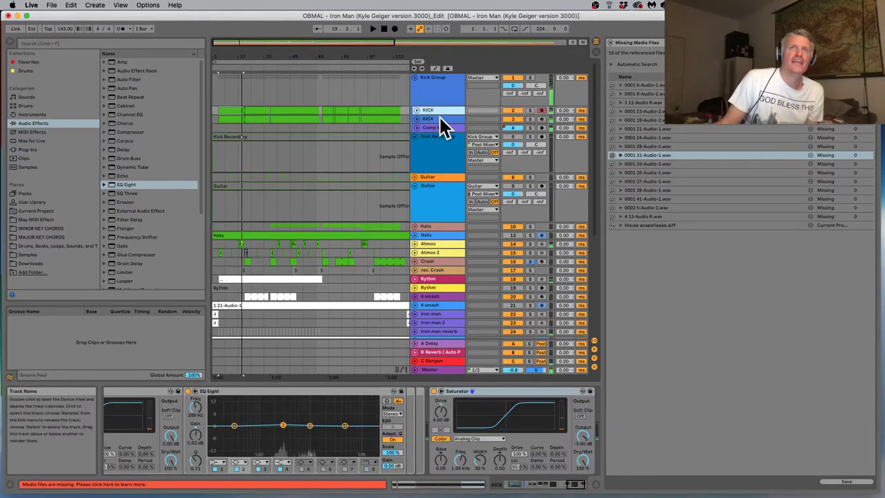
left_click(442, 121)
key("space")
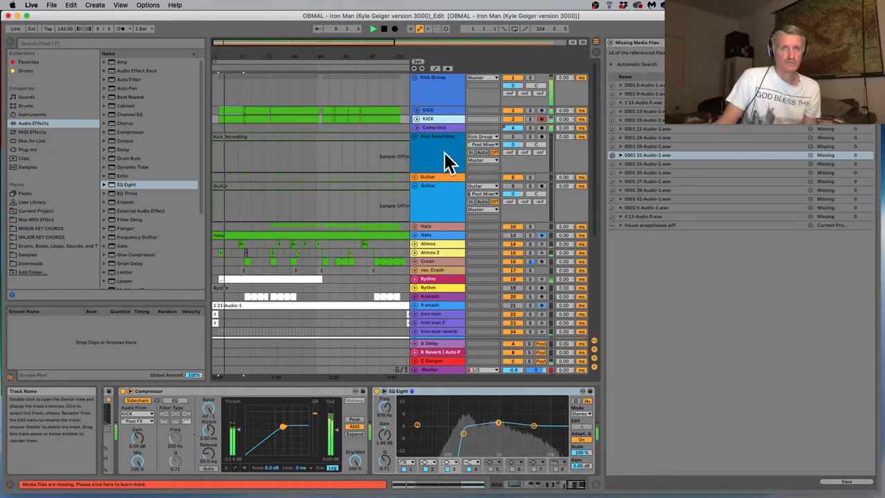
Switch to Session View and compare the mix with the second KICK track deactivated and activated, leaving it active
key("Tab")
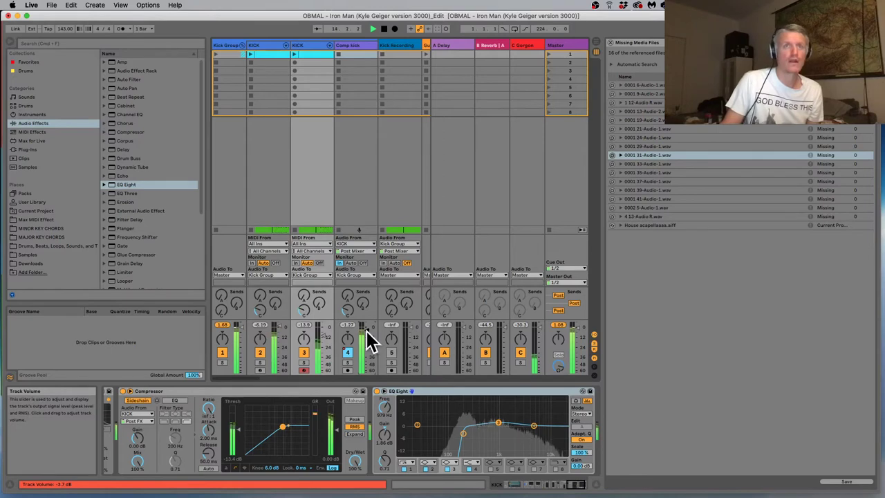
left_click(304, 353)
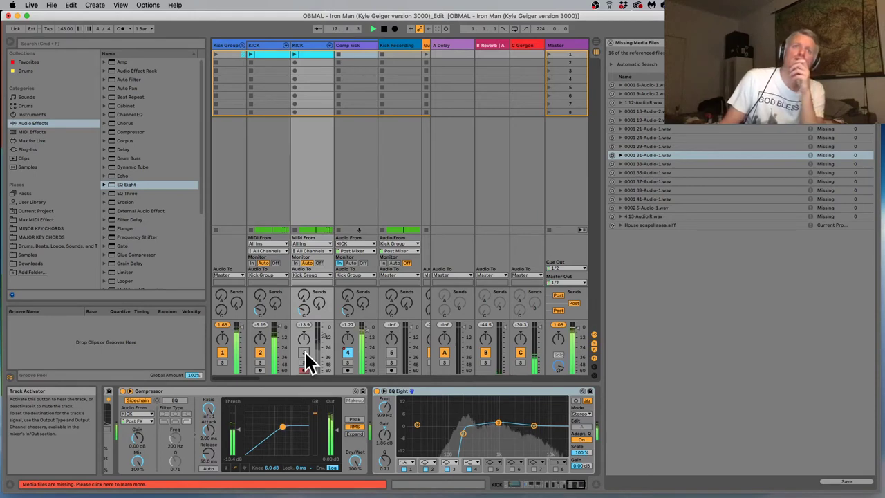
left_click(304, 351)
left_click(304, 351)
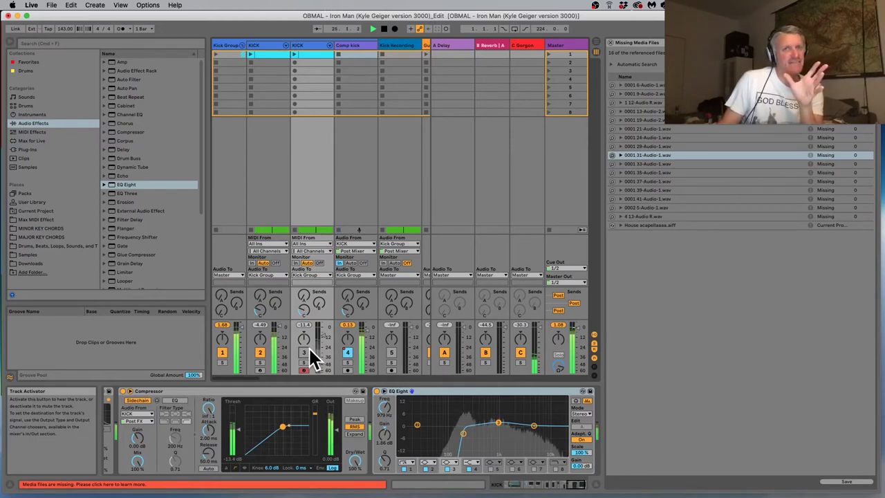
left_click(309, 352)
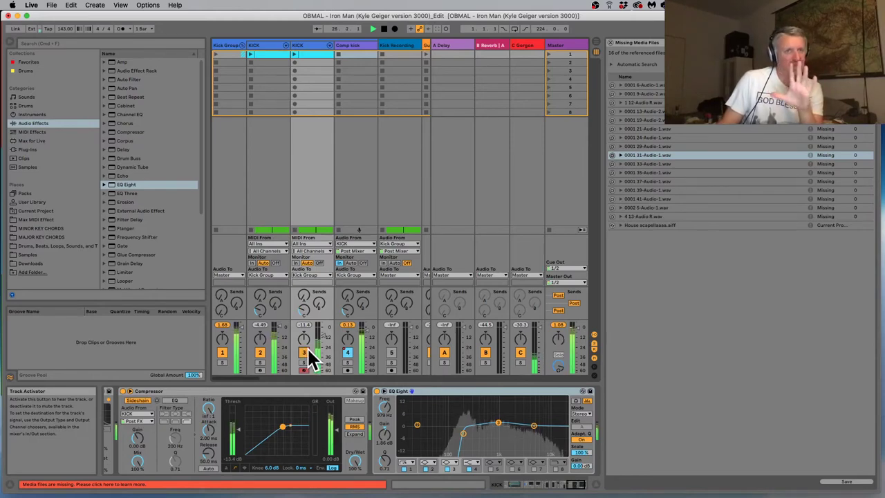
left_click(310, 43)
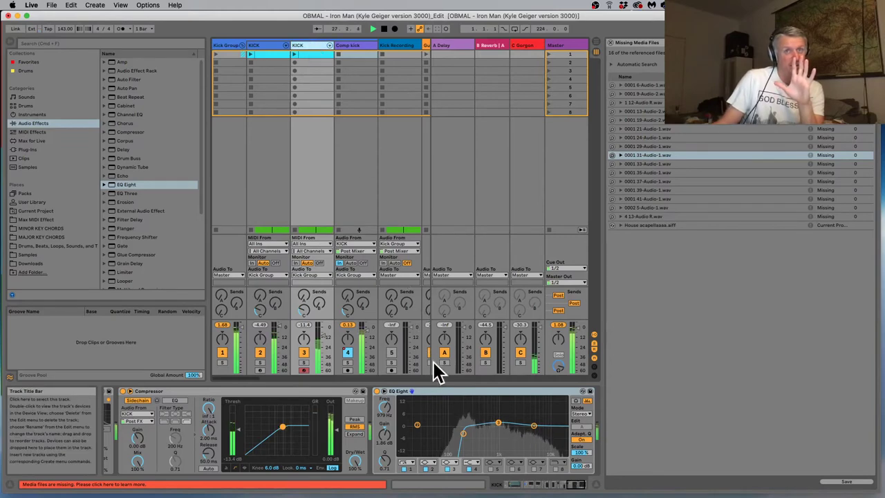
Sweep the second KICK track's EQ Eight low cut in solo, settle it at about 225 Hz, and clear the solo
mouse_move(462, 431)
left_mouse_down()
mouse_move(480, 433)
mouse_move(472, 429)
left_mouse_up()
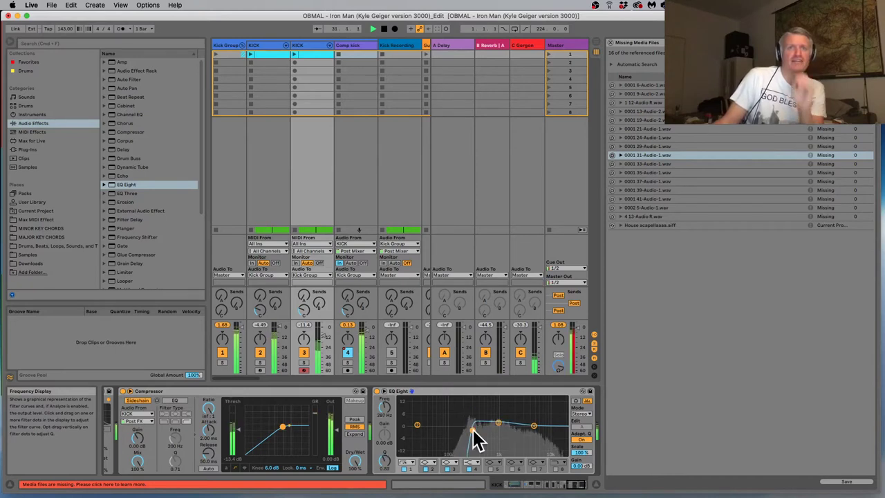
left_click(302, 362)
left_click(302, 361)
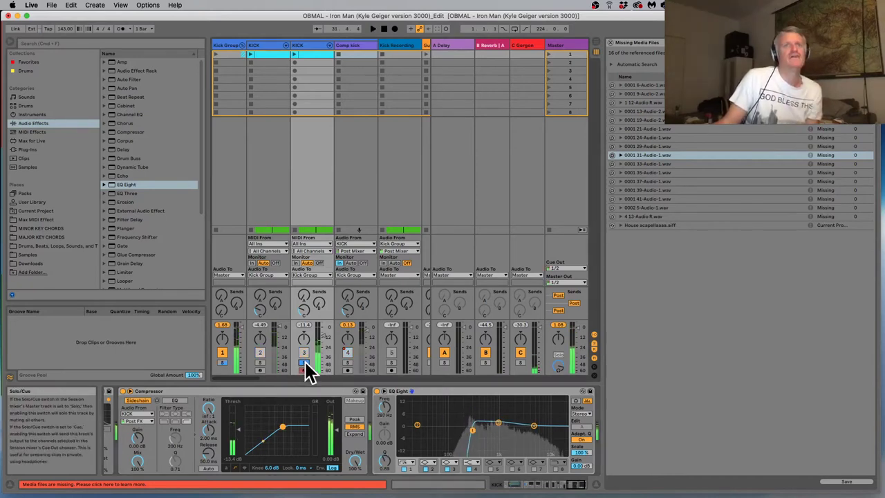
key("space")
left_click_drag(472, 430, 444, 431)
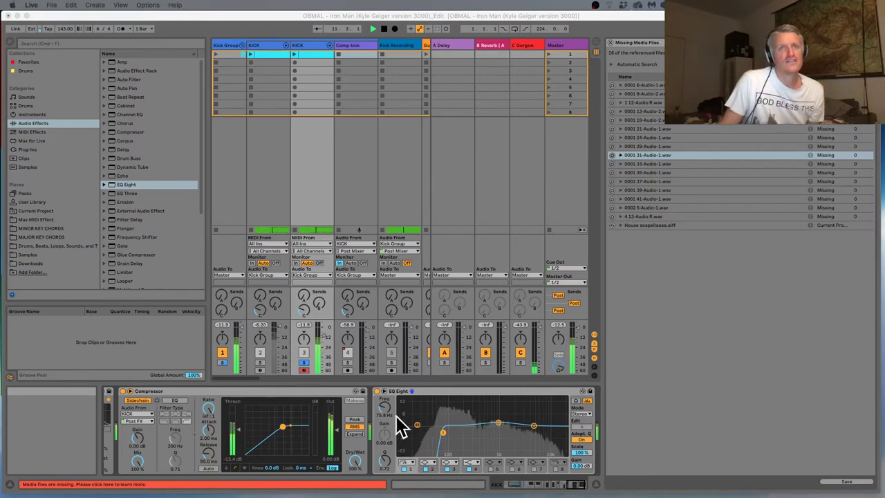
left_click(446, 439)
left_click_drag(445, 439, 465, 433)
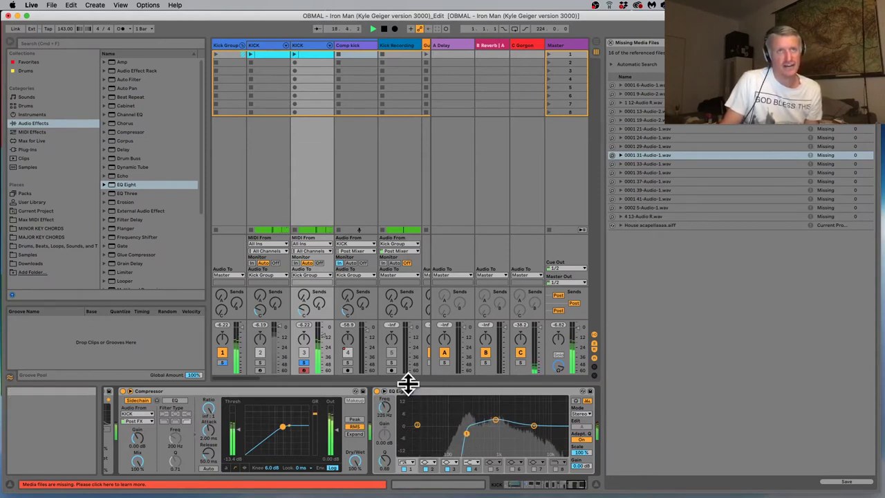
left_click(304, 369)
left_click(303, 364)
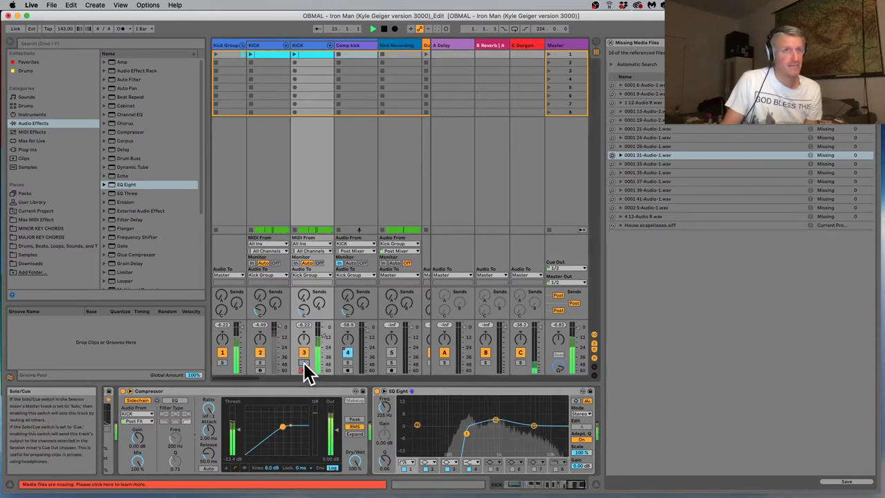
Move the second KICK track out of the Kick Group to just after Comp kick and play the set
left_click(217, 42)
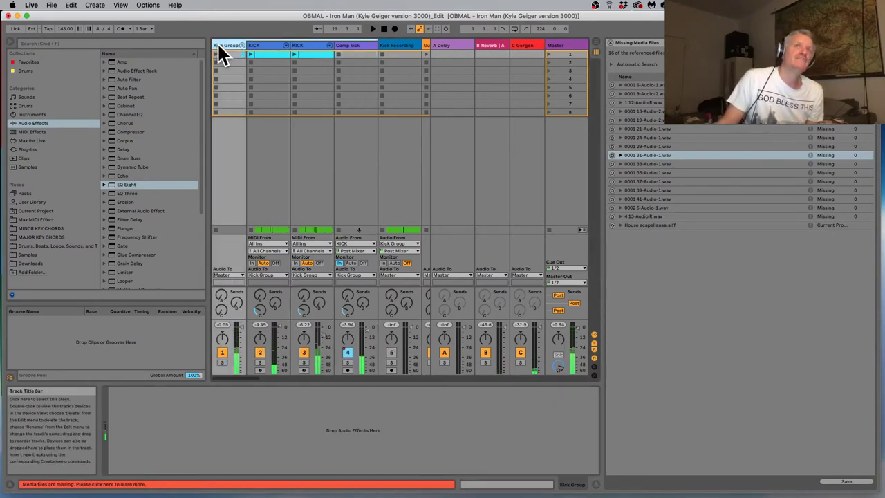
left_click(304, 44)
left_click_drag(302, 42, 373, 41)
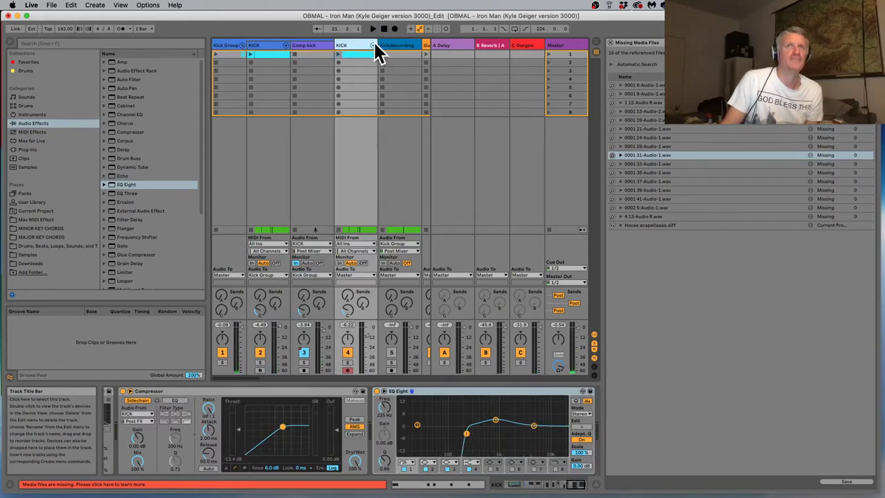
key("space")
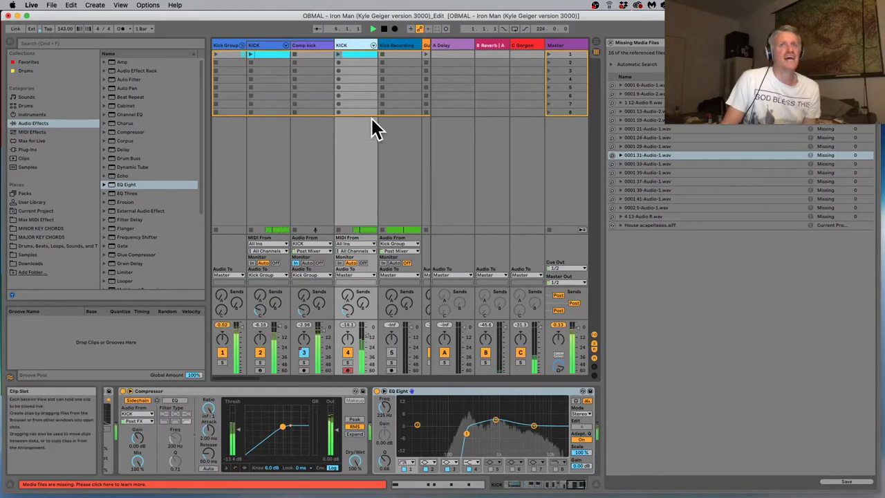
View the first KICK track's devices, then audition the ungrouped KICK track in solo and clear the solo
left_click(268, 47)
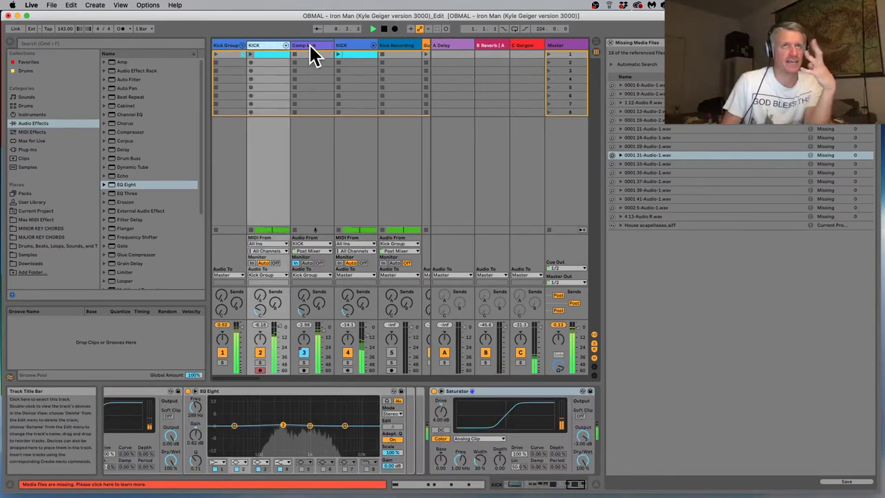
left_click(356, 46)
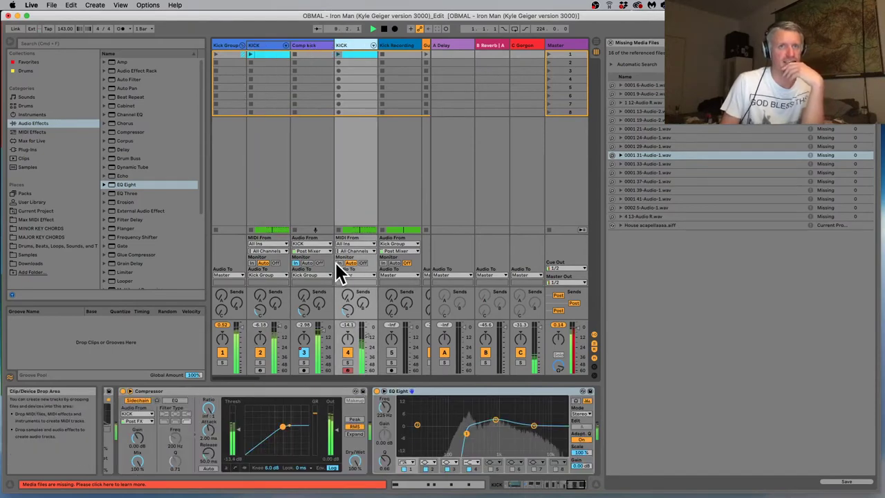
left_click(346, 362)
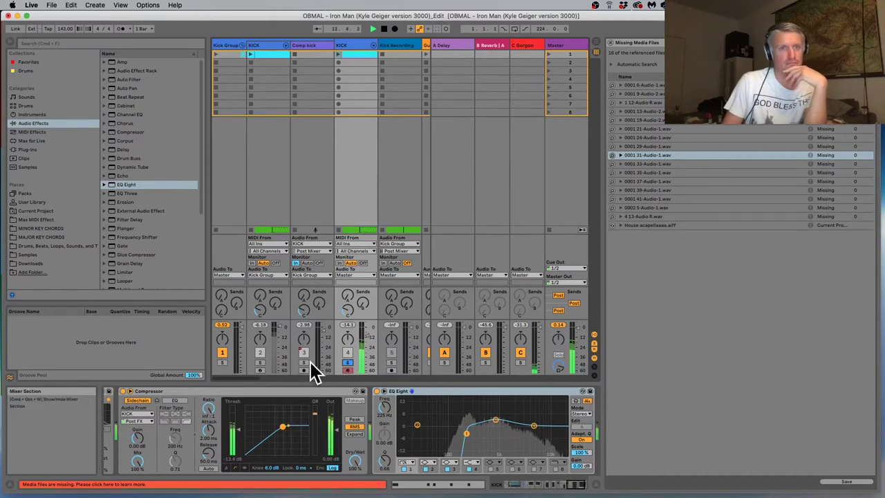
left_click(347, 362)
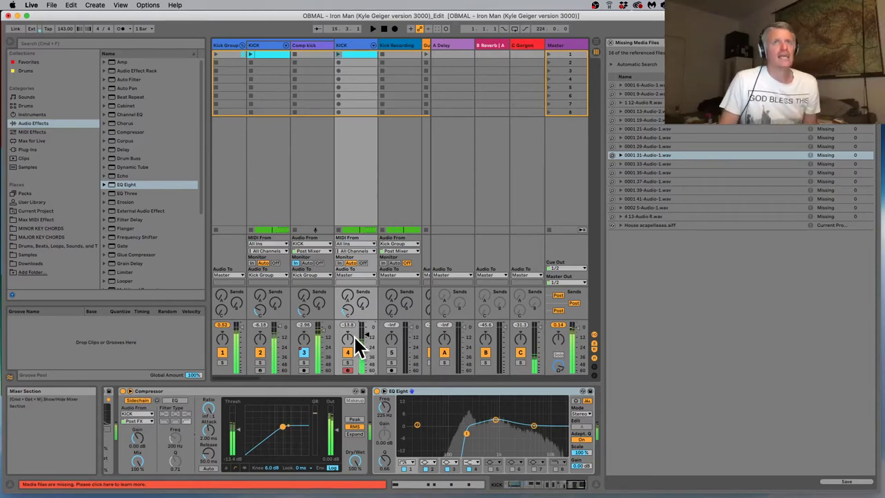
Examine the Comp kick track's devices from Convolution Reverb Pro through to the Compressor and EQ Eight
left_click(310, 48)
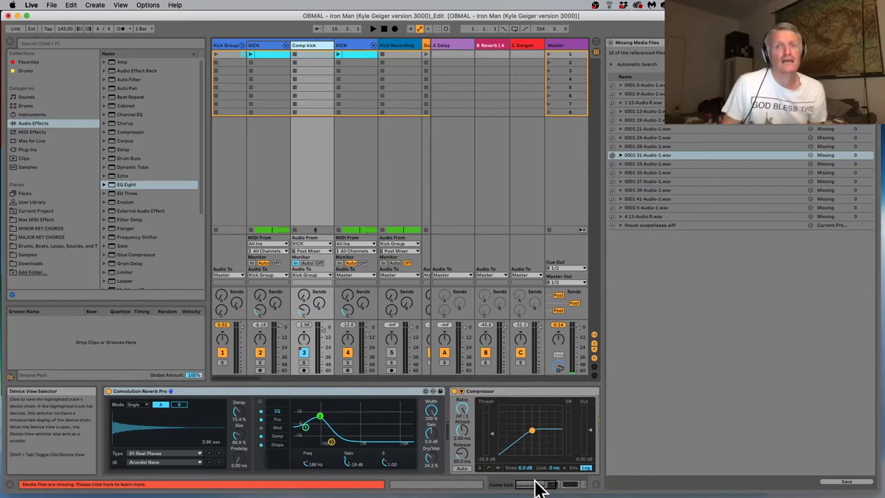
left_click(537, 483)
left_click_drag(536, 479, 557, 476)
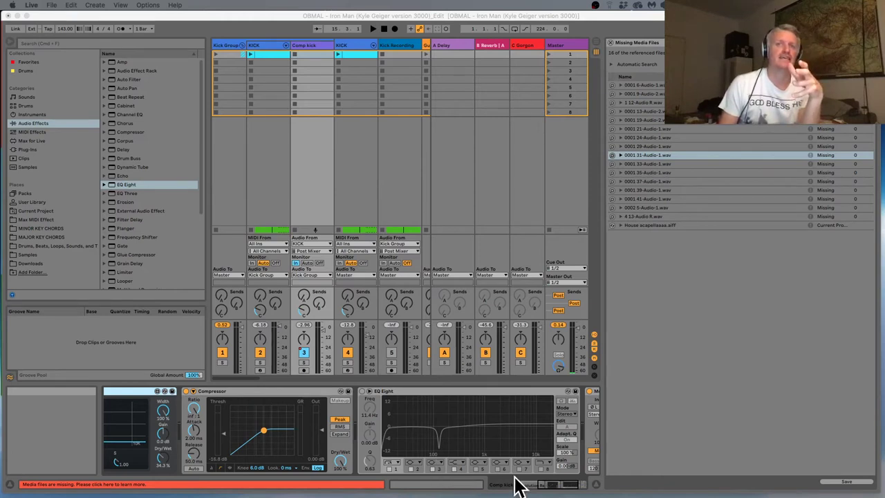
Examine the device chain of the Comp kick track and the effect rack chains on the first KICK track
left_click(545, 485)
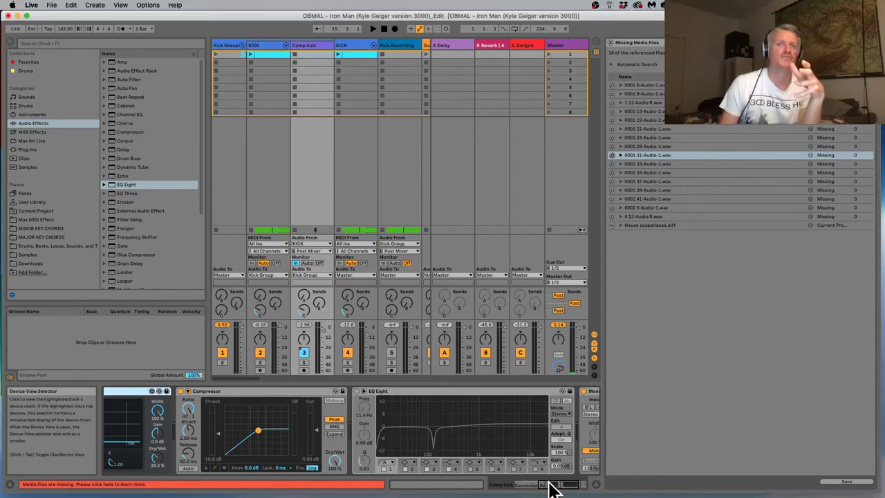
left_click_drag(546, 485, 562, 486)
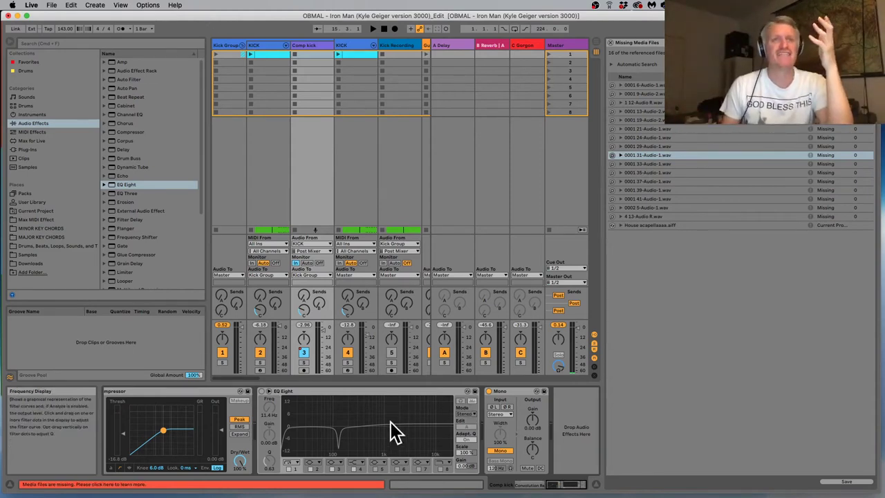
left_click(263, 45)
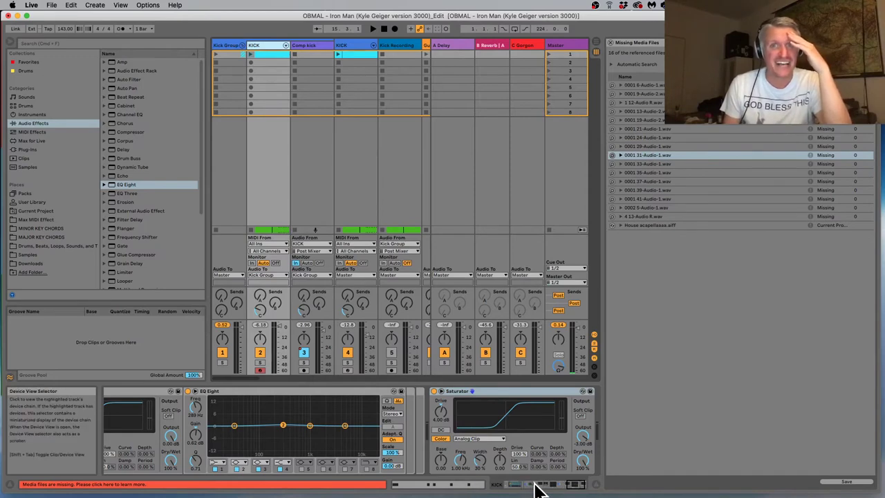
left_click(538, 487)
left_click(538, 487)
left_click(530, 488)
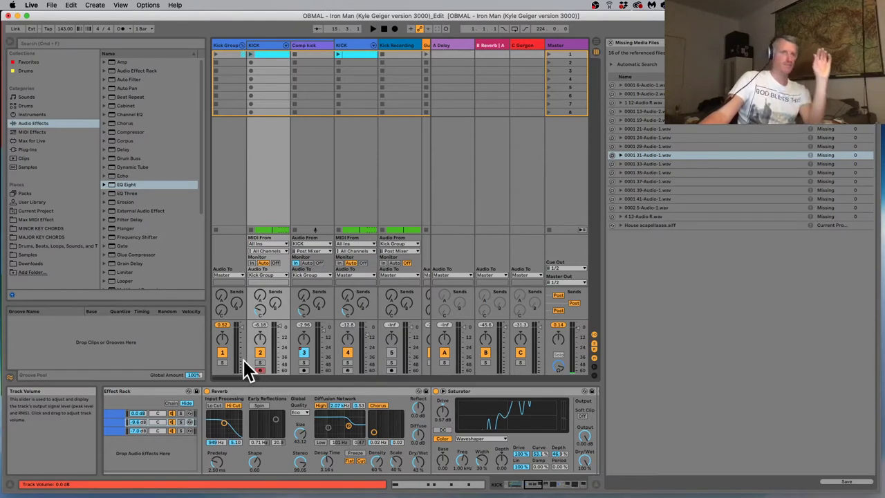
Audition the first KICK track on its own during playback, and restore the other kick layers
left_click(259, 362)
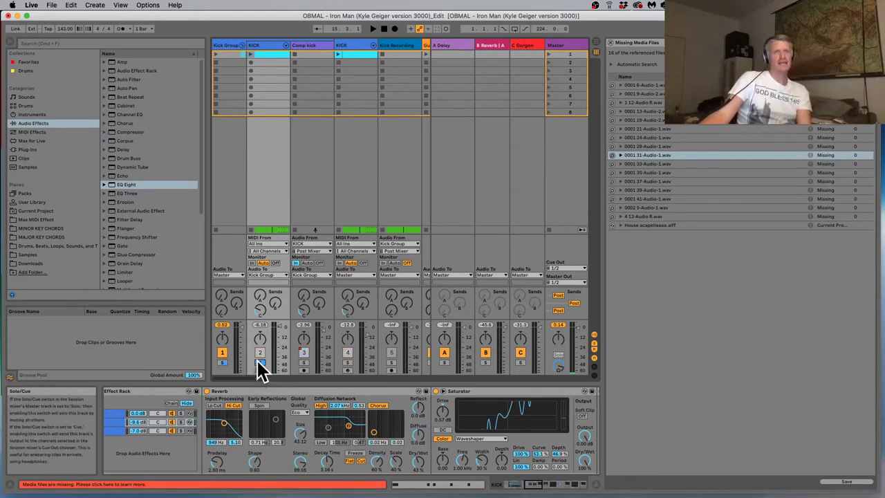
key("space")
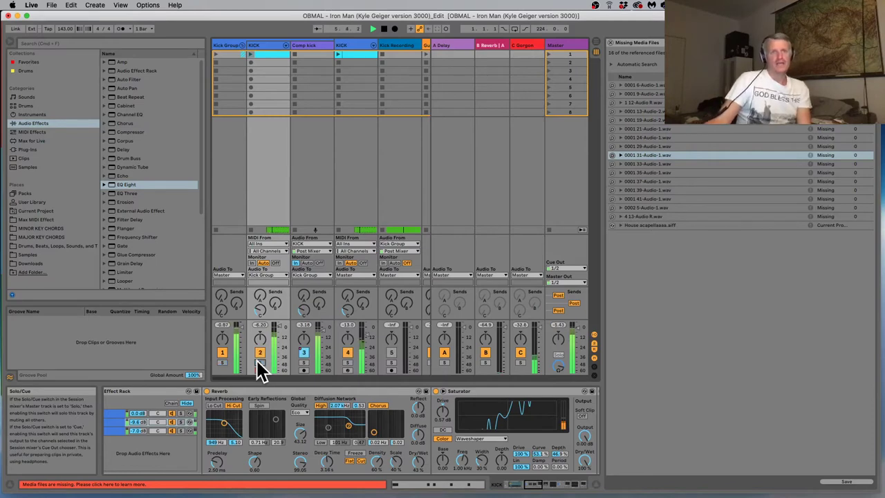
left_click(259, 365)
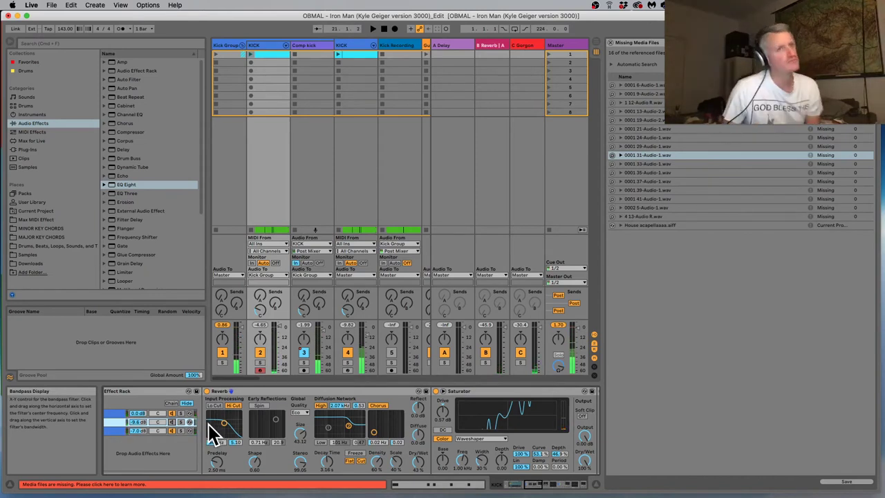
Solo the Delay chain in the first KICK track's effect rack at -9.3 dB and show the rack's macro controls
left_click(115, 429)
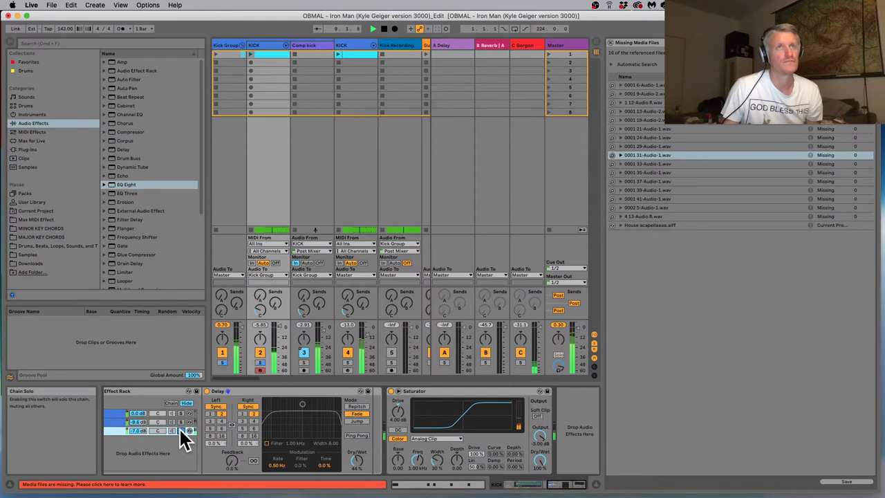
mouse_move(139, 431)
left_mouse_down()
mouse_move(139, 495)
mouse_move(138, 432)
left_mouse_up()
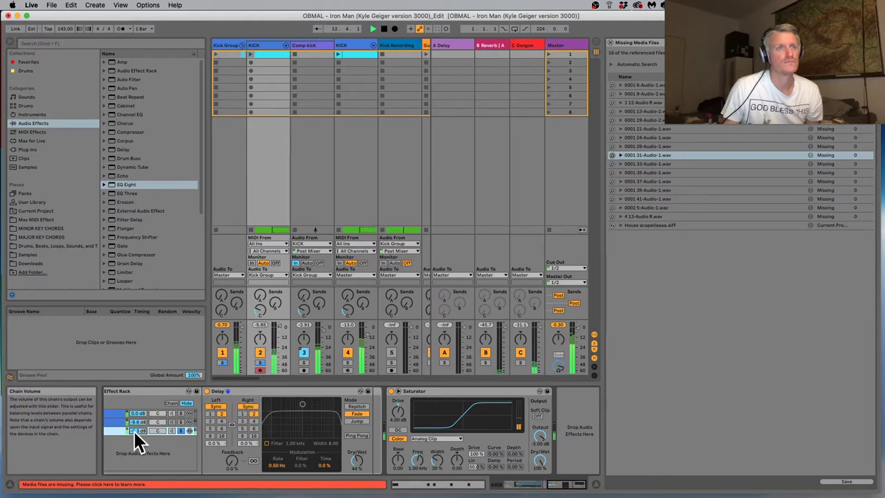
left_click(181, 430)
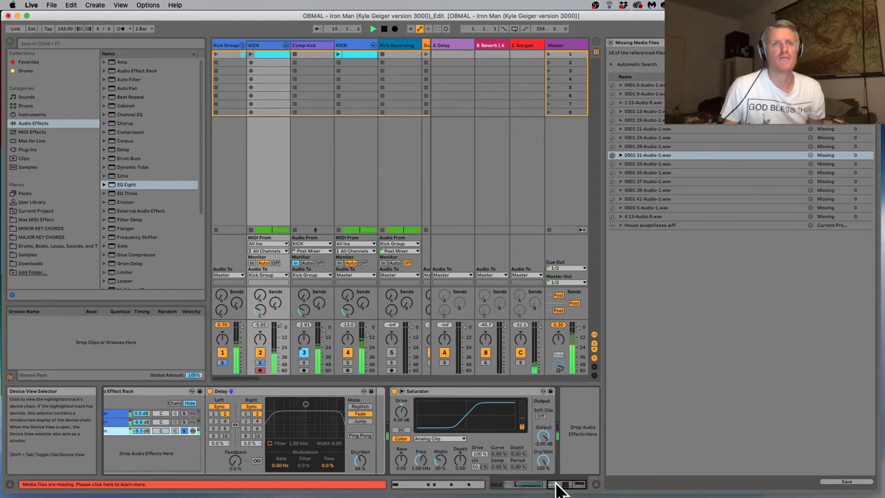
left_click_drag(558, 486, 541, 489)
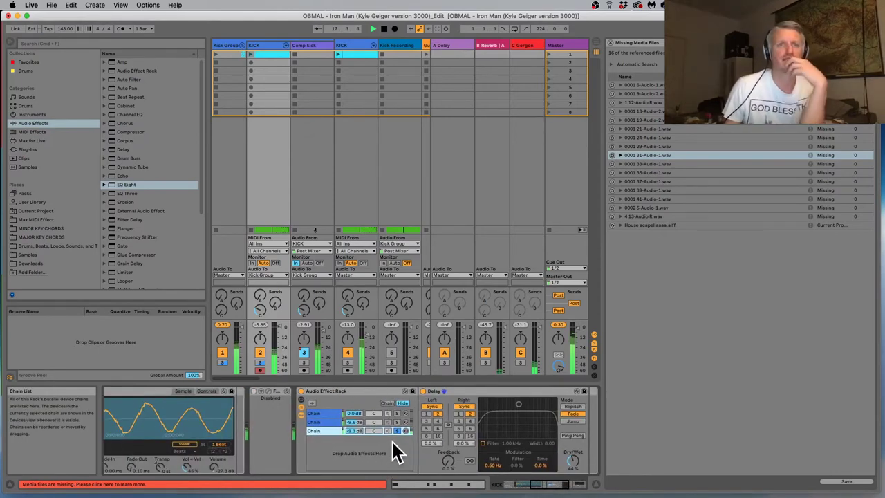
left_click(301, 405)
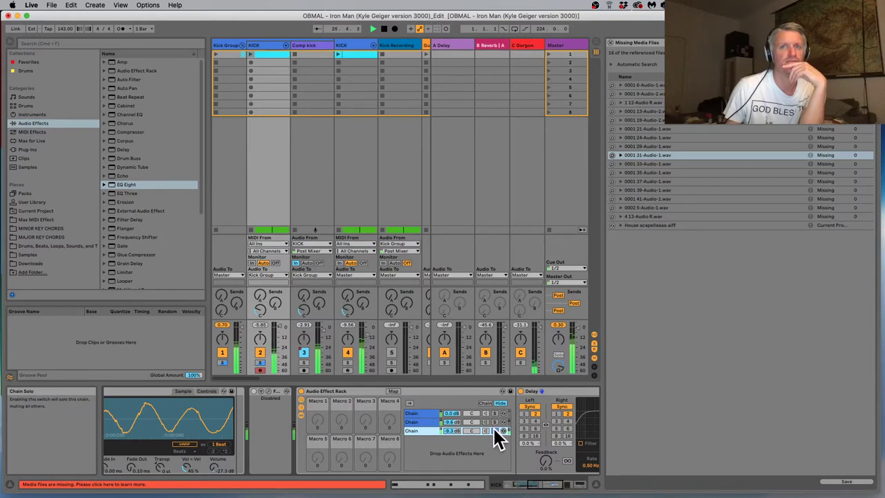
Compare the Comp kick track and the second KICK track by soloing them in turn, and clear the track solos
left_click(304, 362)
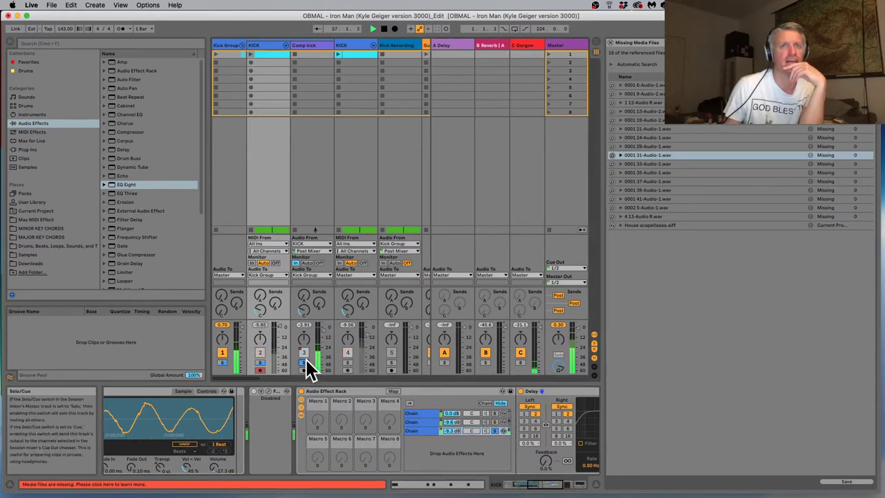
left_click(347, 363)
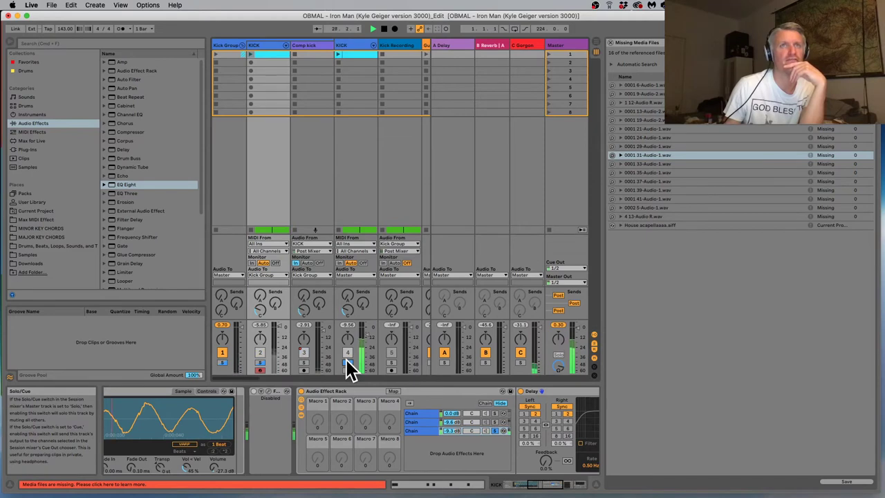
left_click(305, 362)
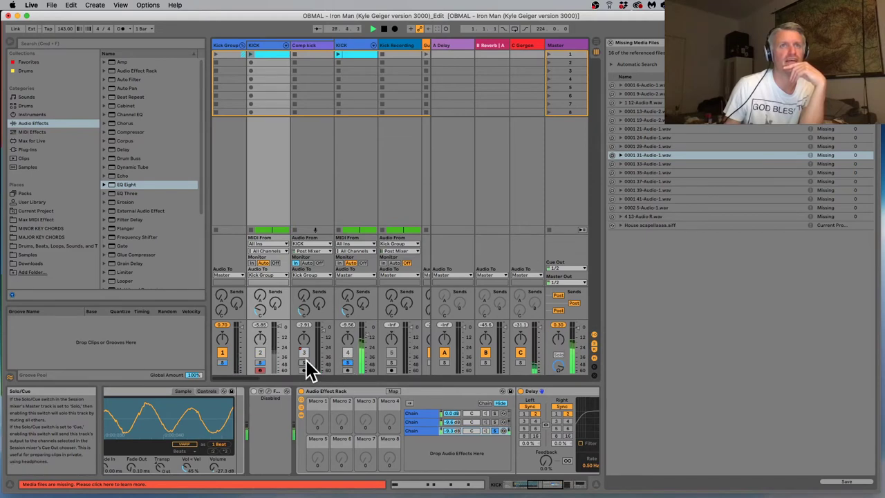
left_click(259, 362)
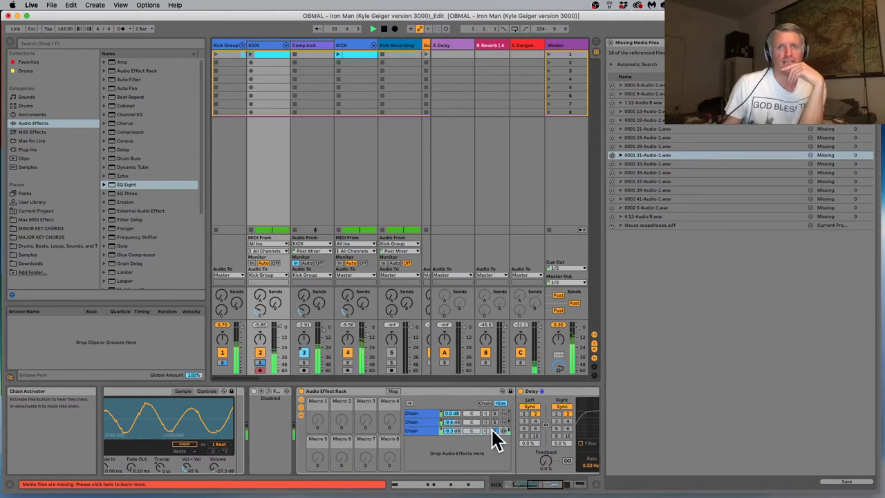
Unsolo the rack's Delay chain and audition the first KICK track soloed with all its chains
left_click(494, 430)
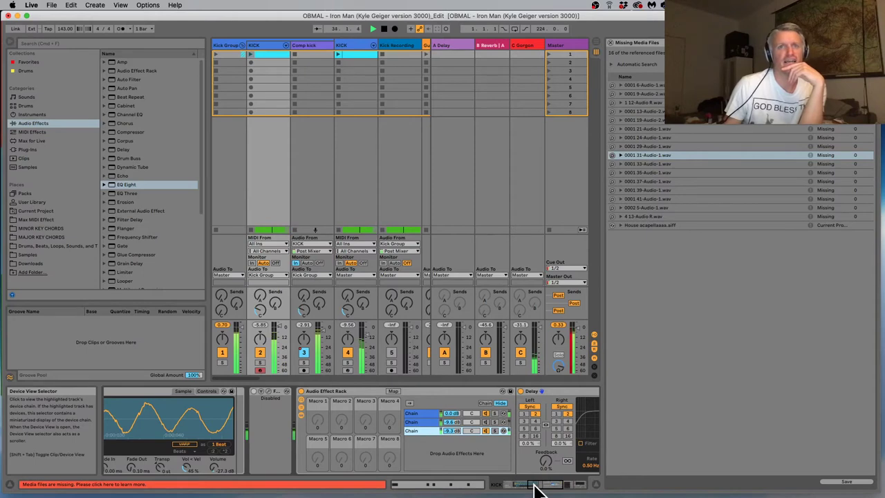
left_click(410, 403)
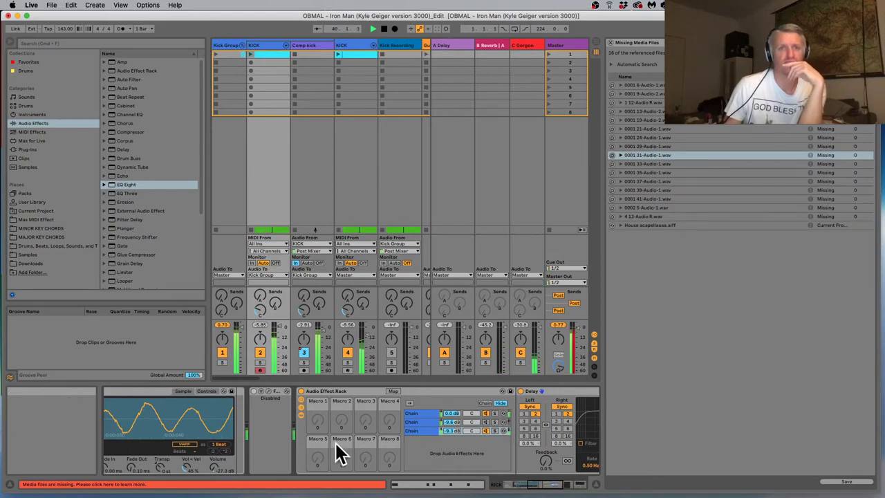
left_click(261, 363)
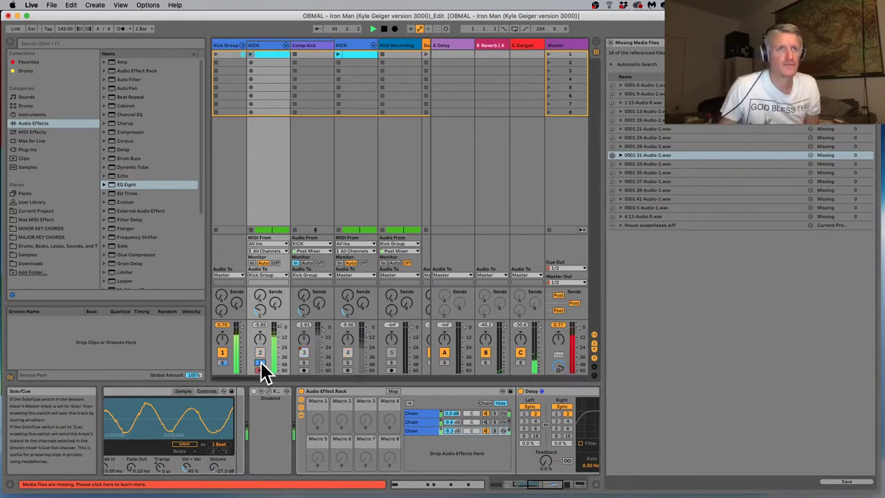
left_click(261, 363)
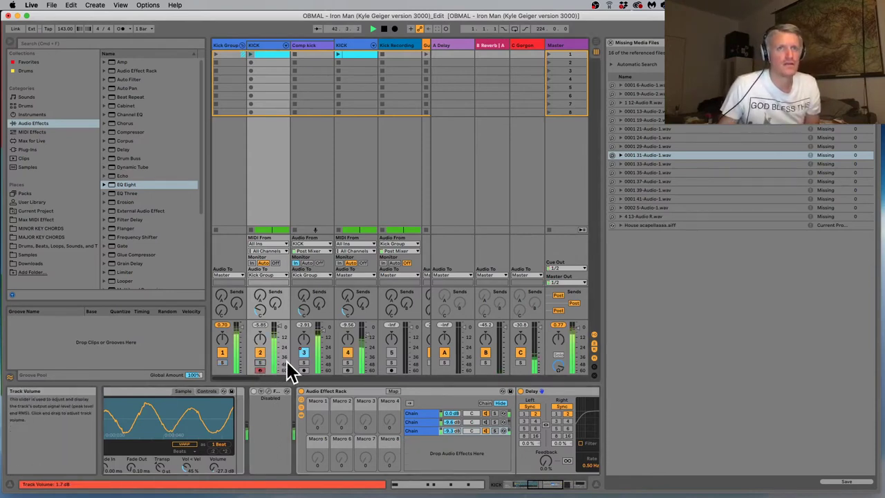
Audition the Comp kick track soloed and examine its Compressor, EQ Eight and Mono devices
left_click(304, 363)
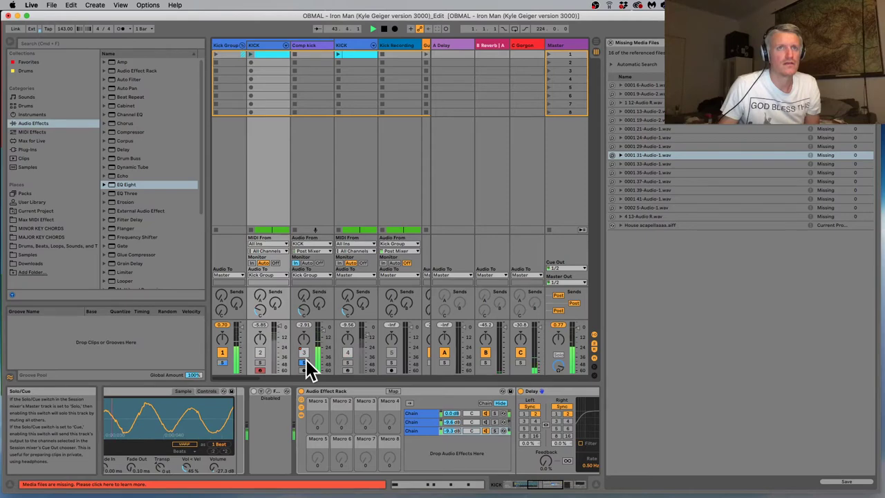
left_click(307, 362)
left_click(311, 48)
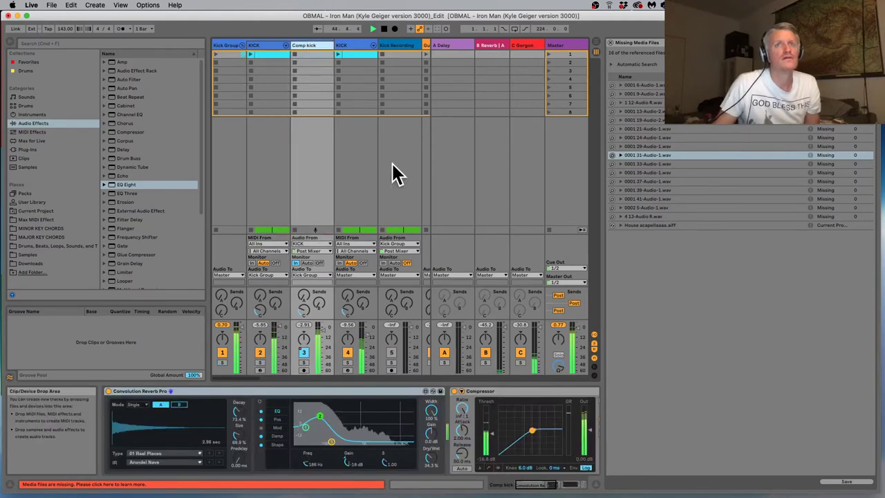
left_click_drag(548, 484, 584, 490)
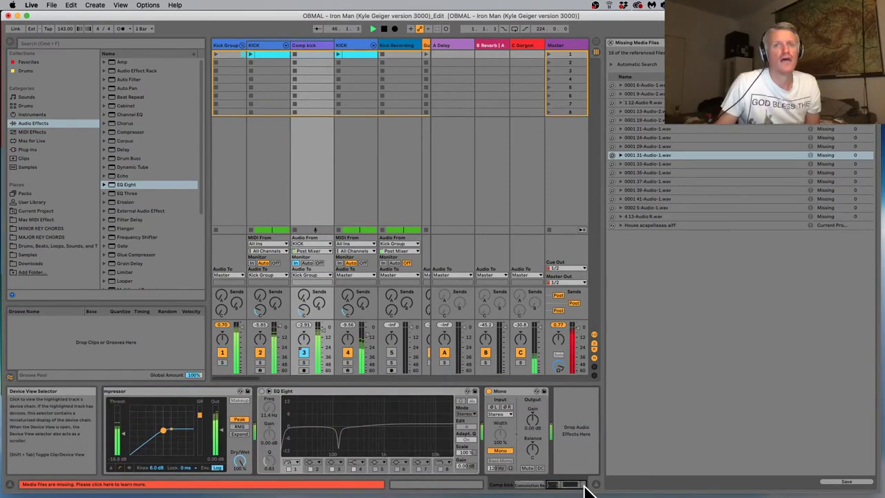
left_click(305, 363)
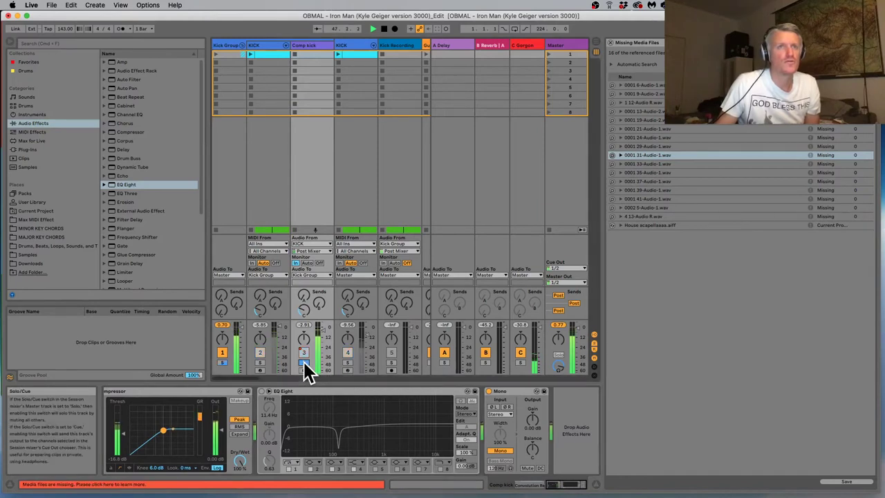
left_click(304, 363)
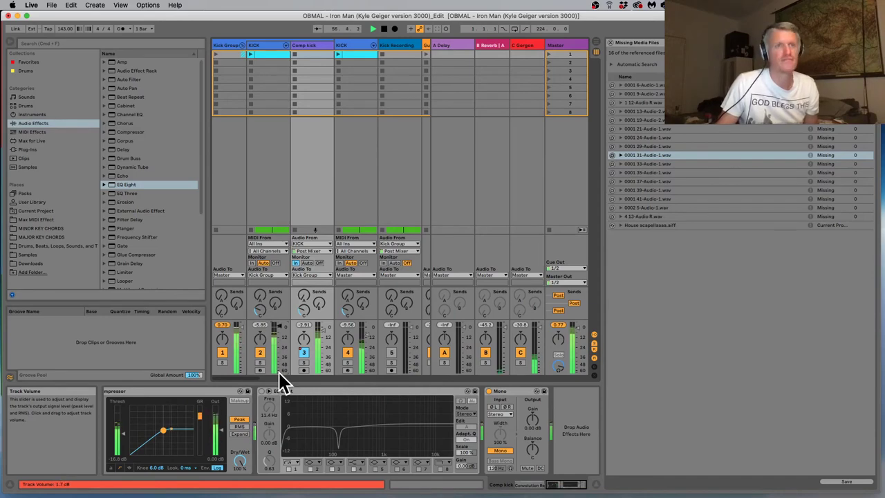
Try Pre FX as the tap point for Comp kick's input from KICK, and set it to Post FX
left_click(313, 250)
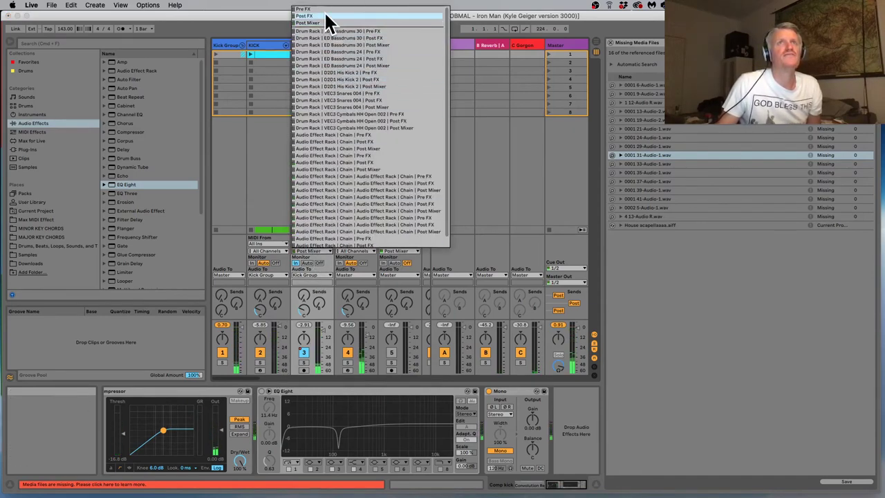
left_click(260, 159)
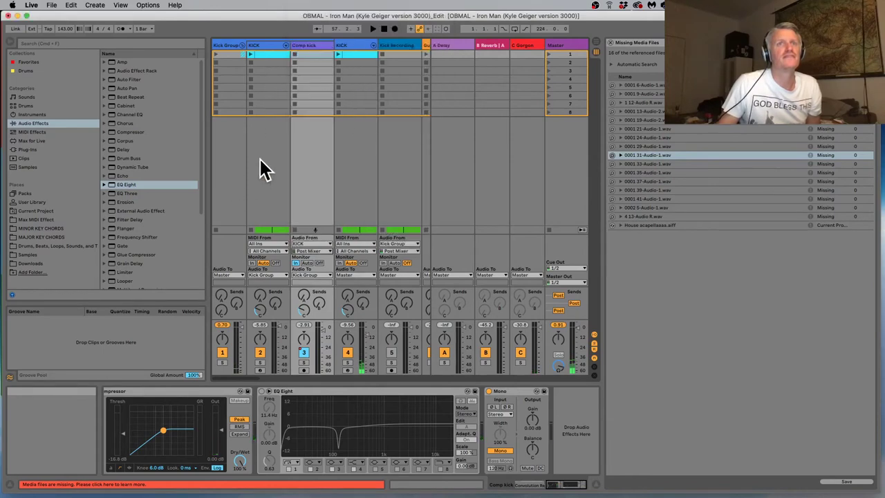
left_click(319, 249)
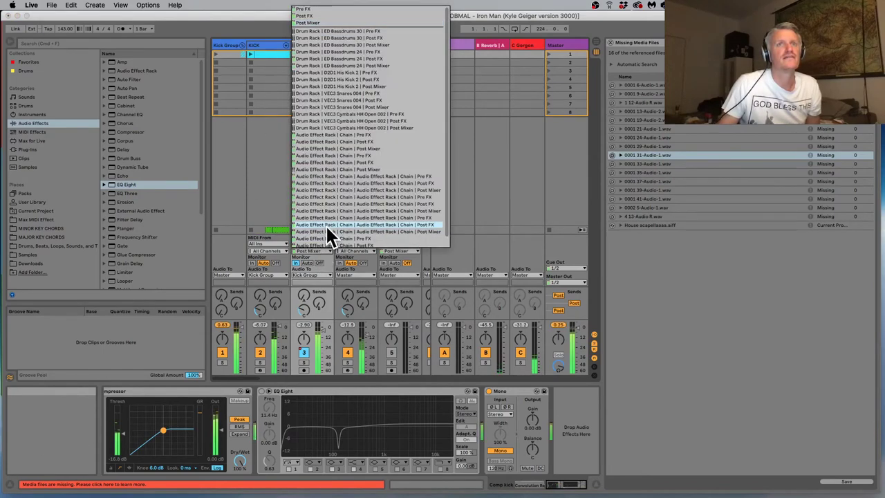
scroll(325, 224, "down", 1)
scroll(360, 225, "up", 1)
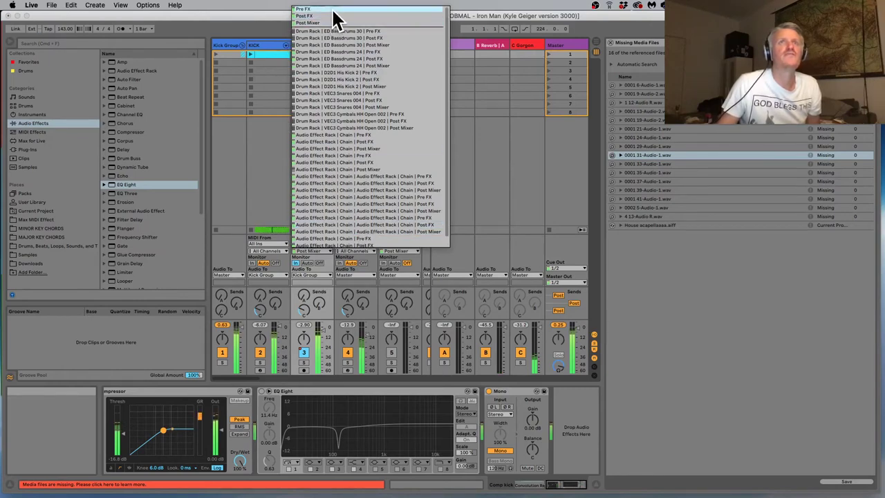
left_click(337, 9)
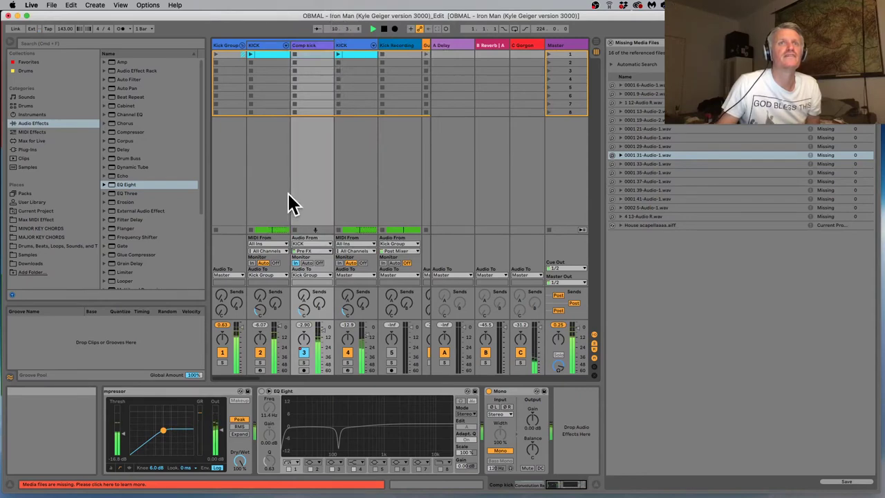
left_click(313, 250)
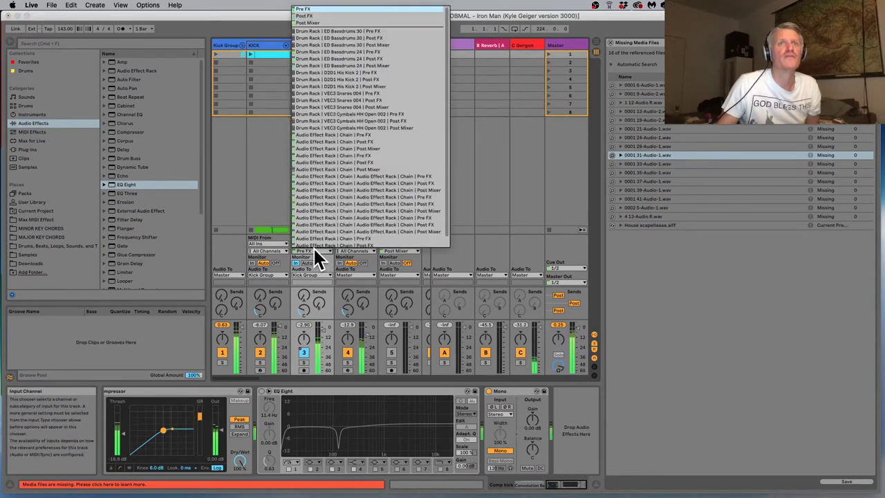
left_click(334, 17)
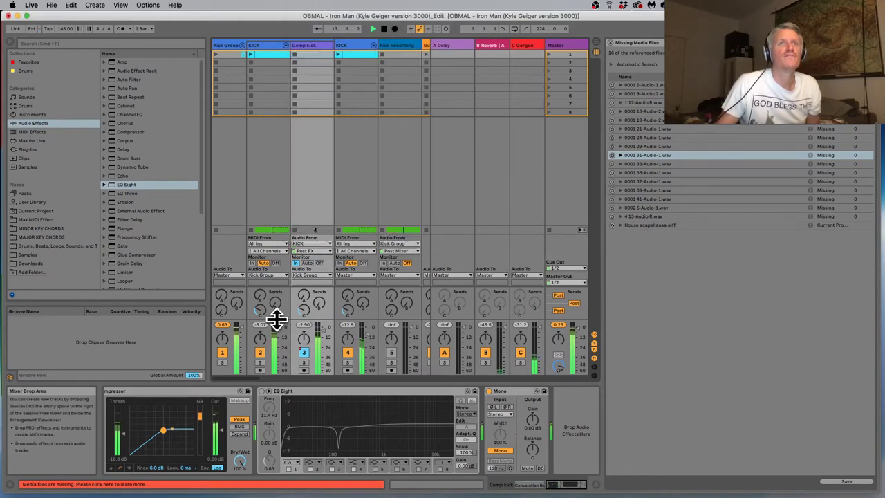
Try the first KICK track at a volume of -inf dB, and deactivate that track
left_click_drag(278, 321, 281, 362)
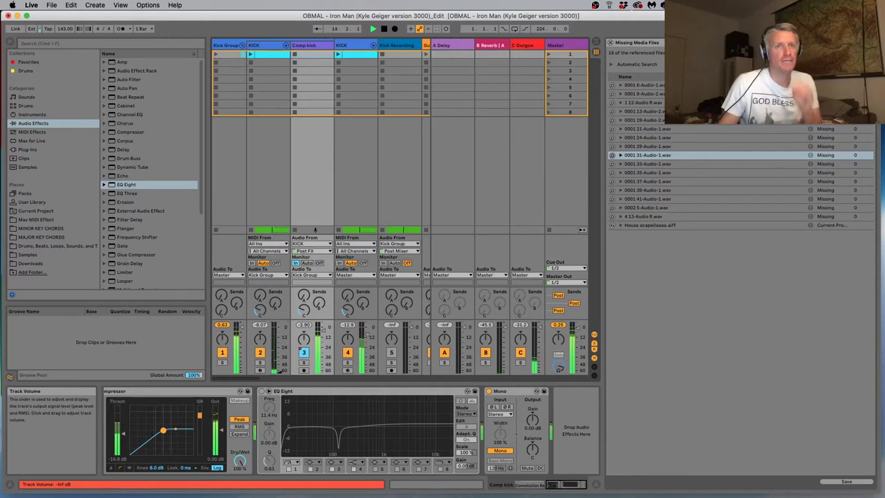
left_click(259, 353)
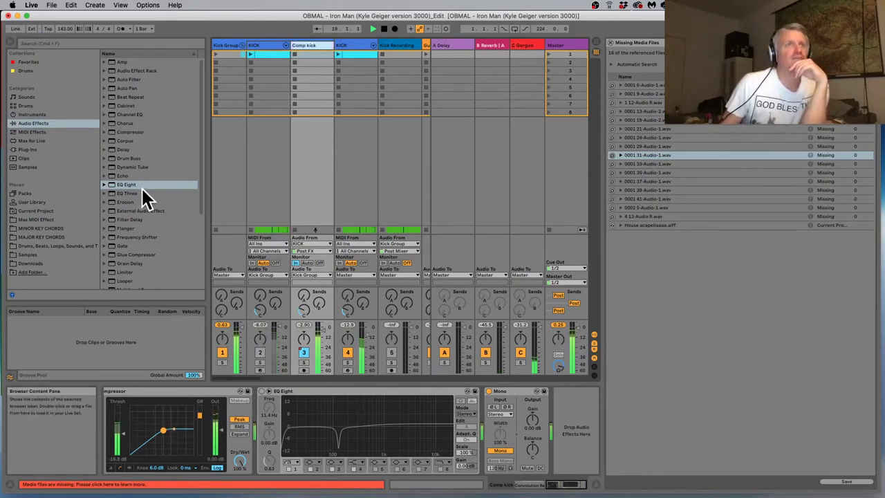
Add an EQ Eight after the Mono device on the Comp kick track
left_click_drag(126, 184, 558, 424)
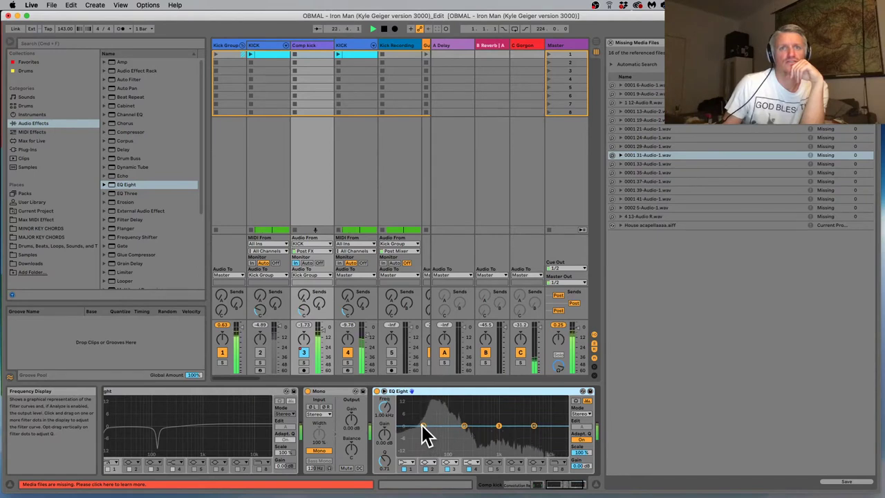
Set band 1 of Comp kick's last EQ Eight to a 48 dB/oct low cut at about 33 Hz, with the first KICK track reactivated
left_click(408, 462)
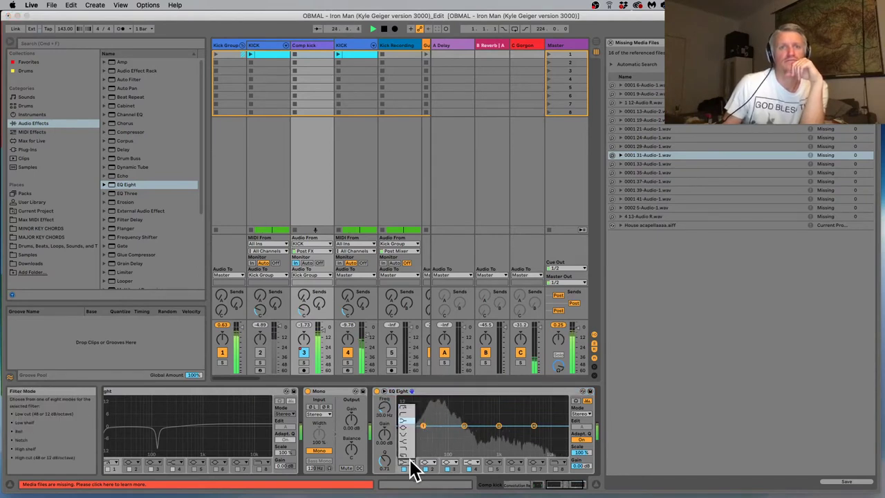
left_click(405, 415)
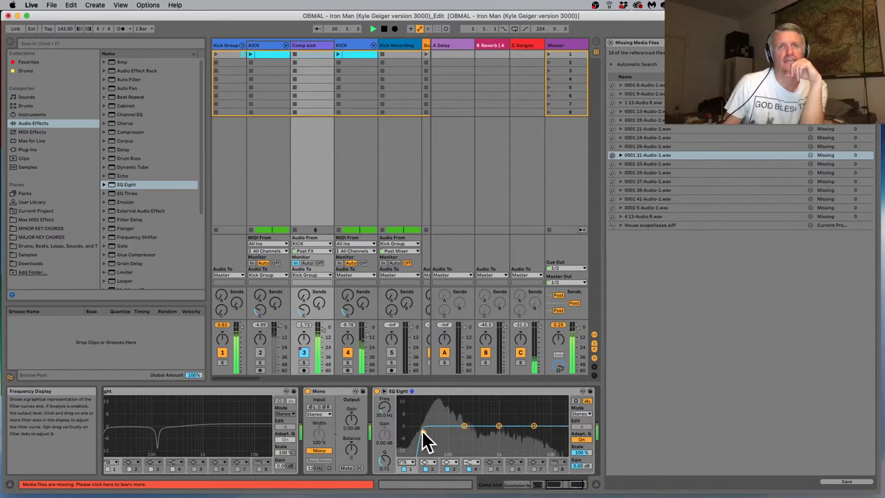
left_click_drag(423, 430, 426, 432)
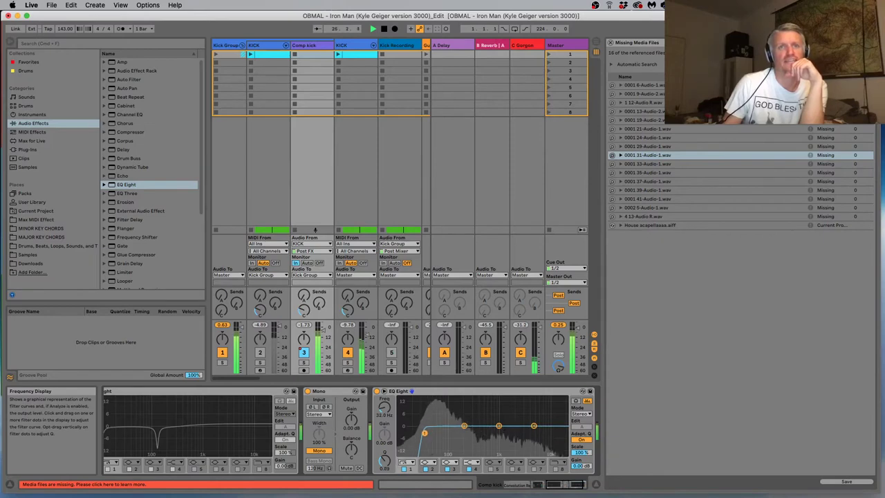
left_click(262, 353)
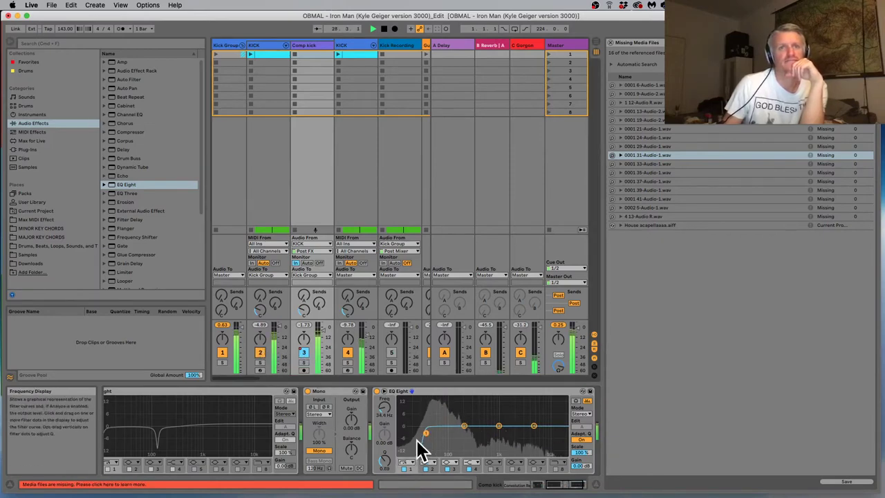
mouse_move(423, 431)
left_mouse_down()
mouse_move(470, 433)
mouse_move(424, 432)
left_mouse_up()
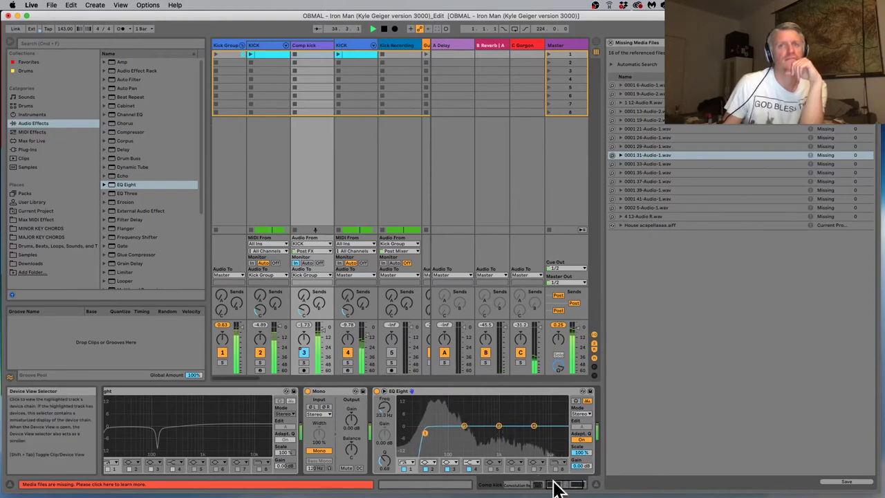
Set Comp kick's Compressor to a 0.01 ms attack, a 92.1 ms release and RMS detection
left_click_drag(557, 484, 528, 488)
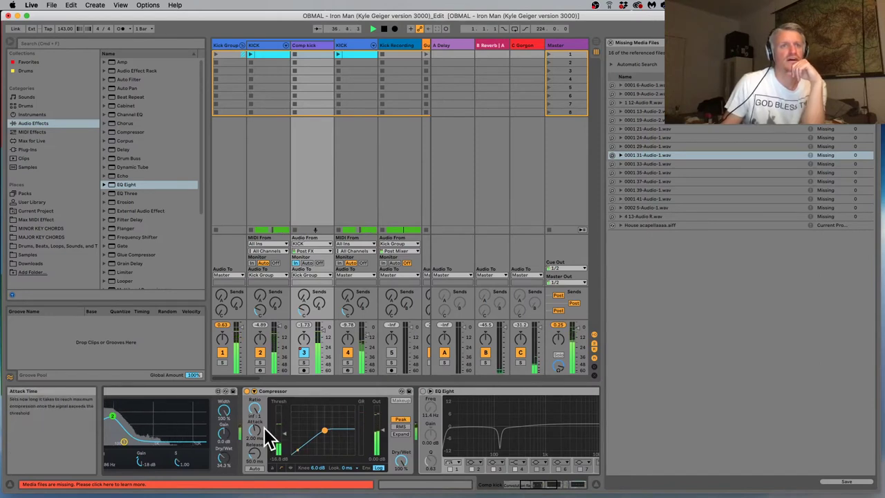
left_click_drag(254, 427, 255, 446)
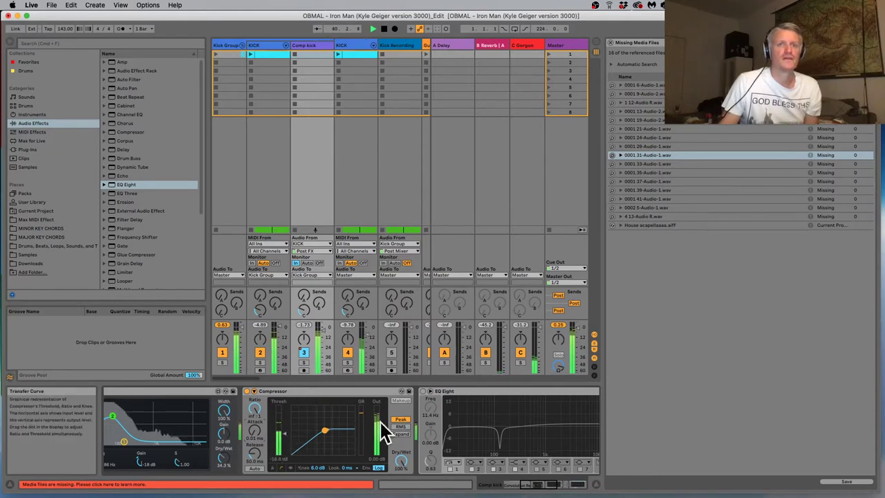
left_click(404, 425)
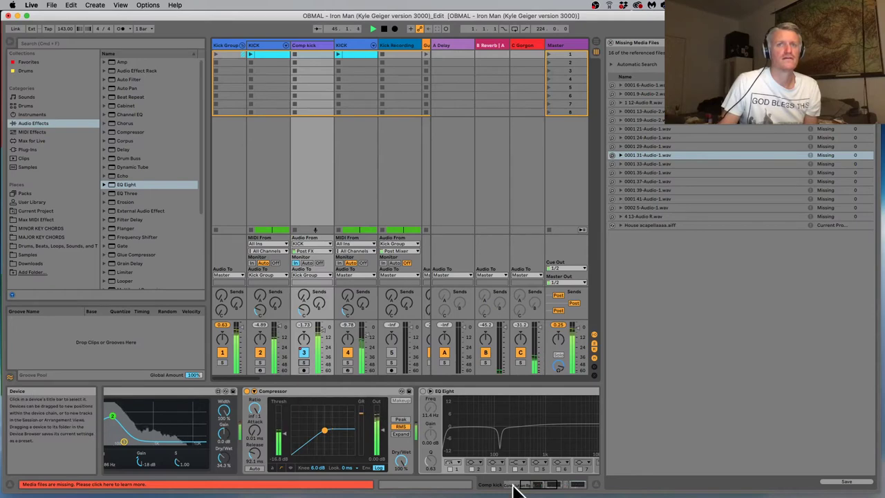
Try the low cut on Comp kick's last EQ Eight at about 18.6 Hz and about 42.8 Hz during playback
left_click_drag(527, 488, 553, 487)
left_click_drag(445, 433, 434, 432)
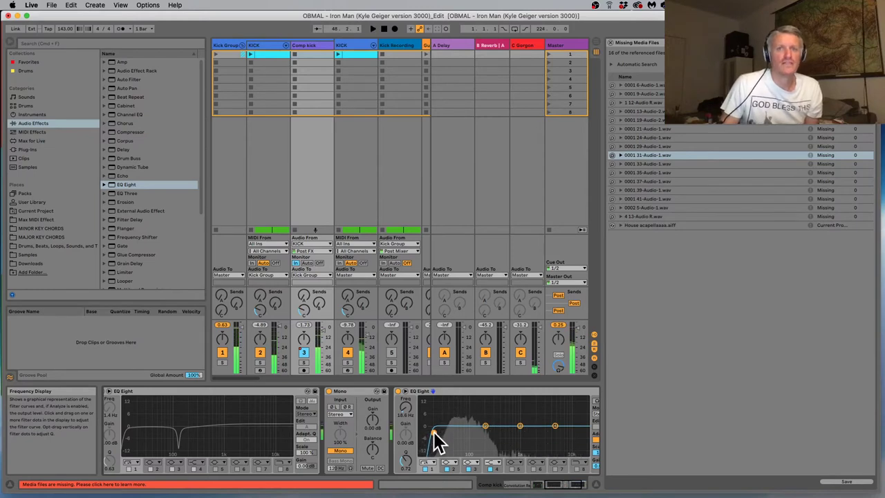
left_click_drag(433, 432, 432, 430)
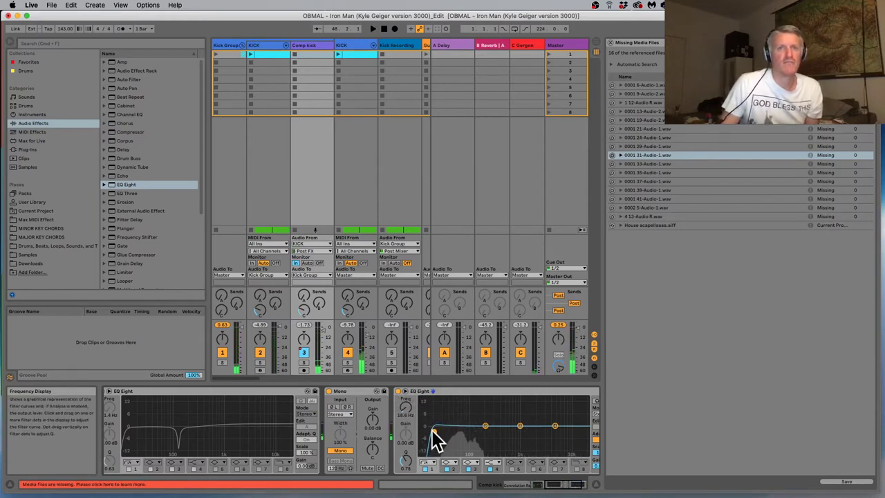
key("space")
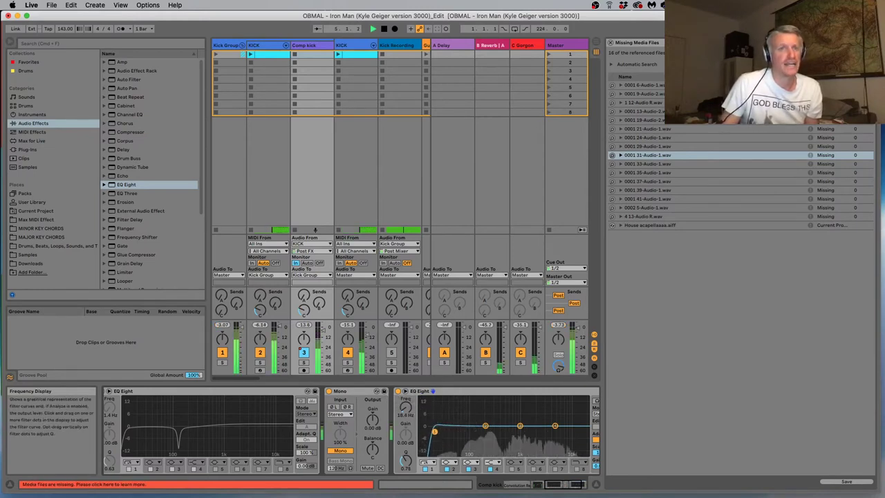
left_click_drag(436, 431, 452, 433)
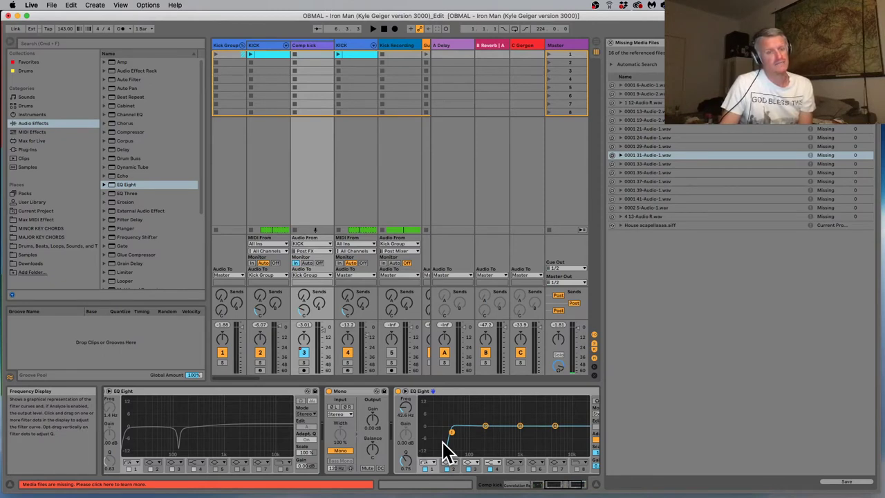
key("space")
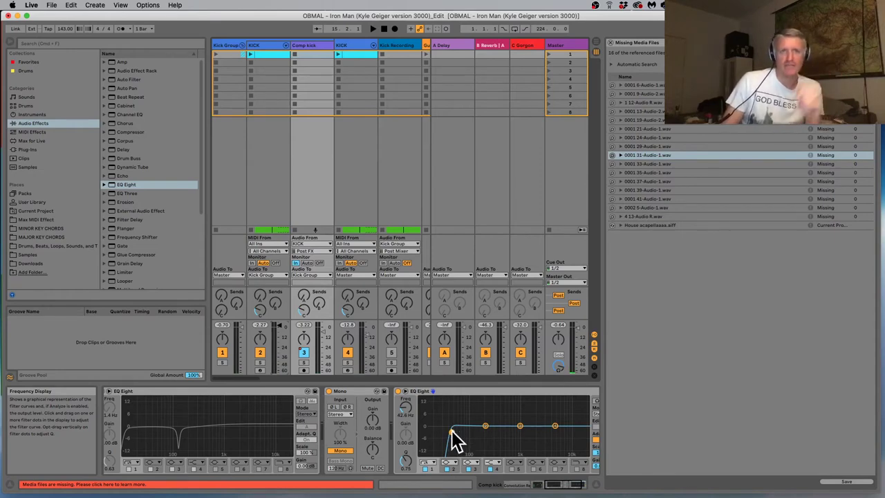
key("space")
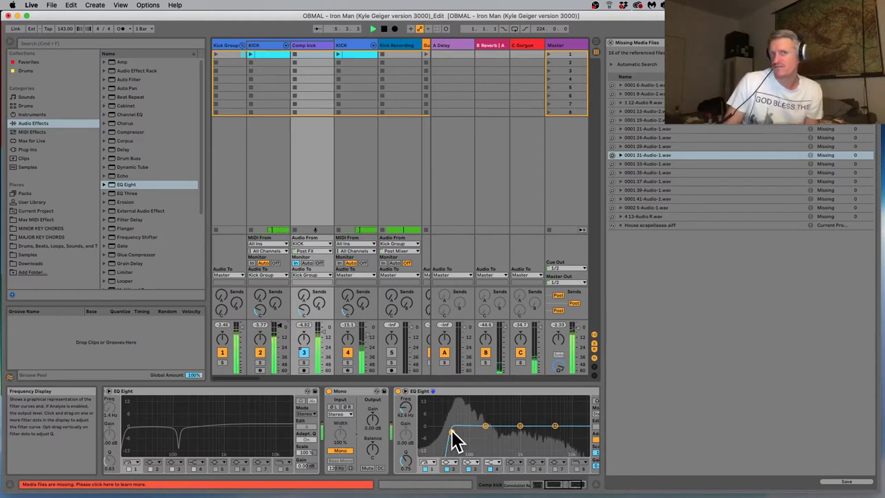
Switch band 1 of Comp kick's last EQ Eight to a 12 dB/oct low cut at about 40 Hz with a Q of about 0.62
left_click_drag(451, 432, 439, 432)
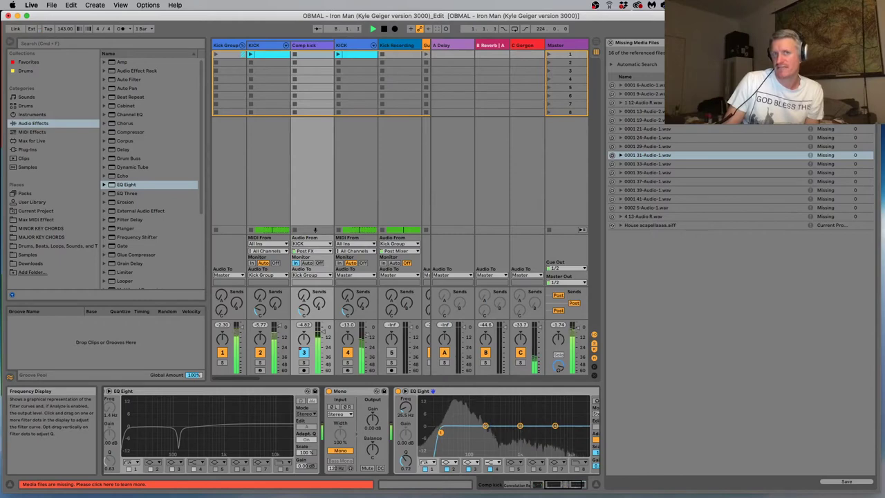
left_click(422, 462)
left_click(430, 419)
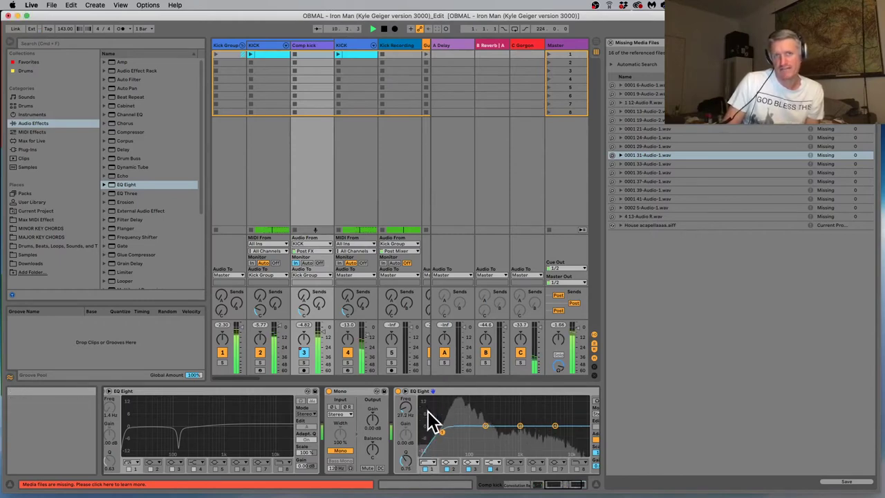
mouse_move(441, 428)
left_mouse_down()
mouse_move(456, 425)
mouse_move(450, 430)
left_mouse_up()
key("space")
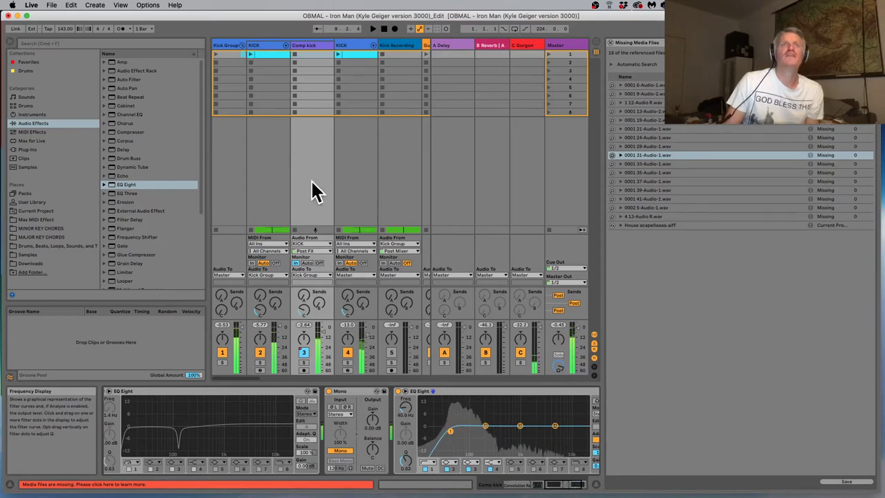
Add an EQ Eight after the Saturator on the first KICK track during playback
left_click(262, 43)
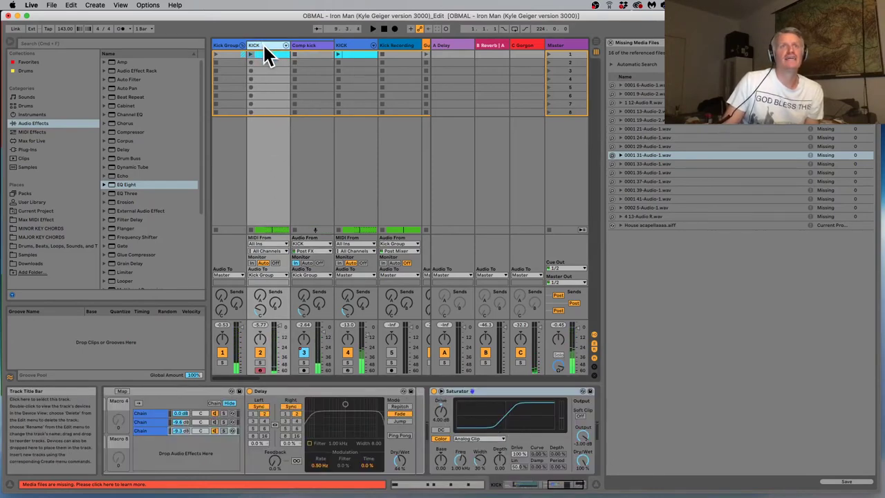
key("space")
left_click_drag(540, 487, 572, 488)
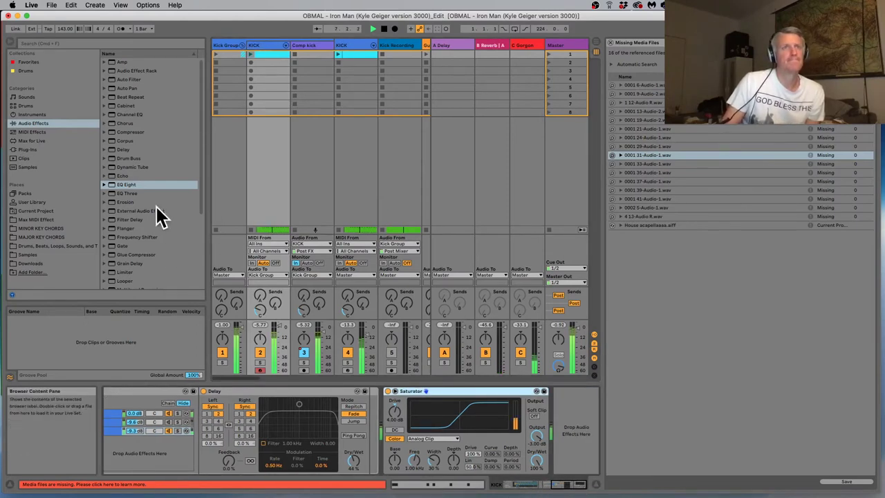
left_click_drag(131, 183, 566, 452)
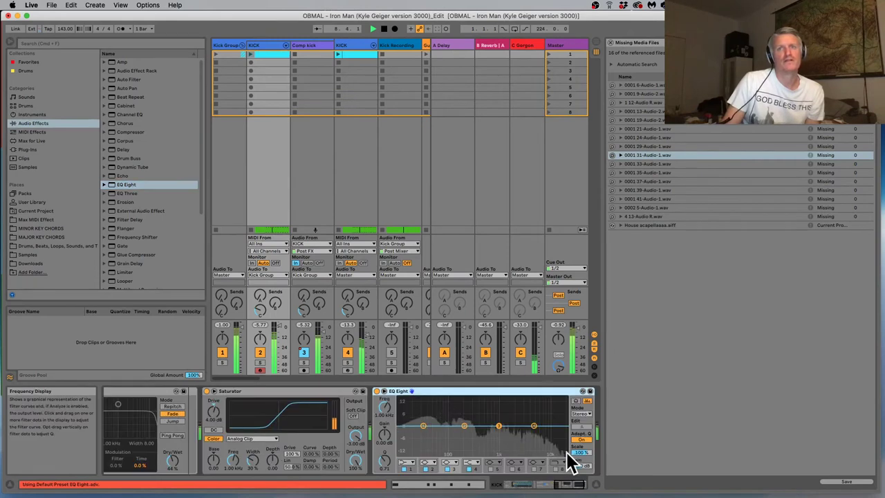
Set band 1 of the first KICK track's new EQ Eight to a 12 dB/oct low cut at about 49.5 Hz with a Q of about 1.15
left_click(403, 462)
left_click(405, 409)
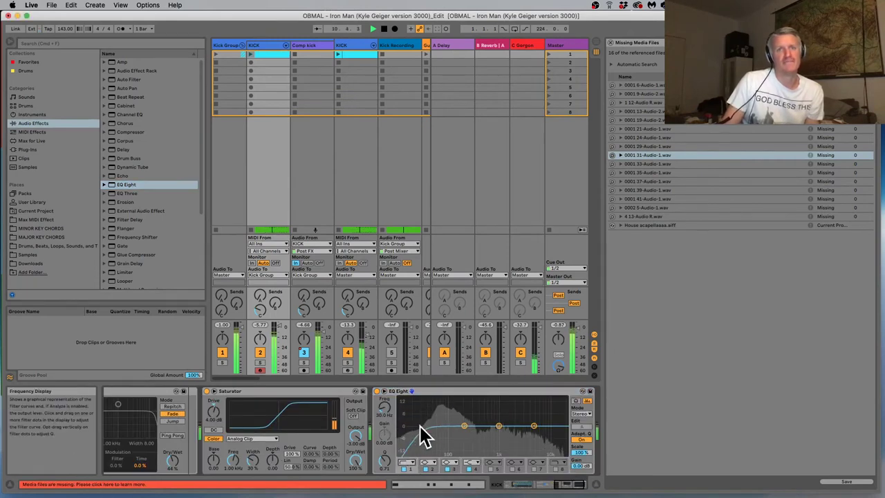
mouse_move(423, 432)
left_mouse_down()
mouse_move(432, 421)
mouse_move(438, 430)
left_mouse_up()
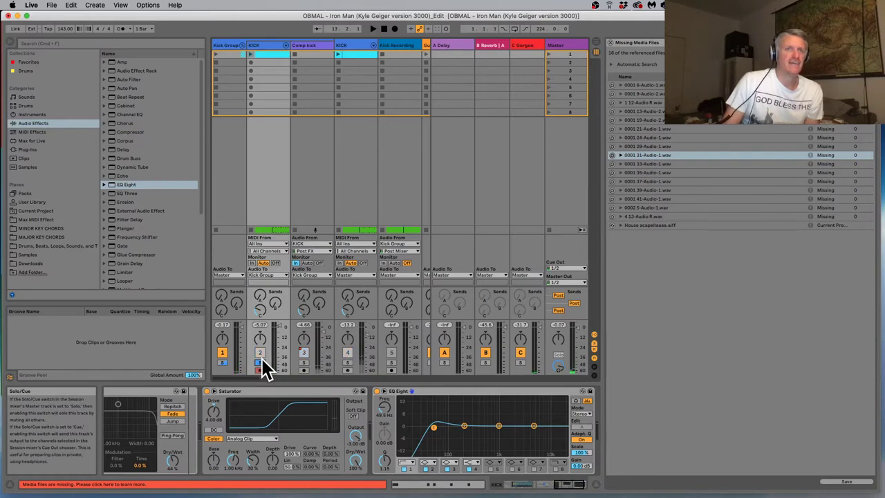
Audition the soloed first KICK track and compare its sound with the EQ Eight low cut on and off
key("space")
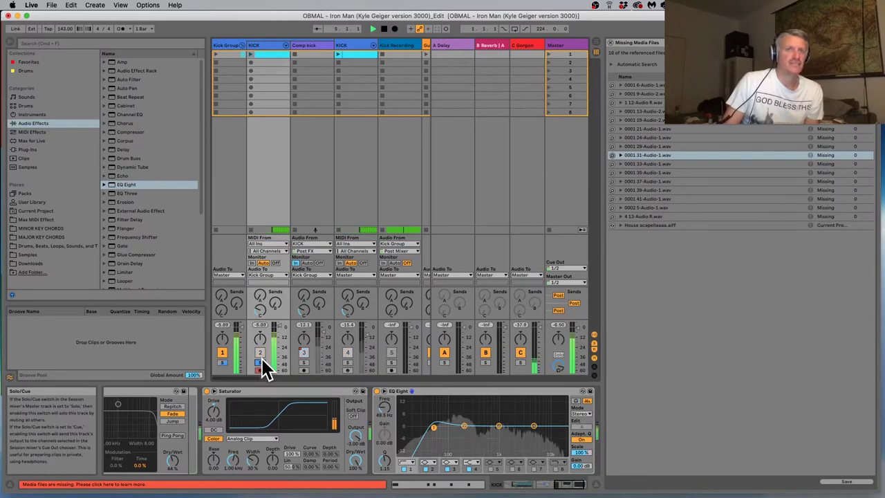
left_click(405, 469)
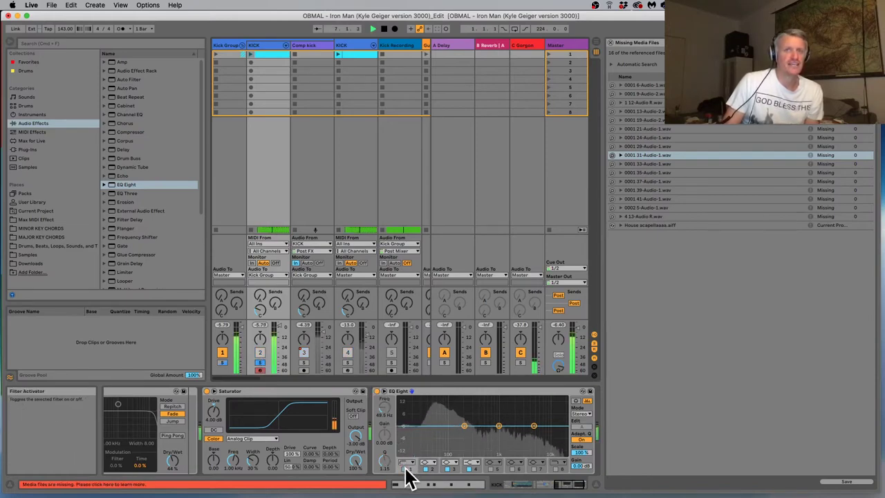
left_click(405, 469)
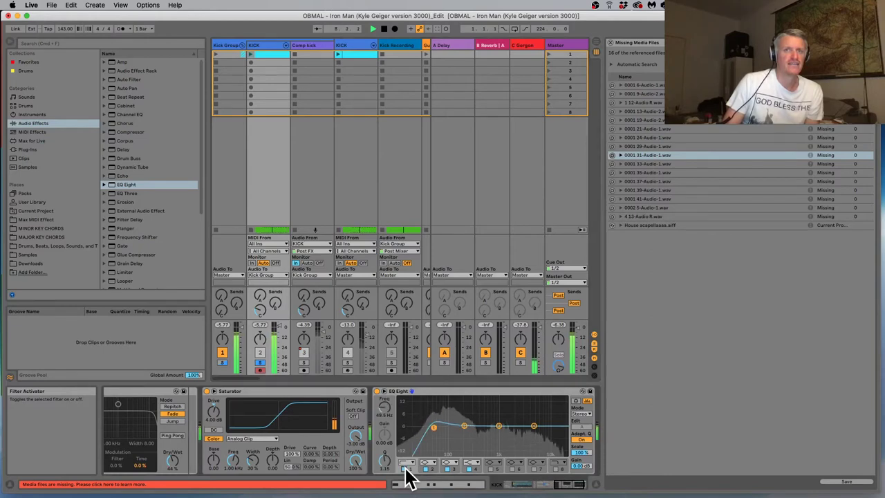
left_click(405, 469)
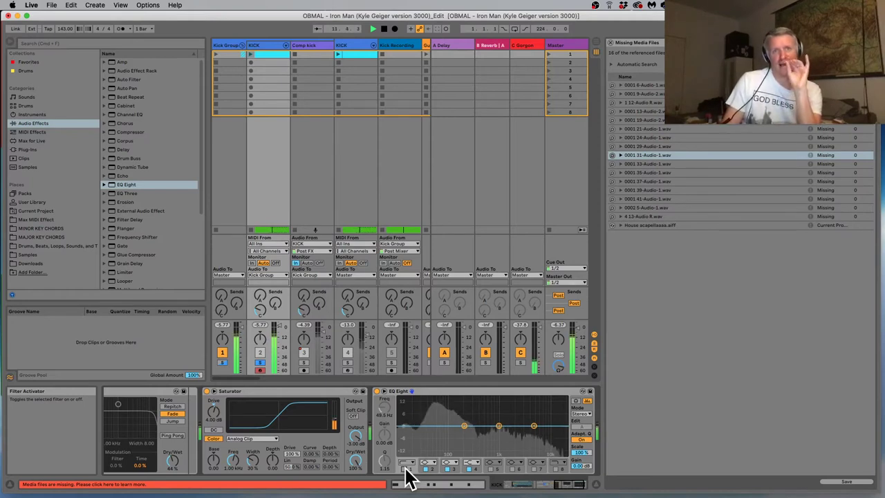
left_click(406, 469)
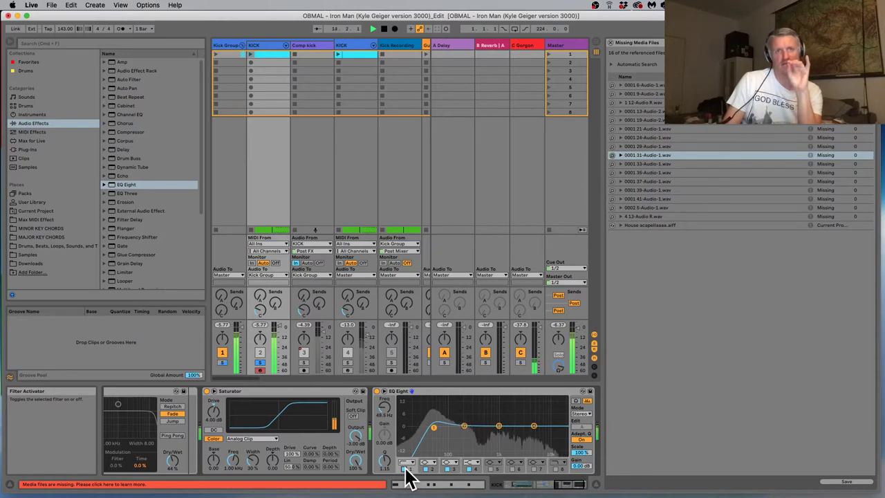
left_click(406, 469)
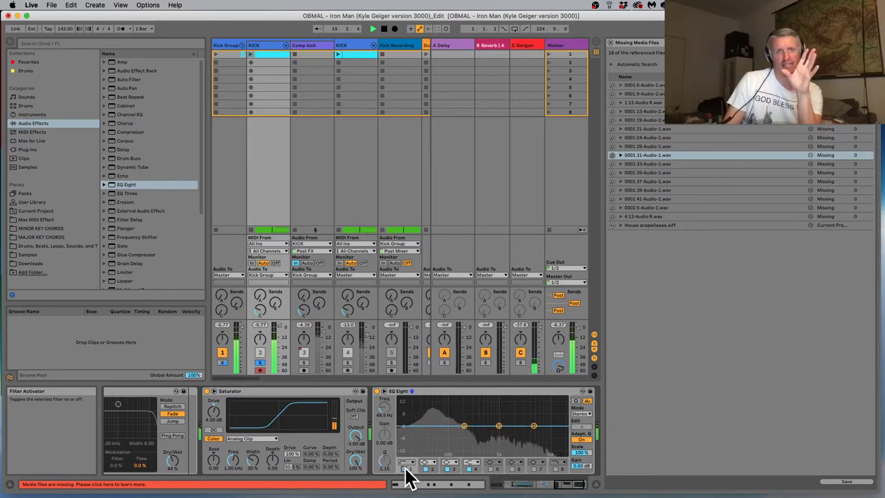
left_click(406, 469)
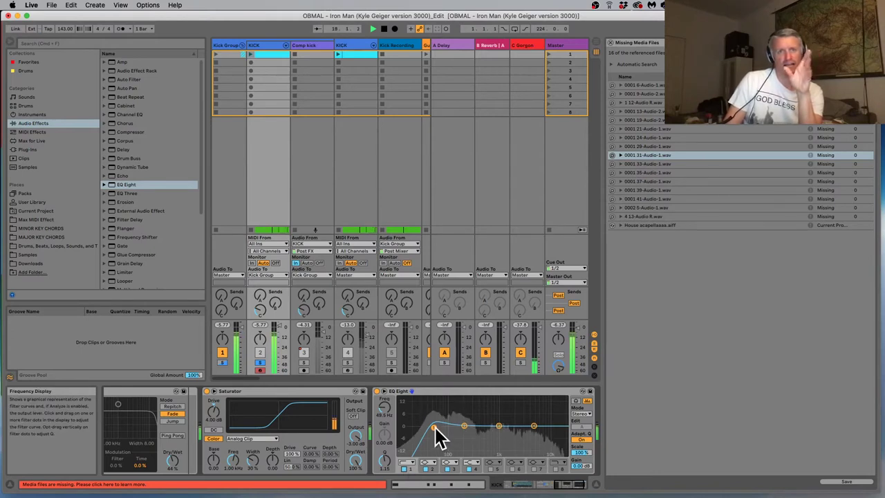
left_click(405, 469)
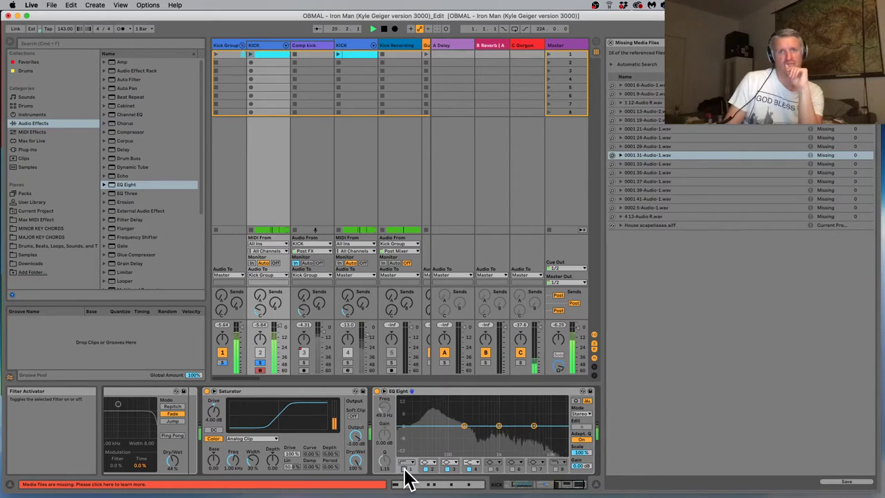
left_click(405, 469)
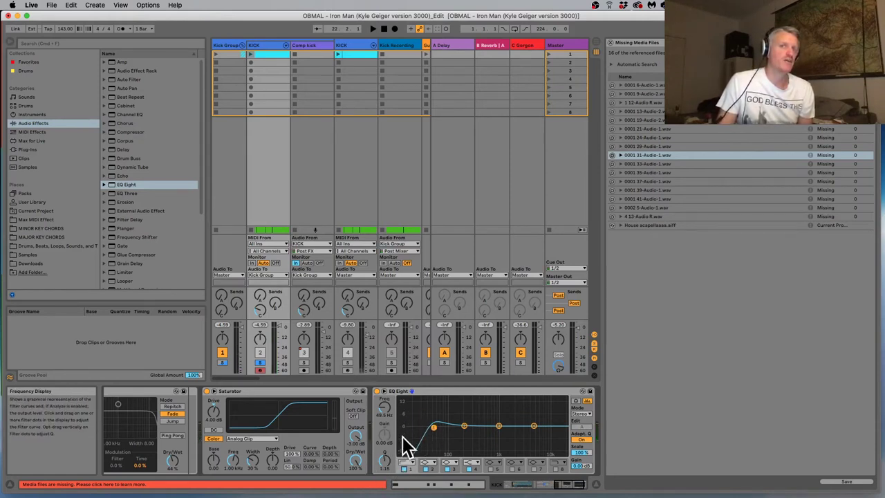
Set the KICK low cut's Q to about 1.11 at 49.5 Hz, and enlarge the mixer to show the tracks' volume values
key("space")
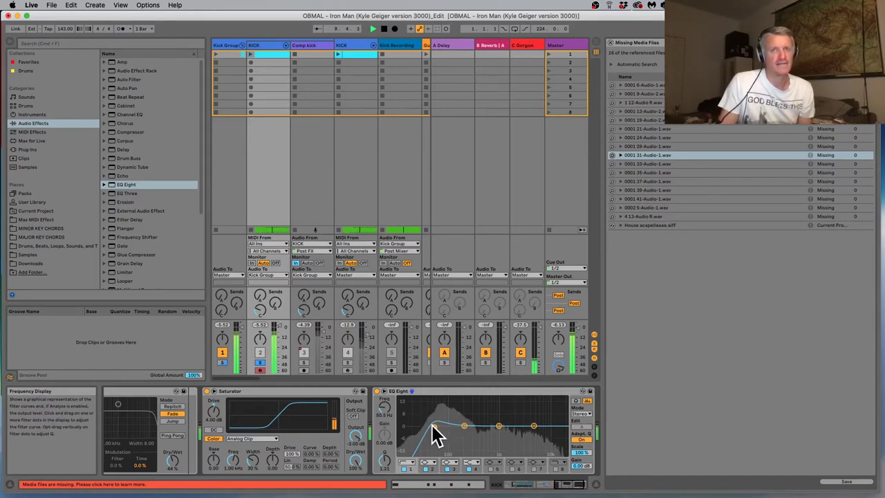
left_click_drag(434, 426, 433, 475)
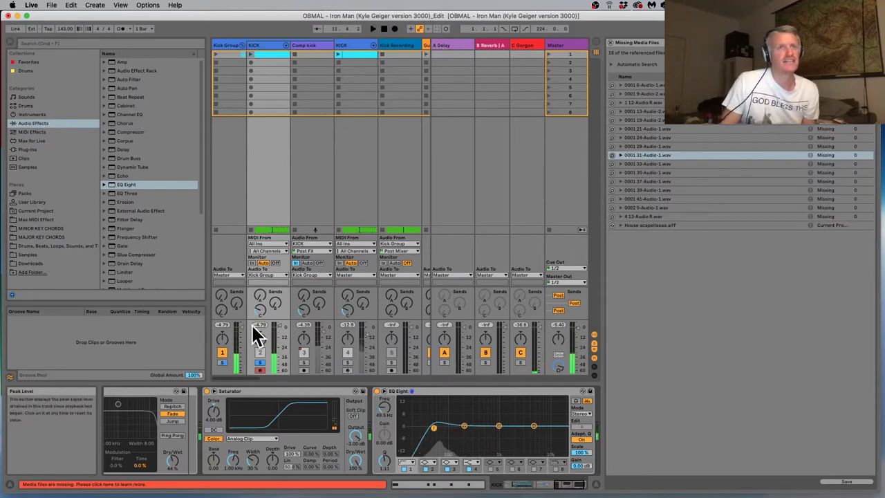
left_click_drag(260, 317, 270, 256)
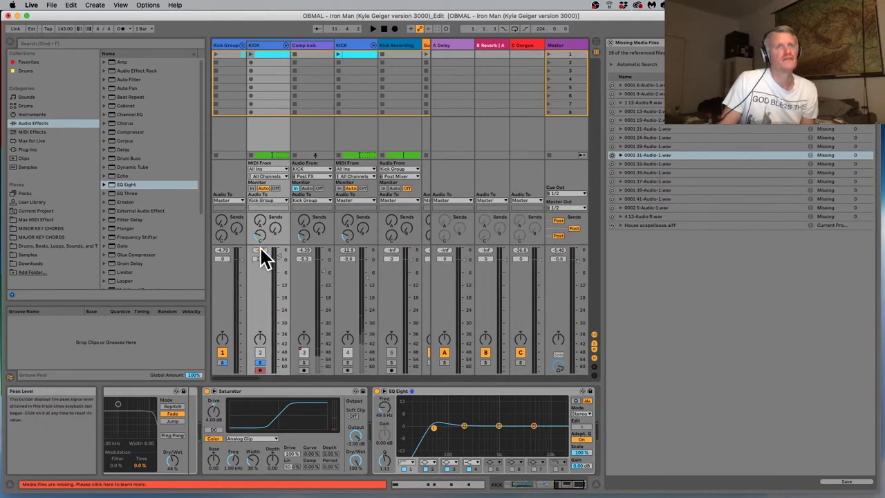
key("space")
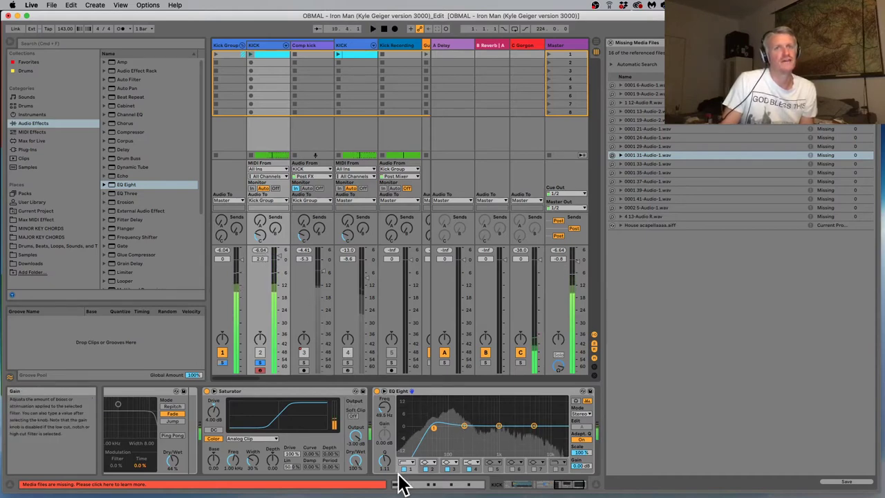
Reset the first KICK track's peak level reading, let it measure again during playback, and stop
left_click(260, 249)
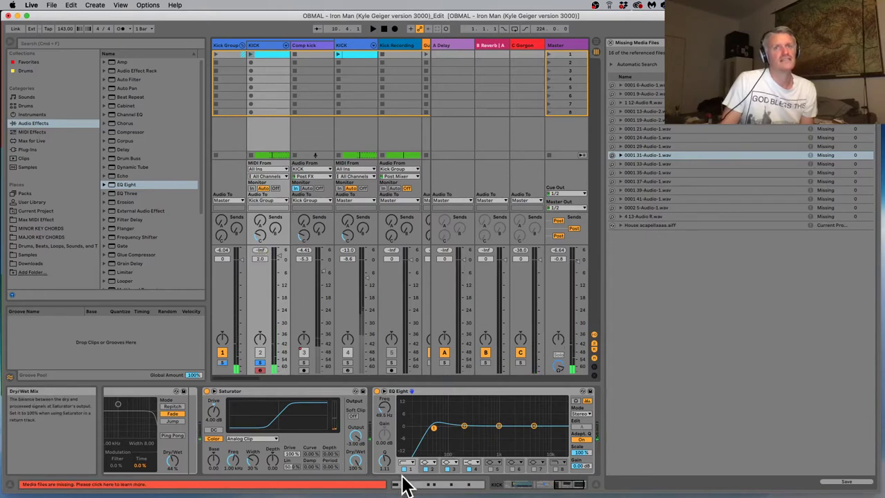
key("space")
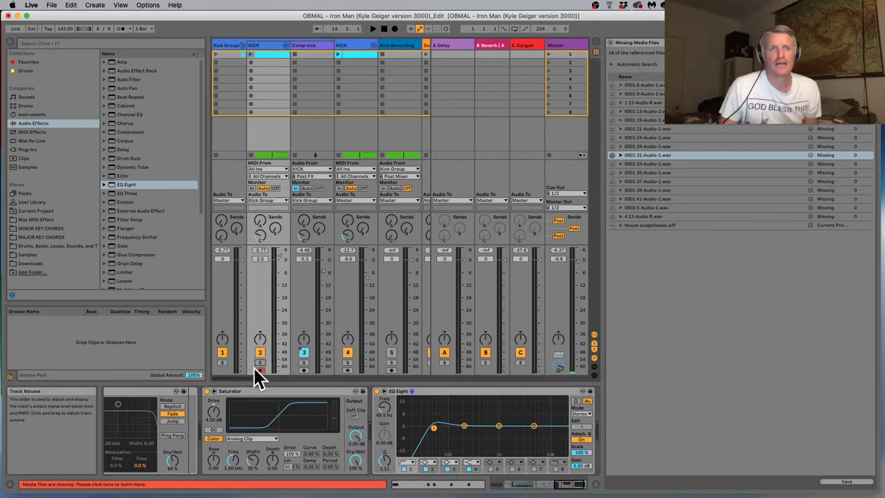
Show the Arrangement View and examine the tracks' offline audio clips, including the frozen 4 smash clip, alongside the missing media list
key("Tab")
scroll(309, 163, "down", 2)
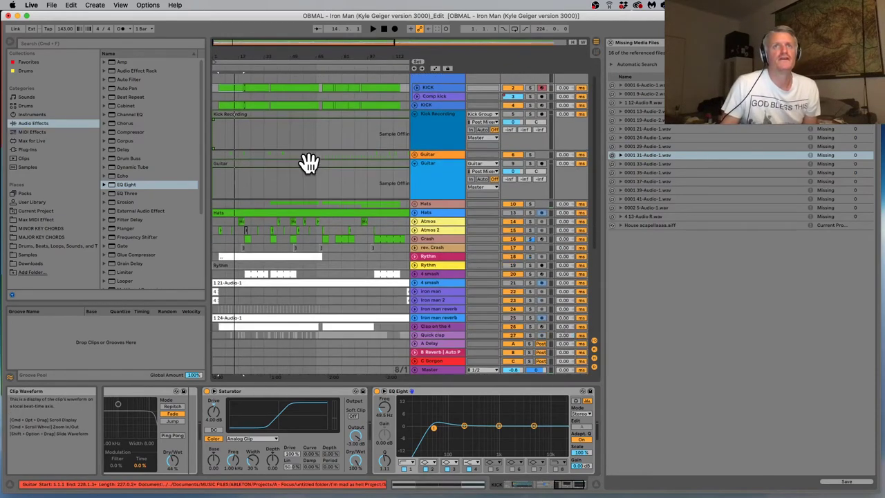
scroll(276, 278, "down", 1)
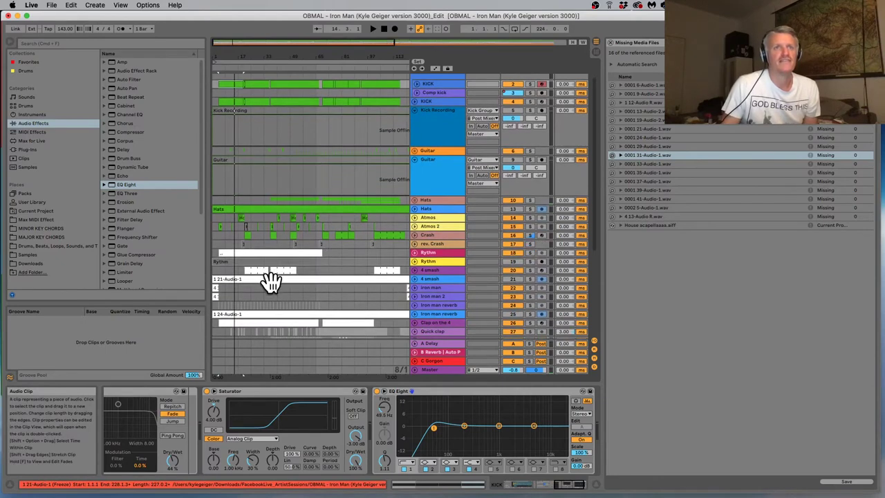
left_click(271, 282)
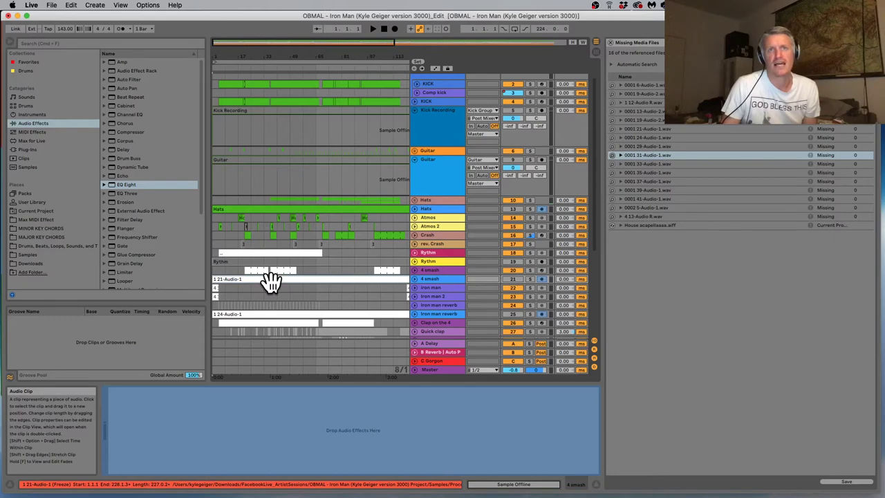
scroll(282, 196, "down", 2)
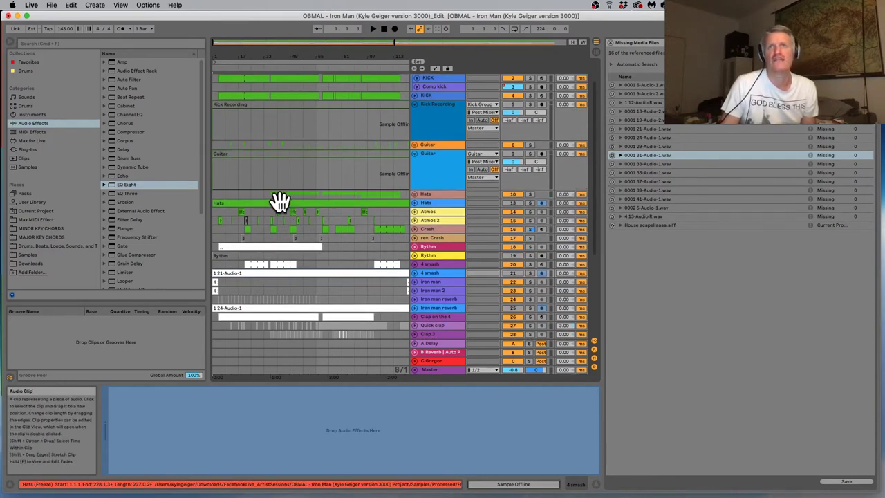
left_click(643, 113)
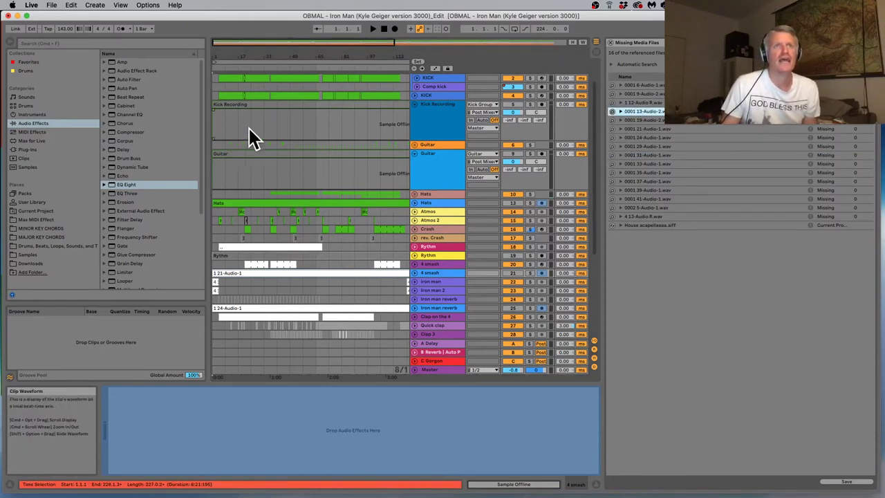
scroll(249, 138, "up", 2)
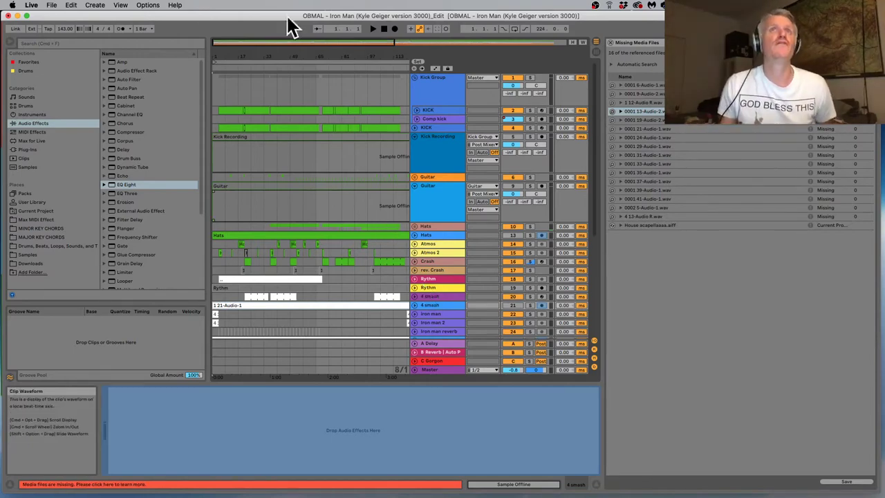
Save the Live Set as a new version with its file name ending in "_Edit-2"
left_click(52, 6)
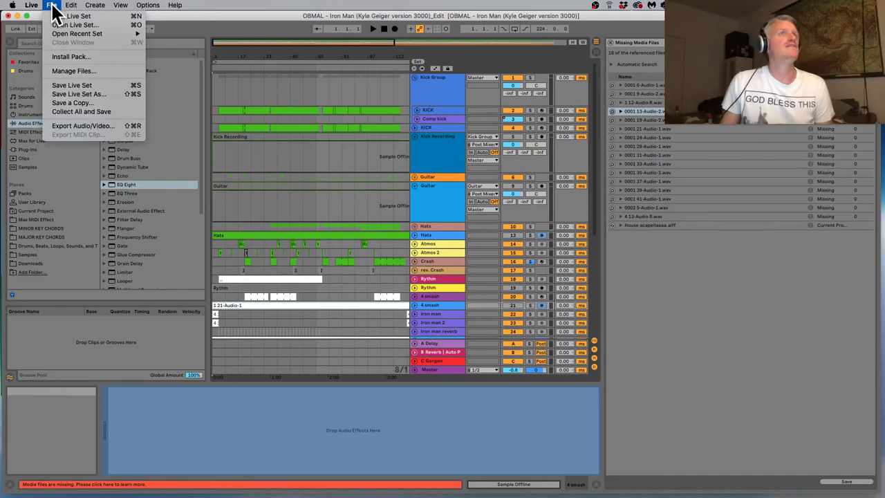
left_click(84, 93)
key("Right")
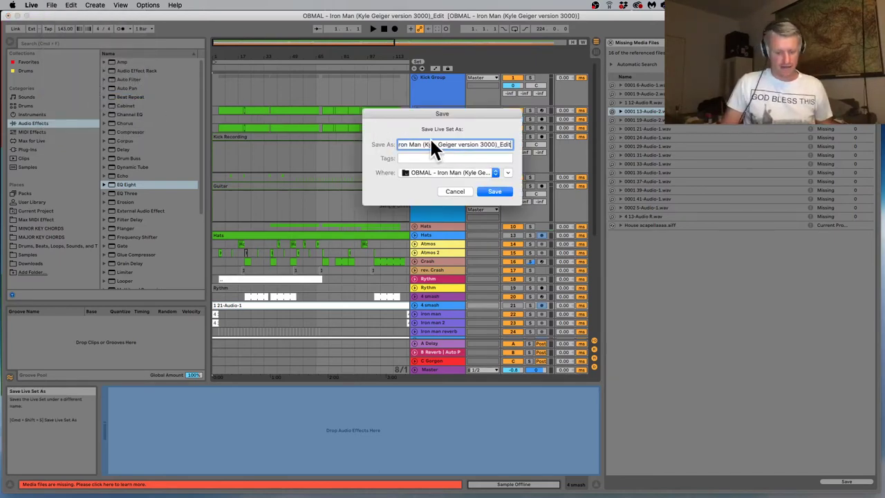
key("BackSpace")
key("BackSpace")
key("BackSpace")
key("BackSpace")
key("BackSpace")
key("Return")
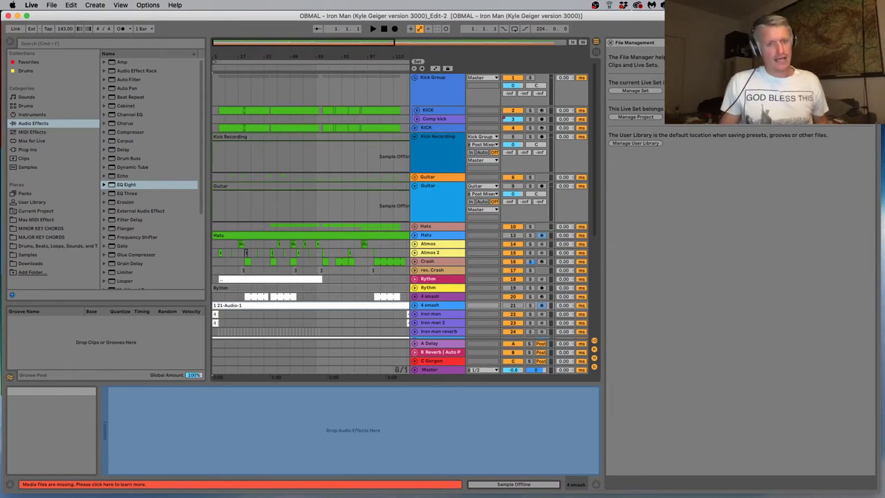
Switch to the techno1 project, inspect the pad clip at bar 39, and play the arrangement from the beginning
key("super+Tab")
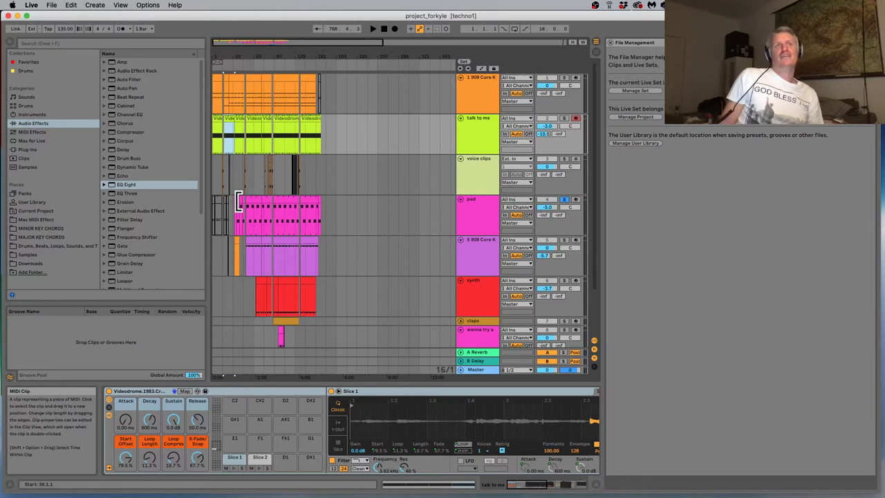
left_click(239, 201)
left_click(239, 201)
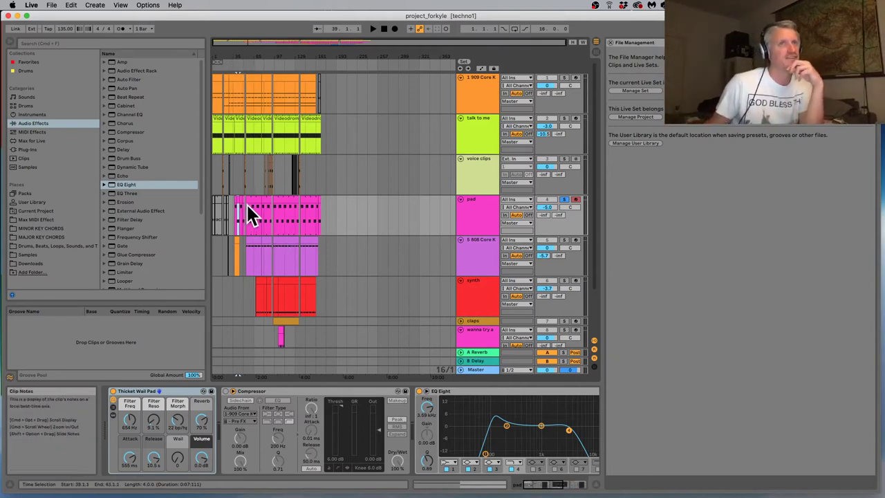
left_click(382, 29)
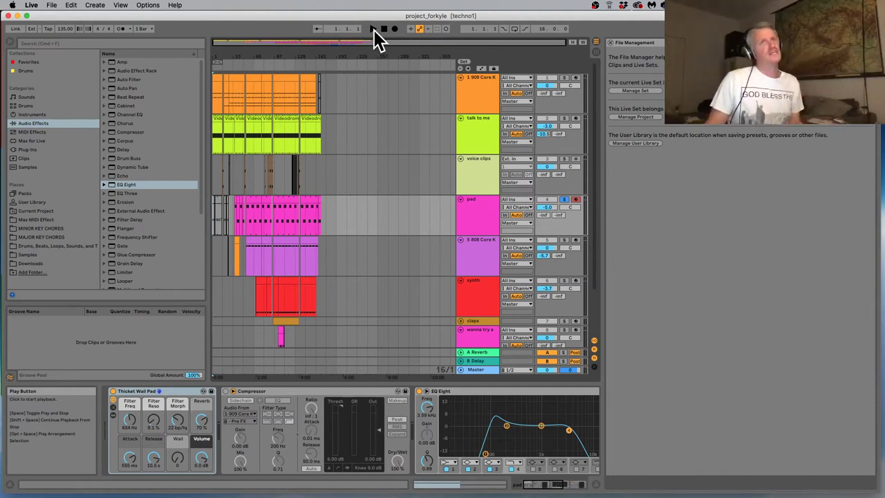
left_click(373, 30)
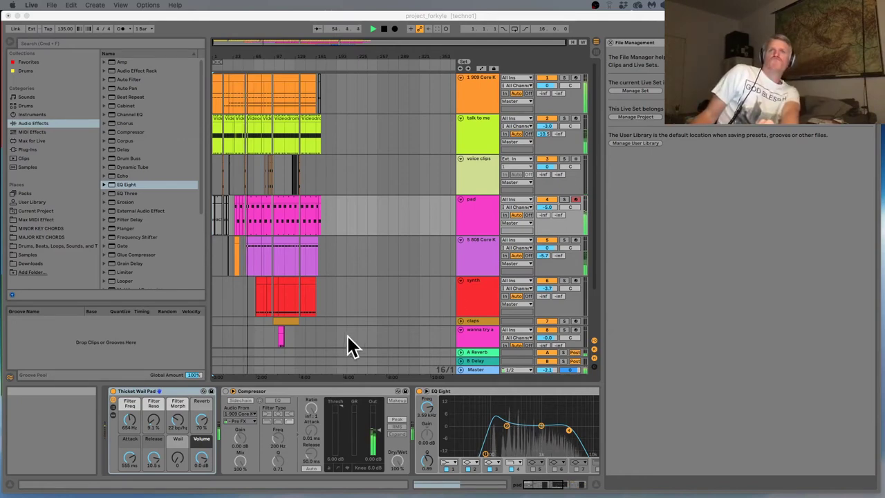
Inspect the devices on the talk to me and voice clips tracks and restart playback from the beginning
left_click(483, 126)
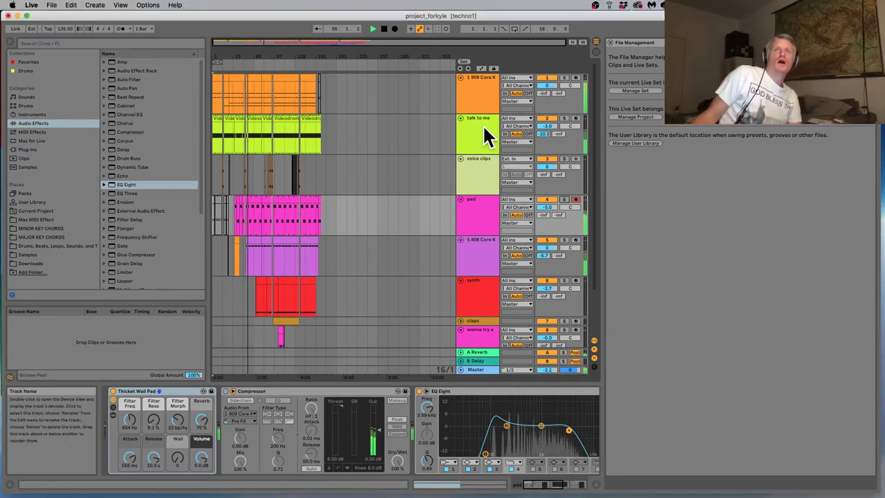
left_click(483, 126)
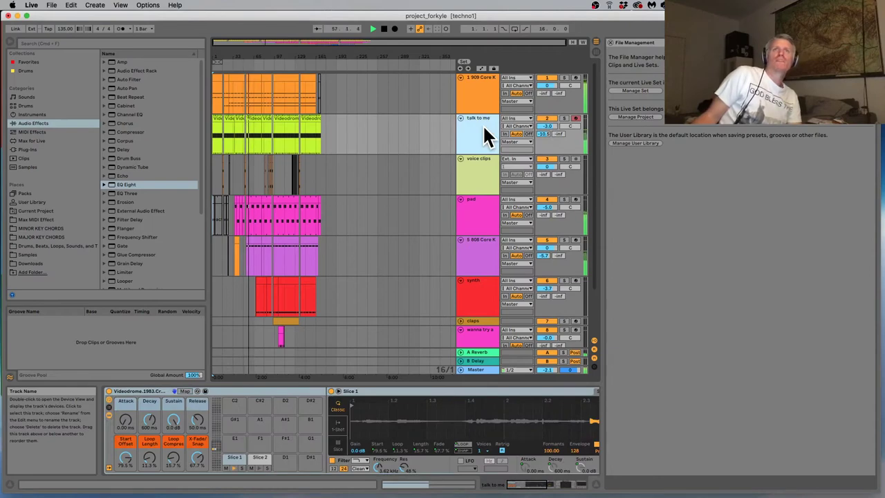
left_click(482, 173)
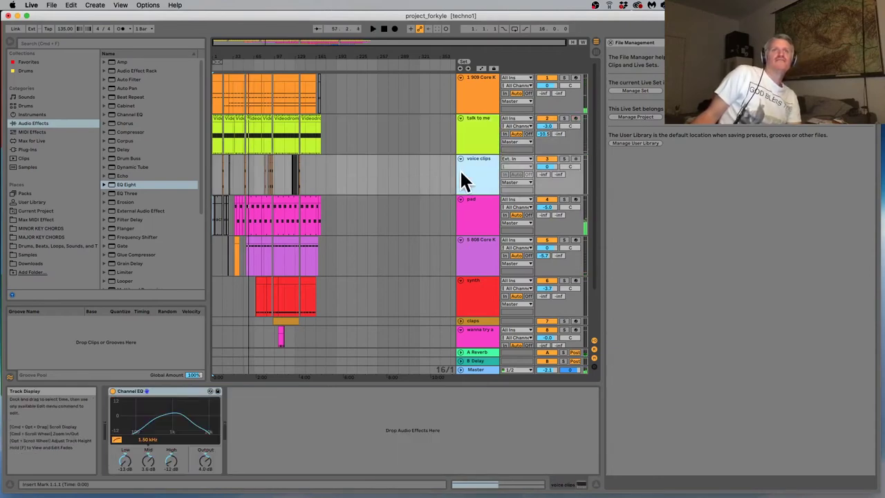
key("space")
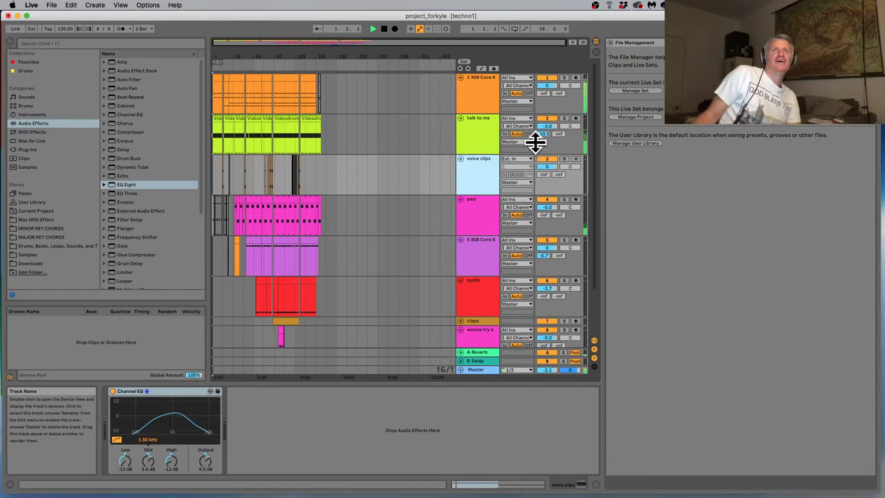
Solo the talk to me track and display its Slice 1 Simpler beside the Echo device
left_click(562, 118)
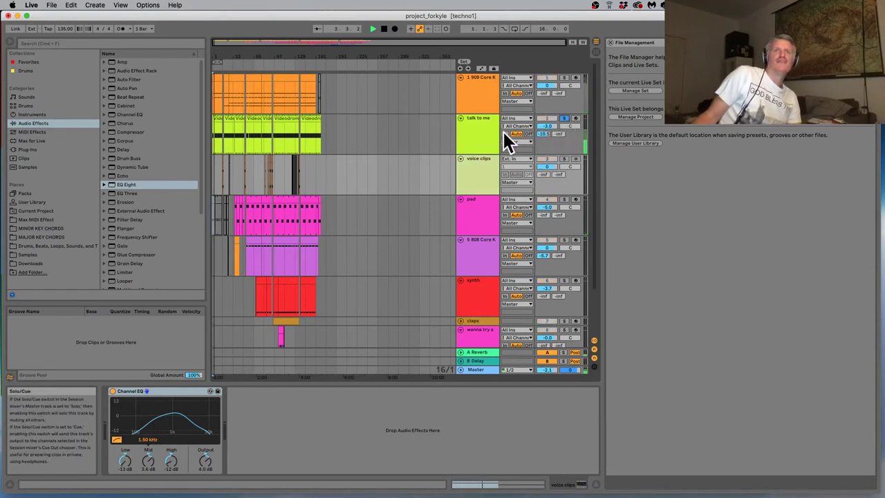
left_click(478, 136)
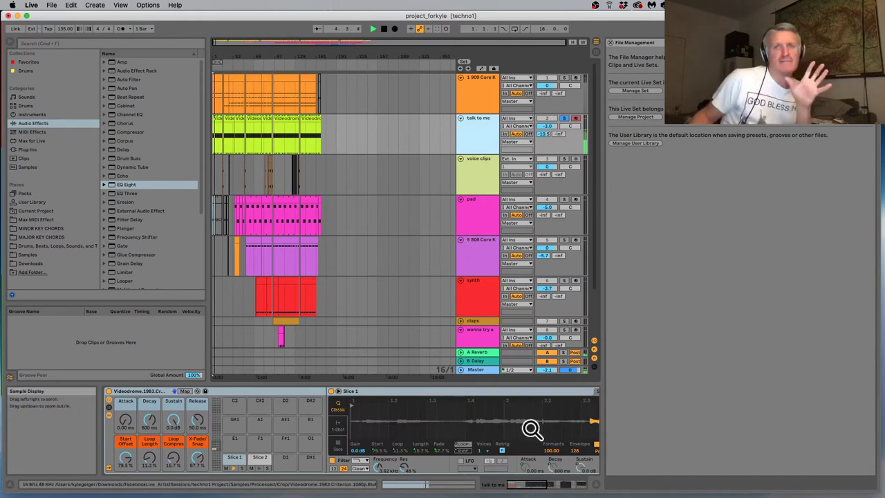
left_click_drag(515, 485, 539, 487)
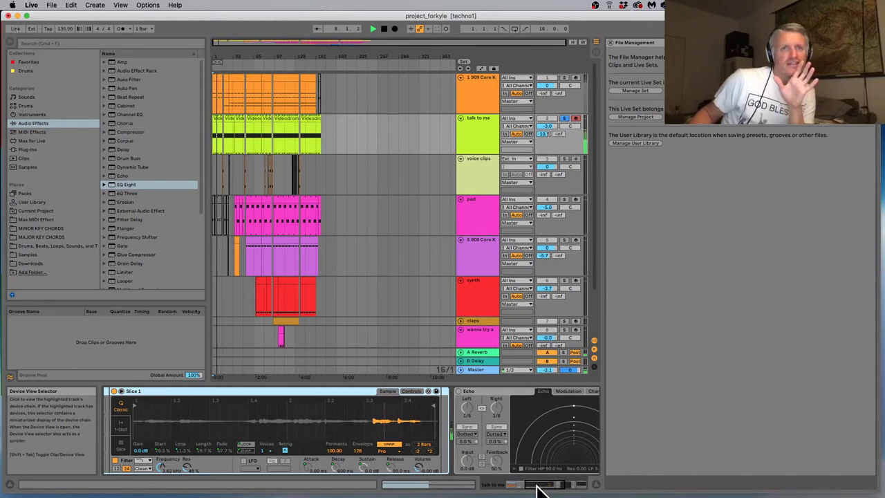
Check Slice 1's Release control and compare the sample's sound in 1-Shot and Classic playback modes
left_click(397, 469)
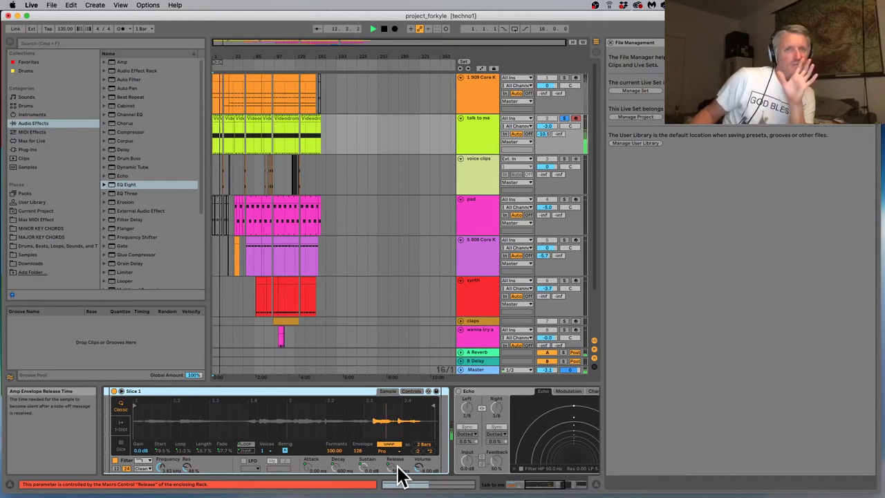
left_click(124, 425)
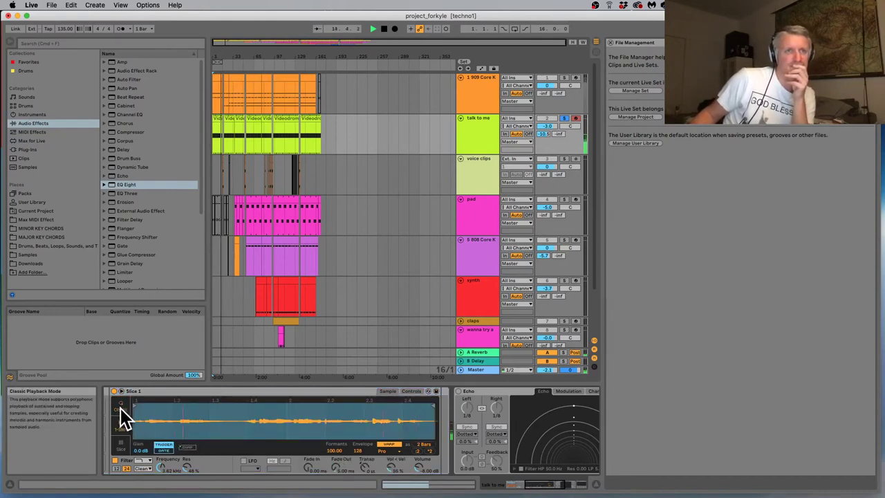
left_click(120, 407)
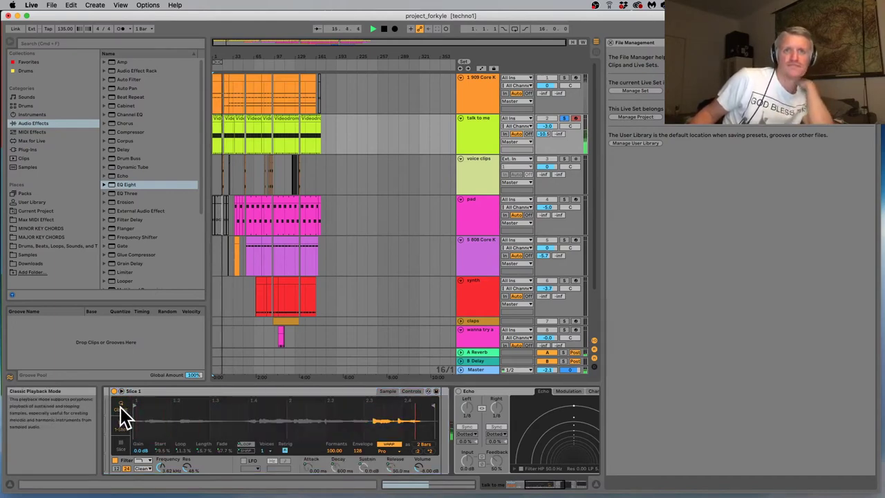
Set the Videodrome rack's macros to Attack 0.00 ms, Decay 938 ms and Release 60.0 s while auditioning the sample
left_click(529, 486)
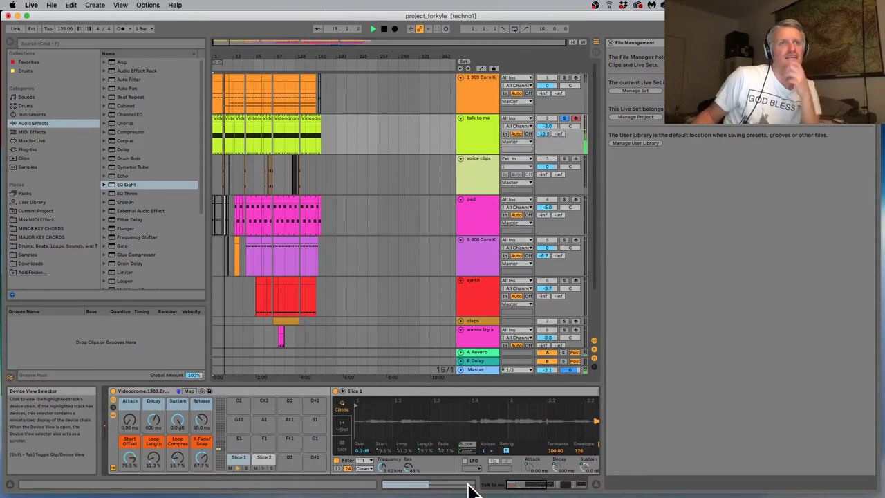
left_click_drag(203, 419, 202, 338)
left_click_drag(152, 422, 152, 373)
left_click_drag(129, 420, 129, 415)
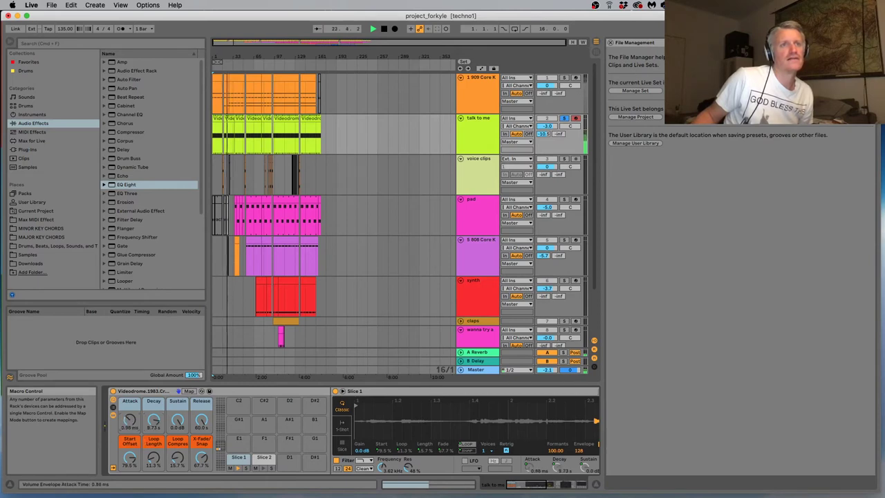
left_click_drag(159, 407, 159, 436)
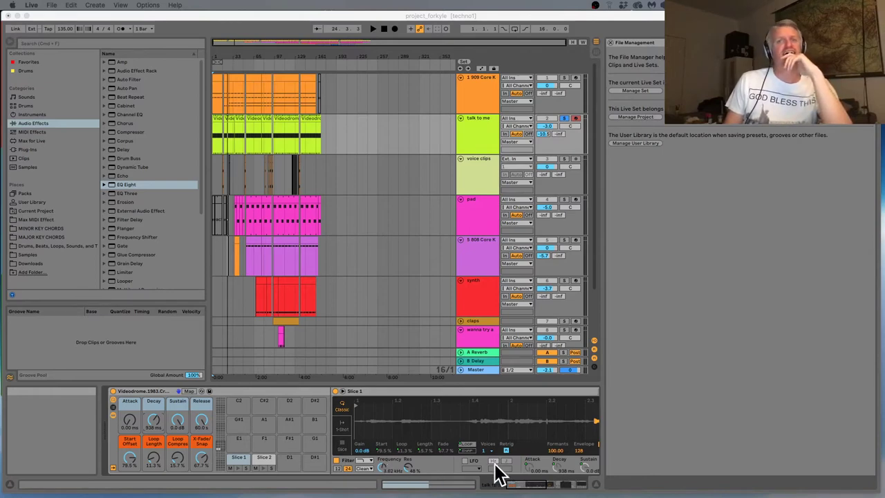
Unsolo the talk to me track and audition the full mix with that track muted
left_click(525, 484)
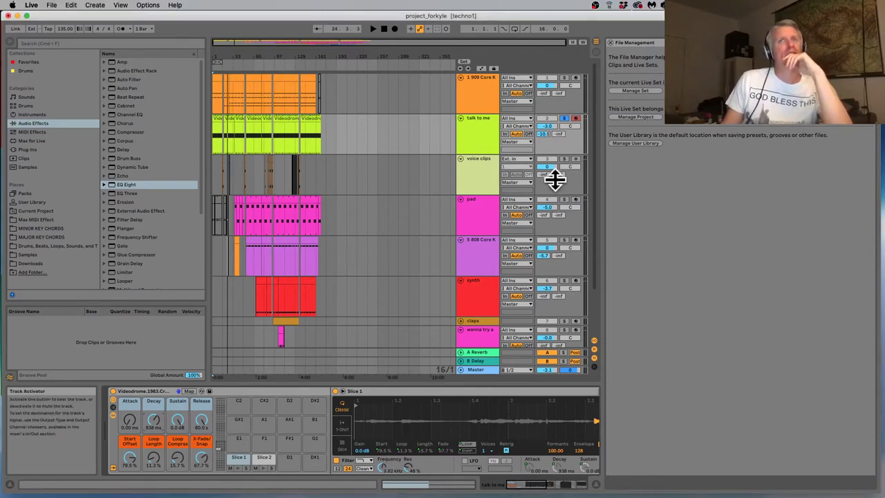
left_click(565, 117)
key("space")
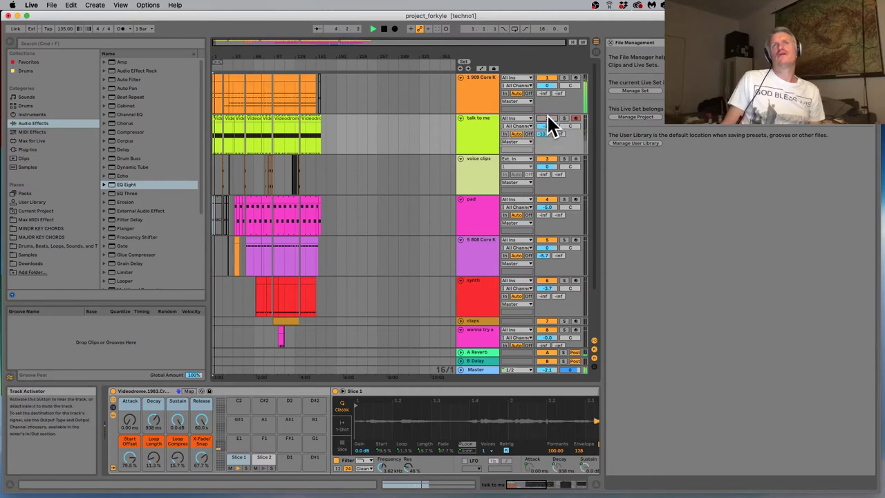
Replay the arrangement with the talk to me track active and compare its sound with Echo on and off
left_click(483, 128)
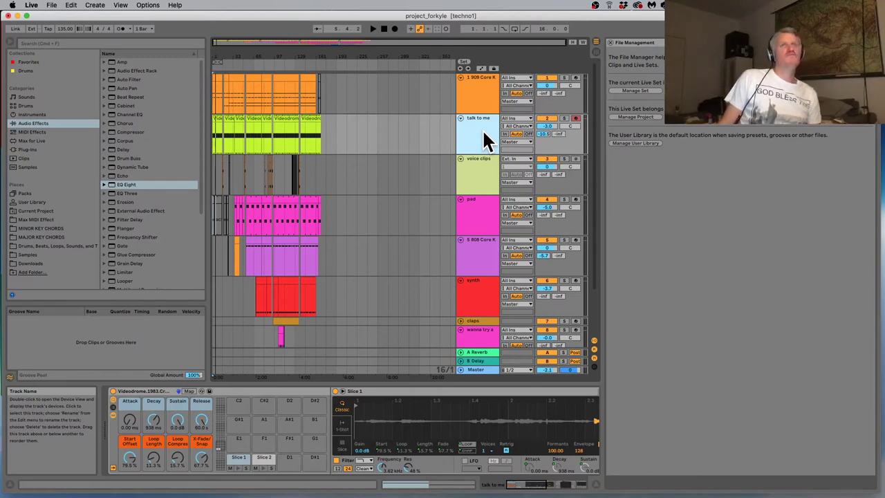
key("space")
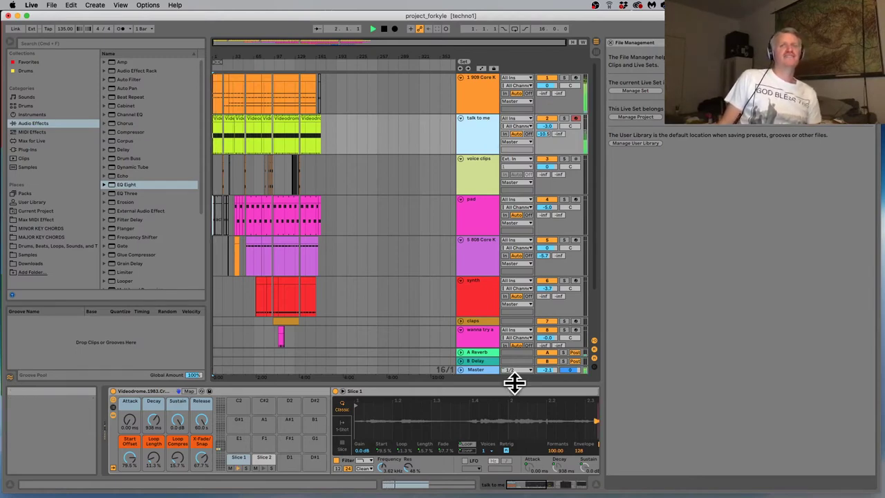
left_click_drag(537, 481, 553, 490)
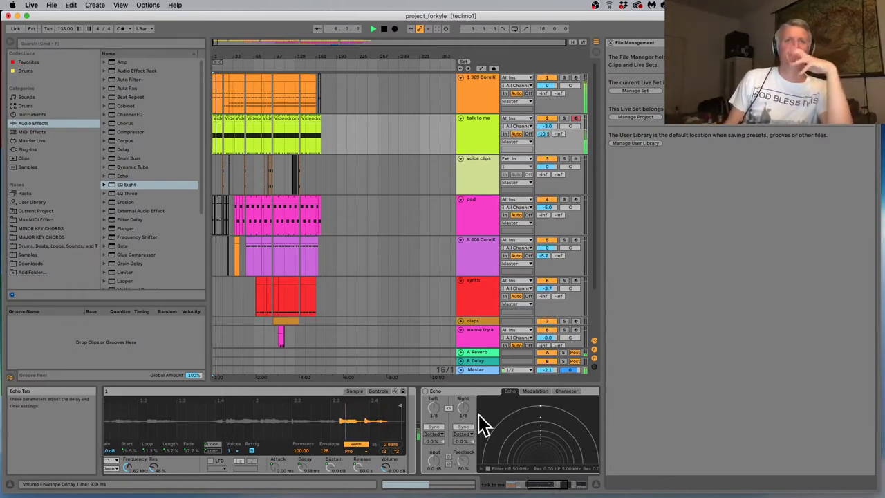
left_click(427, 390)
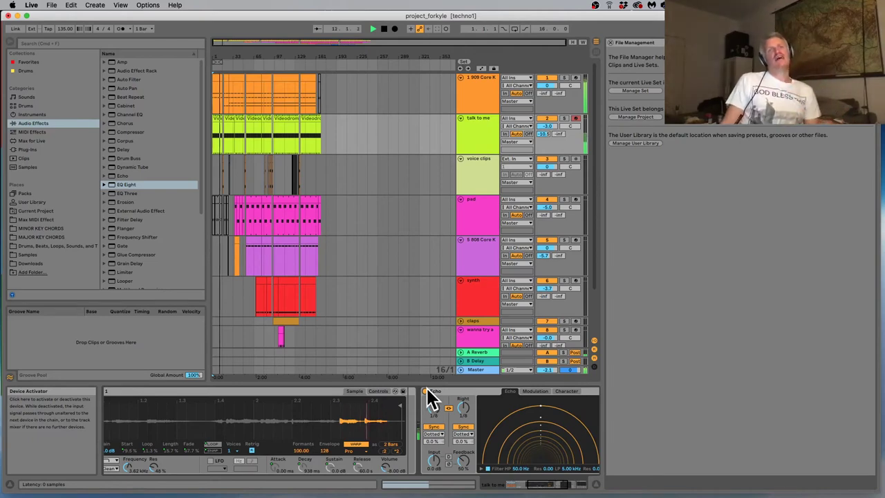
left_click(427, 390)
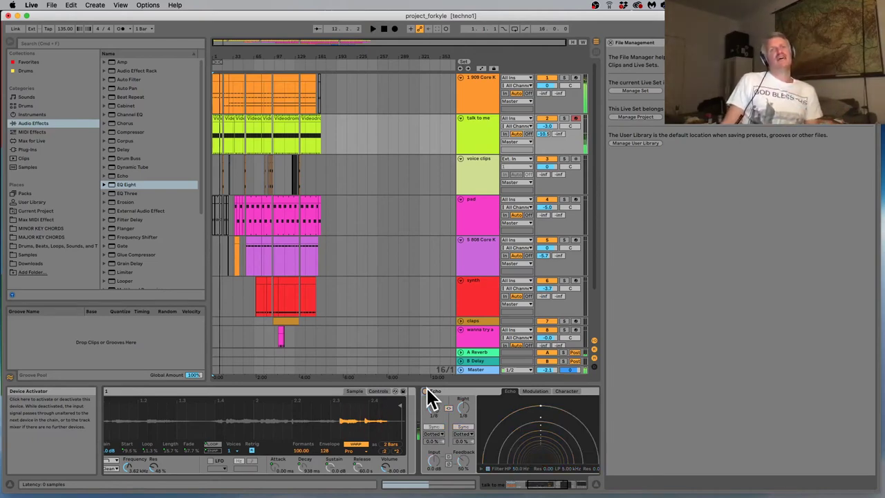
Play the arrangement from bar 19 and review the talk to me track's Echo and device chain and the A Reverb return
left_click(225, 121)
key("space")
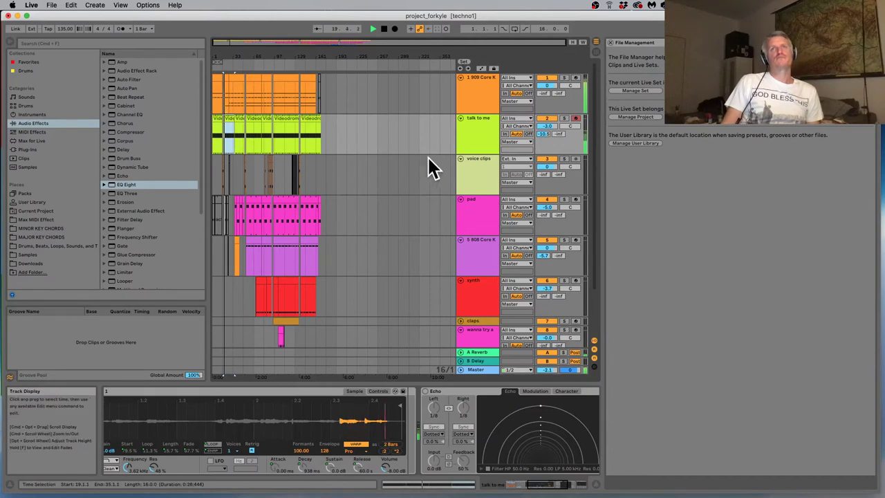
left_click(482, 135)
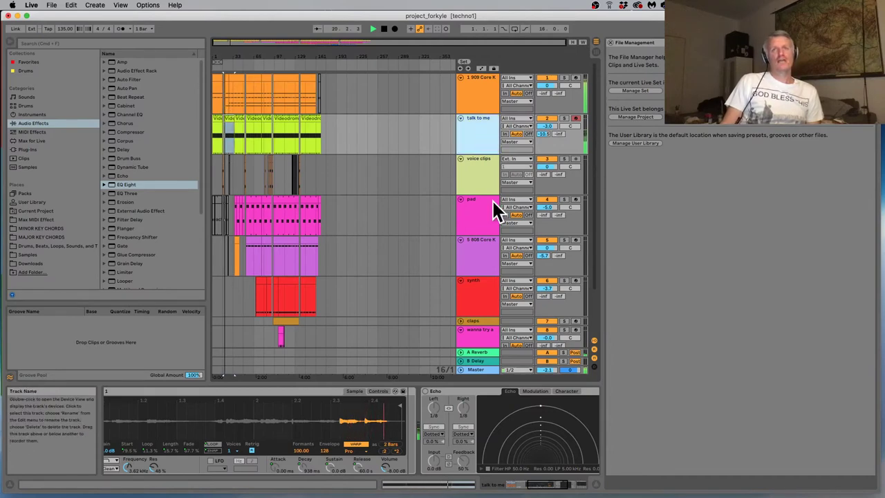
left_click(442, 400)
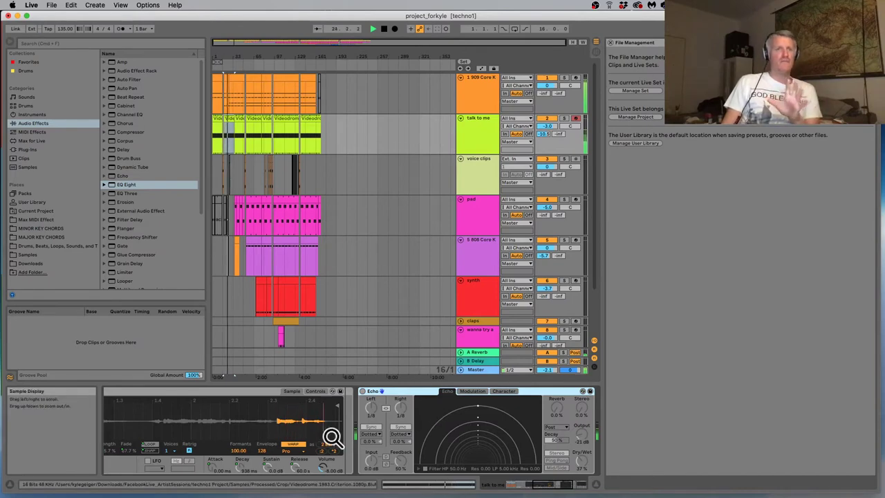
left_click(509, 484)
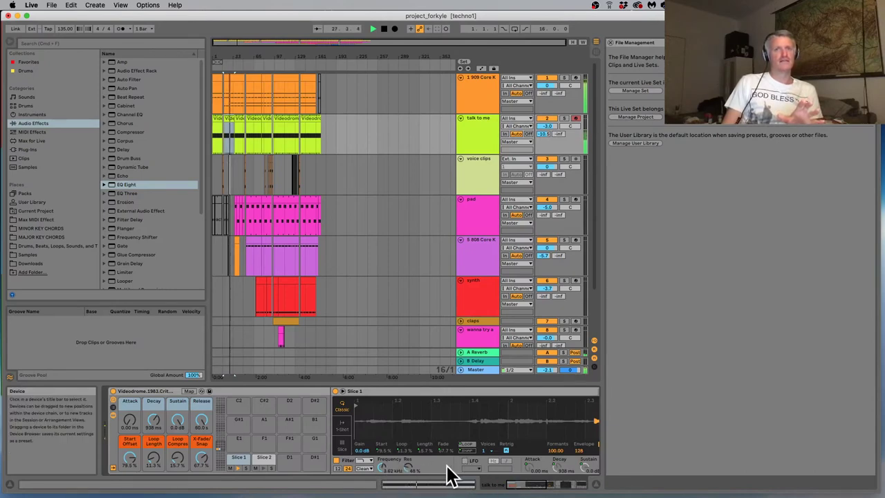
left_click(531, 486)
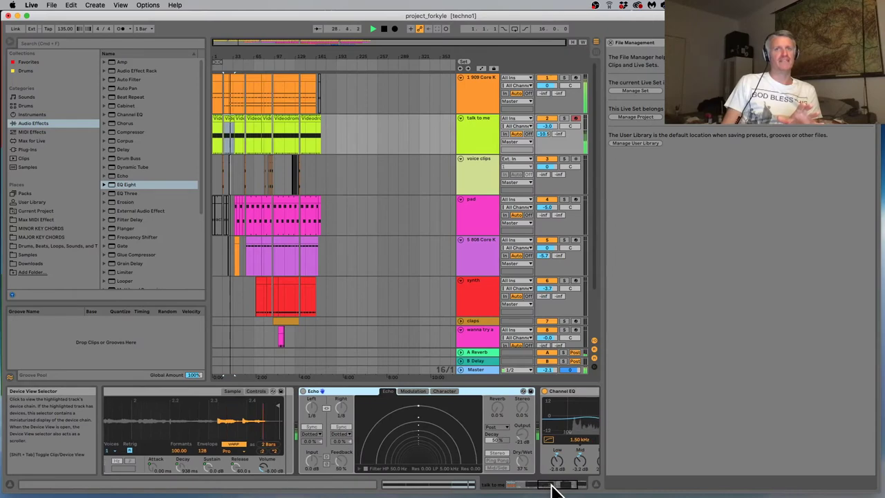
left_click(474, 352)
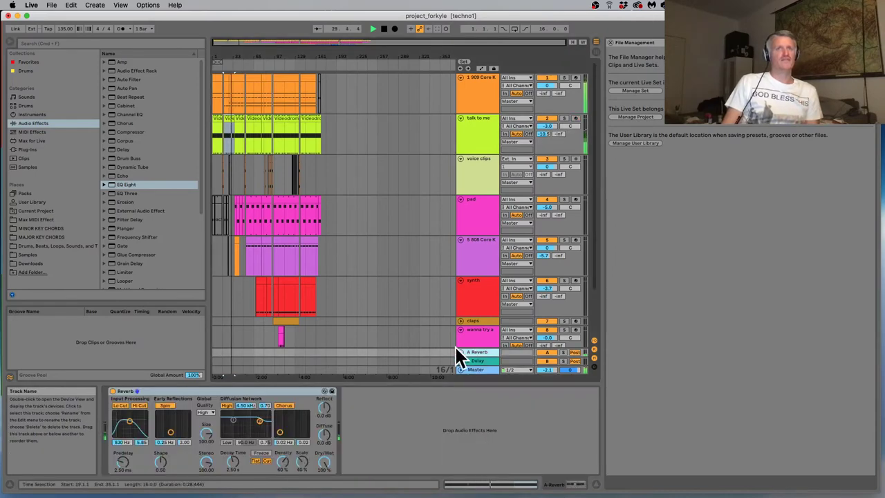
Show the automation lanes and display the Mixer's A-Reverb send automation on the talk to me track
left_click(469, 128)
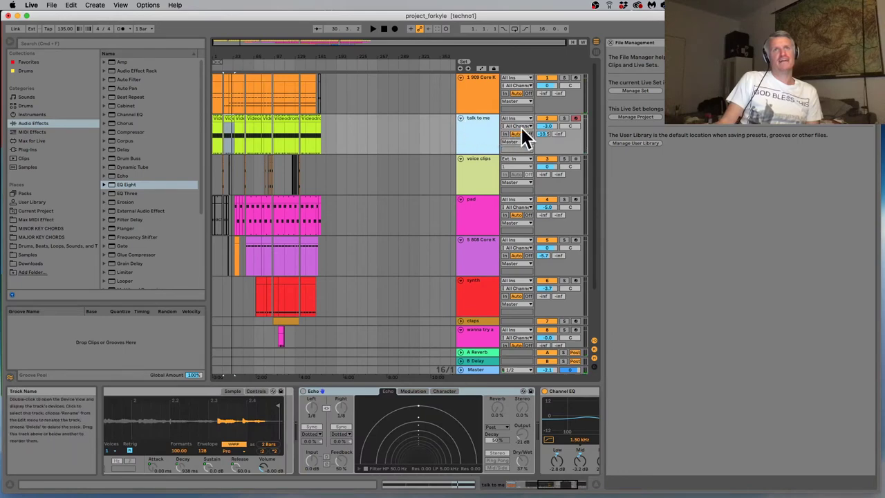
key("a")
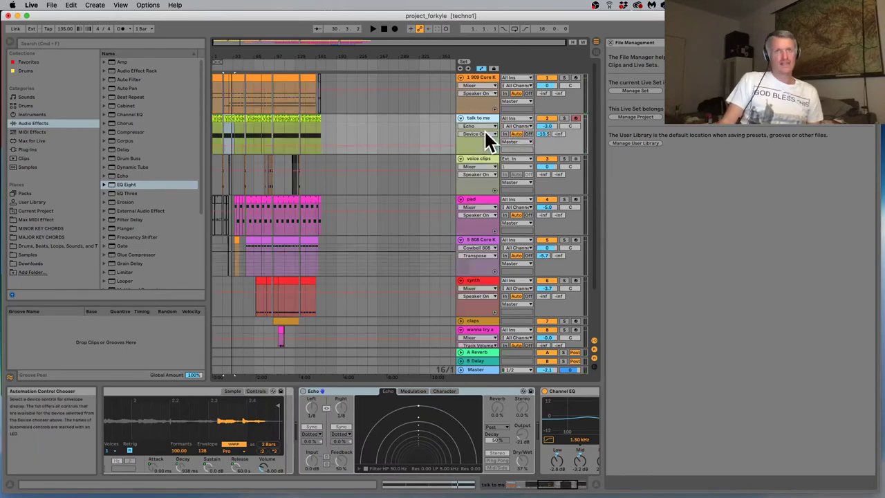
left_click(481, 125)
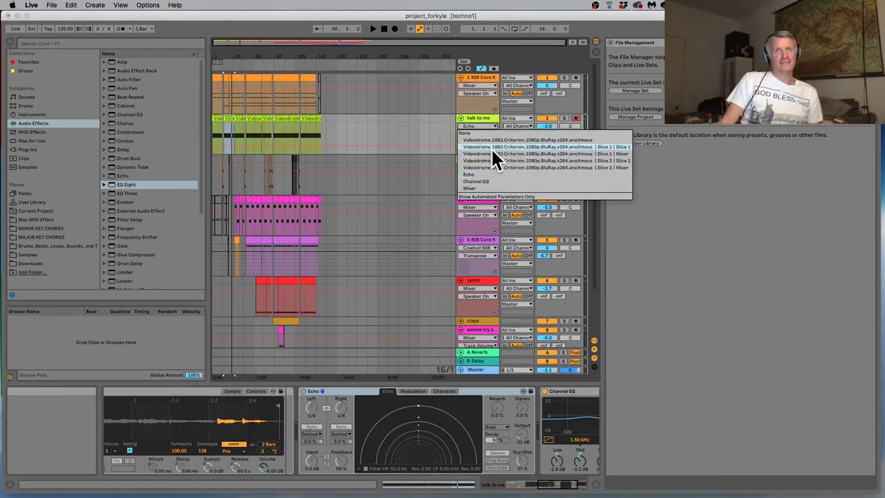
left_click(496, 188)
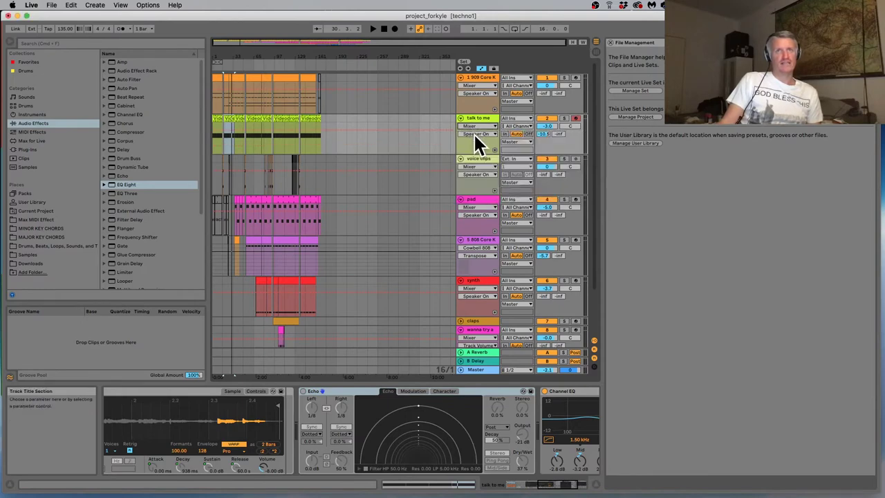
left_click(474, 133)
left_click(482, 167)
Draw an A-Reverb send ramp rising to 0 dB across the talk to me clip starting at bar 19 during playback
key("space")
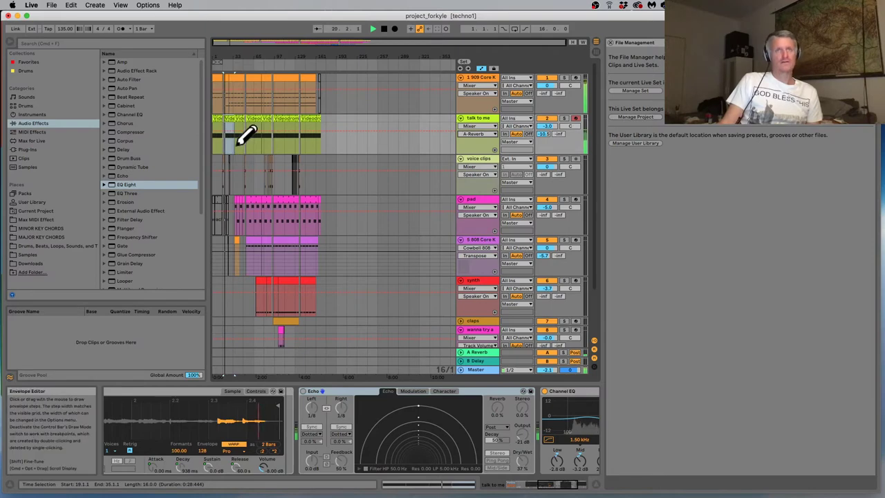
left_click_drag(237, 136, 231, 118)
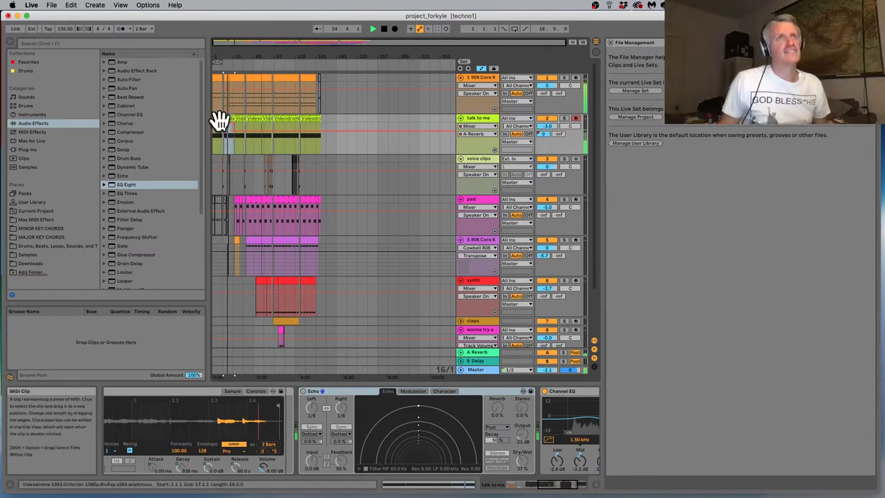
left_click(219, 122)
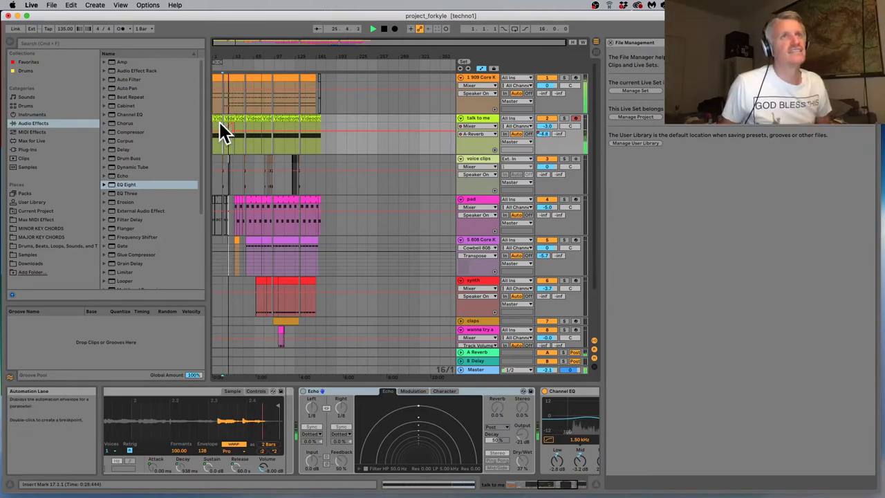
left_click(228, 121)
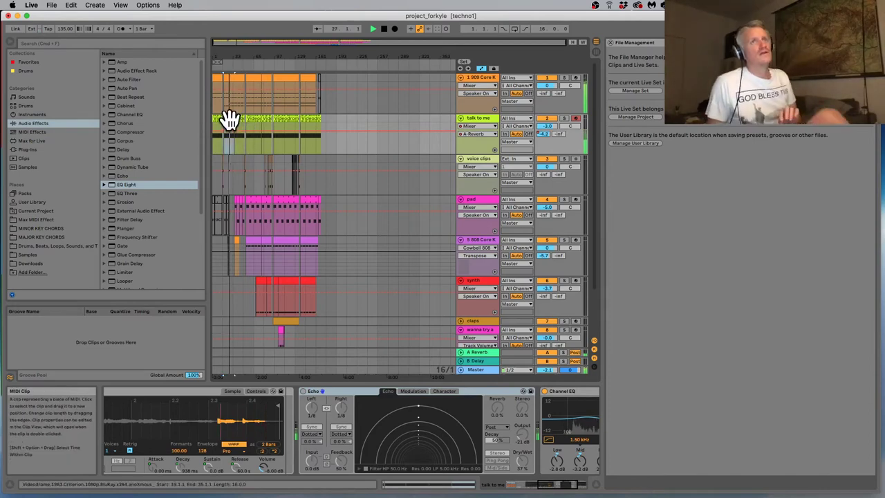
Extend the following talk to me clip back to bar 33 and lower its A-Reverb automation to about -12.5 dB there
key("z")
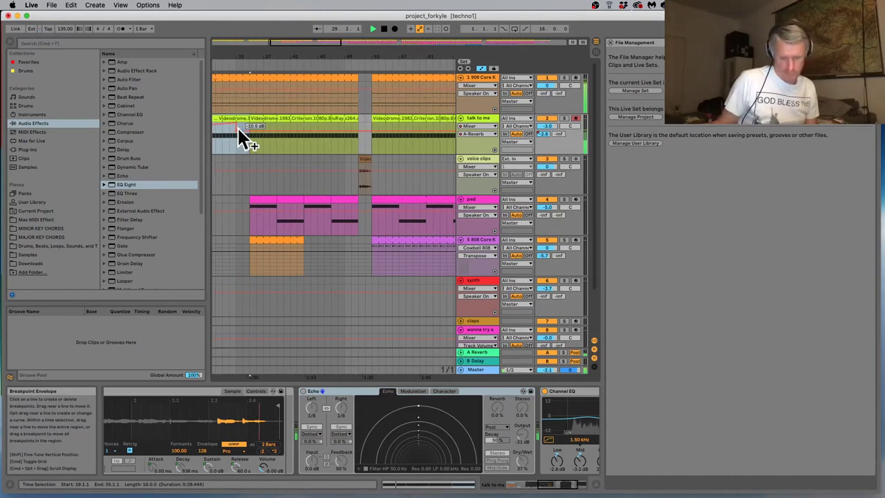
key("b")
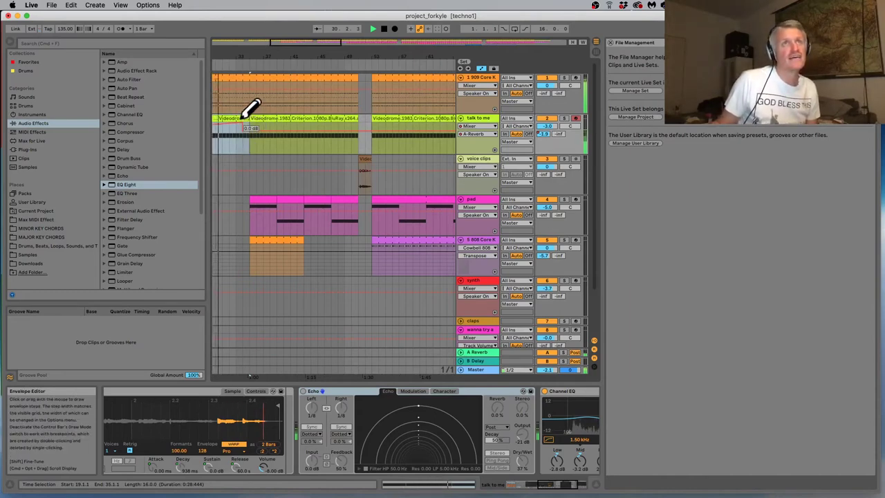
left_click_drag(254, 121, 235, 122)
key("b")
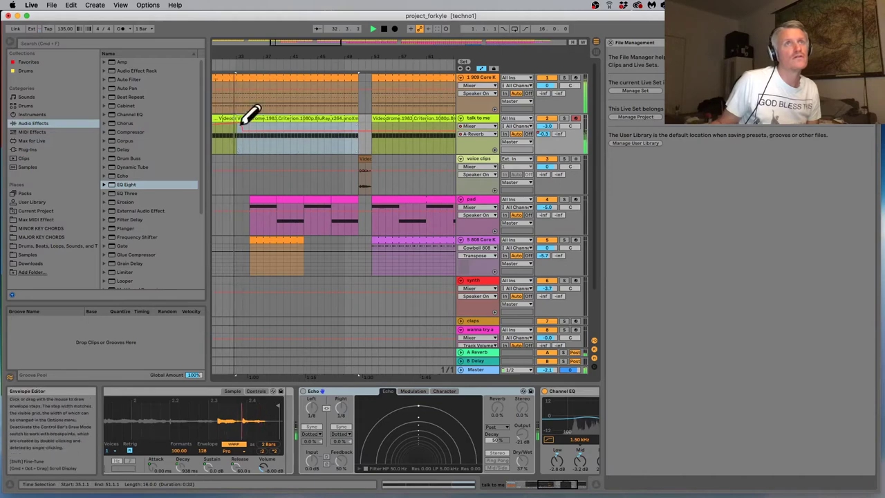
left_click_drag(240, 123, 269, 122)
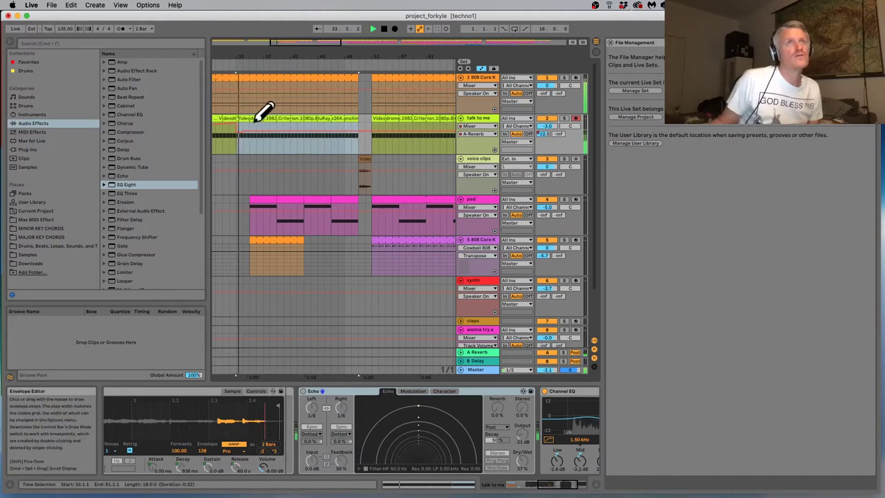
key("space")
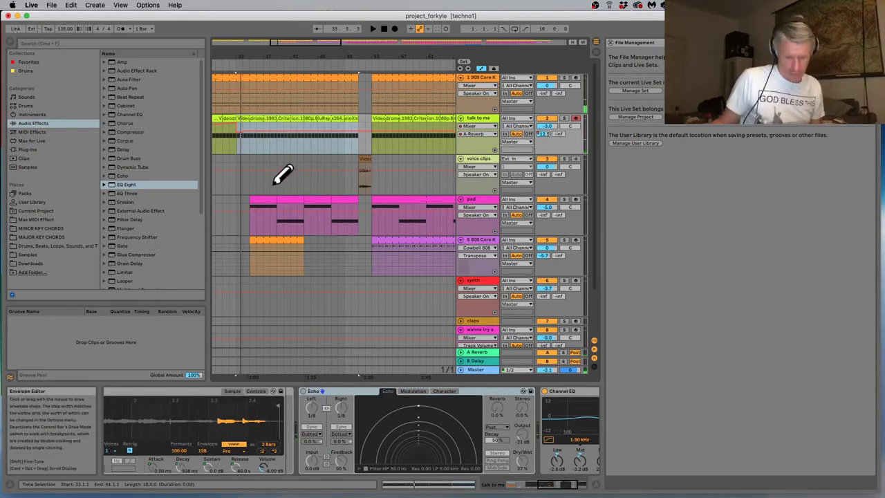
Split the talk to me clip at bar 34 and open the one-bar section from bar 33 for note editing
left_click(242, 139)
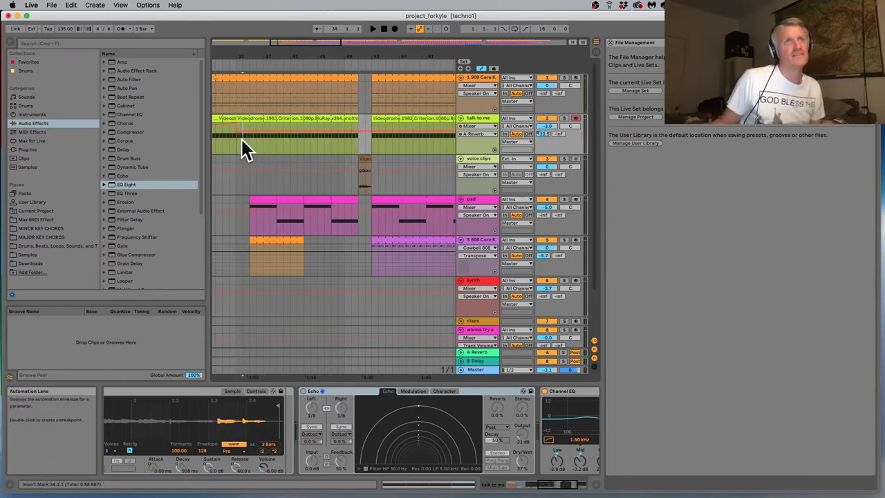
key("super+e")
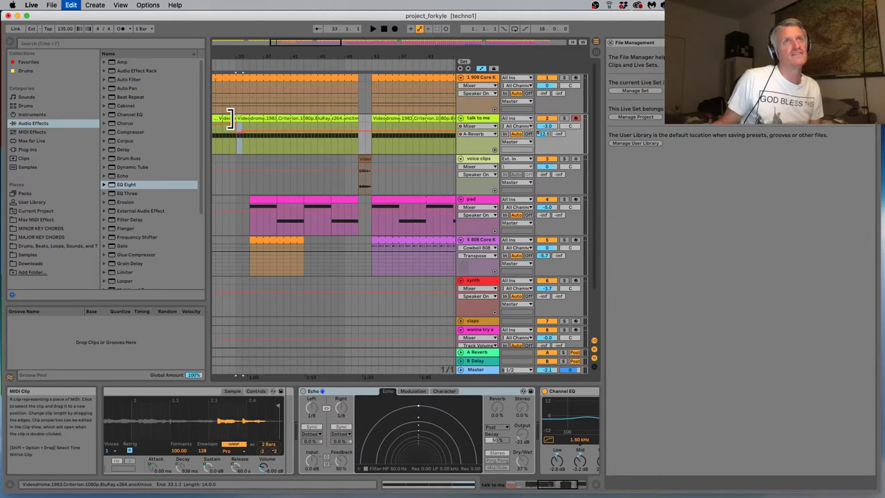
key("space")
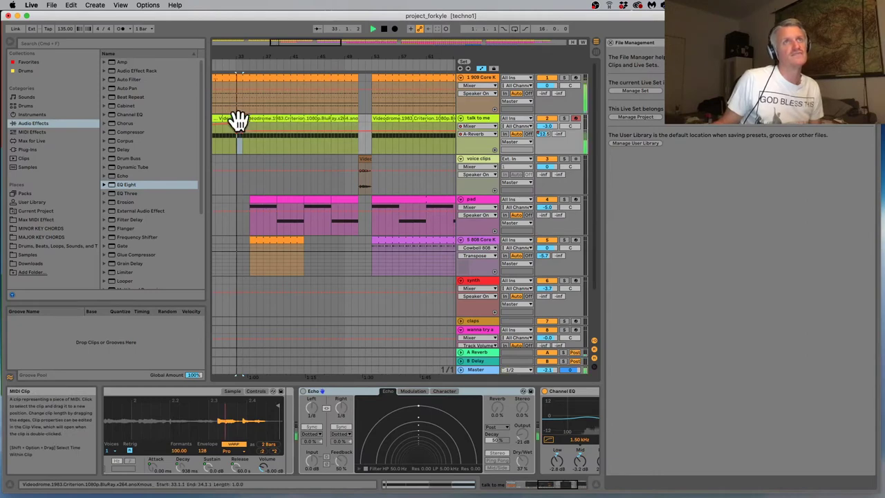
left_click(395, 484)
left_click(349, 364)
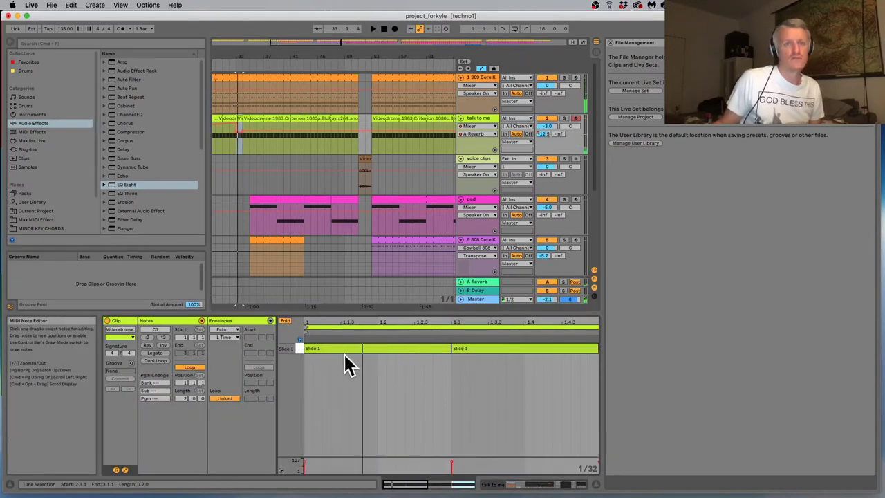
Shorten the first Slice 1 note to an eighth note and duplicate it to fill the clip up to 1.3
key("b")
left_click(326, 347)
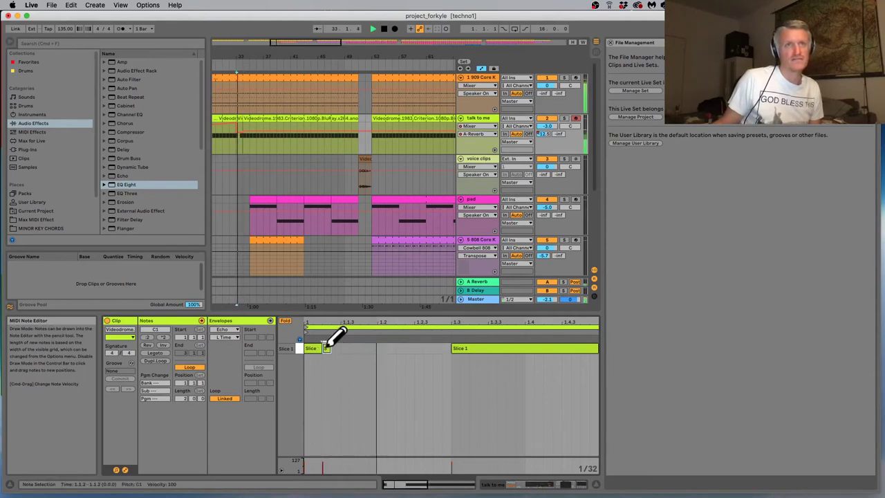
key("space")
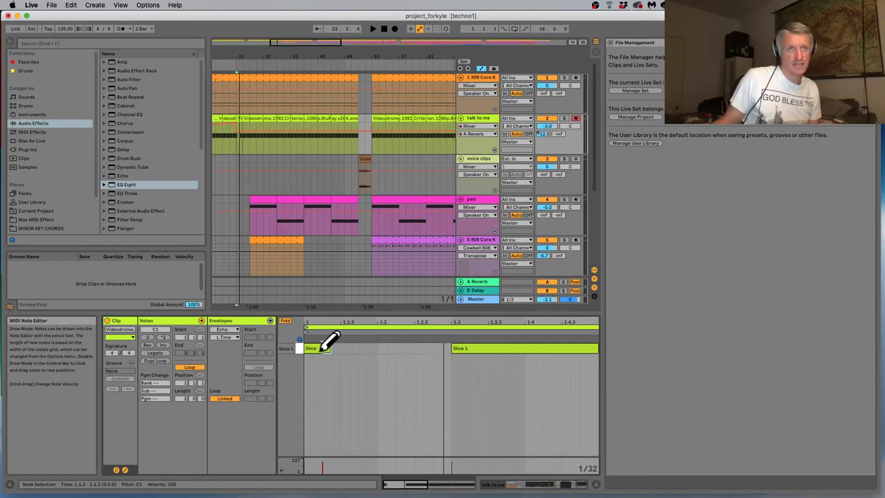
key("space")
left_click_drag(317, 349, 339, 348)
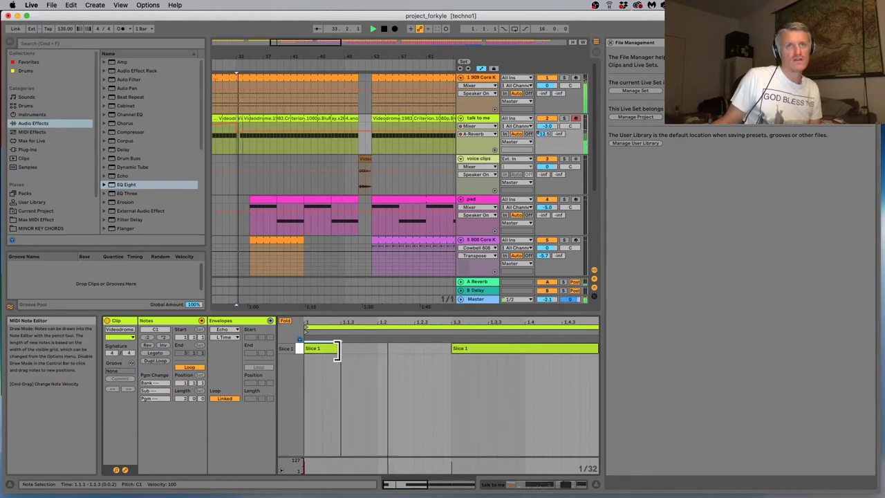
key("space")
key("super+d")
key("super+d")
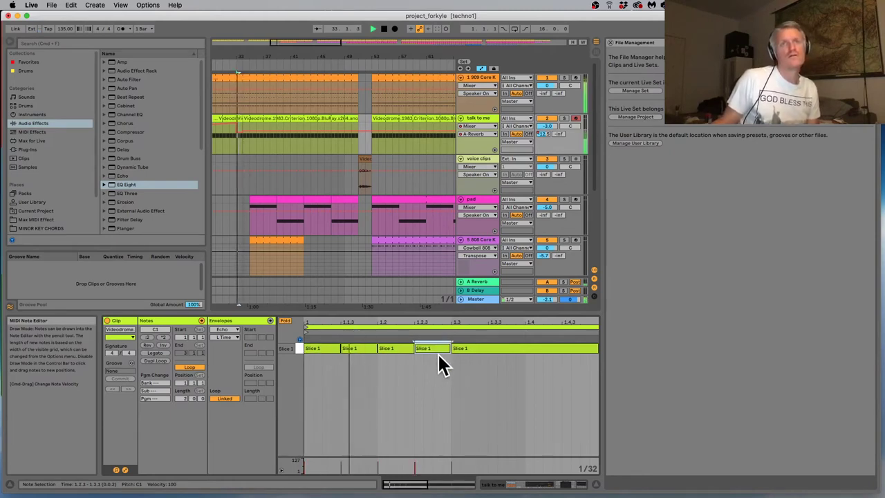
Replace the third and fourth eighth notes with one Slice 1 note spanning 1.2 to 1.3 and audition the rhythm
left_click(387, 349)
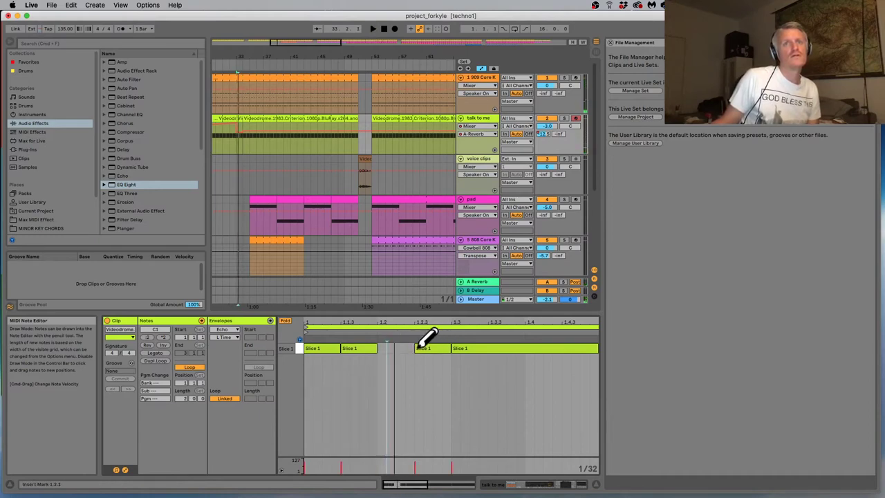
left_click_drag(415, 349, 377, 350)
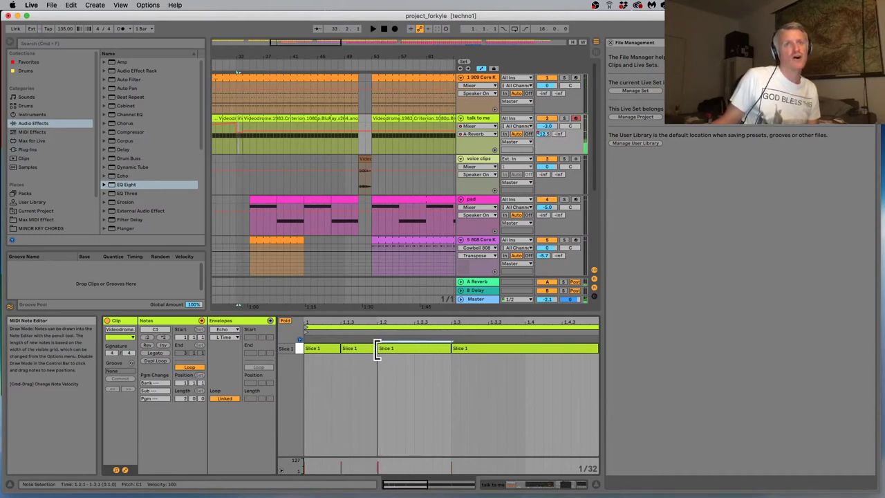
key("space")
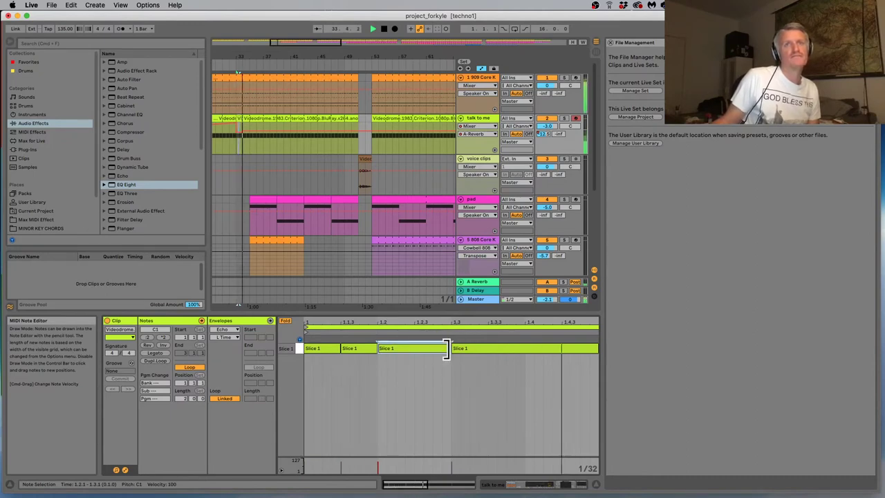
left_click_drag(446, 348, 450, 348)
key("space")
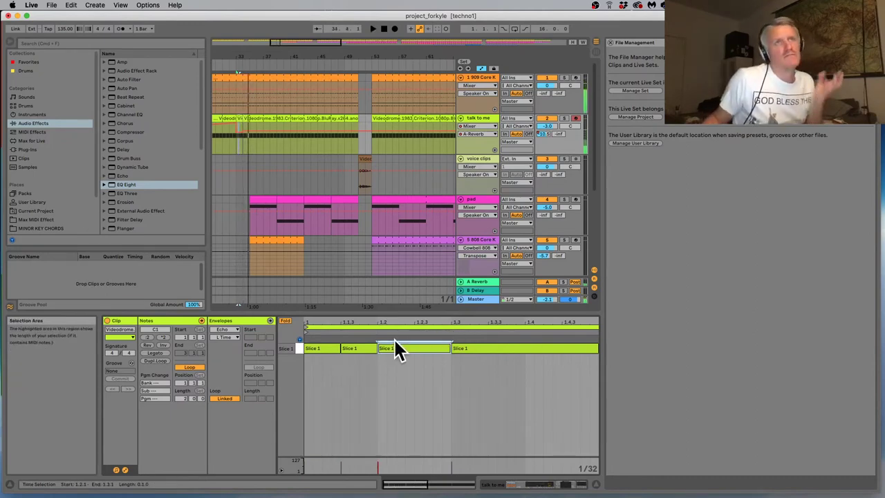
Replace the first eighth note with four consecutive 1/32 Slice 1 notes and play back the resulting stutter
key("b")
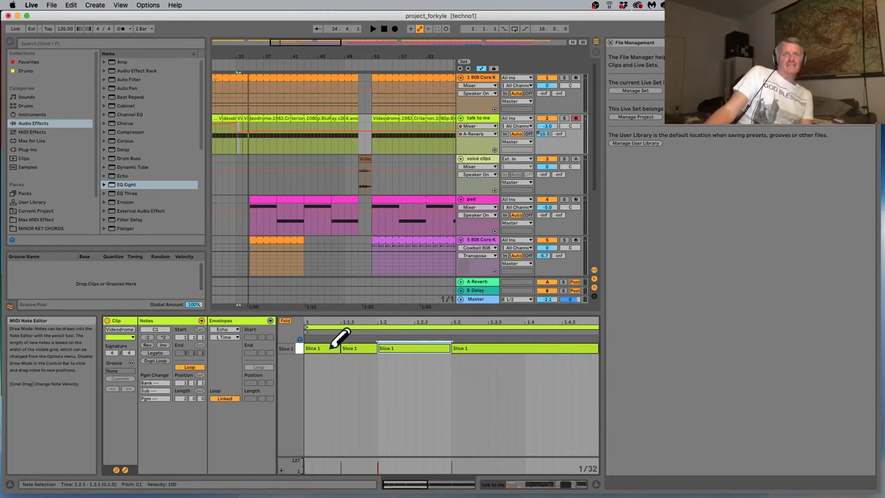
left_click(331, 348)
left_click(317, 348)
left_click(308, 348)
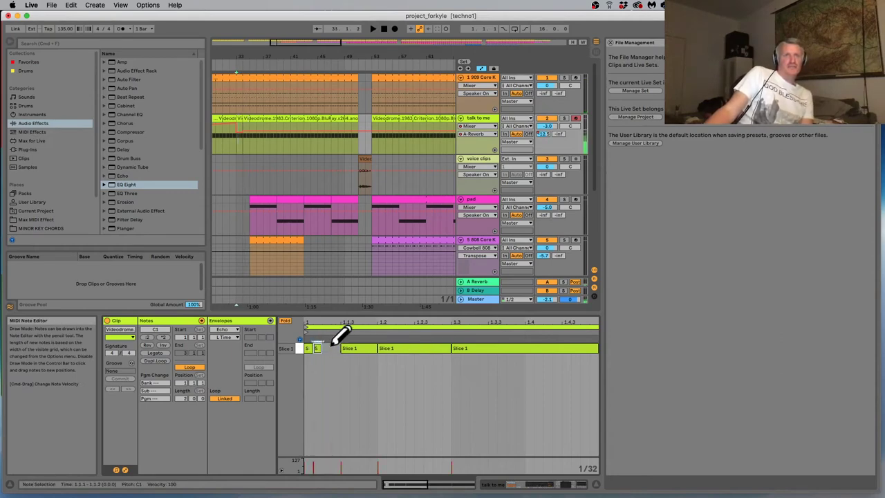
left_click(326, 348)
left_click(335, 347)
key("space")
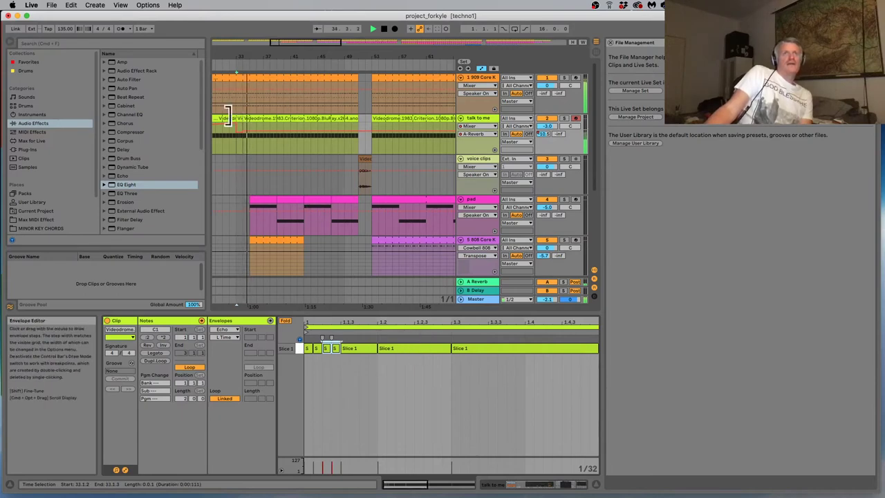
key("space")
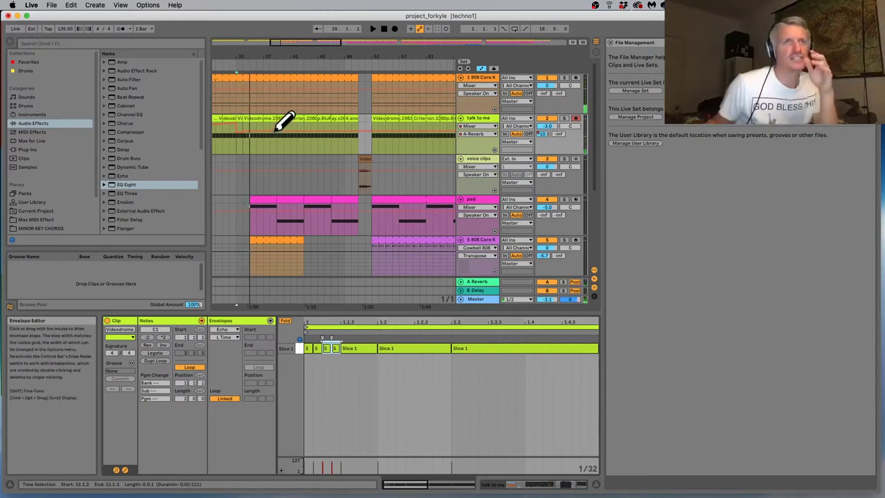
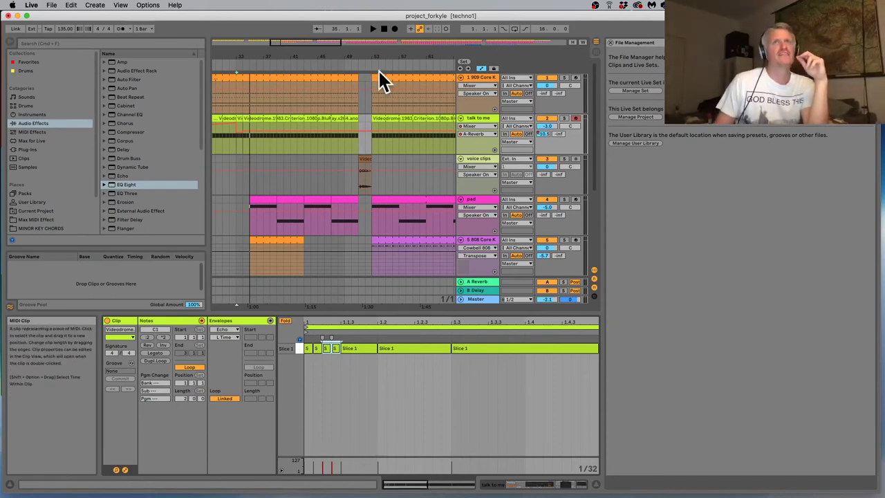
Shorten the talk to me clip that starts at bar 34 to end at bar 41, and play it back
left_click_drag(336, 44, 336, 31)
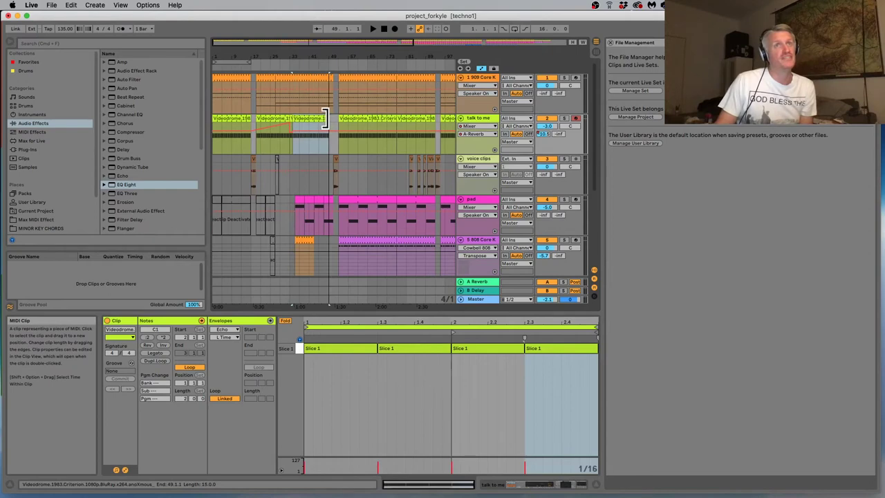
left_click_drag(323, 117, 308, 119)
key("space")
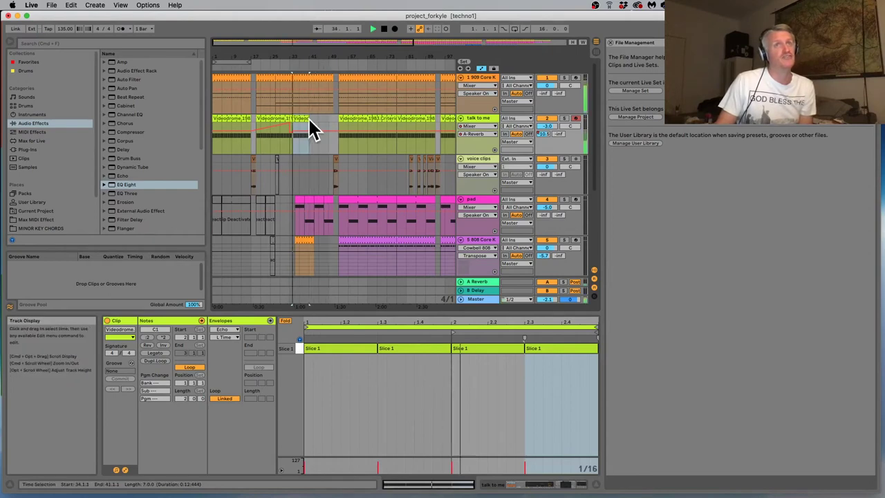
Show the slice mixer's Chain Volume automation on the talk to me track
left_click(471, 125)
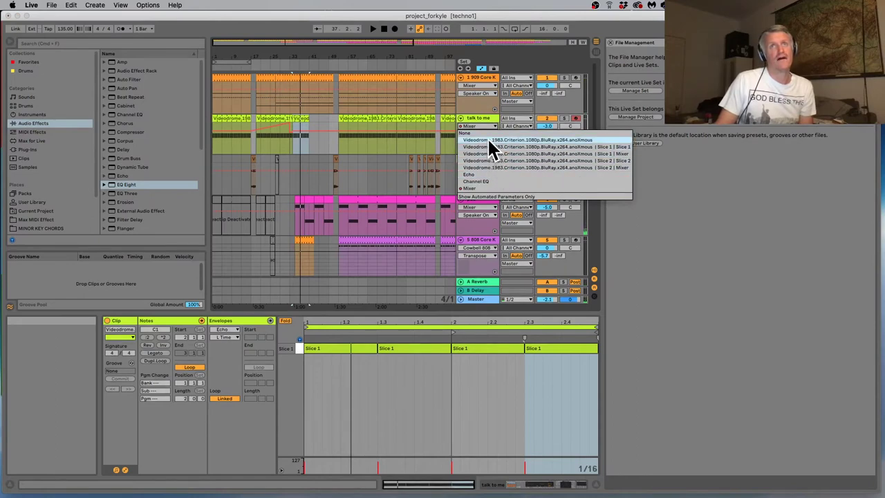
left_click(490, 142)
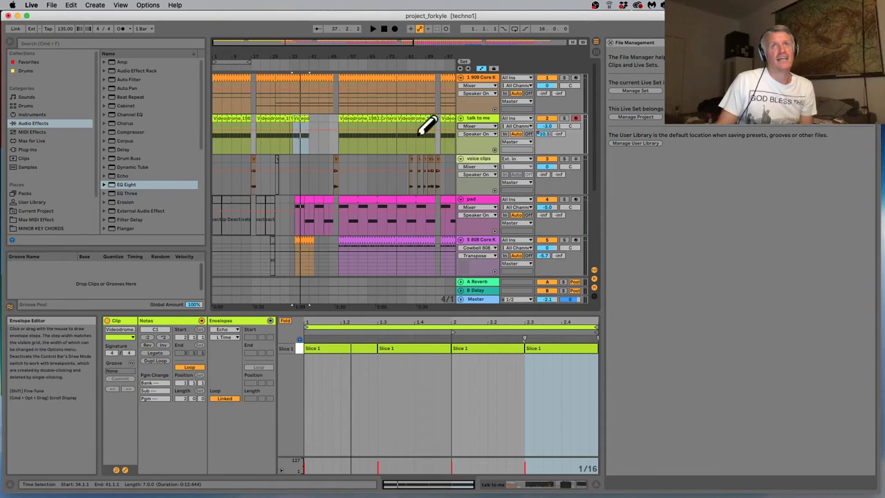
left_click(468, 132)
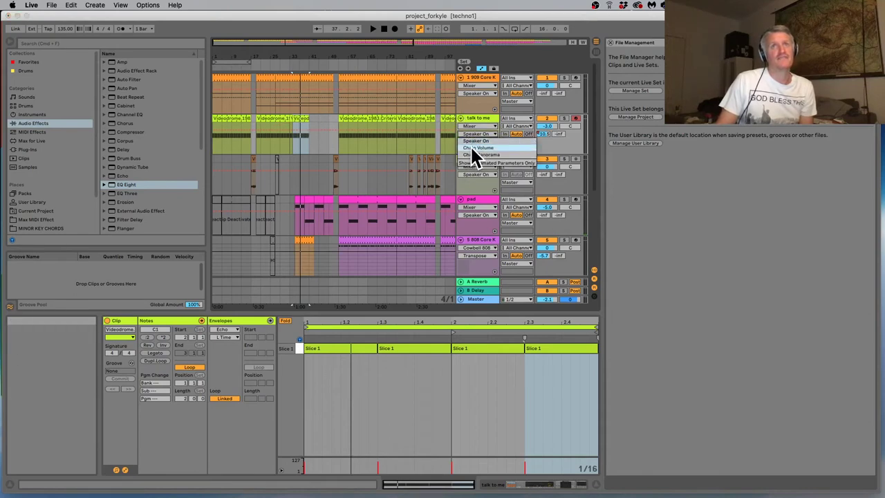
left_click(472, 146)
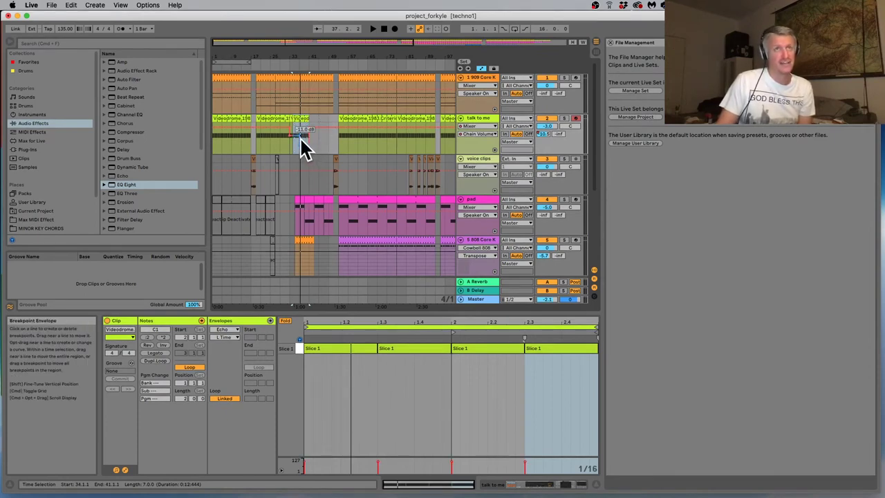
Try a Chain Volume fade-out on the talk to me track towards bar 41, raise its start to -0.6 dB, and undo the envelope edits
left_click_drag(300, 133, 290, 145)
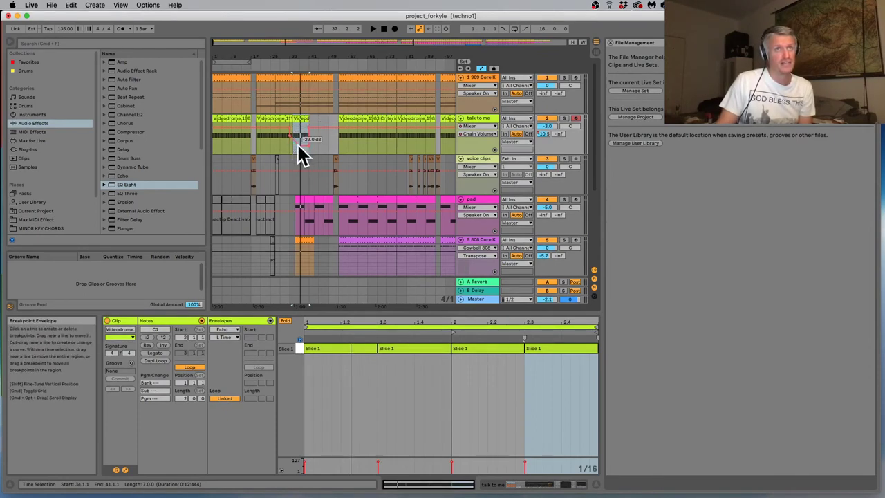
left_click(282, 137)
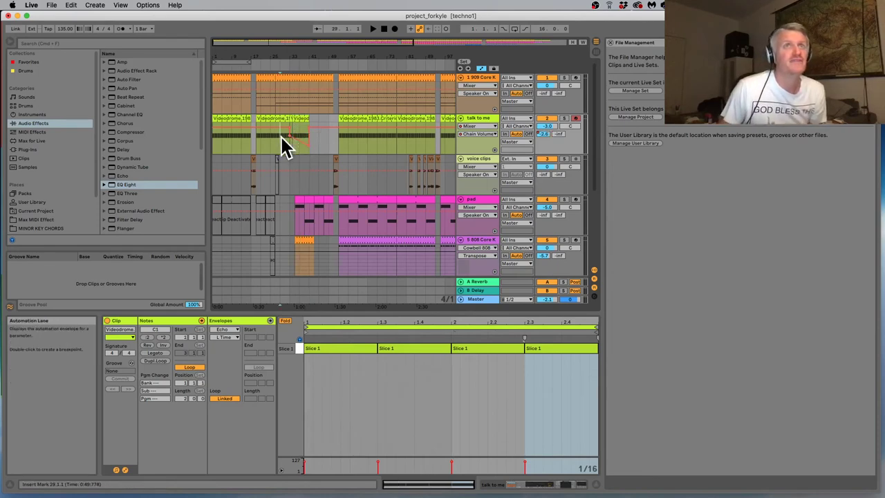
key("space")
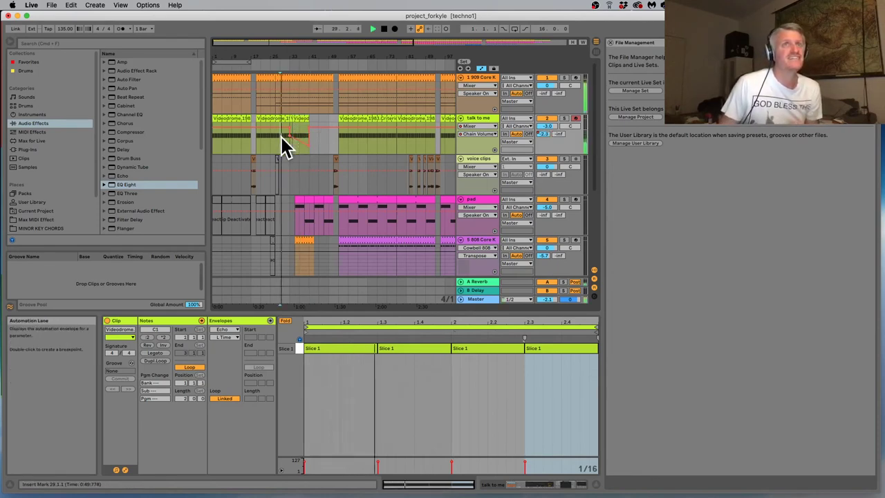
mouse_move(291, 136)
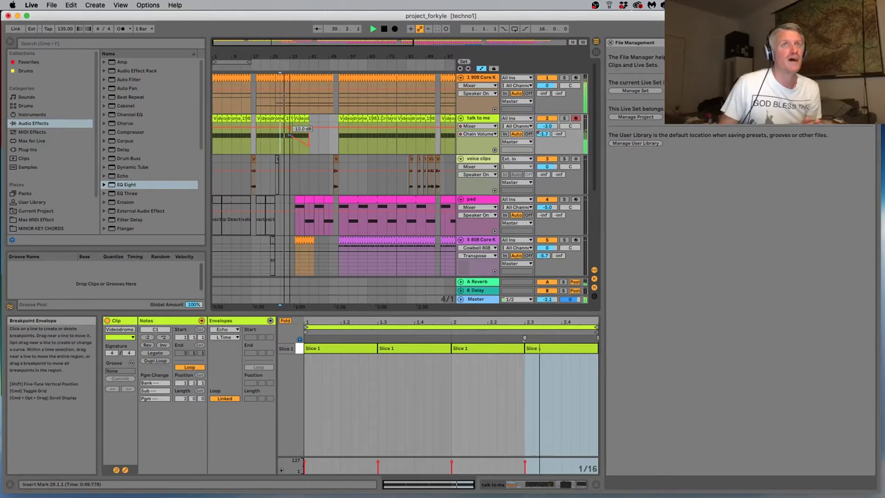
left_click_drag(290, 136, 291, 132)
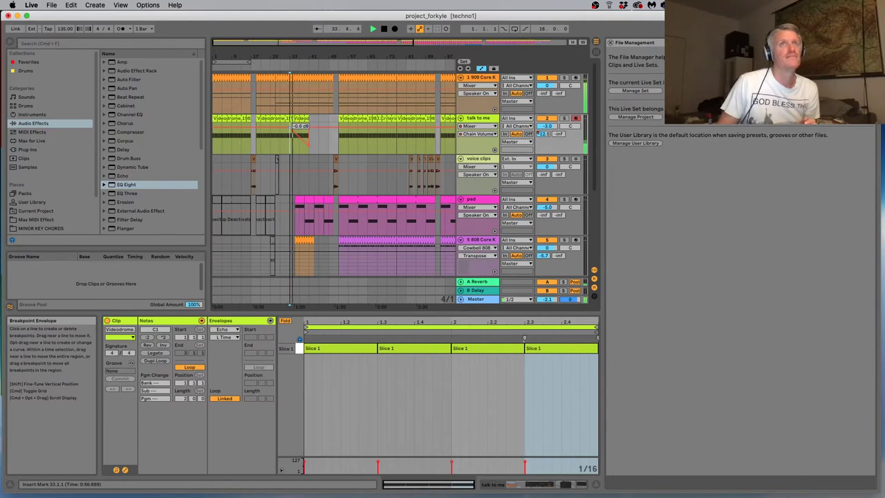
left_click_drag(290, 132, 302, 134)
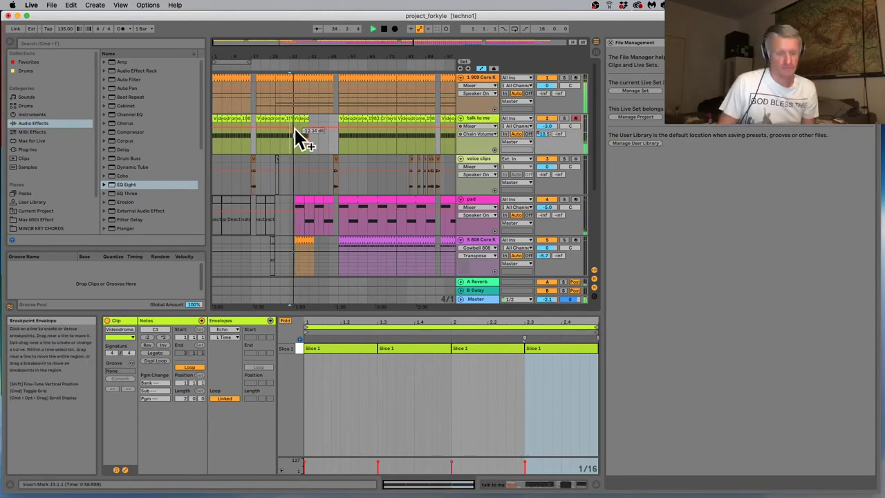
key("super+z")
key("super+z")
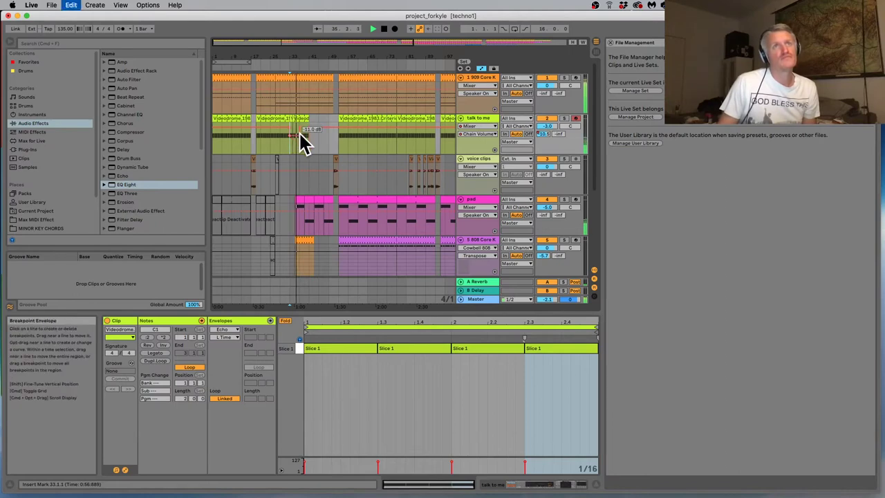
Solo the 909 Core Kit track and play the arrangement from bar 34
left_click(296, 116)
key("space")
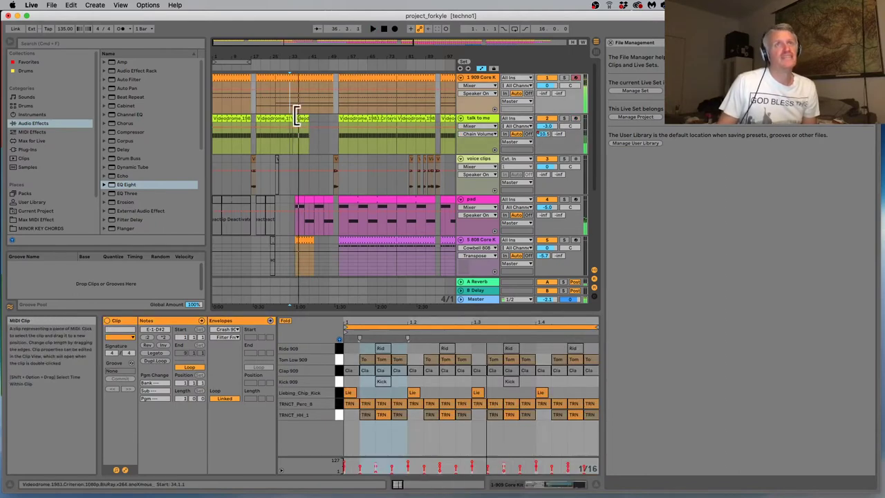
left_click(297, 117)
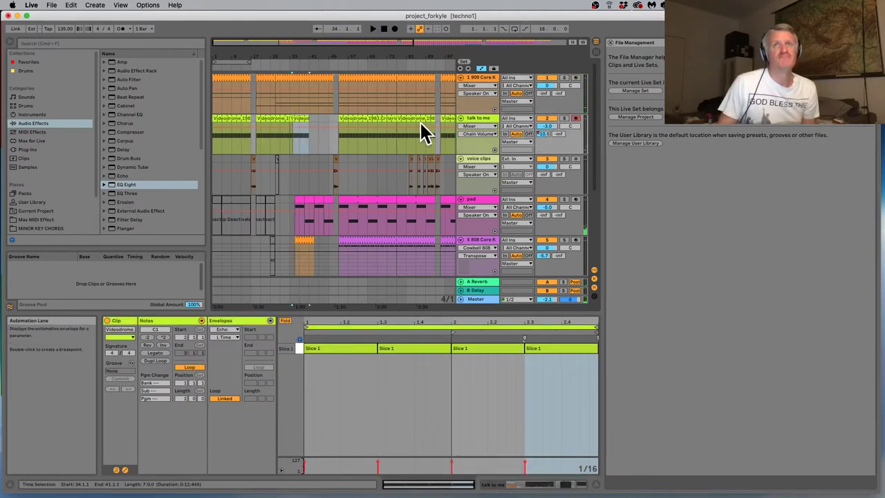
scroll(495, 133, "down", 3)
scroll(498, 131, "up", 3)
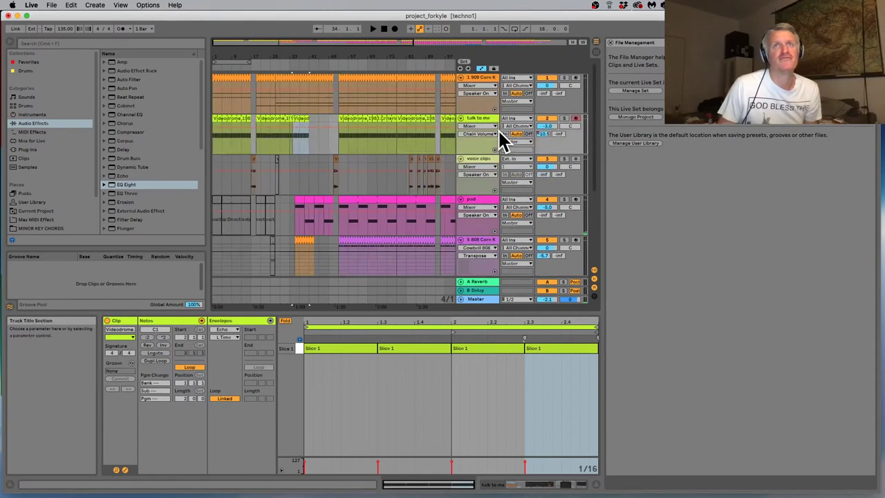
left_click(563, 77)
key("space")
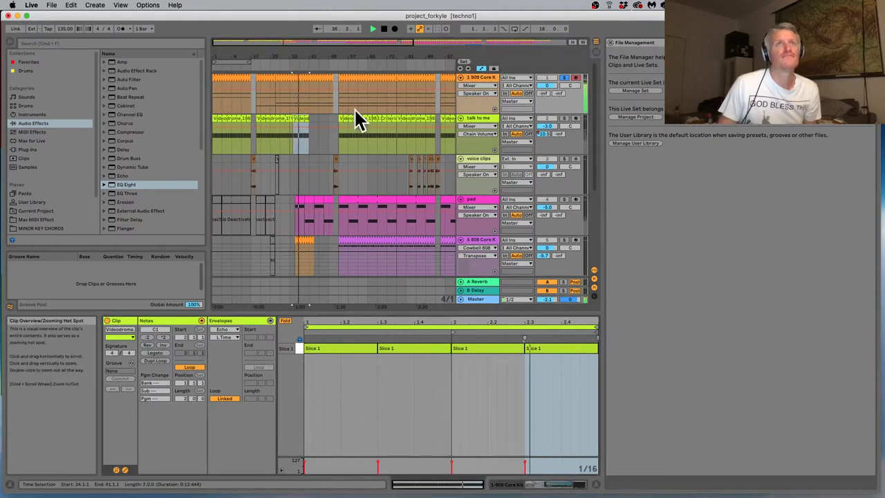
Open the 909 Core Kit clip near bar 34 for note editing and audition its TRNCT_Perc_8 notes
left_click(295, 78)
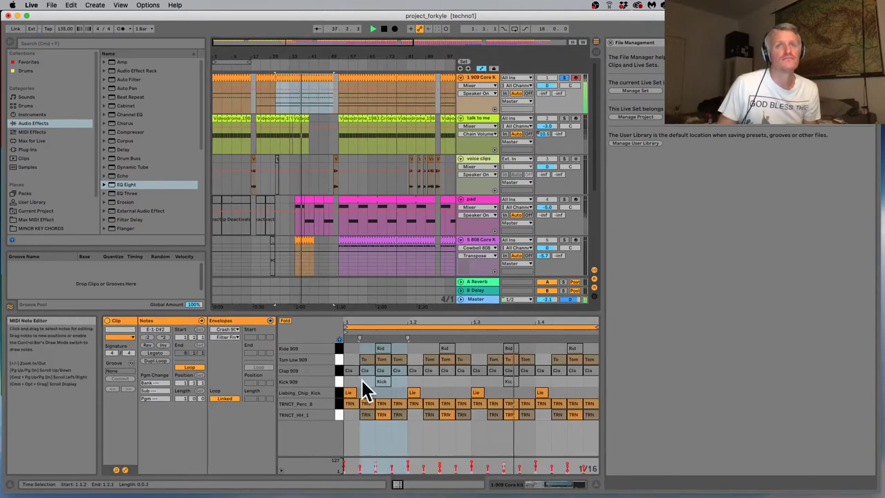
left_click(339, 403)
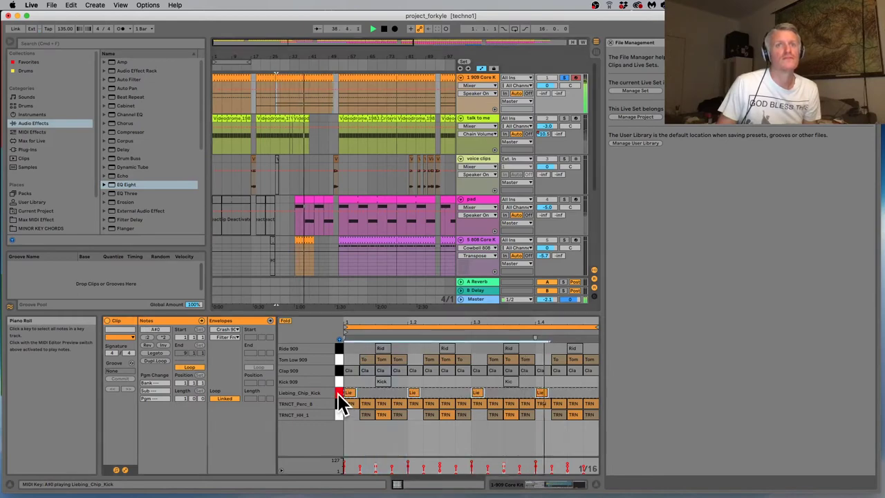
left_click(337, 403)
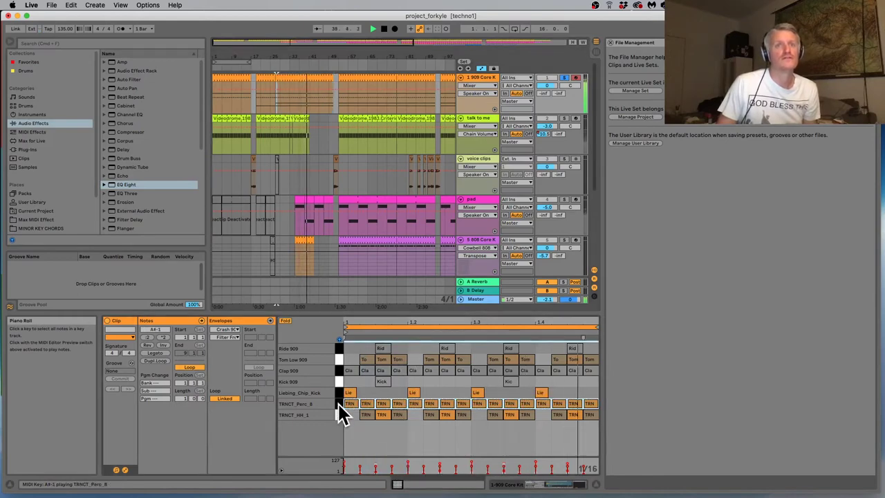
Open the TRNCT_Perc_8 pad's sampler in the 909 Core Kit and show its Volume automation on the track
left_click(557, 486)
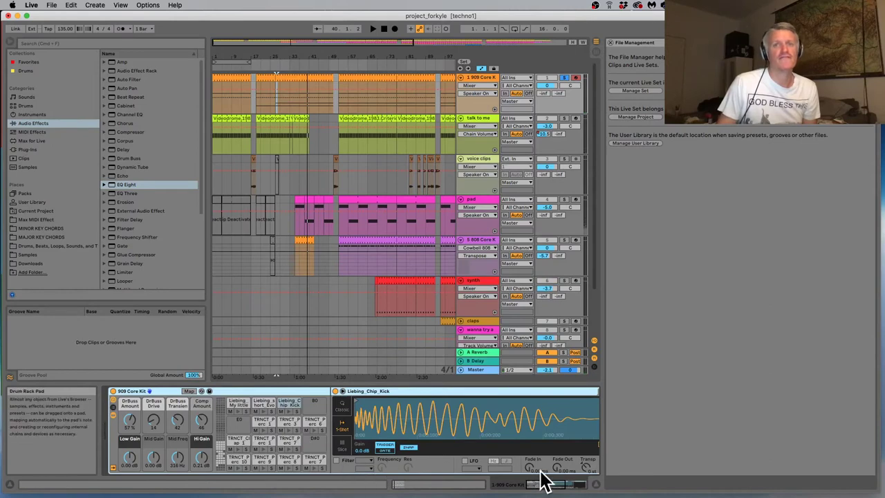
left_click(551, 486)
key("space")
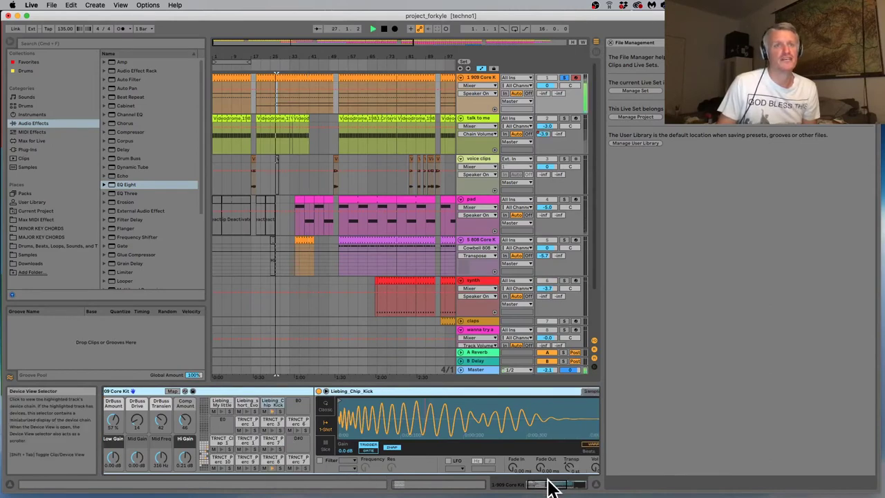
left_click(271, 464)
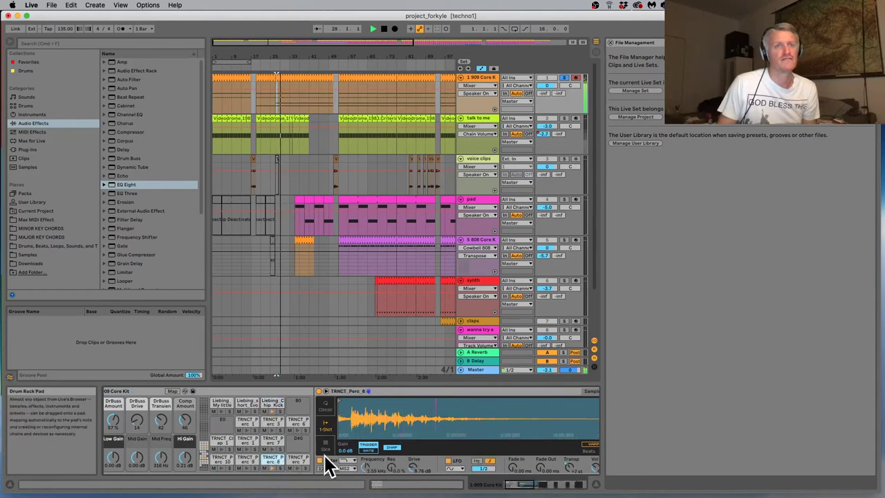
left_click(532, 487)
left_click(497, 475)
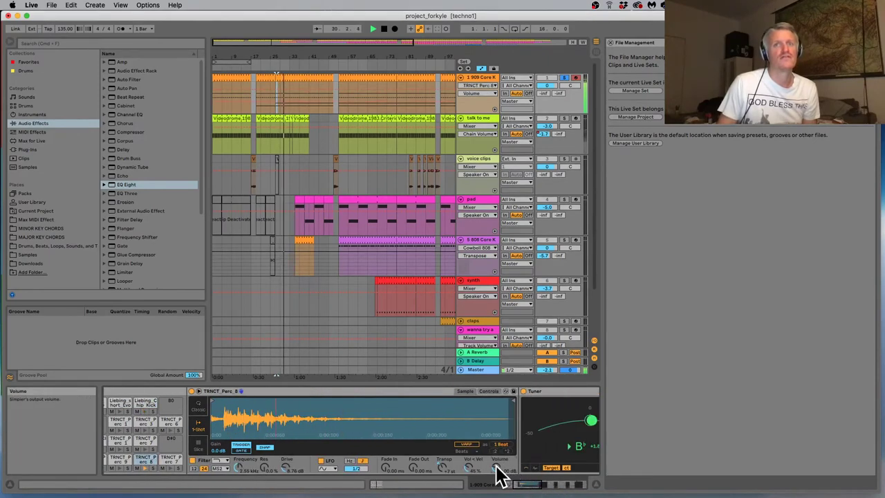
key("space")
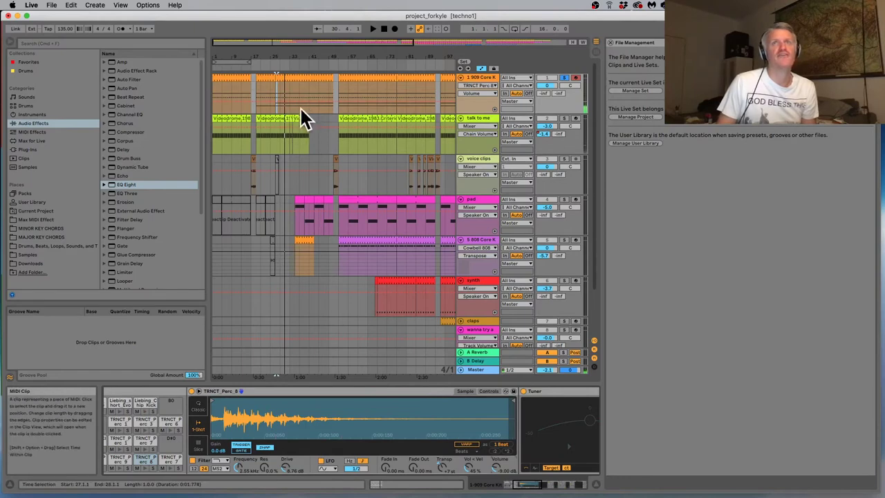
Examine the TRNCT_Perc_8 volume envelope around bar 33 and play it back from bar 29
key("b")
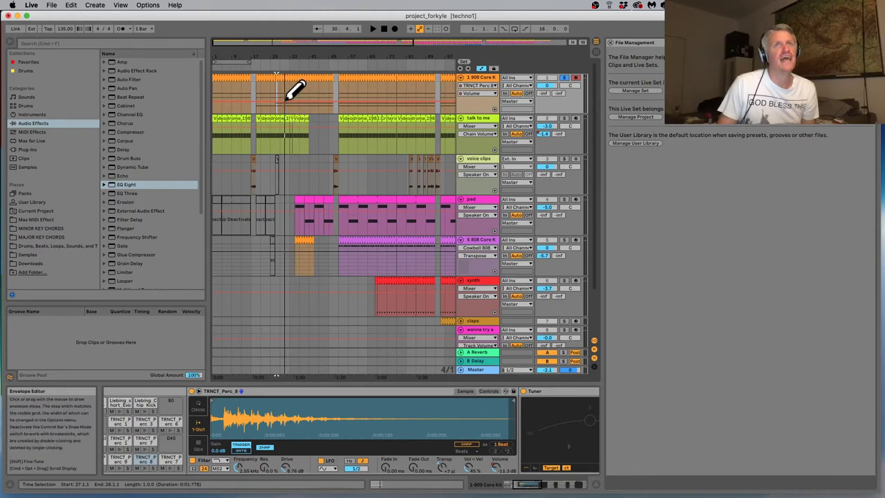
key("b")
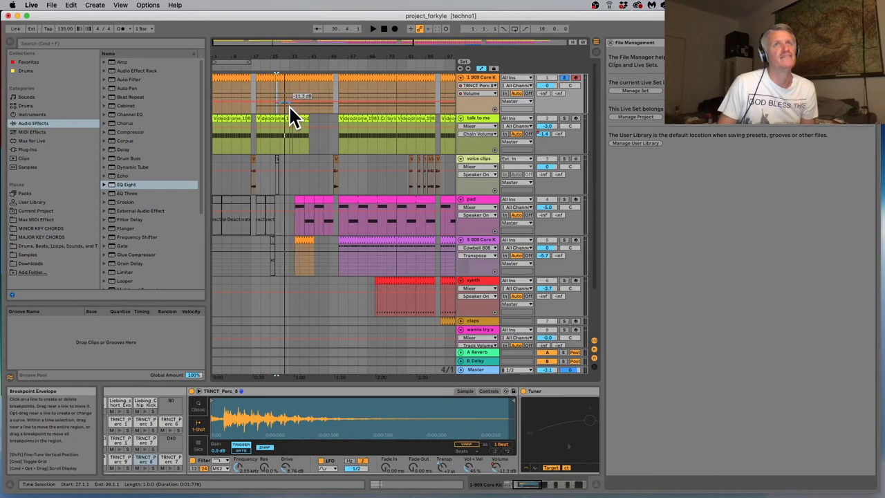
left_click(288, 105)
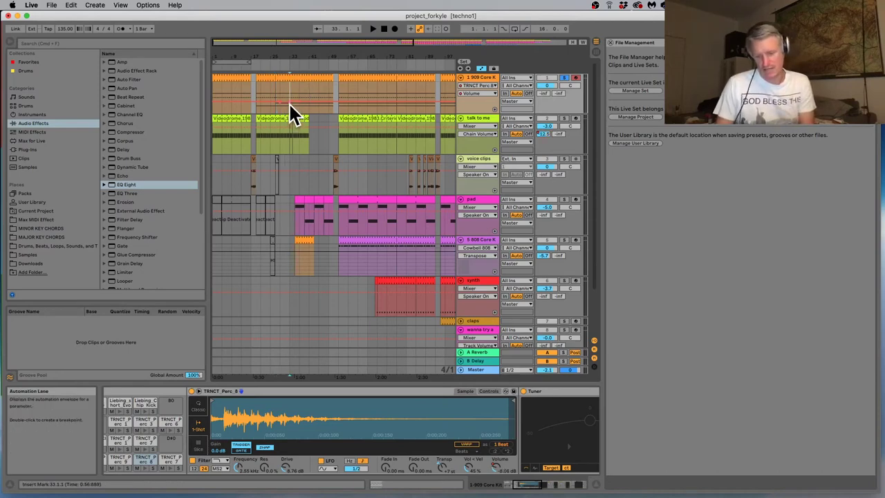
key("plus")
key("plus")
key("plus")
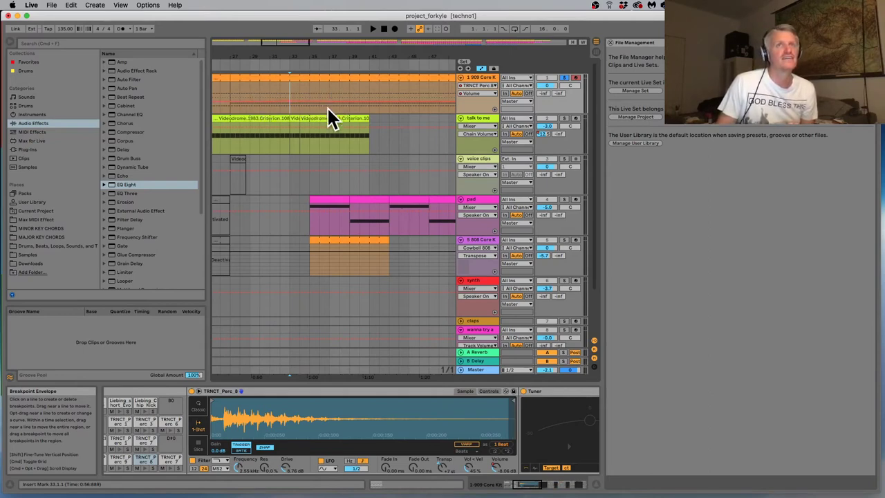
left_click(247, 107)
key("space")
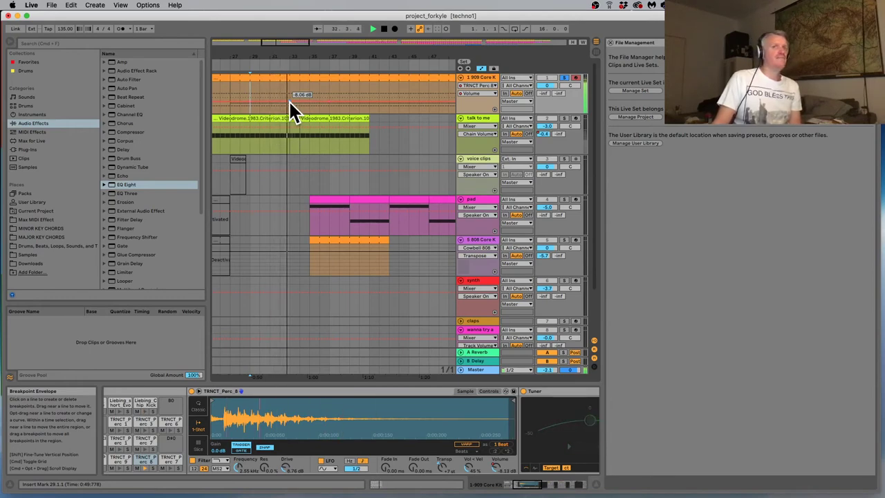
Try arrangement and session recording with the 909 Core Kit track, undoing the arrangement take and returning playback to the arrangement
left_click(394, 29)
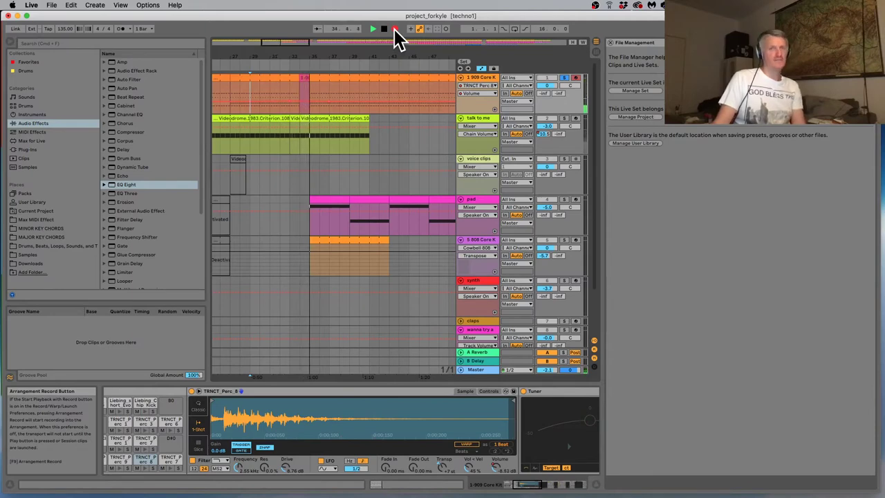
key("space")
key("super+z")
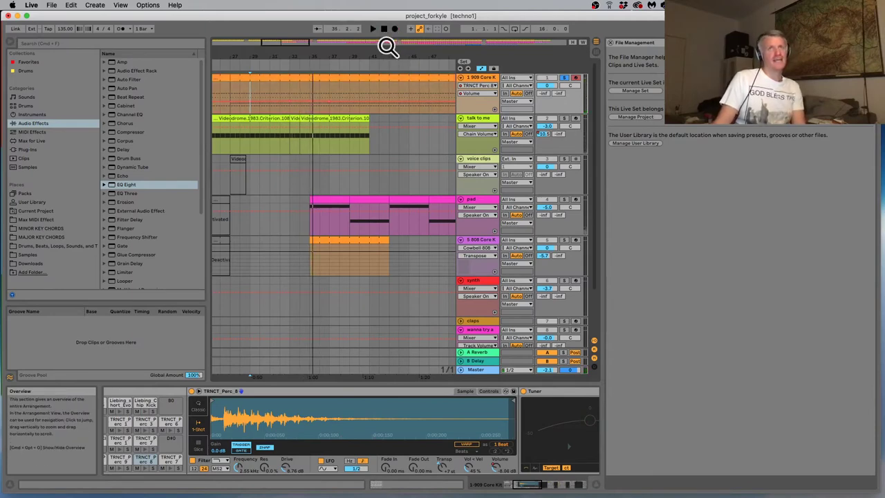
left_click(443, 29)
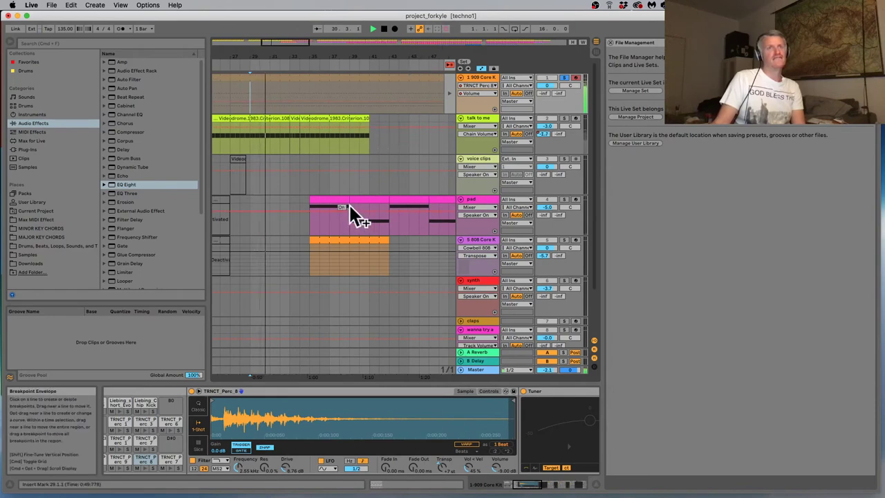
left_click(447, 64)
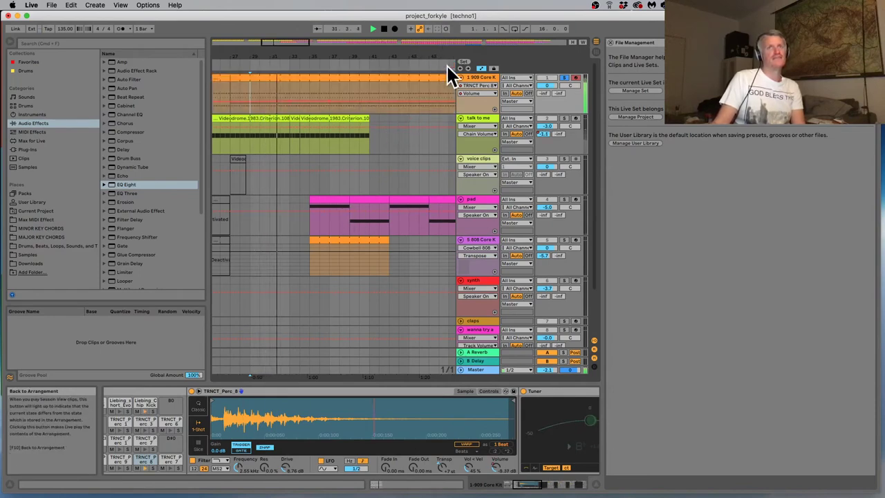
Try session recording on the armed 909 Core Kit track once more, and return playback to the arrangement
left_click(420, 29)
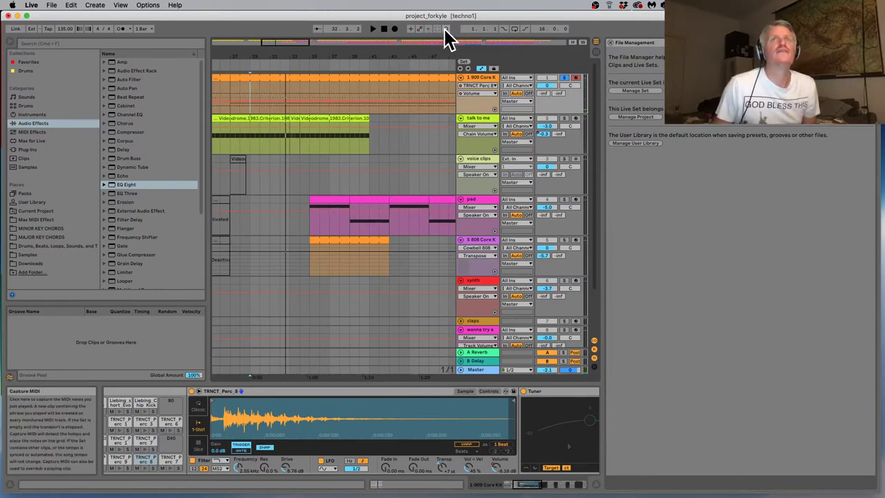
key("space")
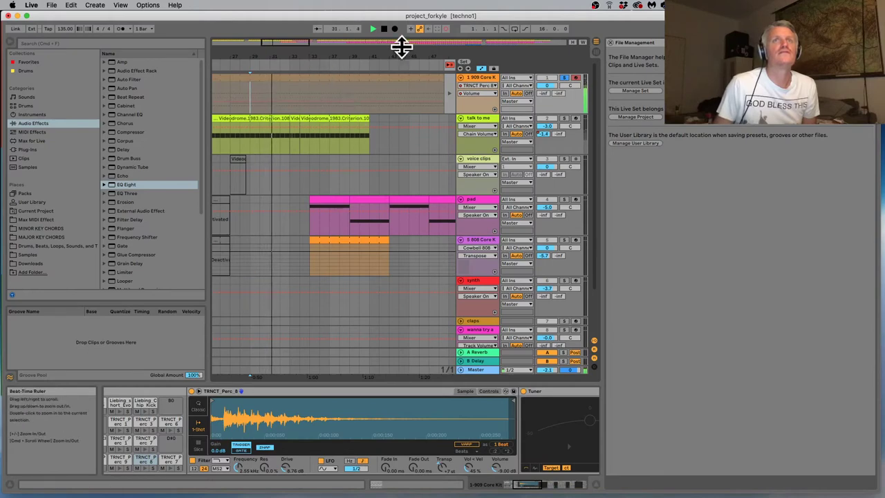
left_click(447, 63)
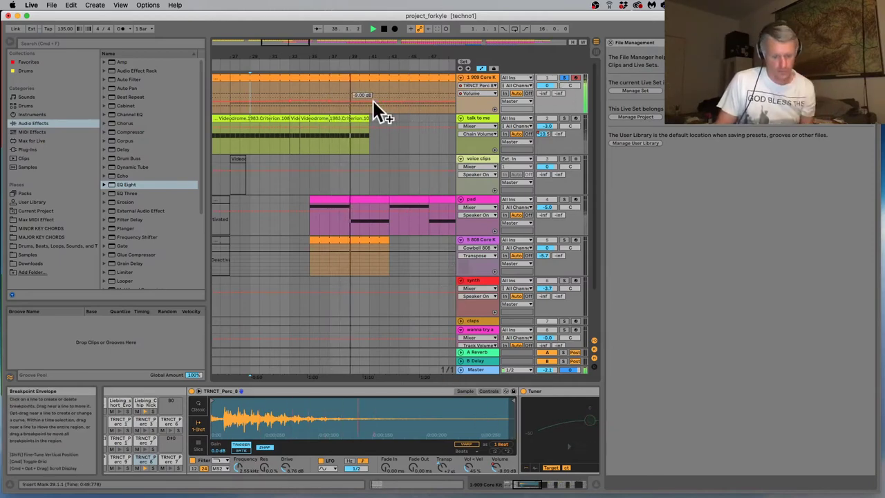
Draw TRNCT_Perc_8 volume automation around bar 40 of the 909 Core Kit track, and return the playback position to the start
key("b")
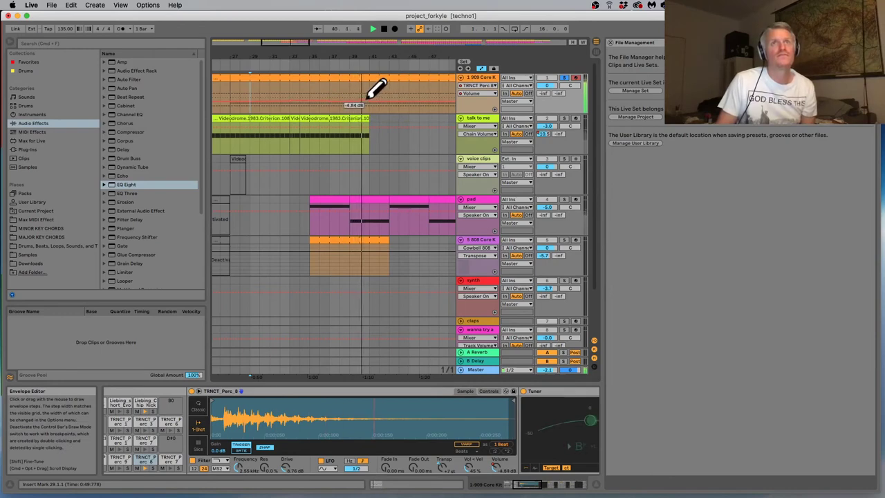
key("b")
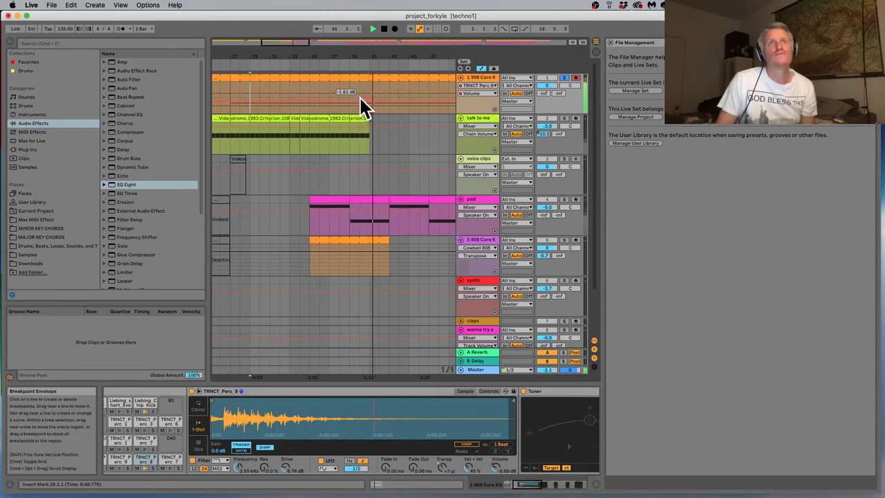
key("b")
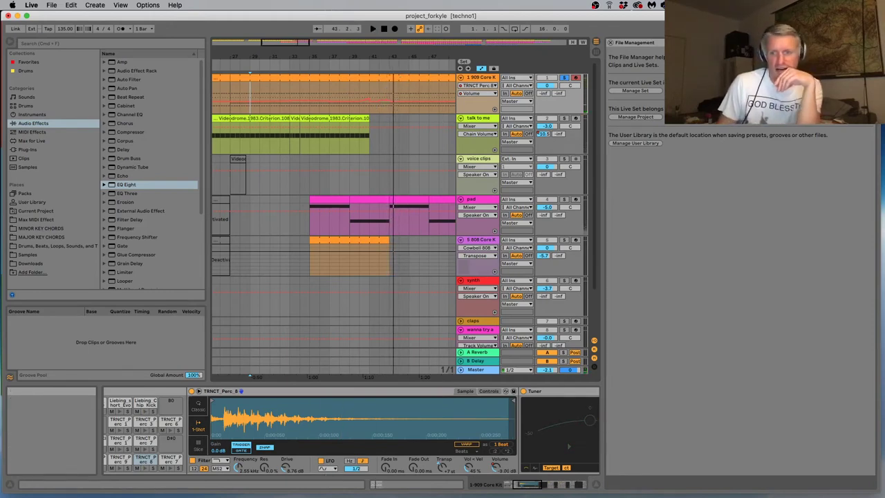
left_click(384, 29)
left_click(384, 29)
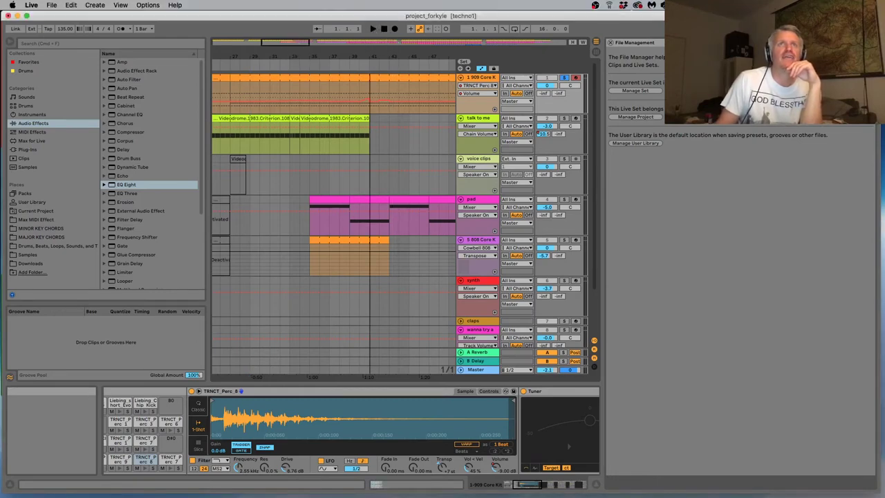
Solo the talk to me track, play it from the start and turn on its Echo device
left_click_drag(410, 56, 411, 48)
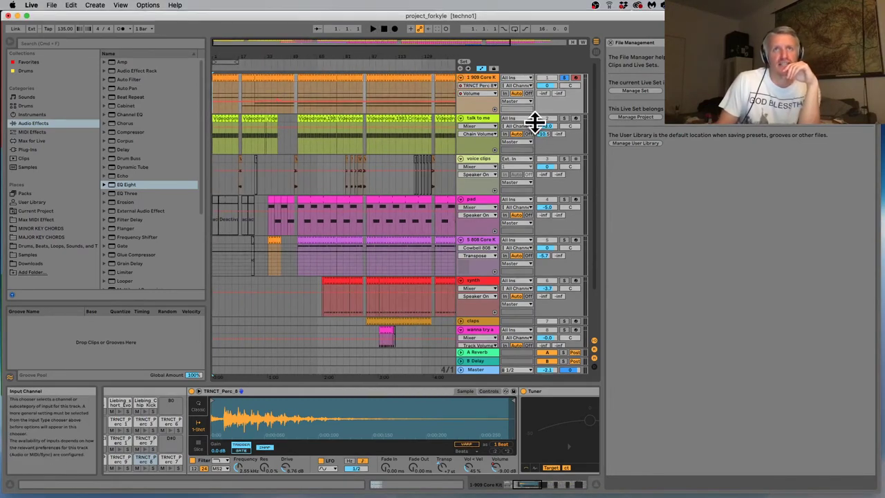
left_click(564, 118)
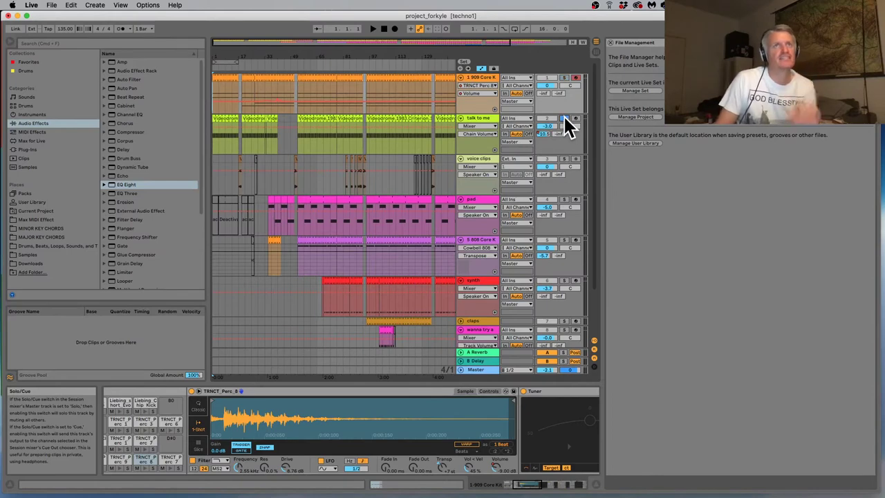
key("space")
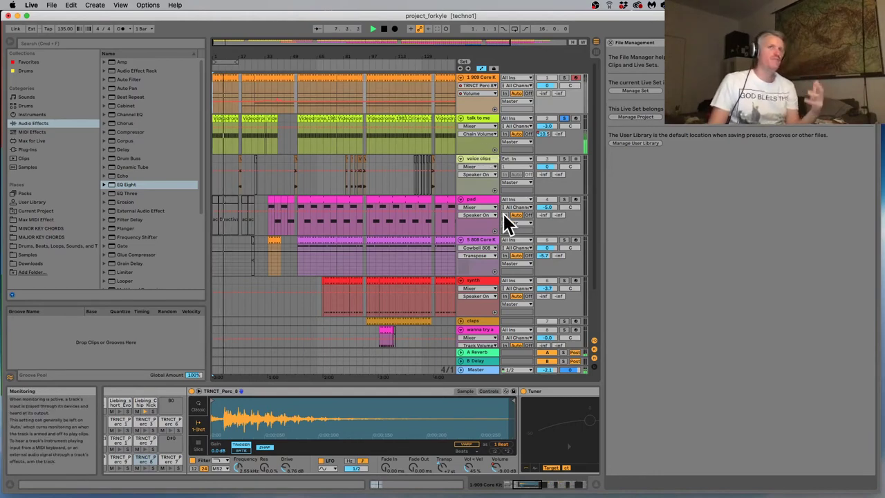
left_click(227, 115)
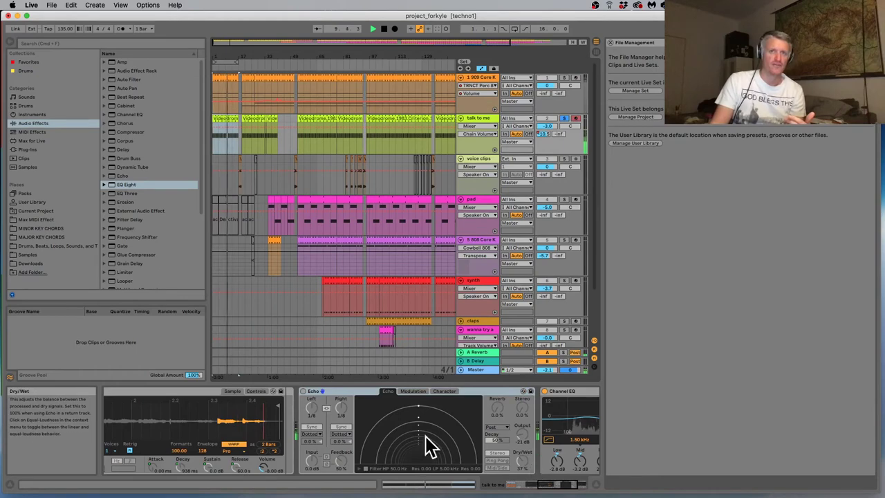
left_click(304, 391)
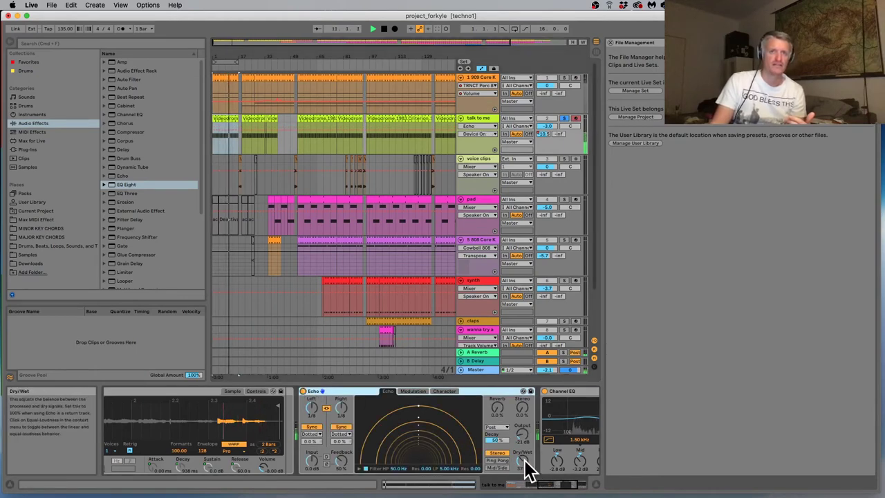
Increase the Echo's feedback and input gain, and set its dry/wet to 71 %
left_click_drag(525, 468, 525, 472)
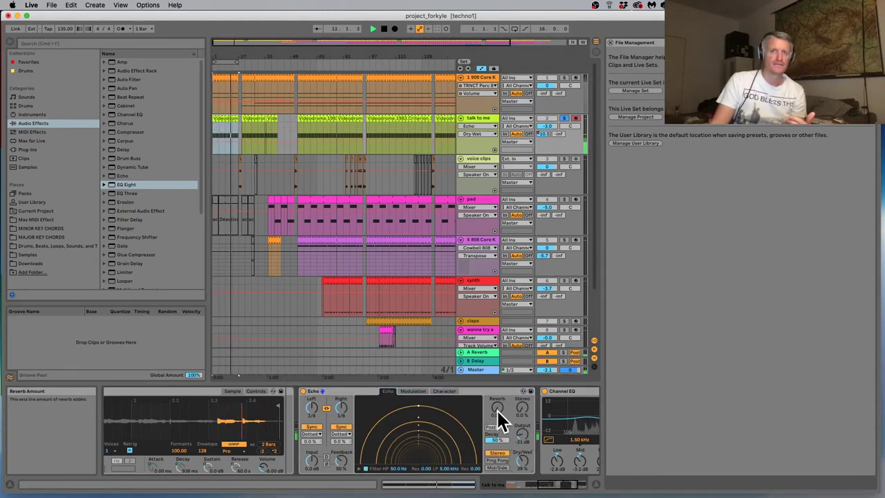
mouse_move(341, 460)
left_mouse_down()
mouse_move(341, 433)
mouse_move(341, 477)
left_mouse_up()
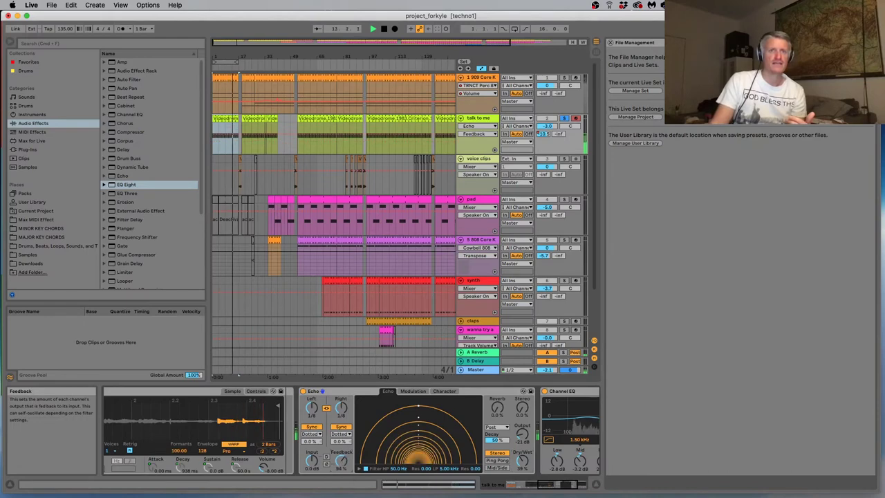
left_click_drag(522, 462, 522, 446)
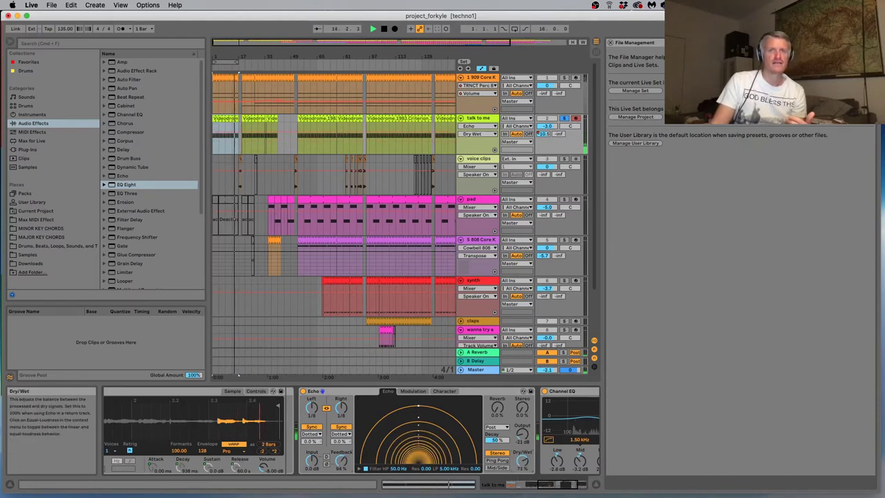
left_click(311, 461)
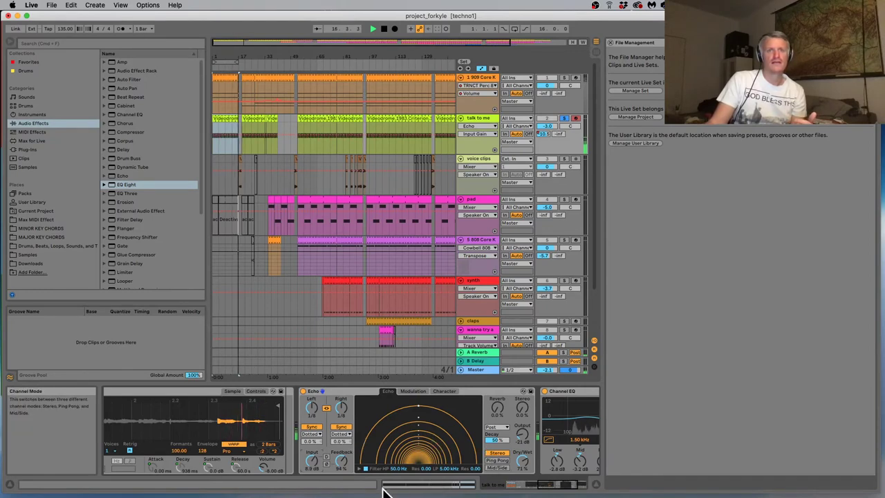
left_click_drag(313, 462, 312, 457)
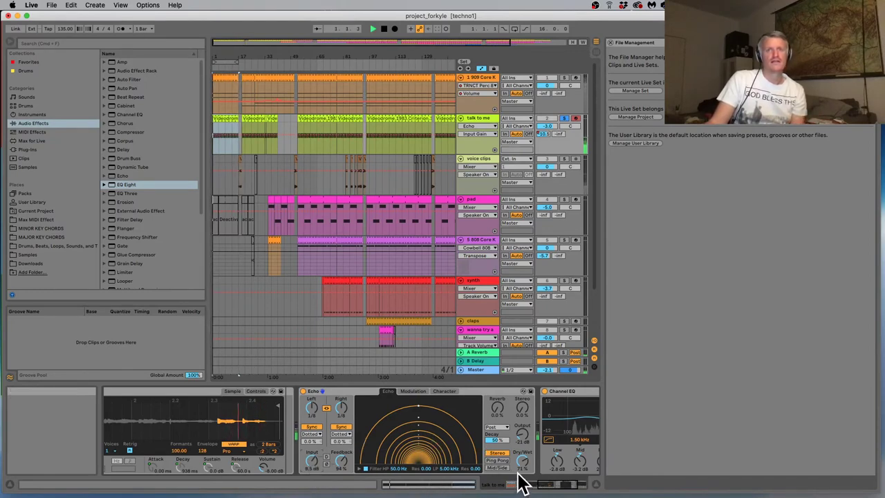
Set the Echo's output gain to -3.0 dB and bring its dry/wet down to almost fully dry
left_click_drag(523, 477, 530, 470)
mouse_move(522, 434)
left_mouse_down()
mouse_move(522, 416)
mouse_move(519, 436)
left_mouse_up()
left_click(522, 460)
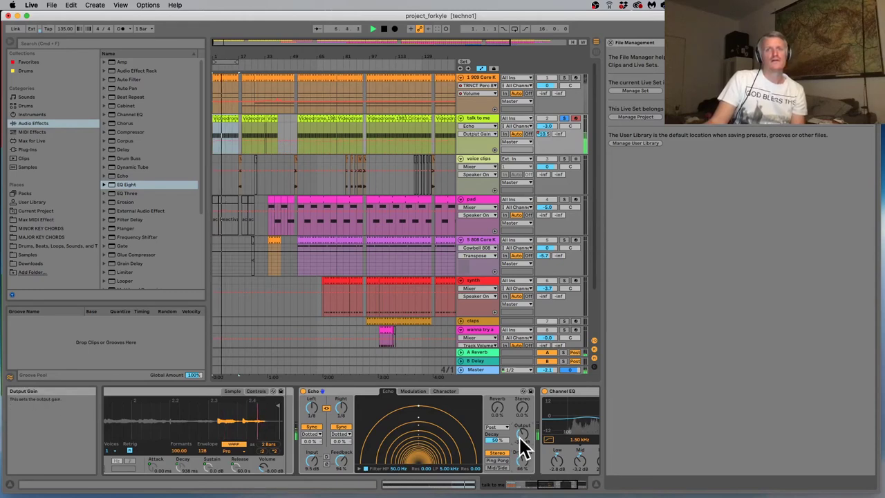
left_click_drag(525, 474, 526, 494)
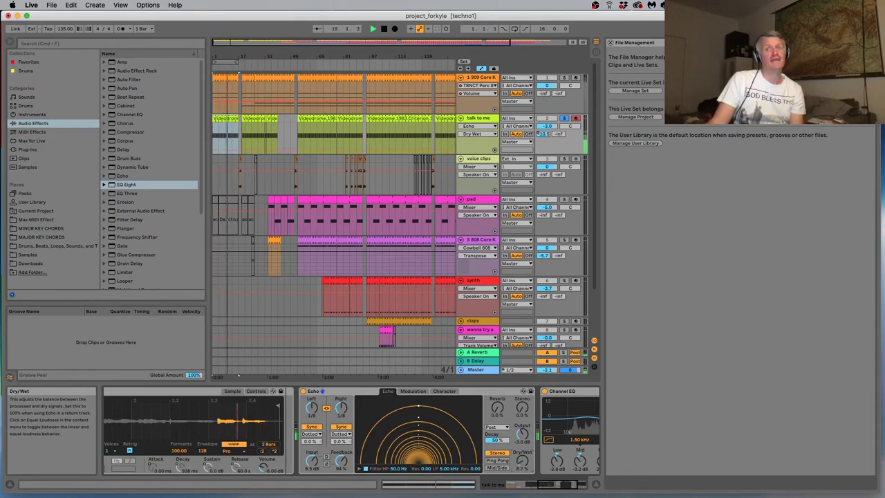
Unsolo talk to me, draw rising Echo dry/wet steps near the end of its first clip, and offset the delays by -1.5 % left and 1.0 % right
left_click(563, 118)
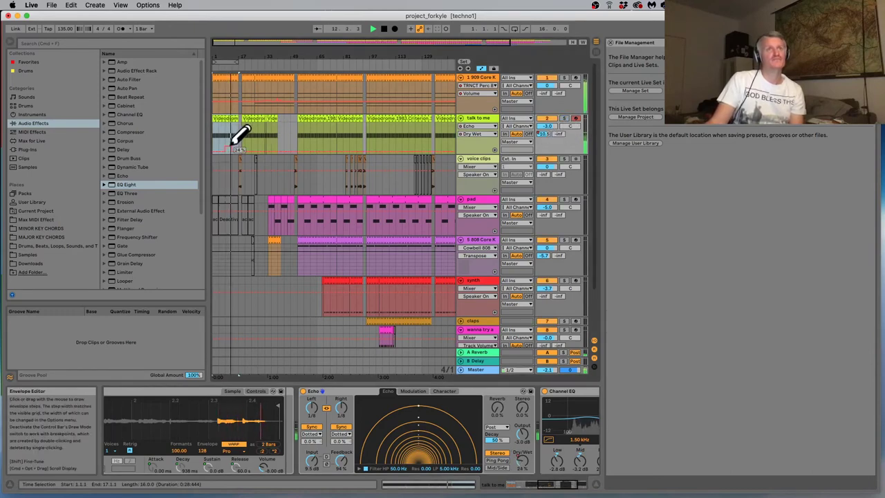
left_click_drag(238, 135, 244, 134)
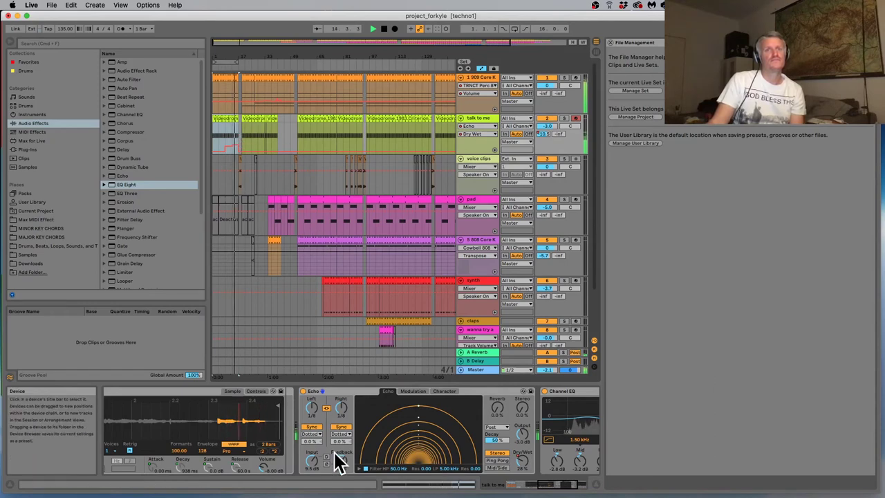
left_click_drag(340, 441, 340, 444)
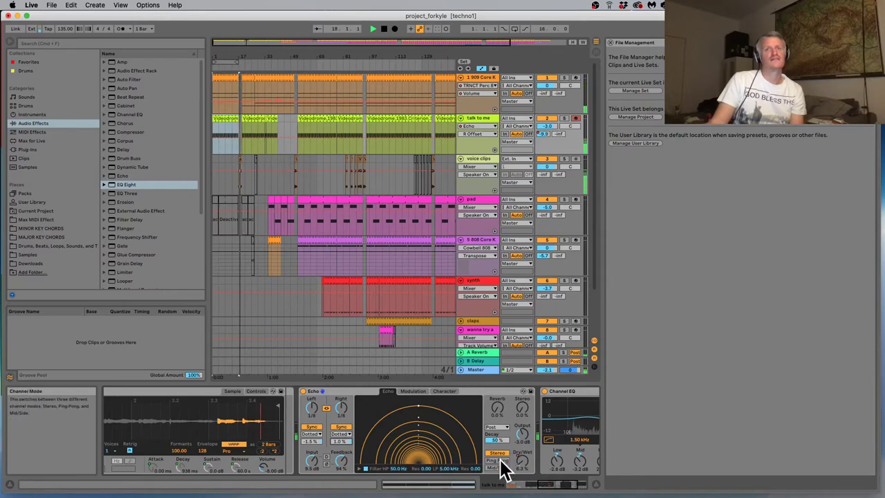
Draw an Echo dry/wet curve on the talk to me track that rises from about bar 20 and falls again by bar 40
left_click(511, 462)
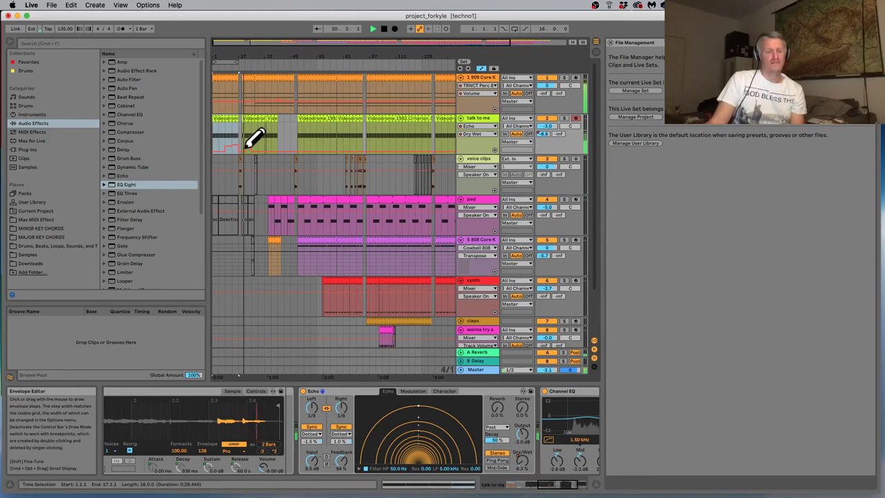
key("b")
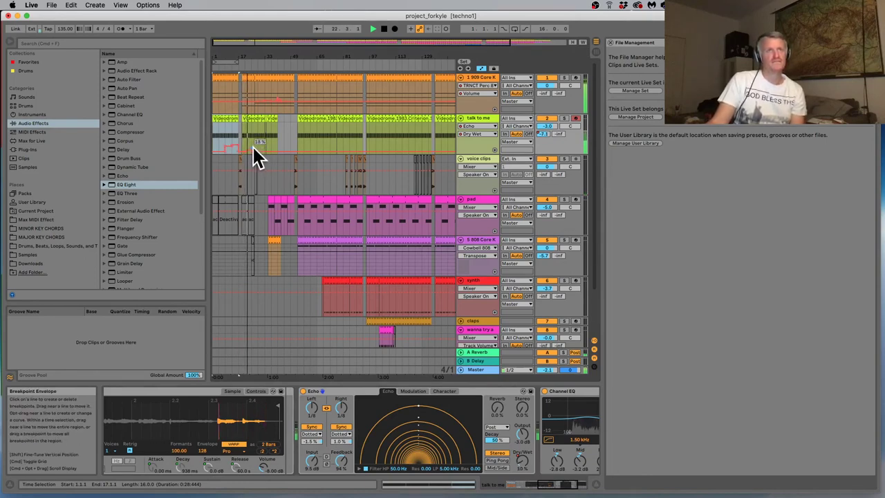
key("b")
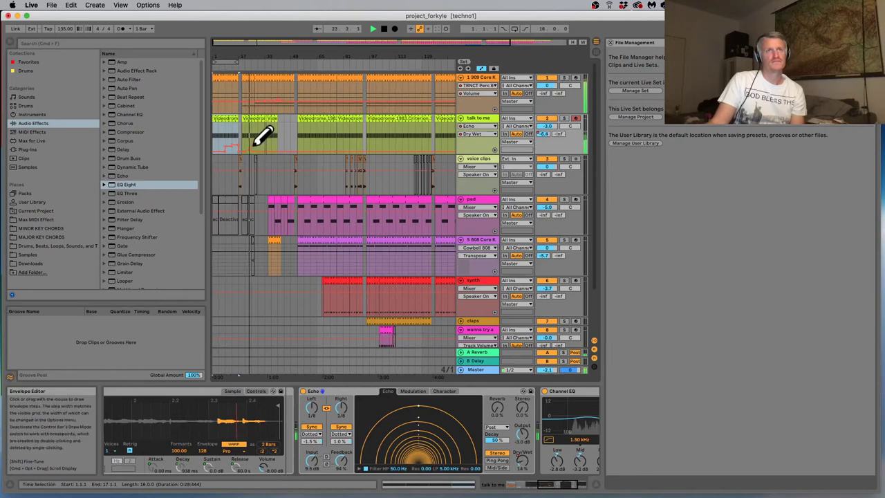
key("b")
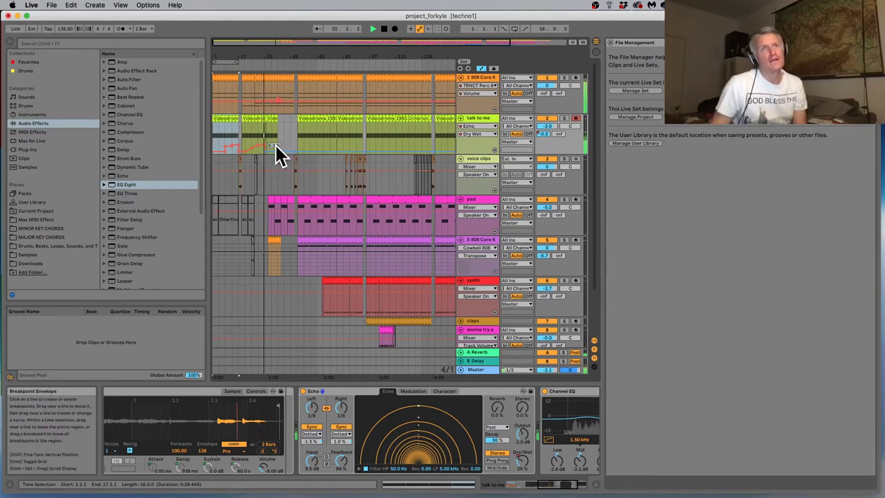
key("b")
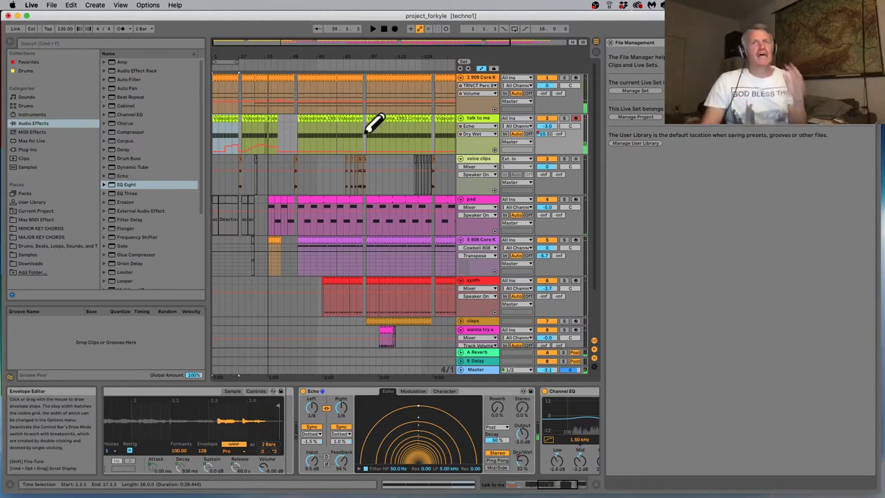
Solo the talk to me track, replay it from the start and select its clip at bars 19 to 33
left_click(563, 117)
key("space")
key("space")
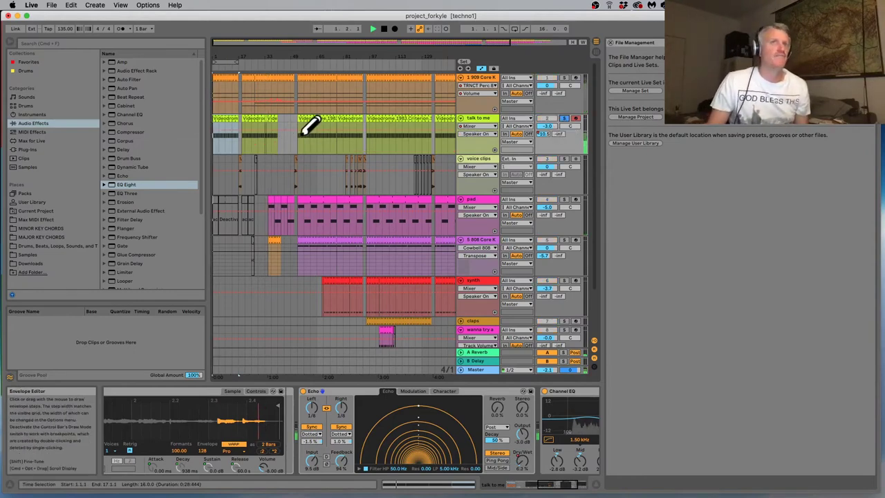
key("b")
left_click(248, 119)
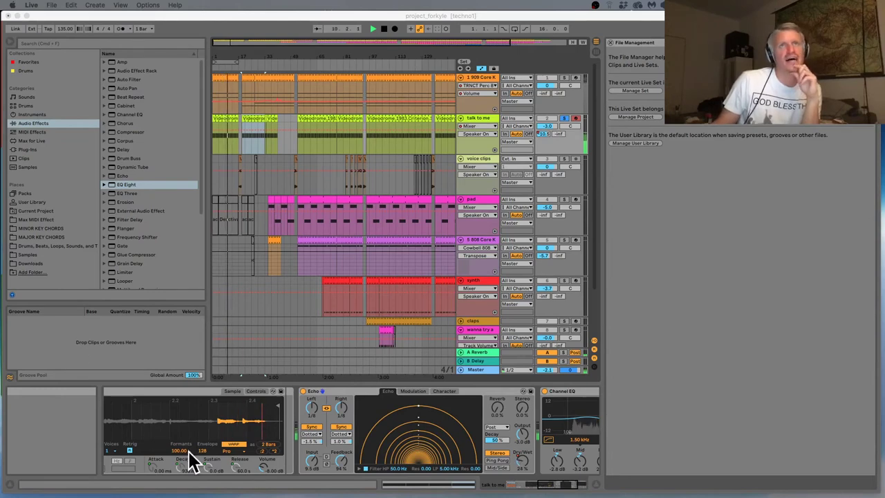
Move playback to around bar 37 and enable MIDI arrangement overdub
left_click(409, 30)
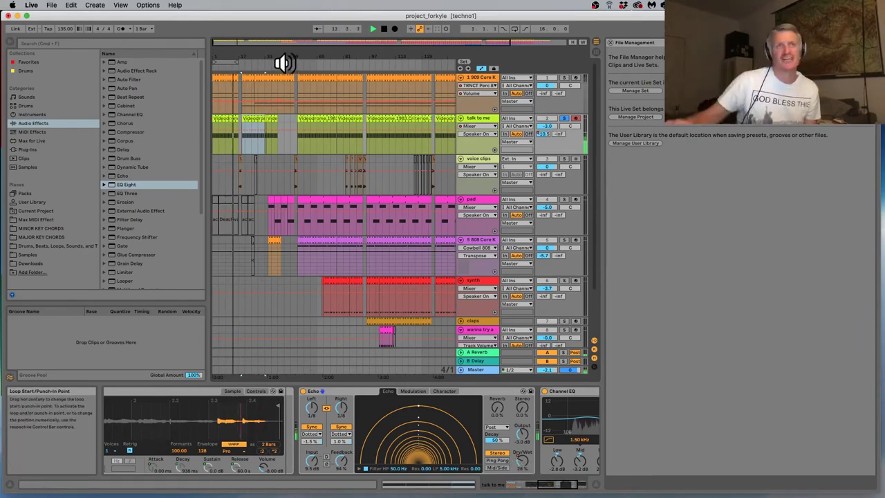
left_click(272, 63)
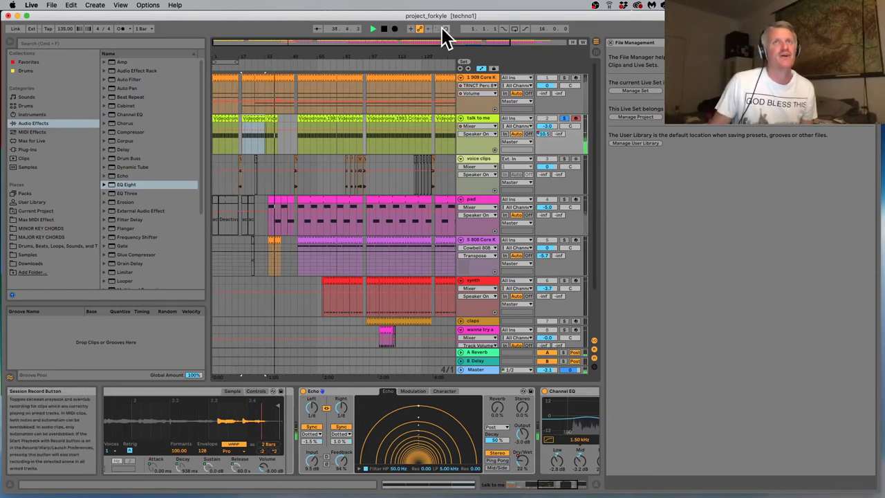
left_click(410, 28)
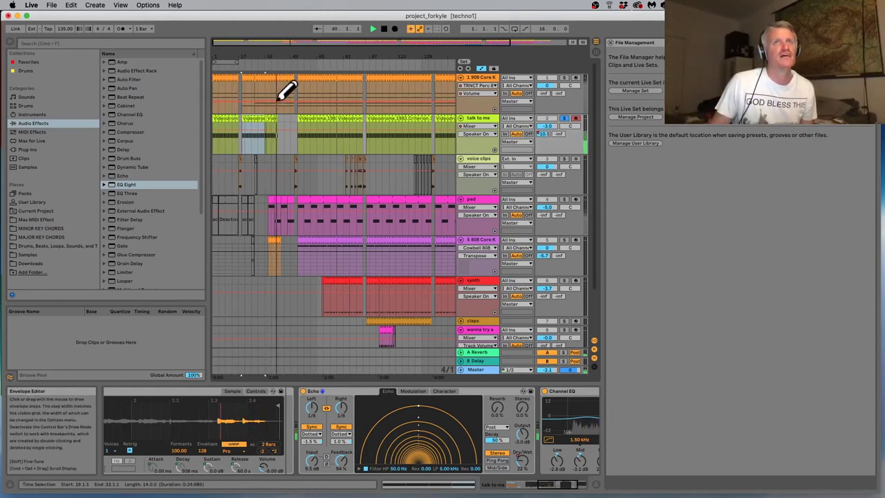
Show the 909 Core Kit track's devices, stop playback and bring the TRNCT_Perc_8 sampler's Volume control into view
left_click(468, 77)
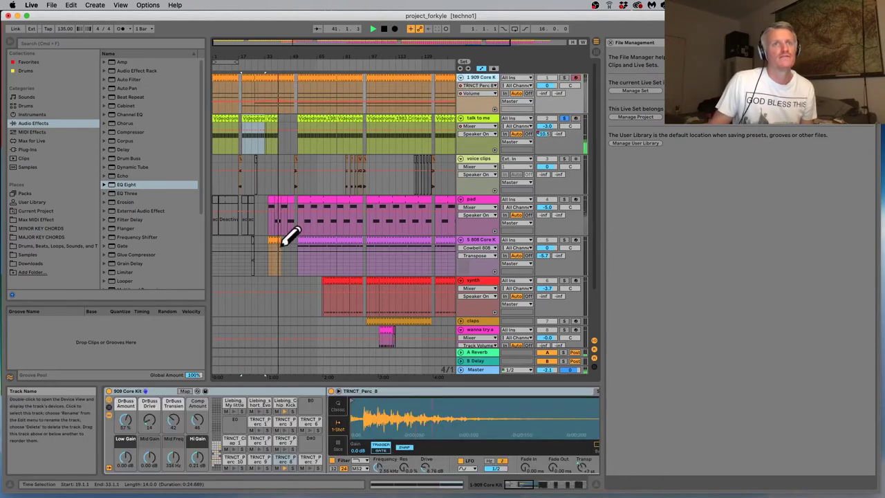
key("space")
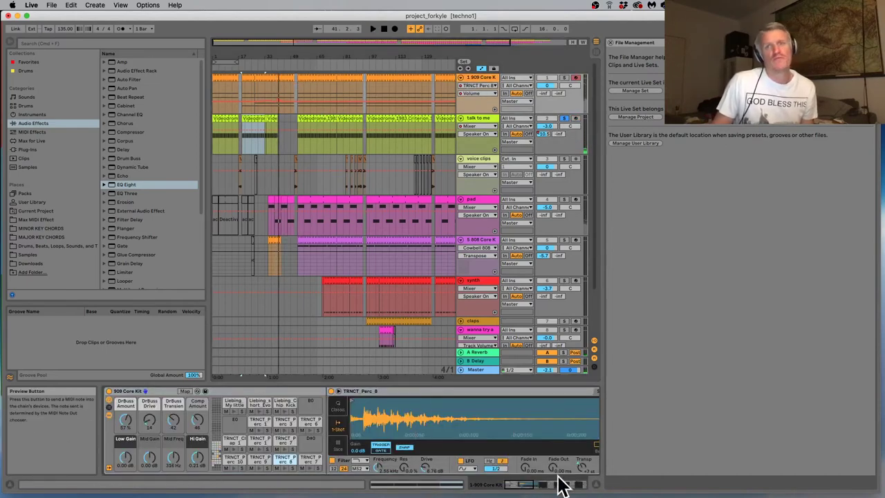
left_click_drag(516, 487, 532, 487)
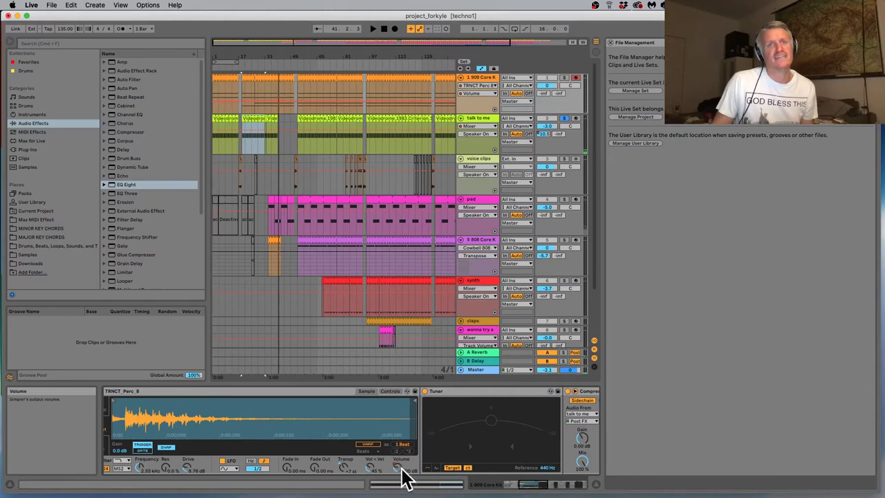
Start playback and try to record live Volume changes for the TRNCT_Perc_8 sampler
key("space")
left_click(419, 30)
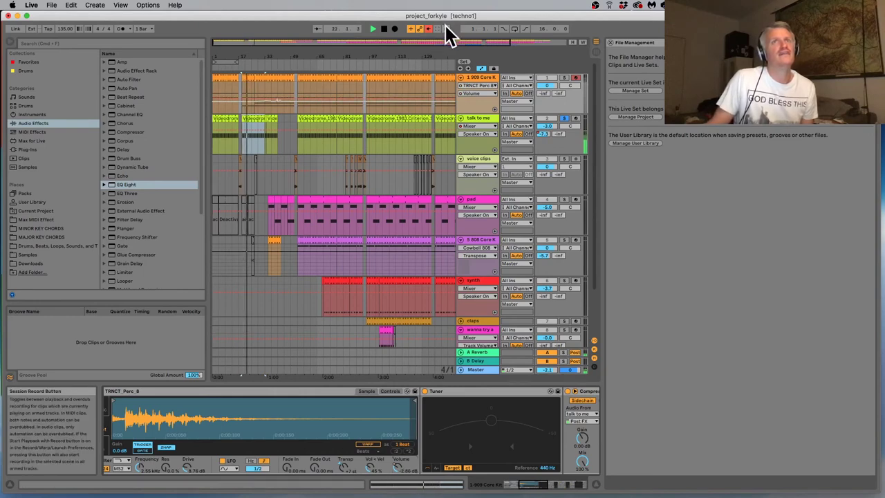
left_click_drag(398, 466, 401, 474)
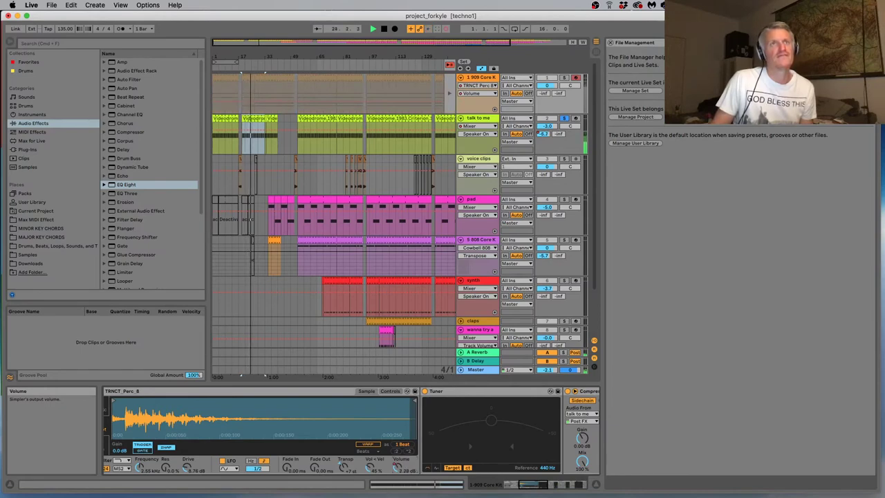
left_click_drag(401, 474, 401, 471)
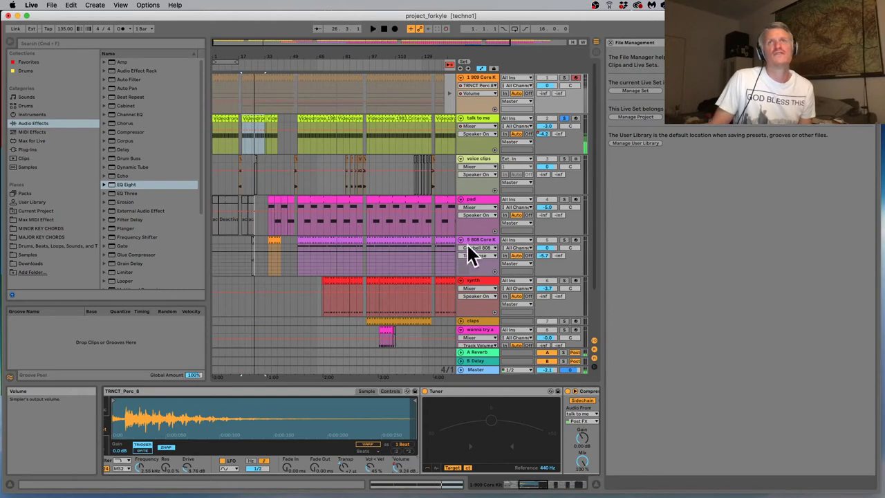
Unsolo the talk to me track, return the 909 Core Kit track to arrangement playback and continue listening from about bar 30
left_click(563, 118)
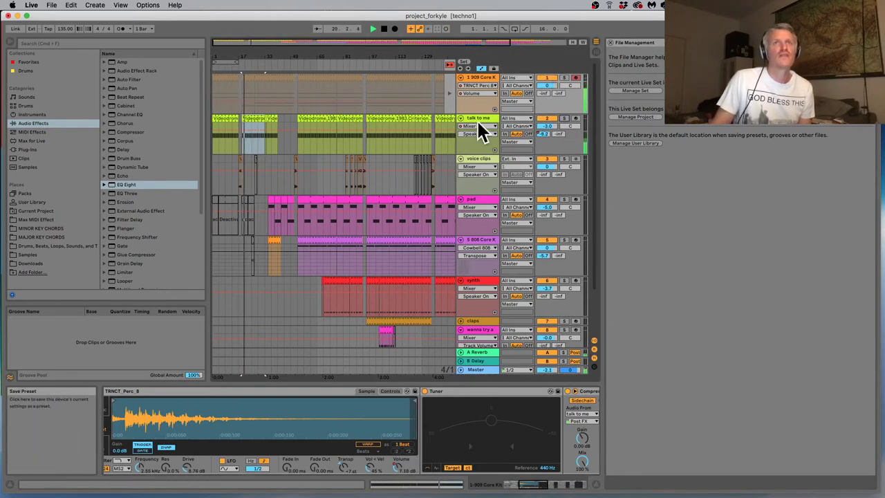
left_click(453, 64)
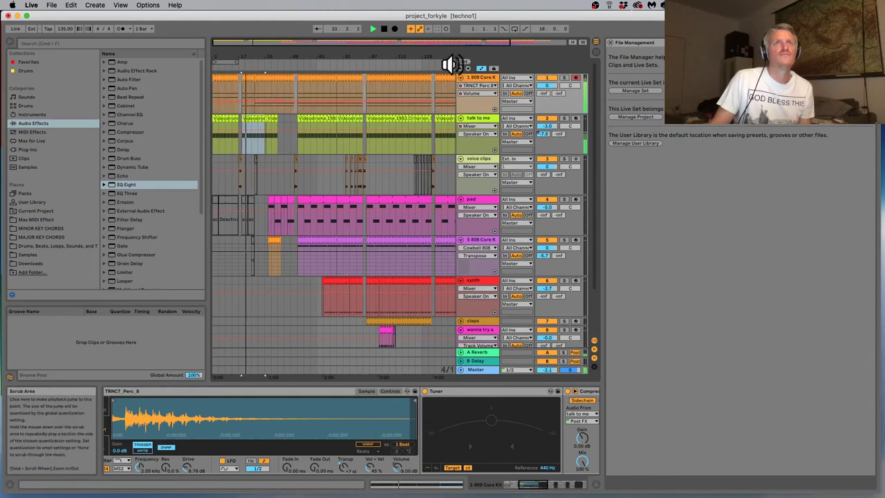
left_click(260, 64)
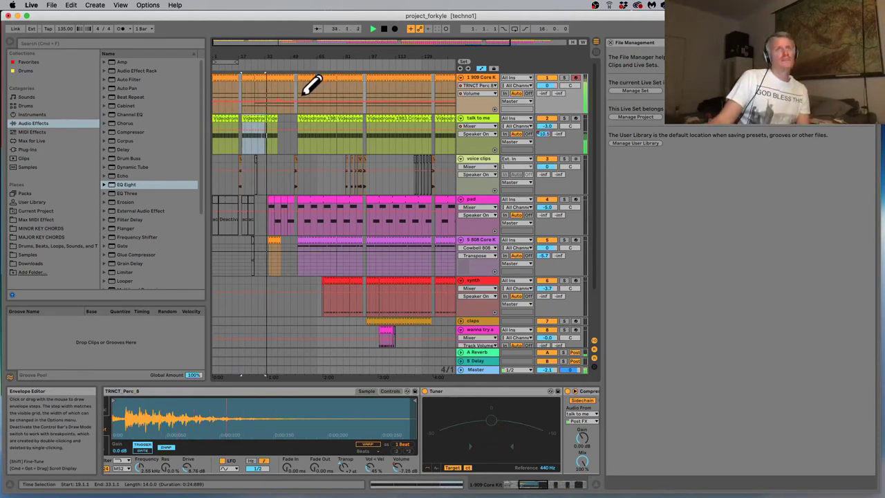
Select the 909 Core Kit clip at bars 19 to 51 and record TRNCT_Perc_8 Volume automation from bar 19 to about bar 25
left_click(256, 77)
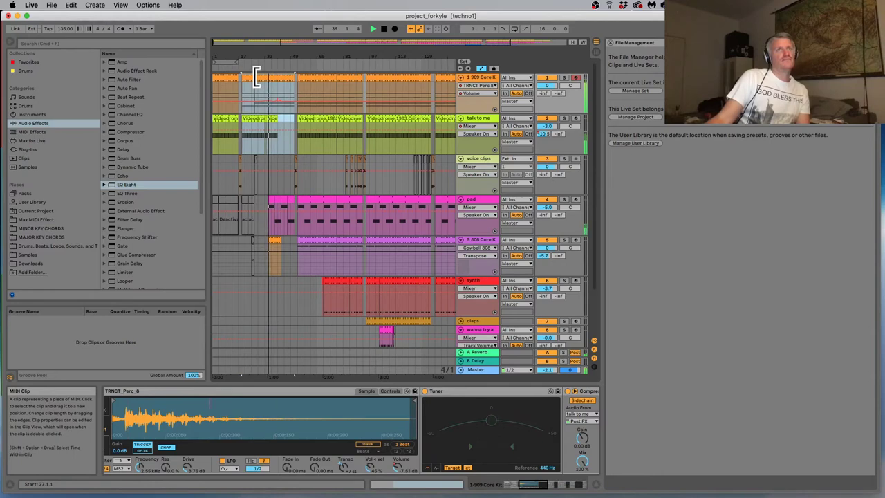
mouse_move(257, 76)
left_mouse_down()
mouse_move(243, 78)
mouse_move(261, 77)
left_mouse_up()
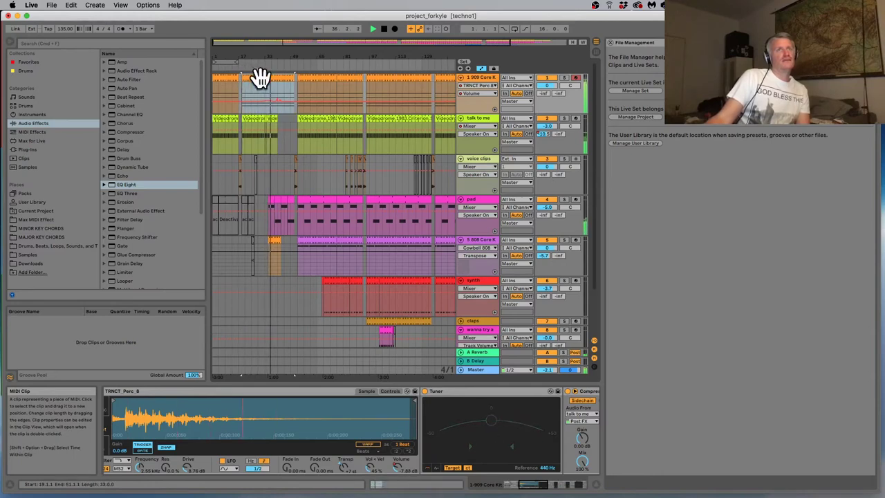
key("space")
key("b")
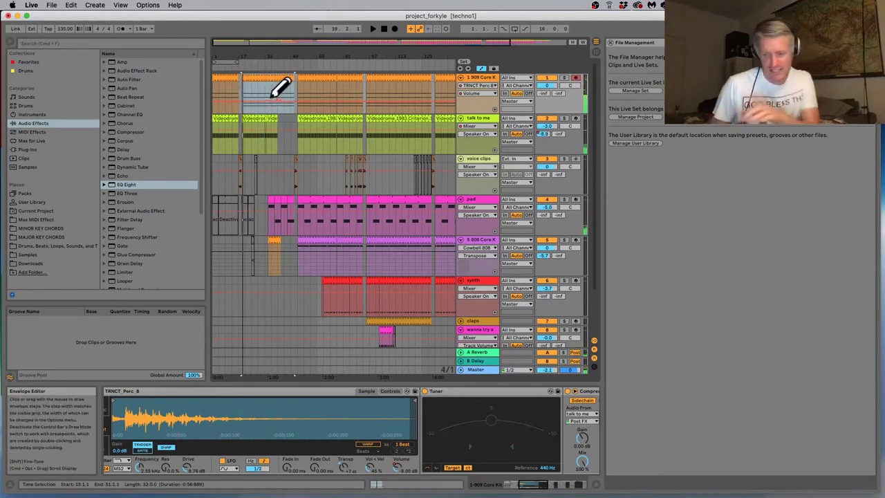
key("F9")
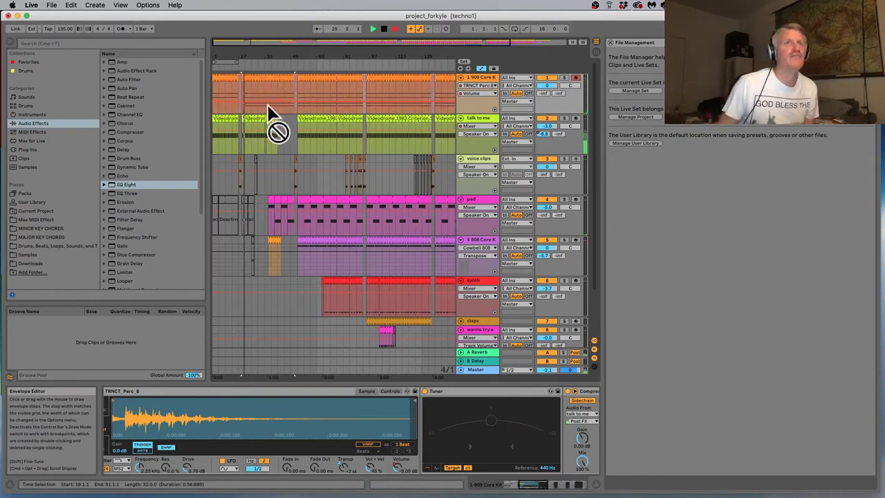
left_click_drag(397, 473, 387, 458)
key("space")
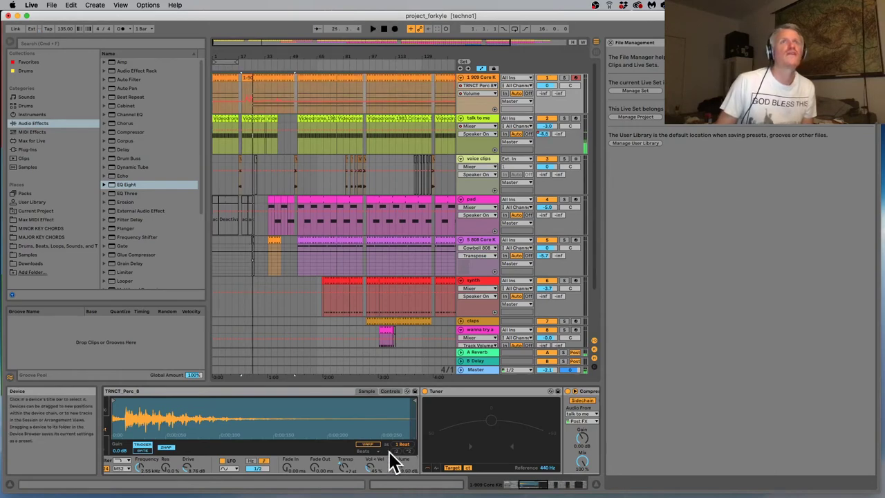
Replay the 909 Core Kit section from just before bar 19 to audition the recorded Volume automation
key("b")
left_click(244, 81)
key("space")
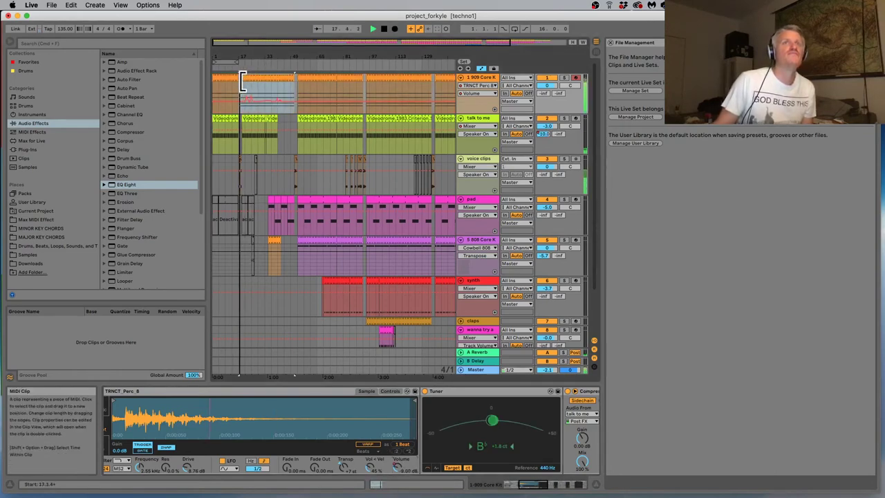
key("b")
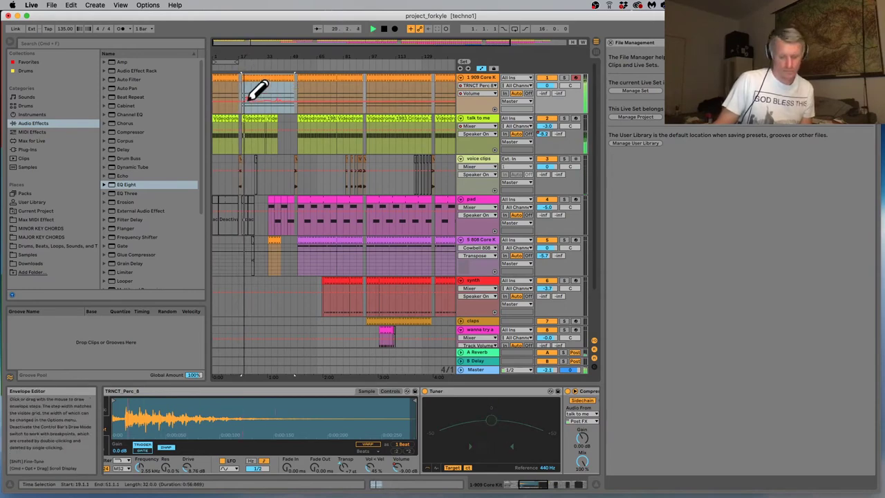
key("b")
key("b")
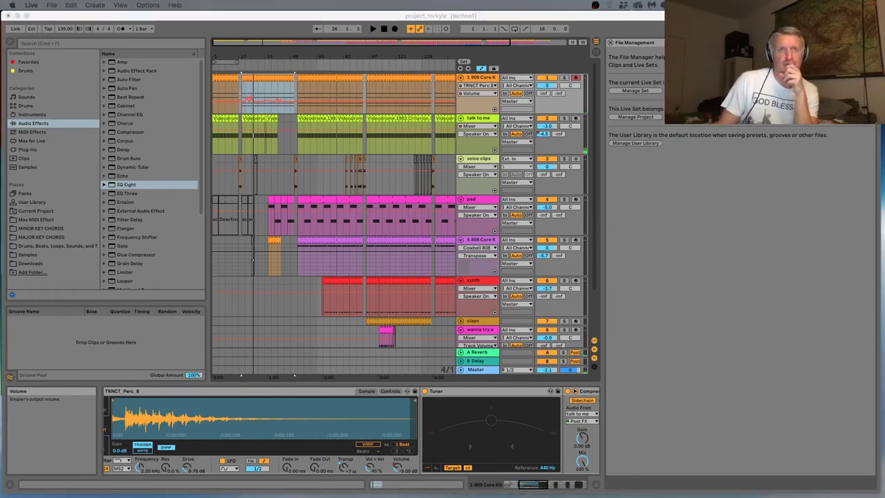
View the talk to me track's devices, return to the 909 Core Kit devices and briefly replay from bar 19
left_click(478, 116)
left_click(478, 116)
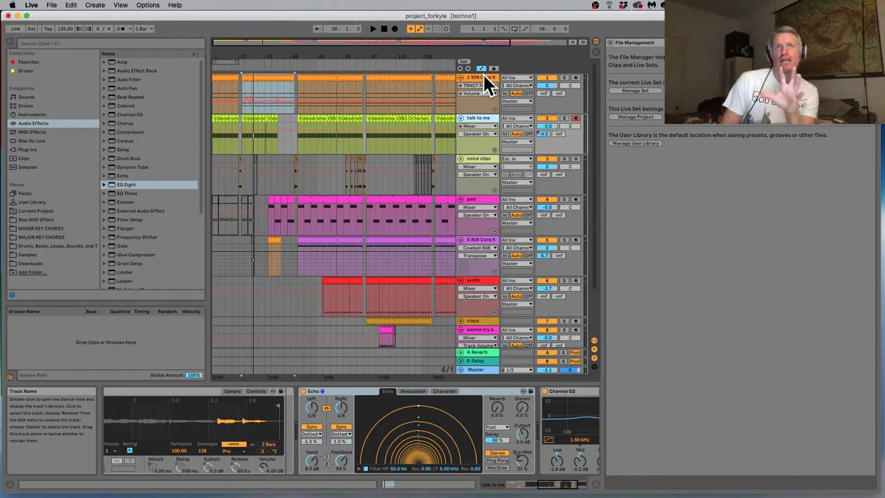
left_click(483, 76)
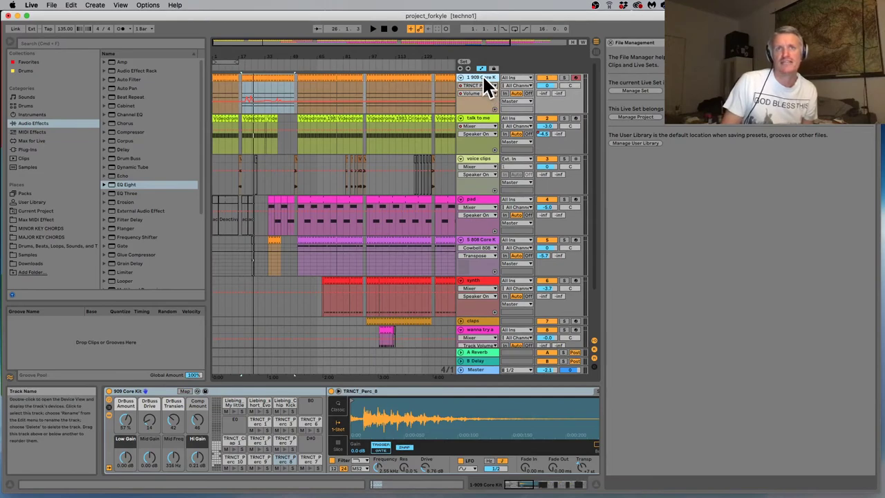
key("space")
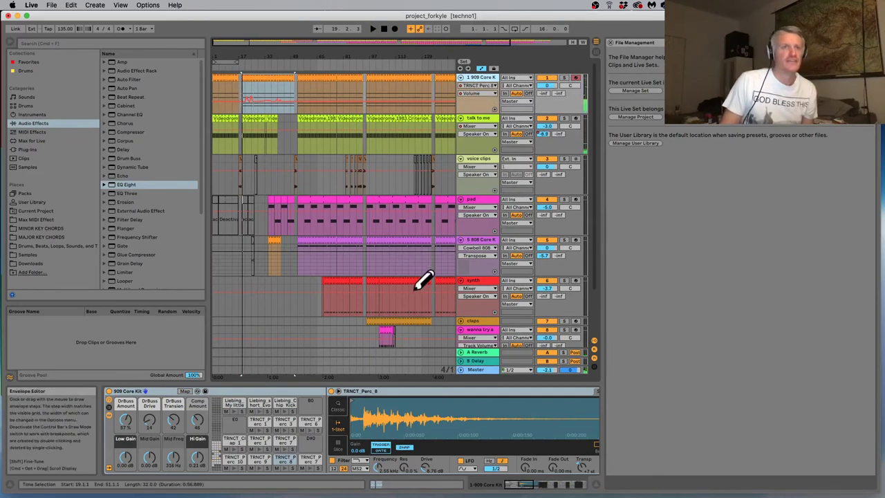
Add a Saturator audio effect at the end of the 909 Core Kit track's device chain
left_click(535, 485)
left_click_drag(535, 486, 579, 488)
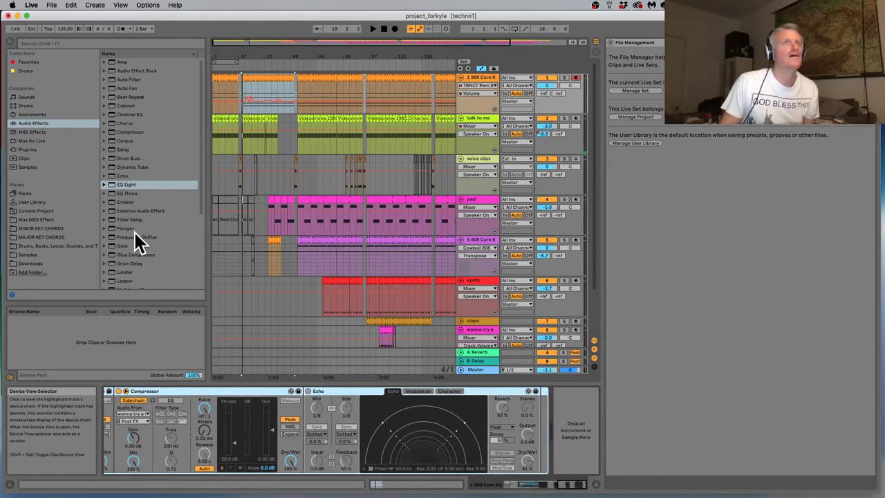
left_click(136, 185)
scroll(136, 214, "down", 5)
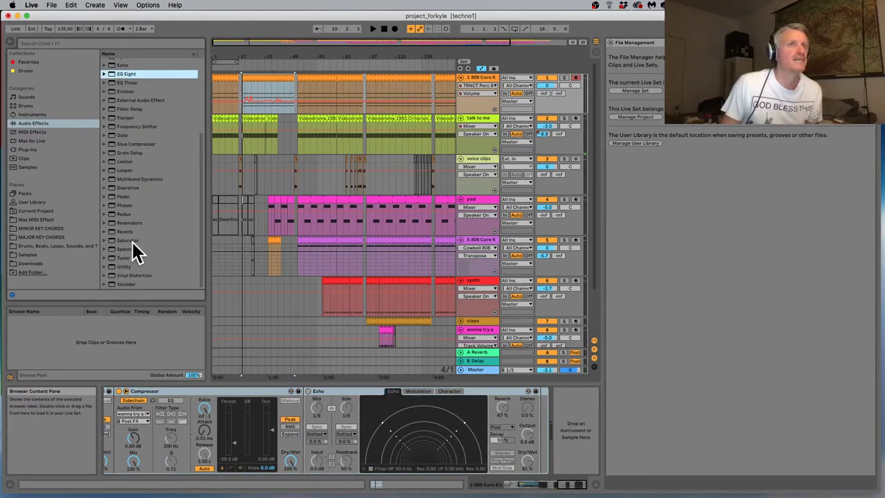
left_click_drag(125, 242, 573, 415)
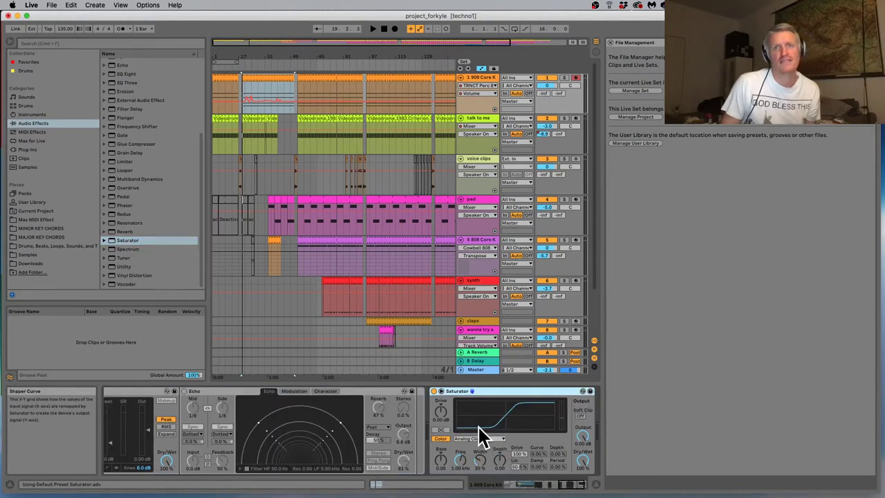
During playback, set the Saturator's Drive to 3.43 dB, Base to 3.43 and Dry/Wet to 57.1%
key("space")
left_click_drag(446, 462, 437, 408)
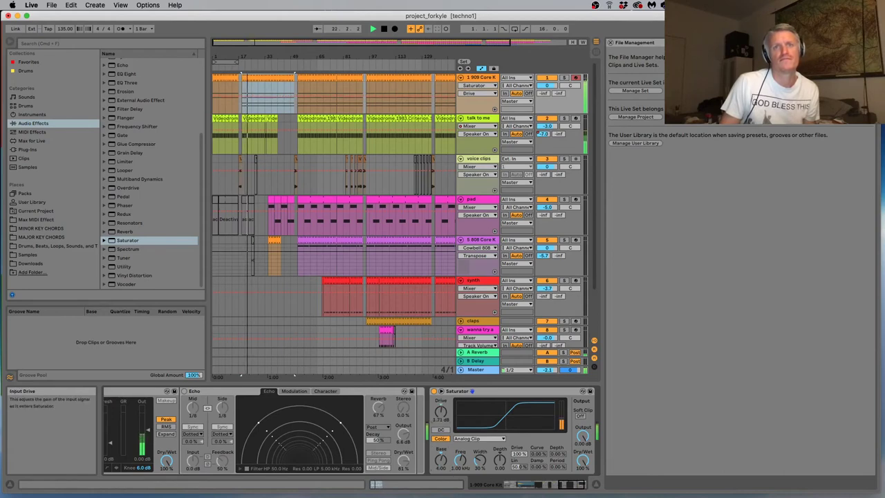
left_click_drag(445, 458, 444, 484)
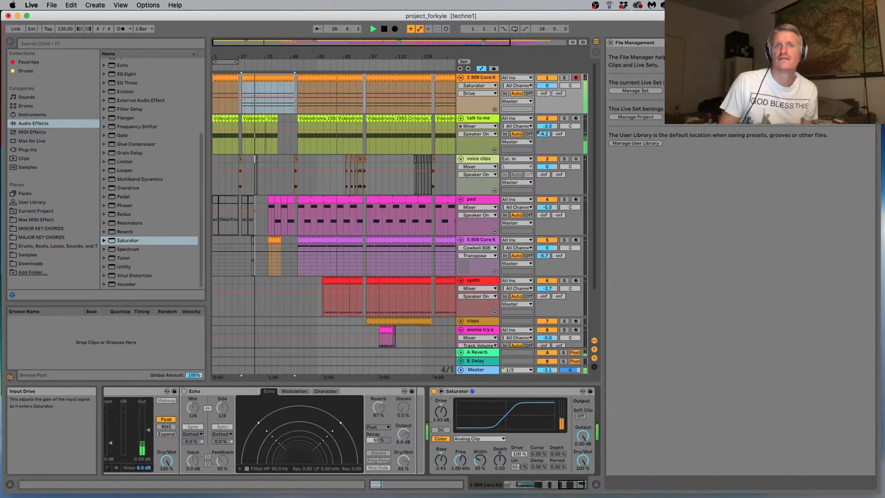
left_click_drag(440, 411, 440, 414)
left_click_drag(583, 459, 583, 466)
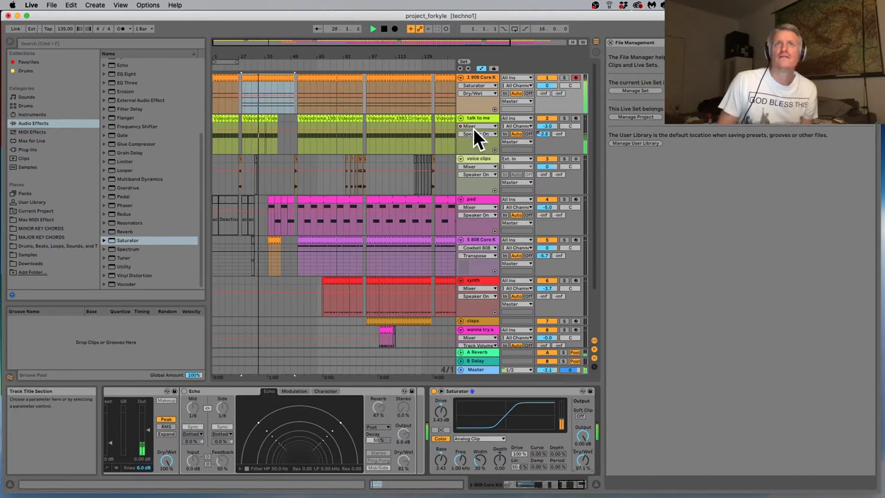
Check the devices on the talk to me and 808 Core Kit tracks and return to the 909 Core Kit chain
left_click(473, 120)
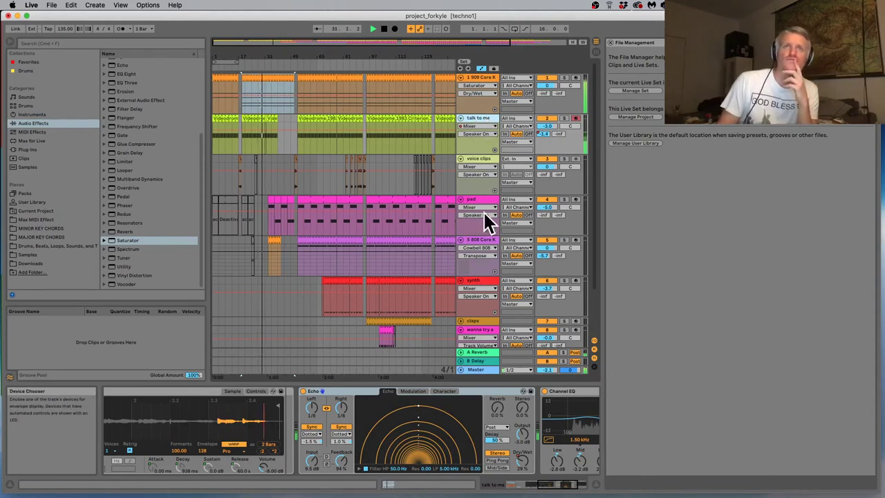
left_click(483, 241)
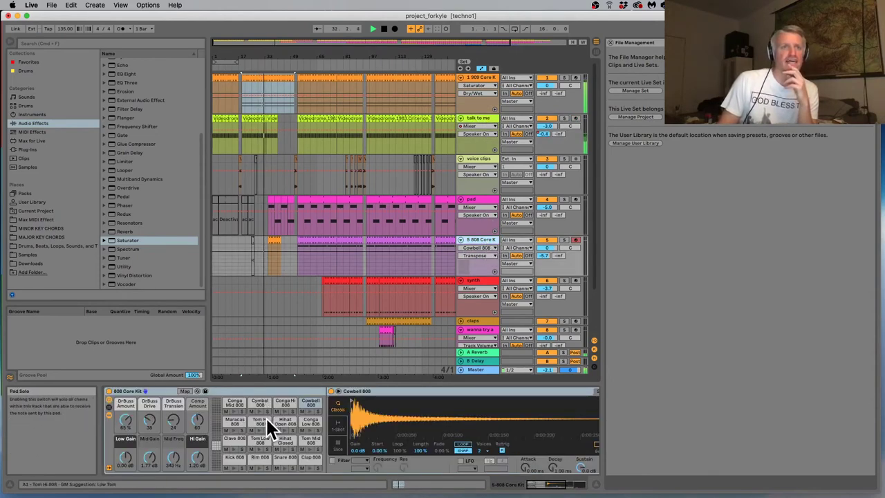
left_click(472, 76)
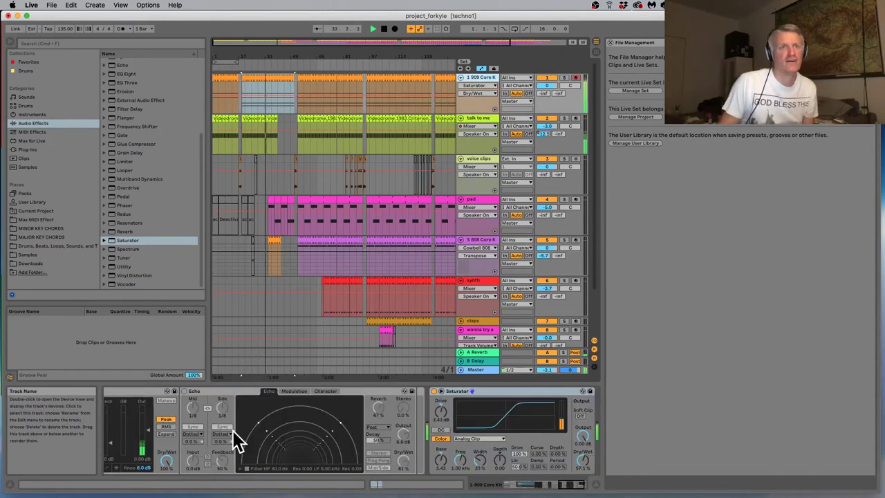
Look through the 909 Core Kit drum rack's pad banks to find the TRNCT hi-hat pads
left_click(510, 484)
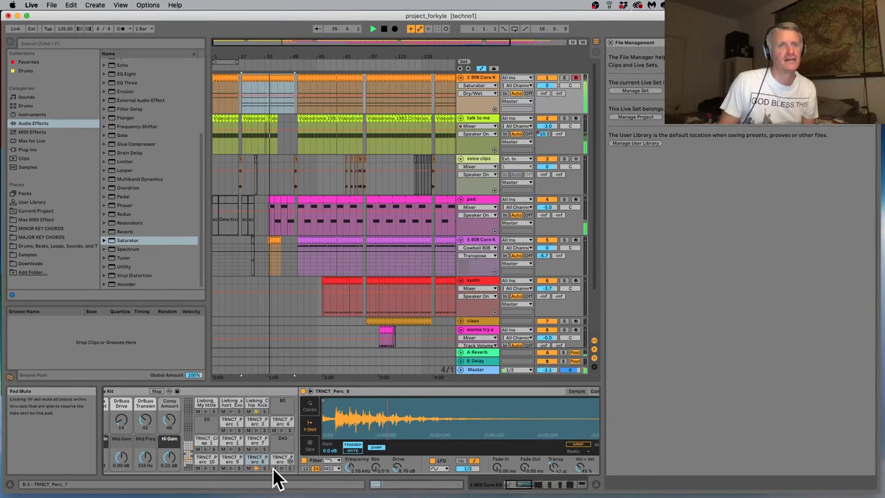
left_click(186, 445)
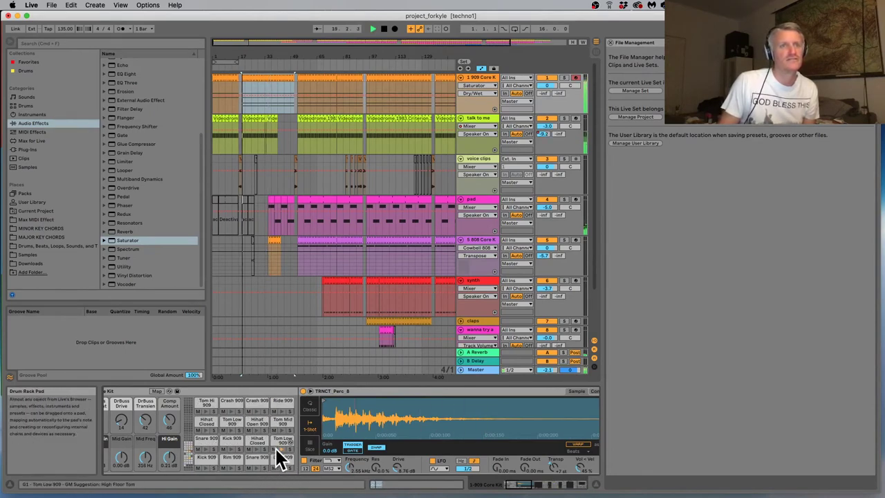
left_click(193, 461)
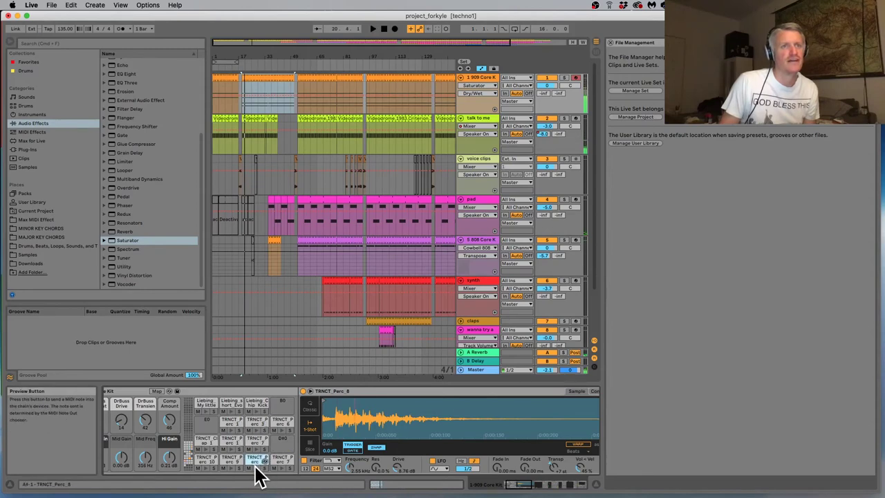
left_click(186, 469)
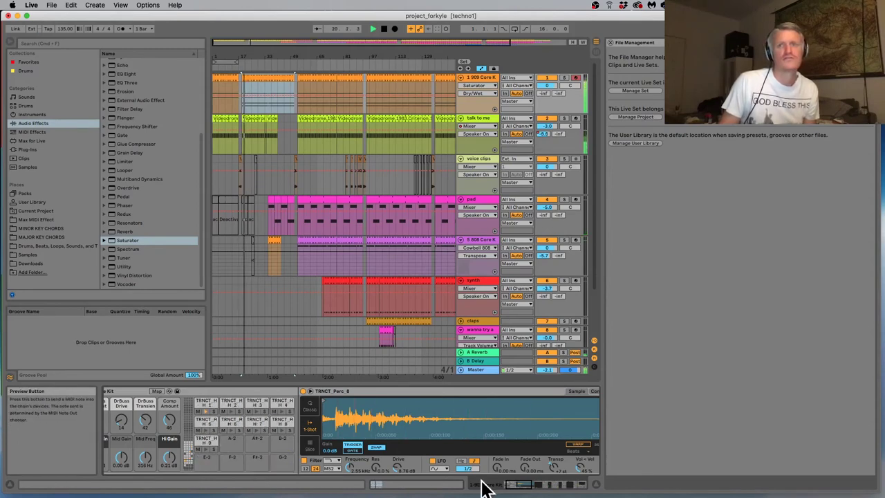
Select the TRNCT_HH_1 pad and raise its sampler's Volume to -2.29 dB while playing the arrangement
left_click(530, 484)
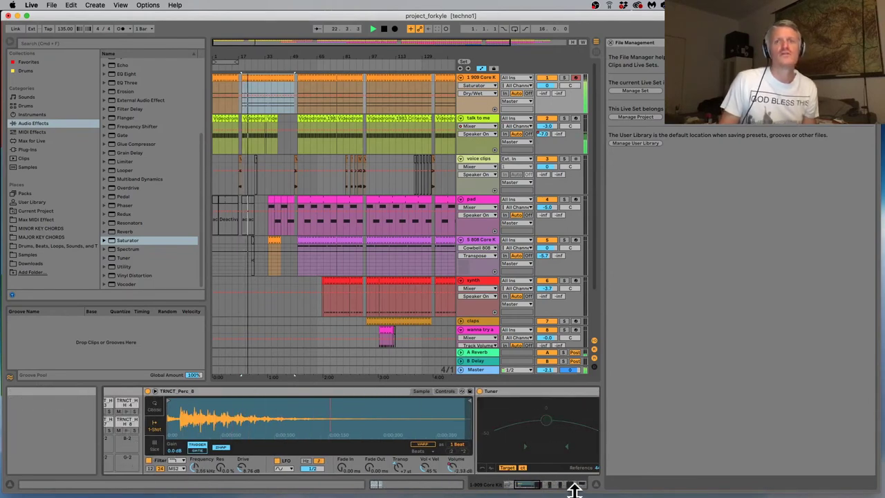
left_click_drag(529, 488, 553, 483)
left_click(233, 401)
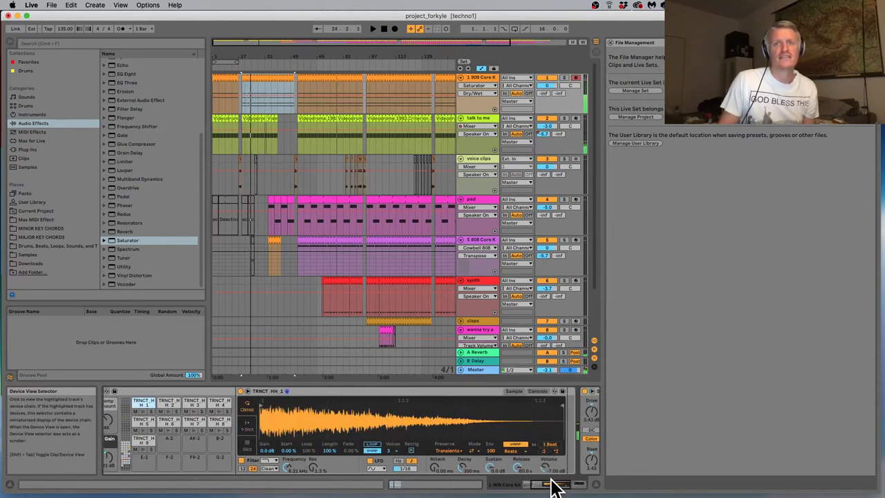
key("space")
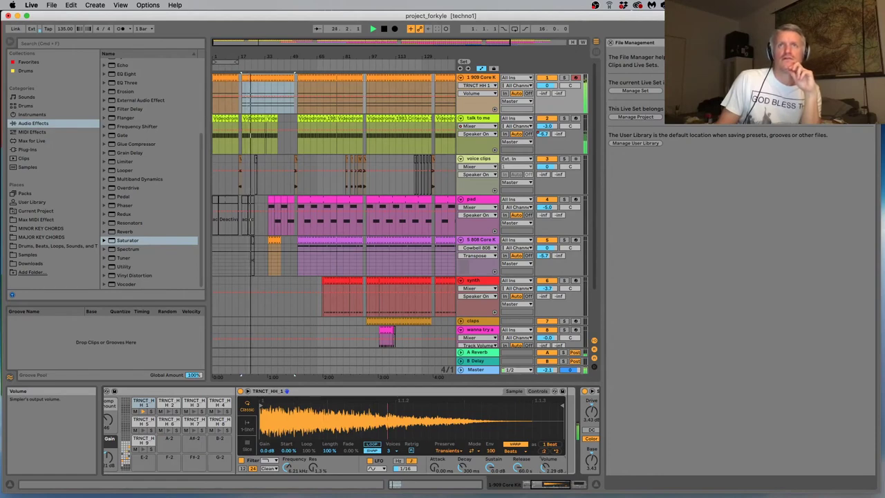
Set the Saturator's Dry/Wet to 47.8% on the 909 Core Kit track and select the device
mouse_move(546, 487)
left_mouse_down()
mouse_move(576, 485)
mouse_move(543, 477)
mouse_move(543, 459)
mouse_move(543, 477)
left_mouse_up()
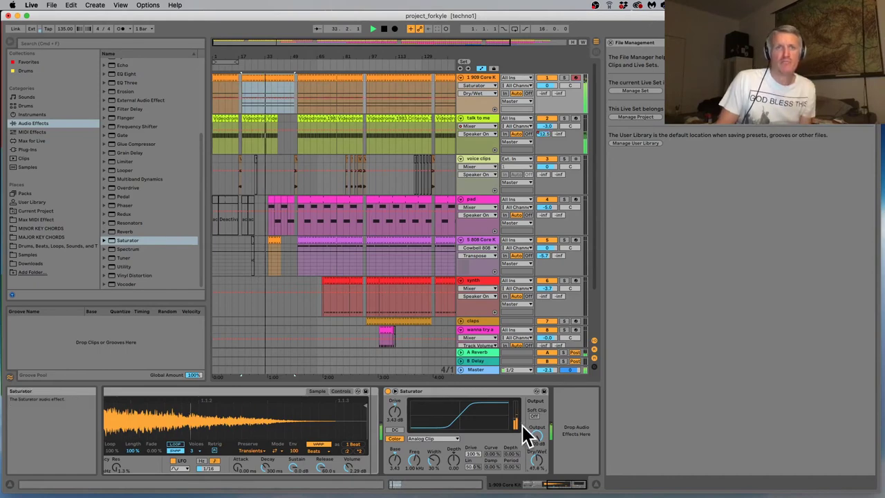
left_click(472, 398)
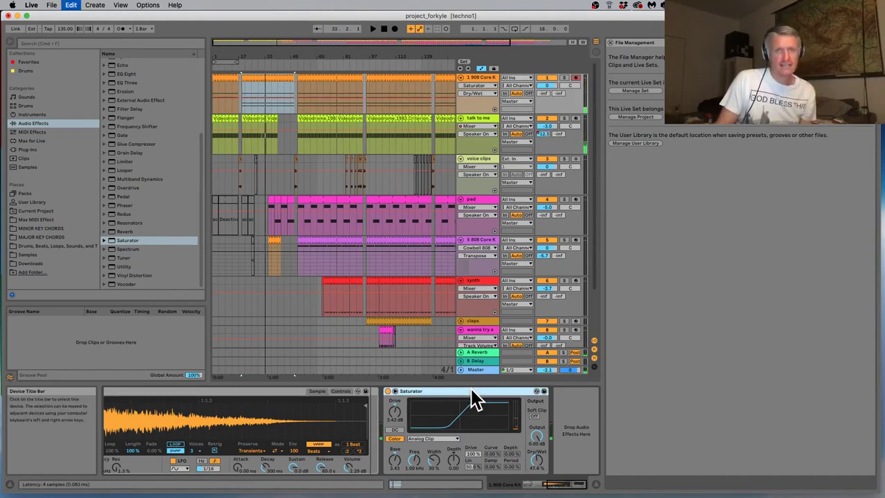
Set the Saturator's Dry/Wet to 92.9% and Output to -1.71 dB on the 909 Core Kit track during playback
left_click(371, 412)
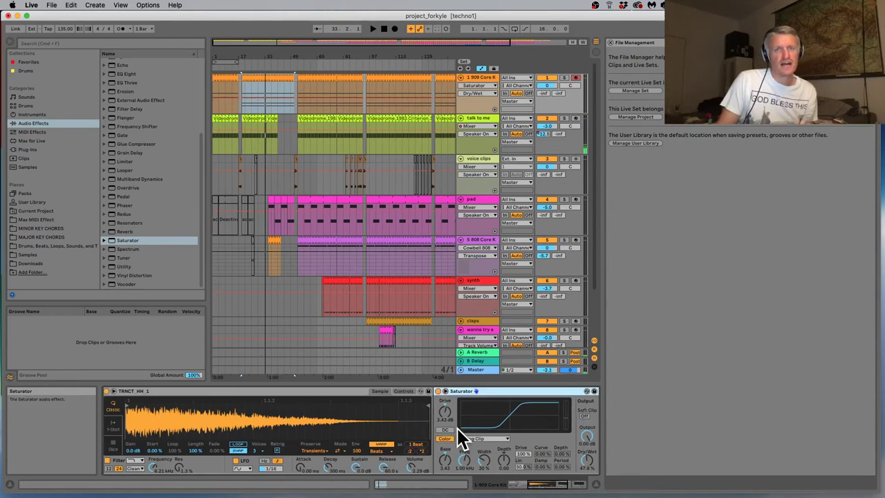
left_click_drag(587, 459, 587, 413)
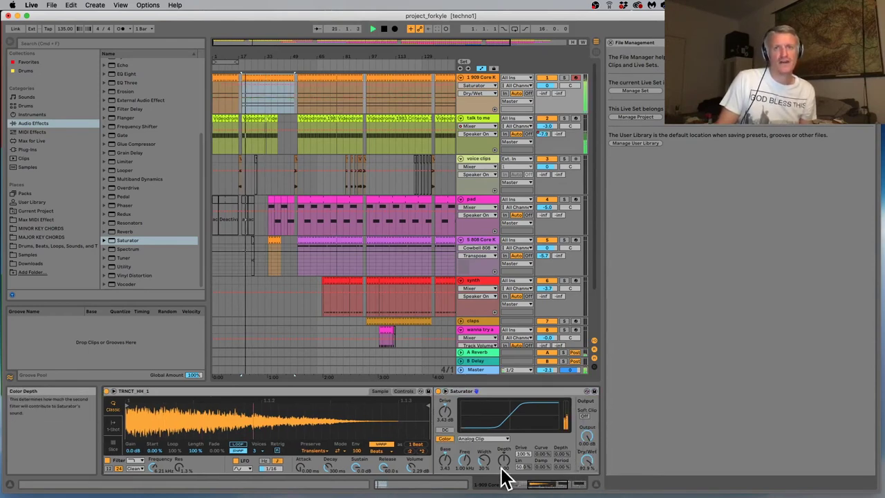
left_click_drag(587, 435, 587, 444)
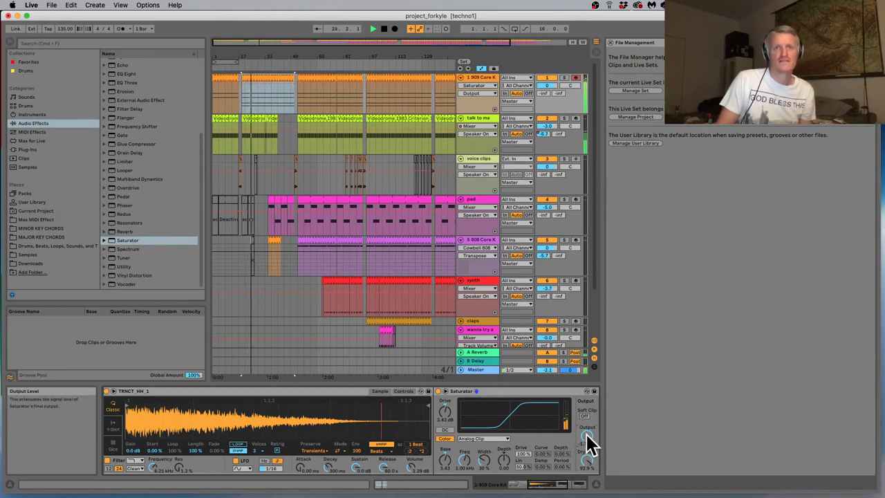
Lower the TRNCT_HH_1 sampler's Sustain to -17 dB and shorten its Release
left_click(373, 462)
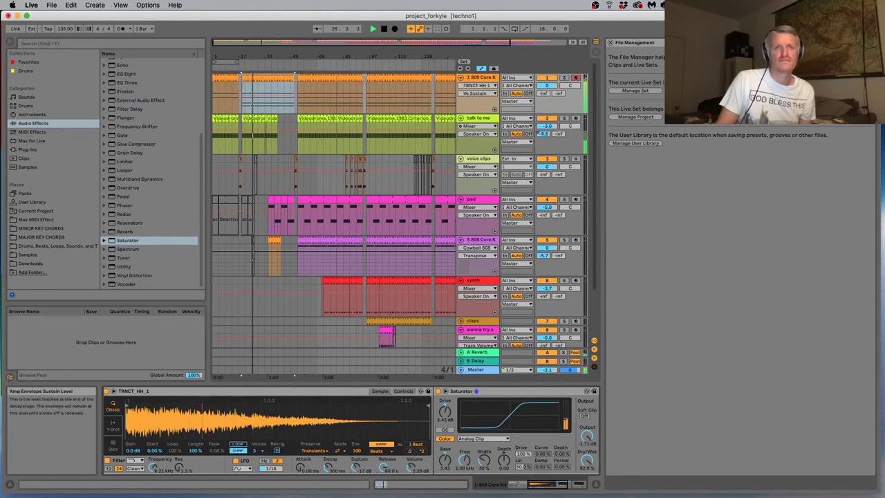
left_click_drag(374, 462, 387, 484)
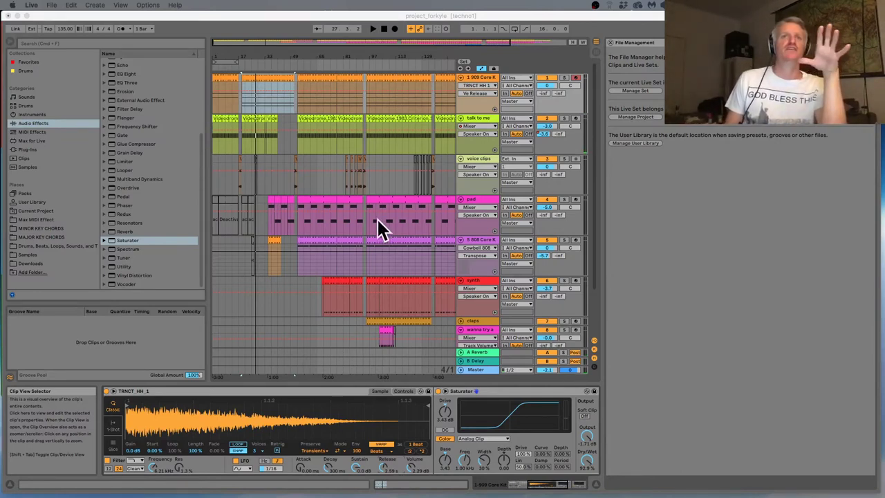
Play the arrangement from bar 53 with the 808 Core Kit track soloed and select that track's clip there
left_click(318, 199)
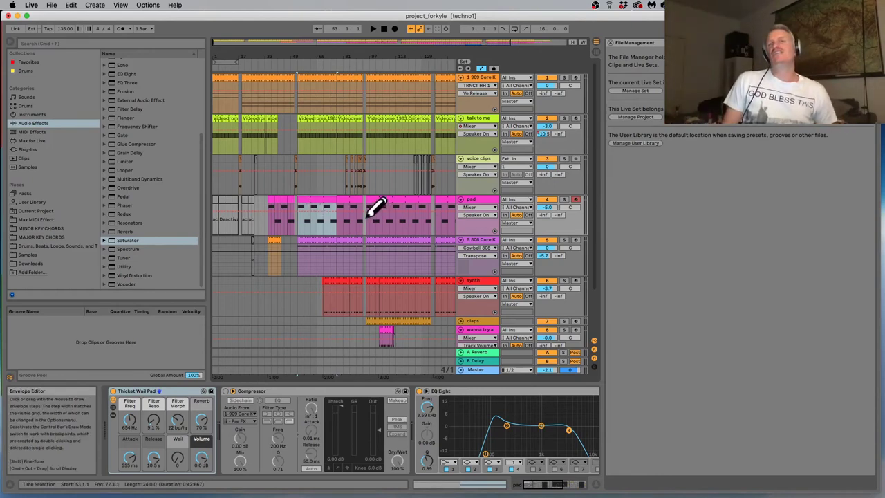
left_click(483, 117)
key("space")
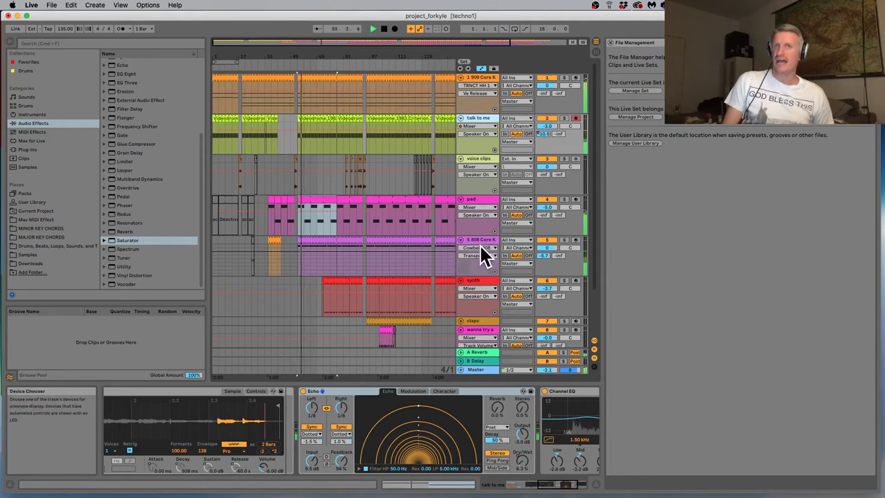
left_click(481, 246)
left_click(563, 240)
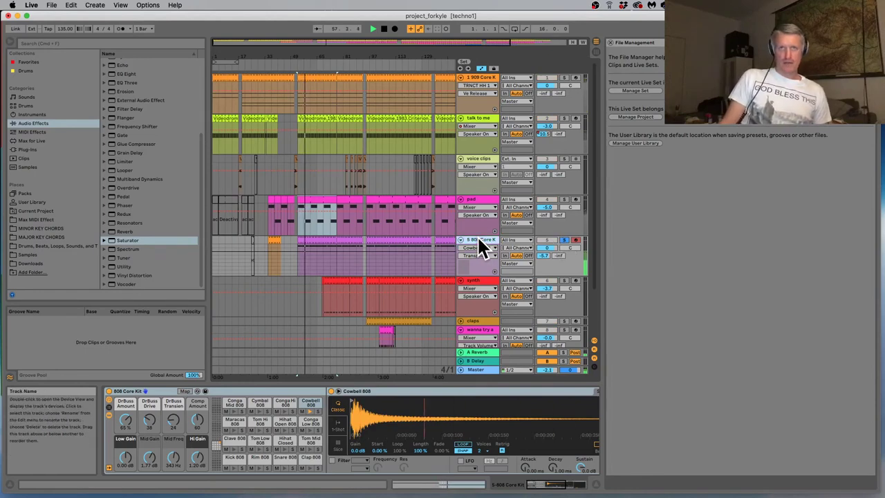
left_click(327, 240)
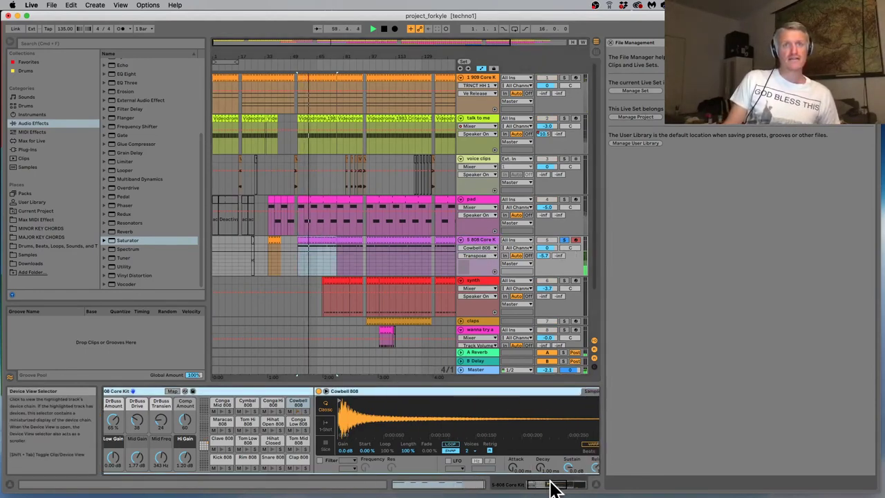
Try a Flanger after the 808 Core Kit drum rack, adjusting its Hi Pass, Delay Time and Feedback
left_click_drag(550, 483, 558, 486)
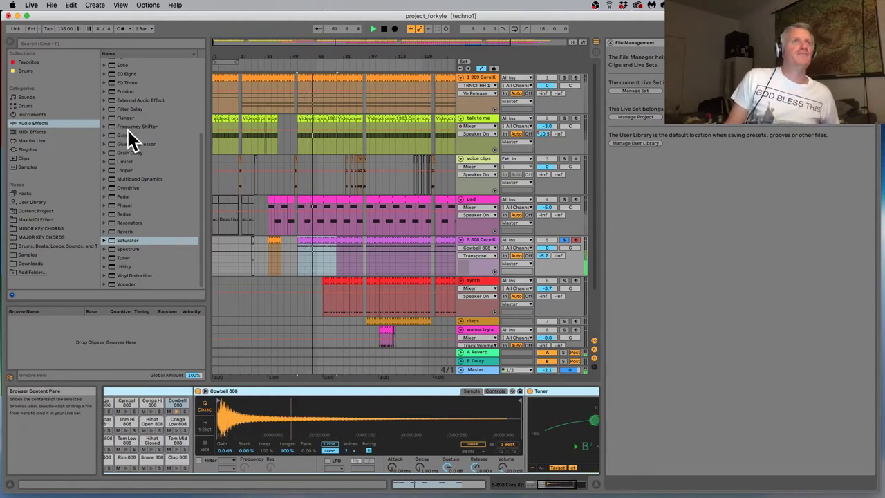
left_click_drag(126, 119, 521, 414)
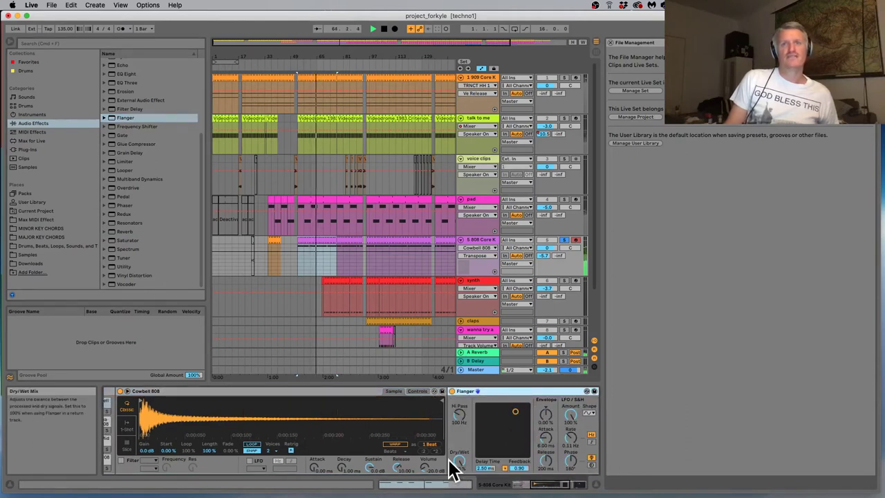
left_click(459, 416)
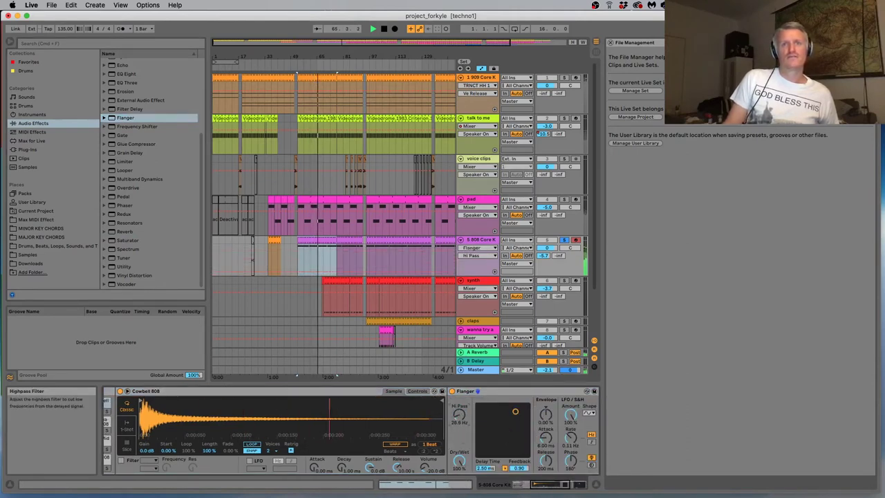
left_click_drag(523, 421, 546, 442)
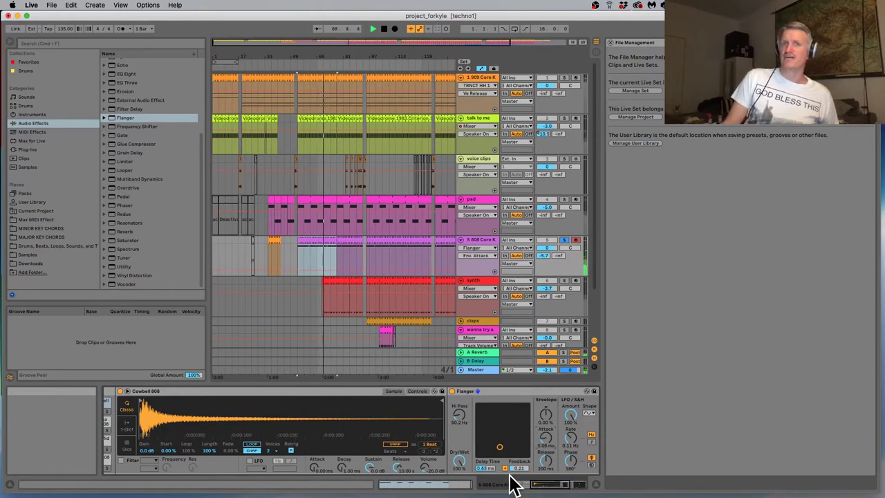
Try the Flanger with 50.8% Envelope, 2.04 Hz Rate, 277 Hz Hi Pass and a new Delay Time and Feedback, and delete the device
left_click(549, 487)
mouse_move(550, 487)
left_mouse_down()
mouse_move(567, 484)
mouse_move(547, 486)
left_mouse_up()
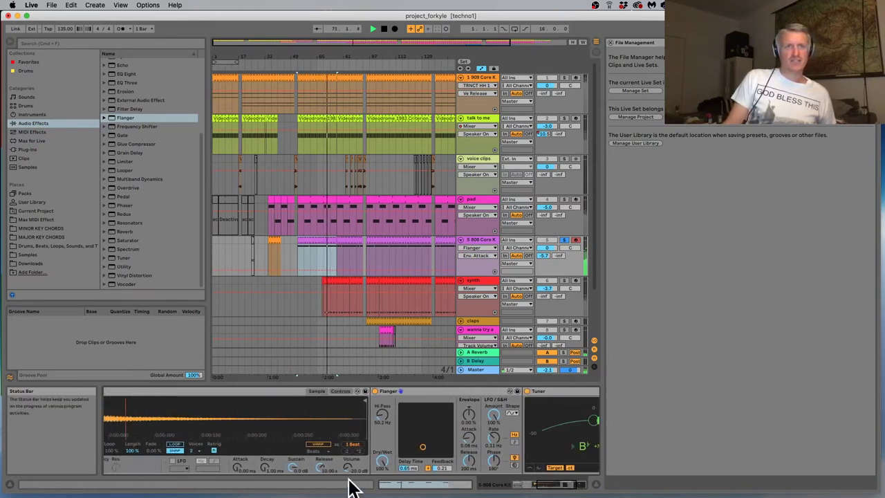
mouse_move(502, 448)
left_mouse_down()
mouse_move(502, 425)
mouse_move(491, 444)
left_mouse_up()
left_click_drag(469, 414, 469, 405)
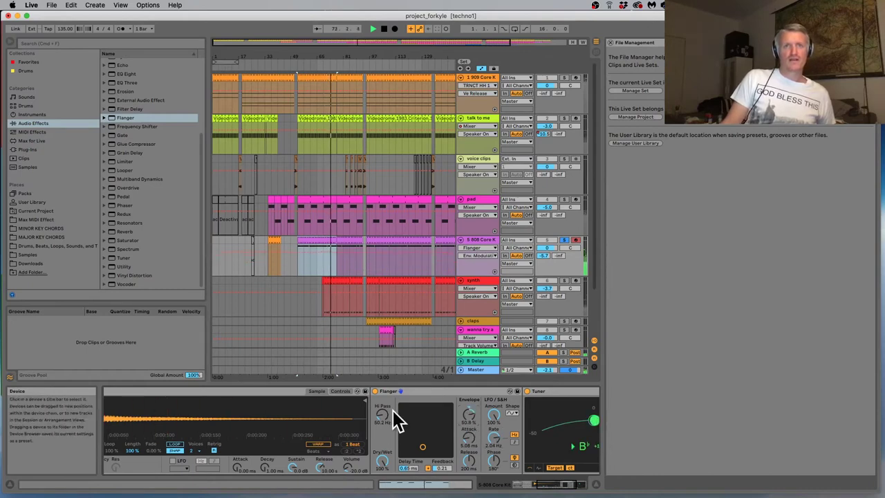
left_click_drag(381, 414, 382, 405)
left_click_drag(422, 447, 406, 414)
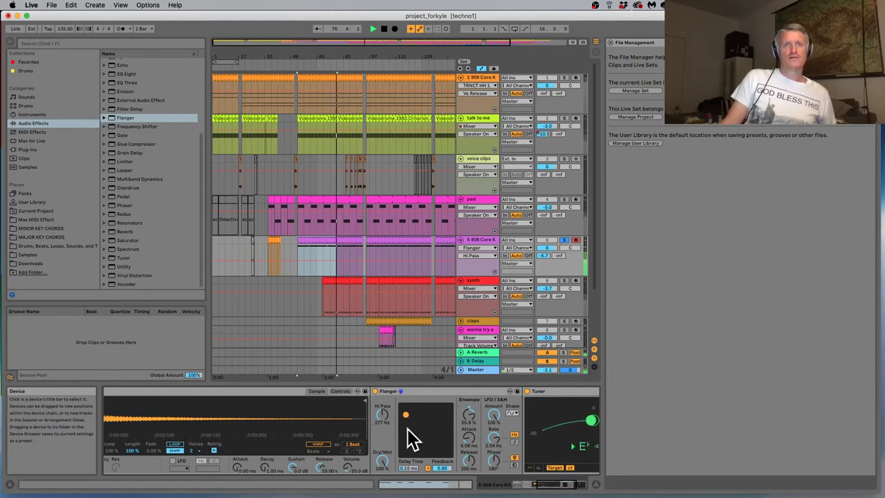
left_click(419, 392)
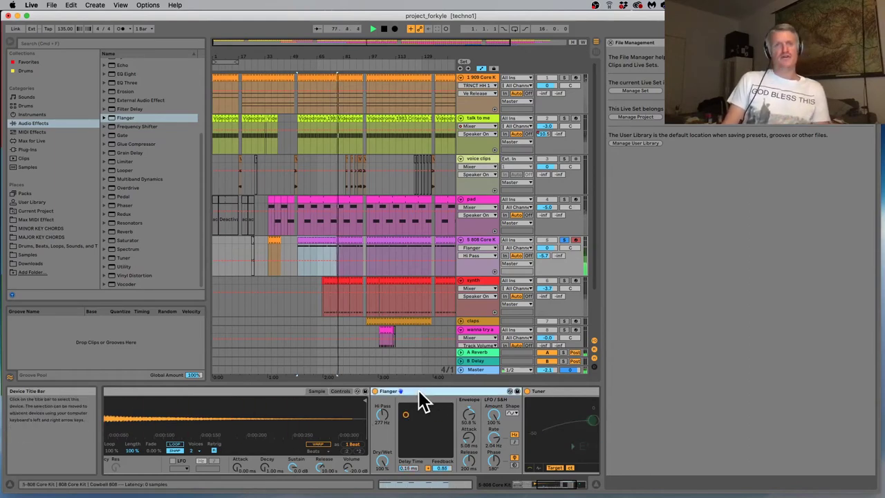
key("Delete")
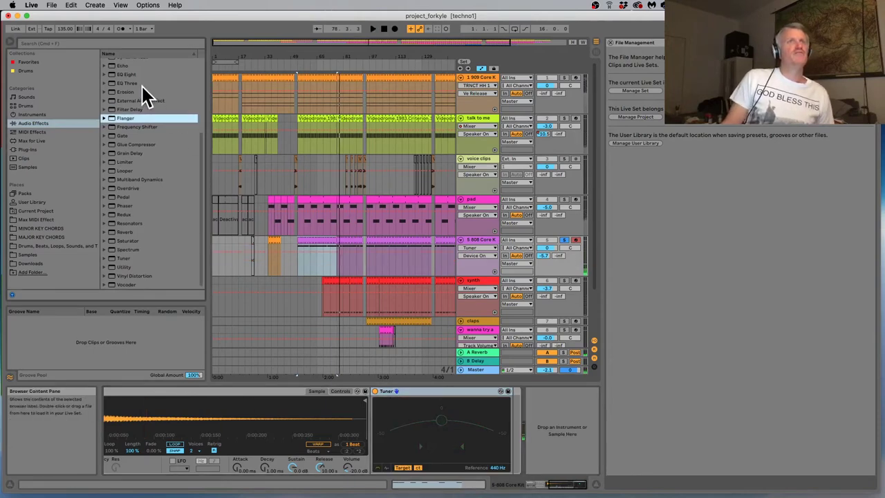
Add a Delay audio effect before the Tuner on the 808 Core Kit track
scroll(141, 86, "up", 2)
scroll(142, 86, "up", 1)
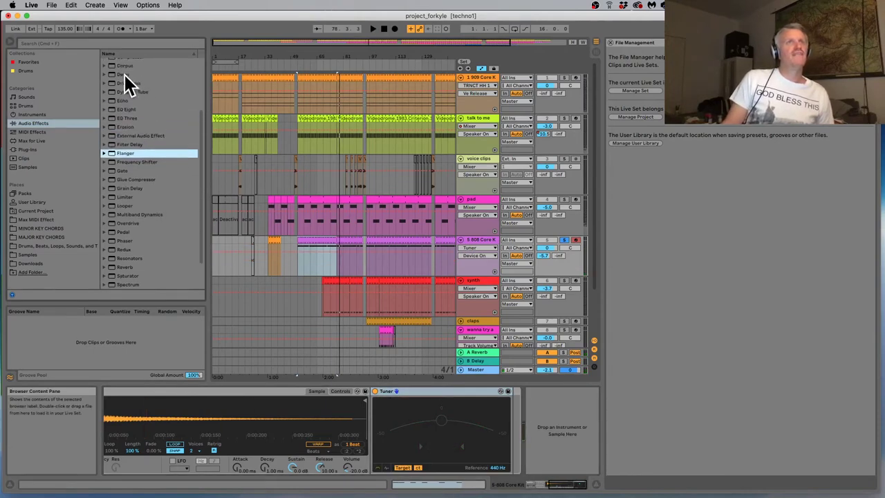
left_click_drag(123, 75, 387, 415)
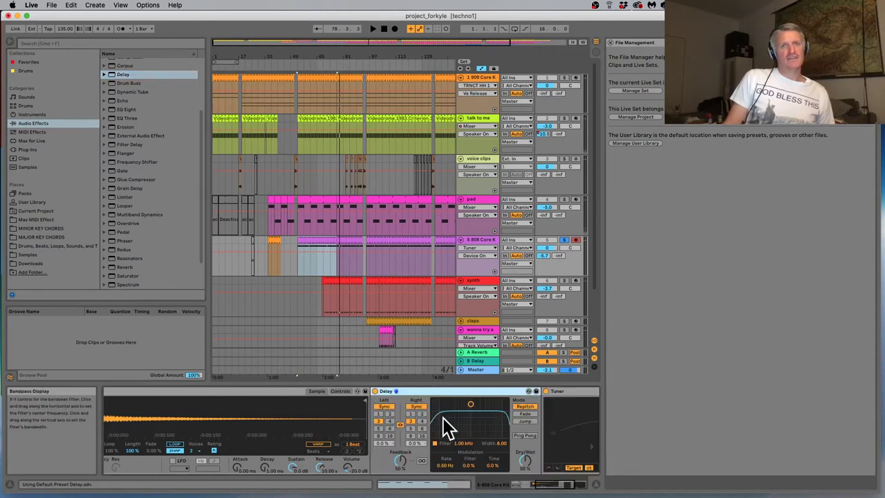
Set the Delay to an unsynced time of 9.27 ms with 60% Feedback during playback, and adjust the Cowbell 808 sampler's Volume
left_click(382, 407)
left_click_drag(384, 422, 384, 456)
key("space")
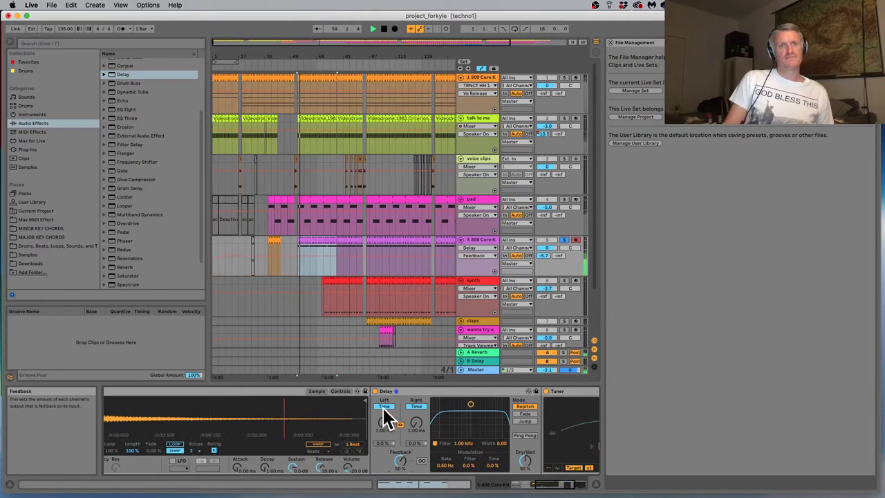
left_click_drag(384, 421, 384, 415)
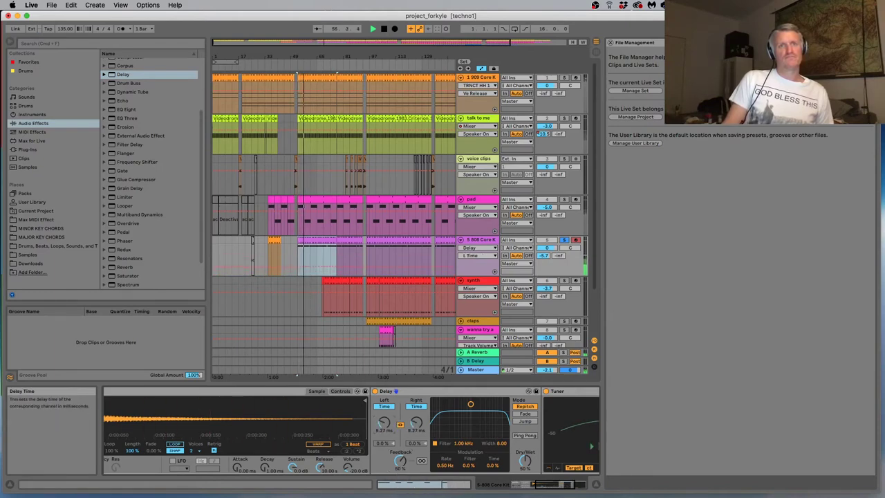
left_click(400, 463)
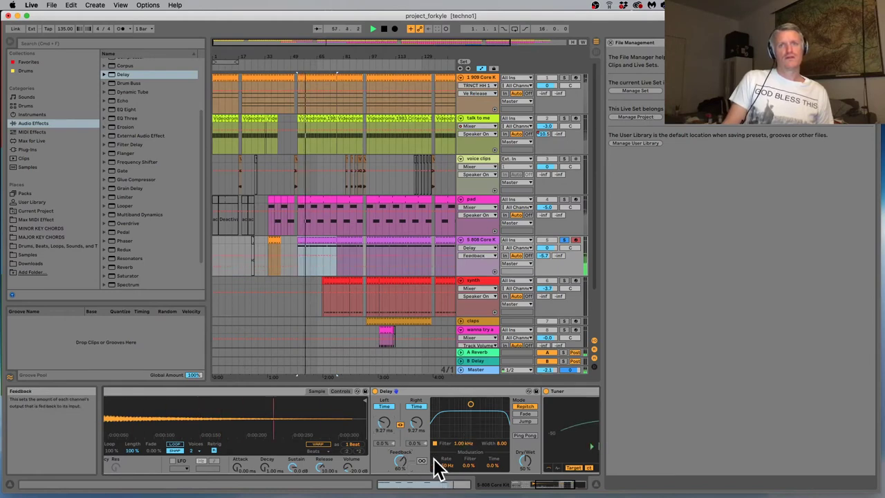
left_click(354, 463)
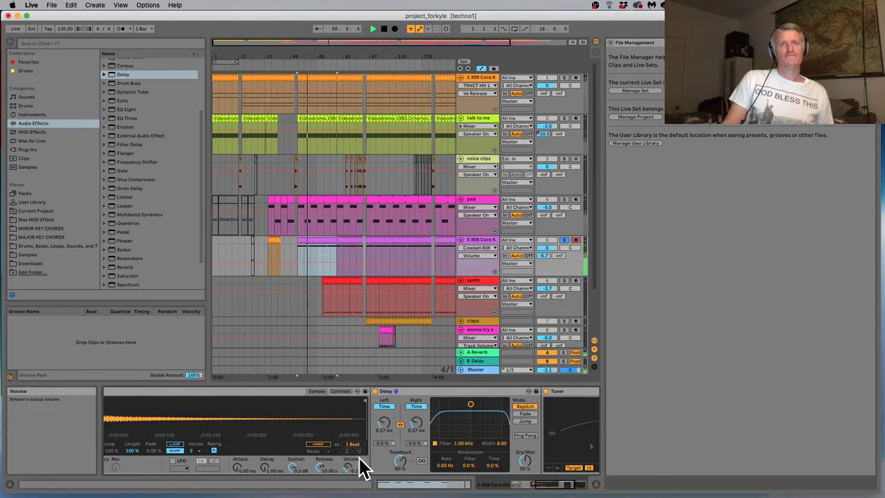
Unsolo the 808 Core Kit track, set its Delay feedback to 41%, and replay the section
left_click(563, 239)
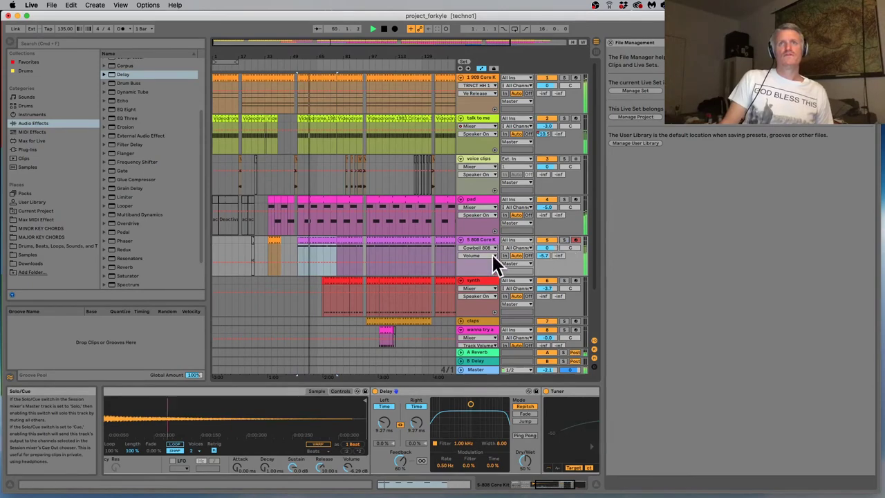
left_click(400, 460)
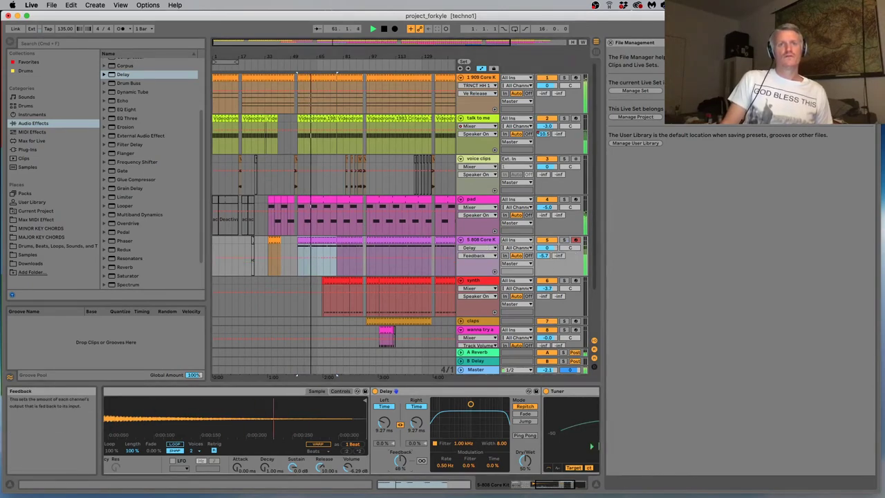
left_click_drag(400, 460, 400, 431)
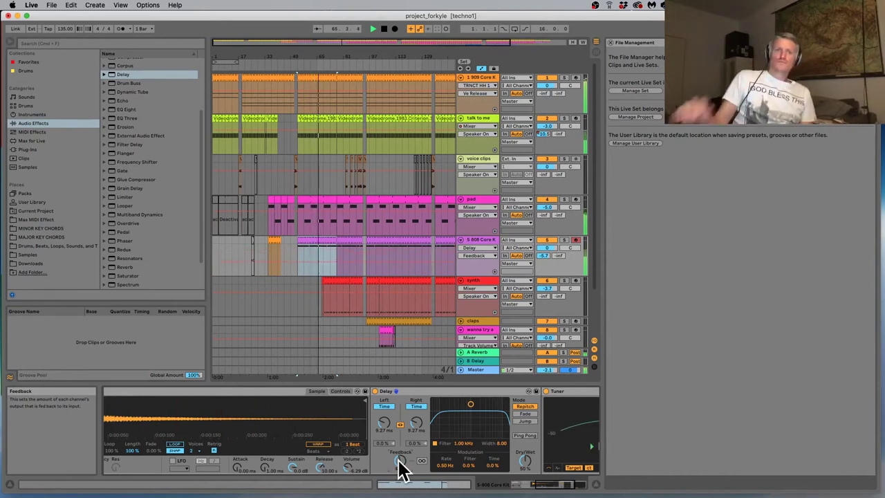
key("space")
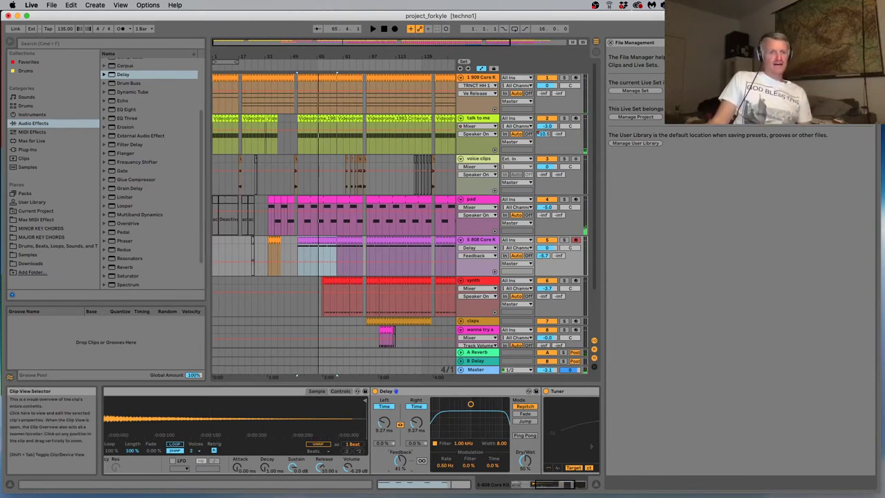
key("space")
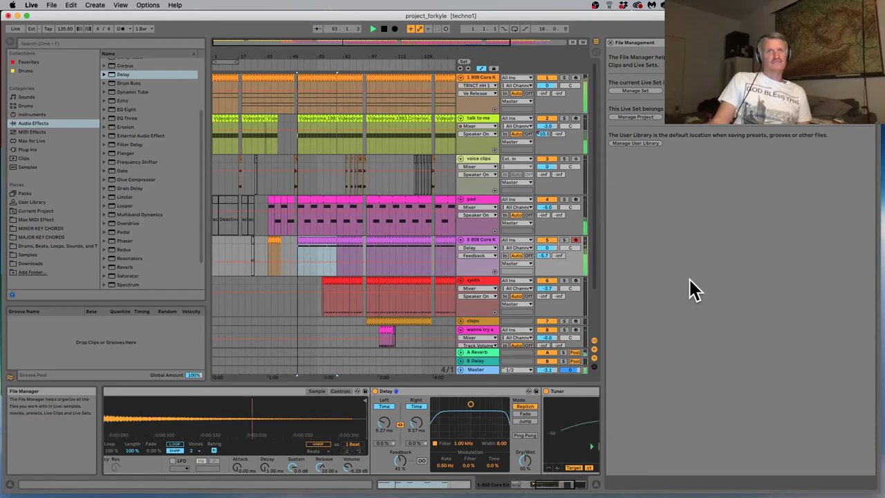
Save the Live Set under the new name project_forkyle_edit in the techno1 Project folder
left_click(51, 6)
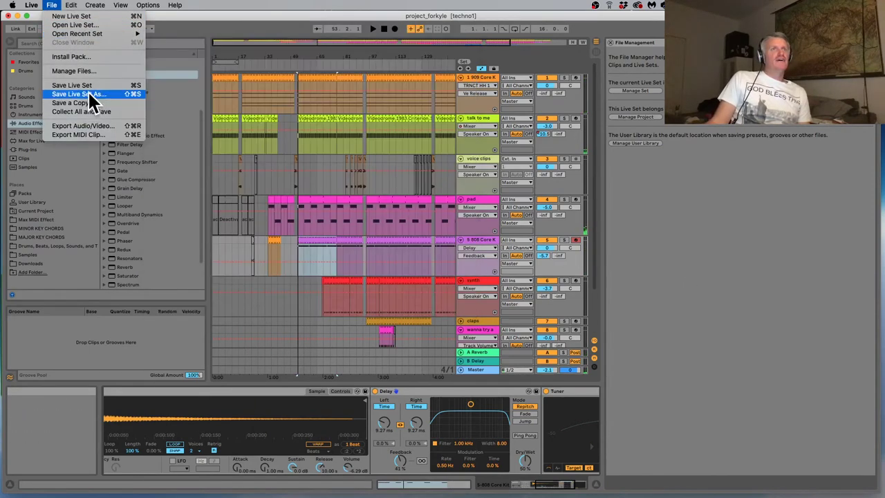
left_click(88, 95)
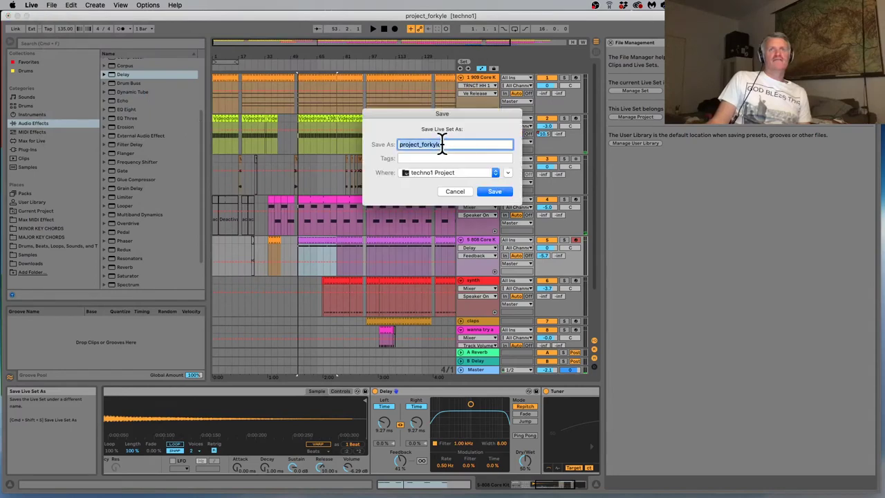
left_click(443, 144)
type("_edit")
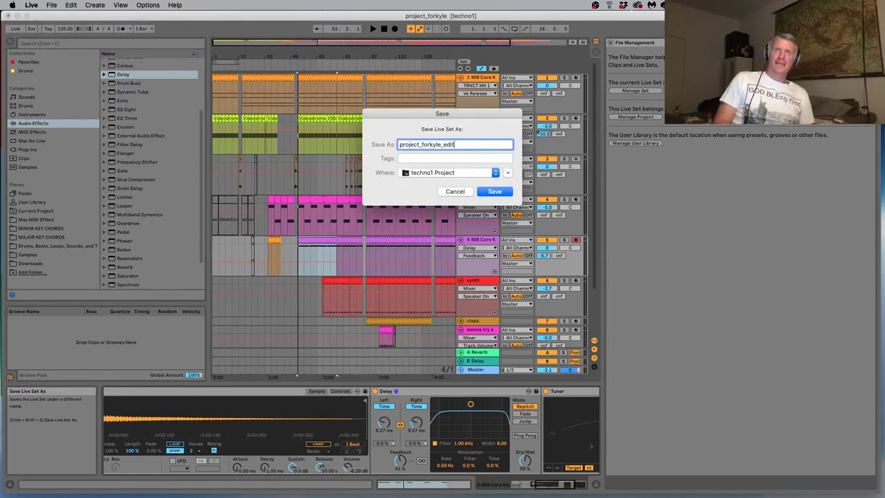
key("Return")
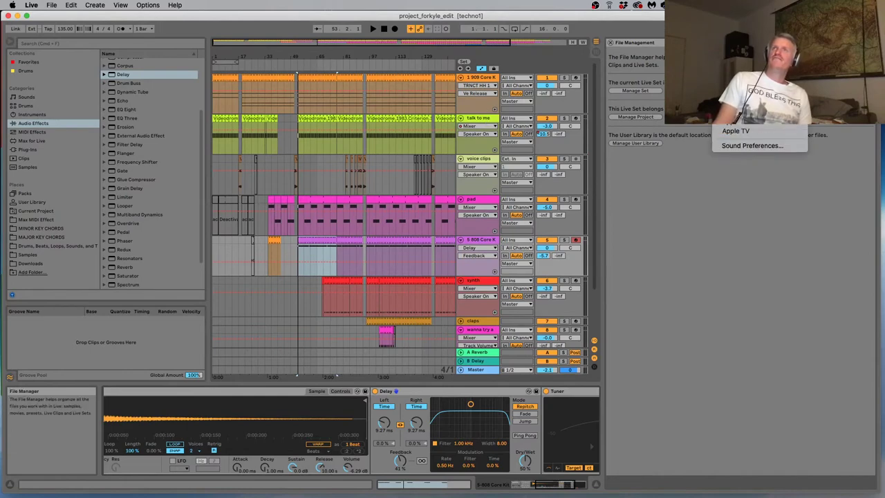
key("Escape")
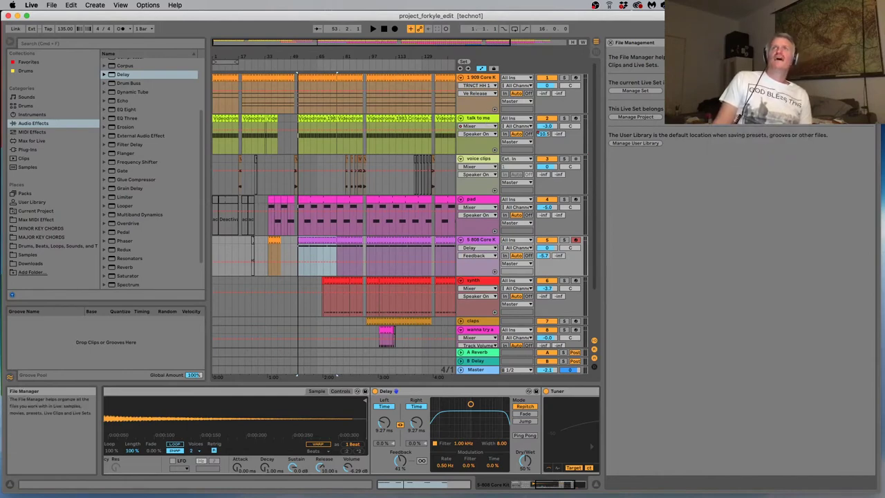
left_click(723, 6)
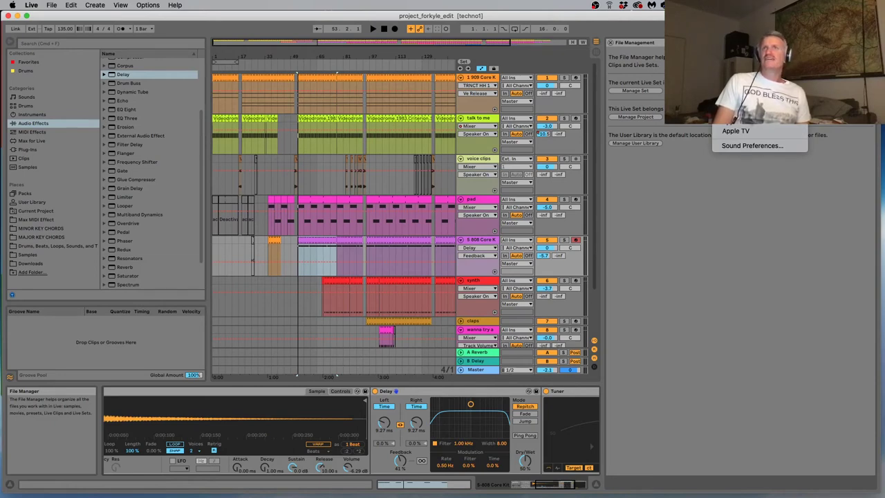
key("Escape")
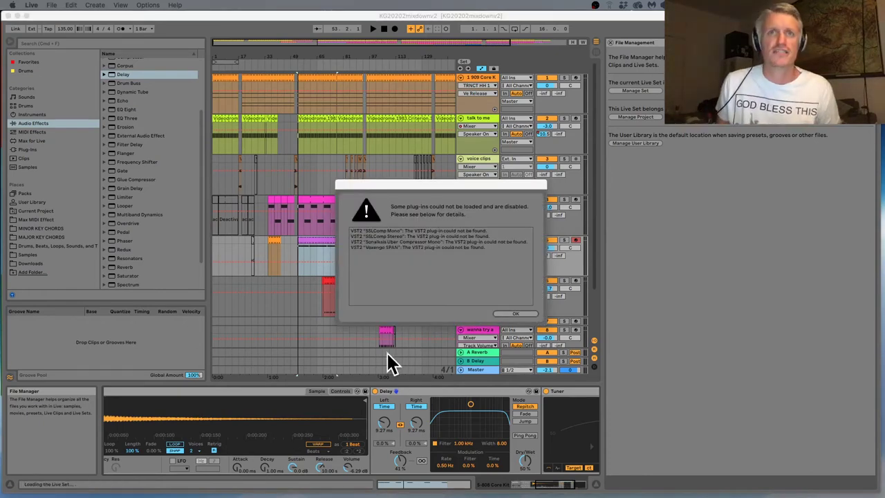
Dismiss the missing plug-ins warning, display the KG20202mixdownv2 set in Session View, and close the File Management pane
left_click(511, 314)
key("Tab")
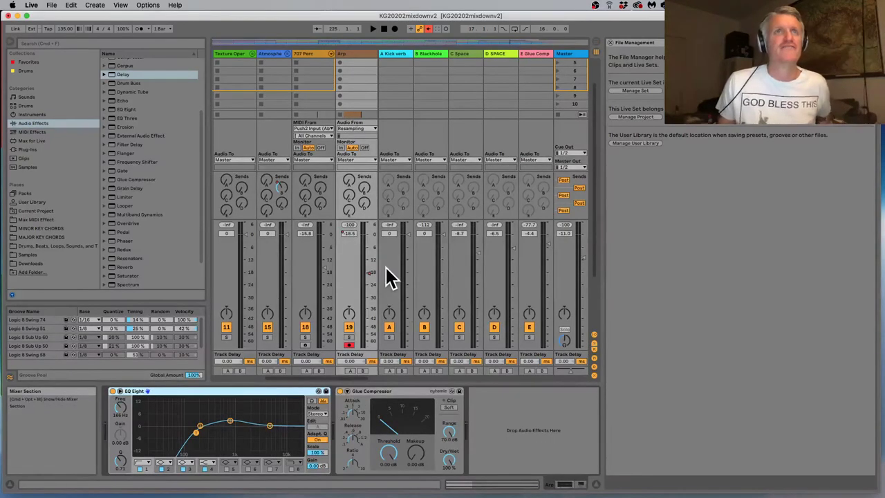
left_click(611, 43)
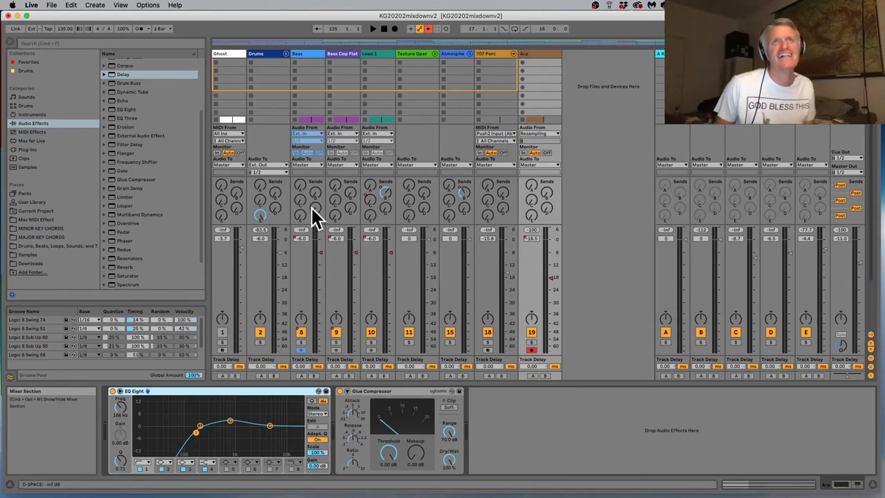
Play the song from the beginning and examine the Ghost, Texture Operator and Drums tracks in the mixer
left_click(384, 29)
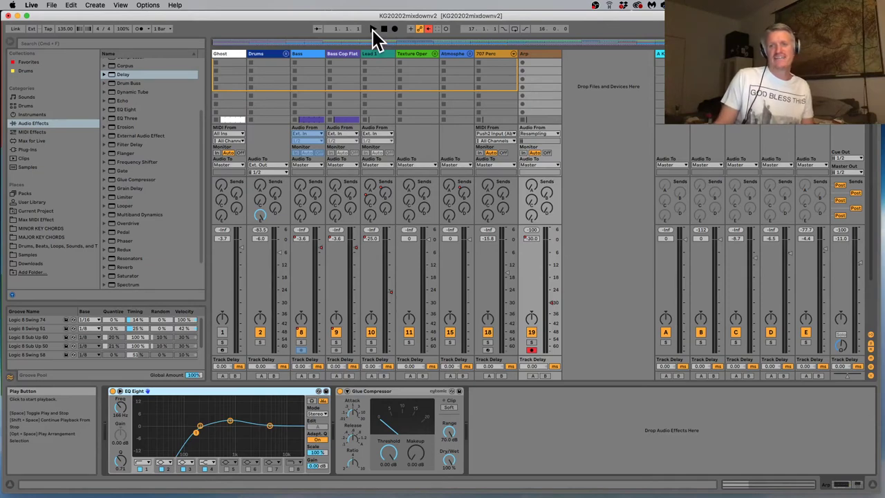
left_click(372, 29)
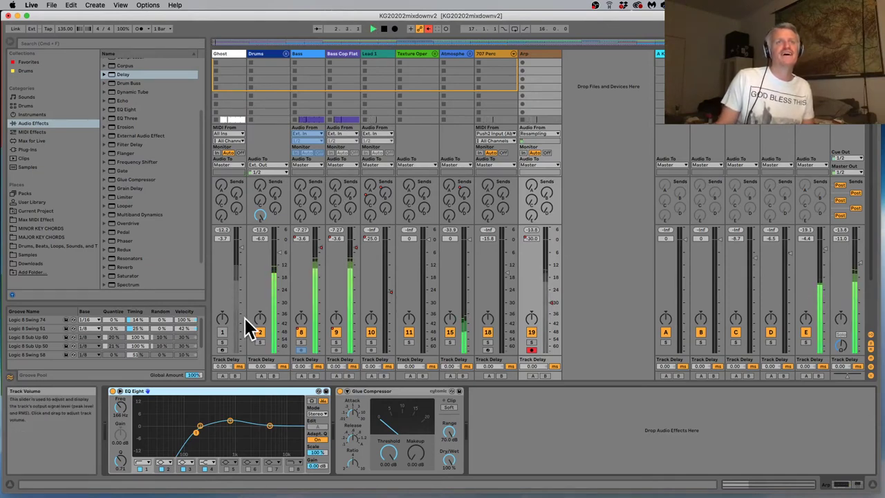
left_click(221, 333)
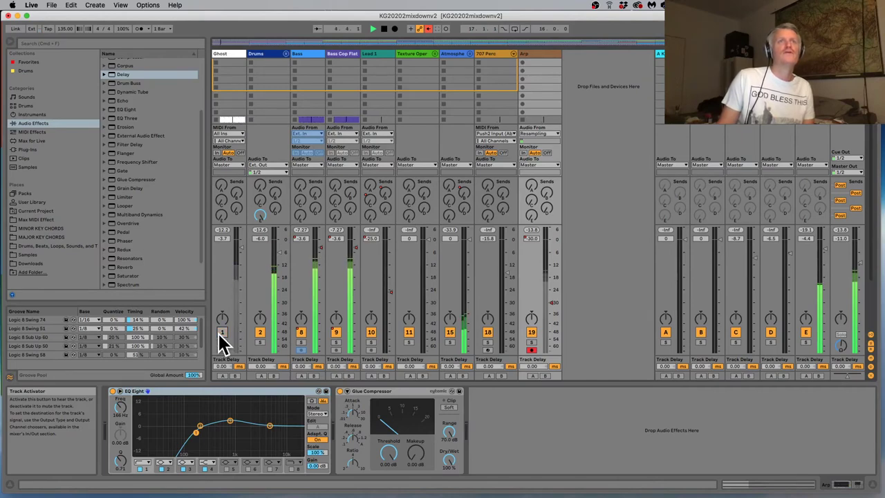
left_click(221, 332)
left_click(231, 53)
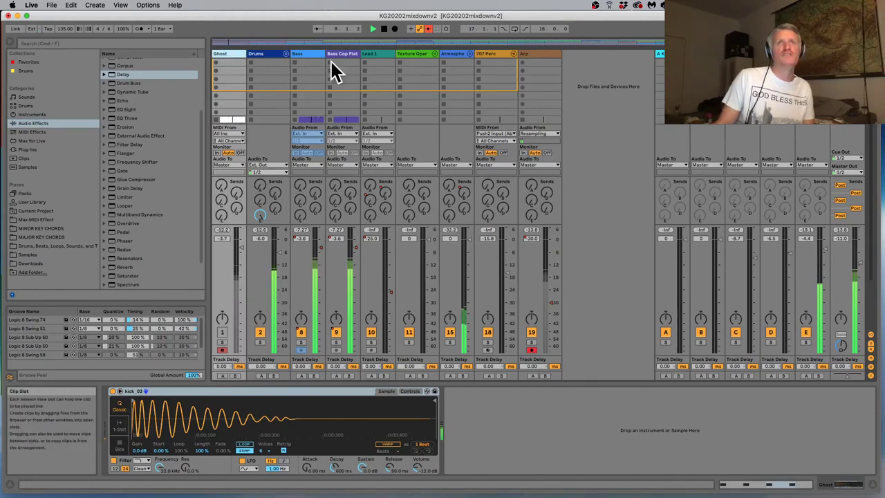
left_click(415, 54)
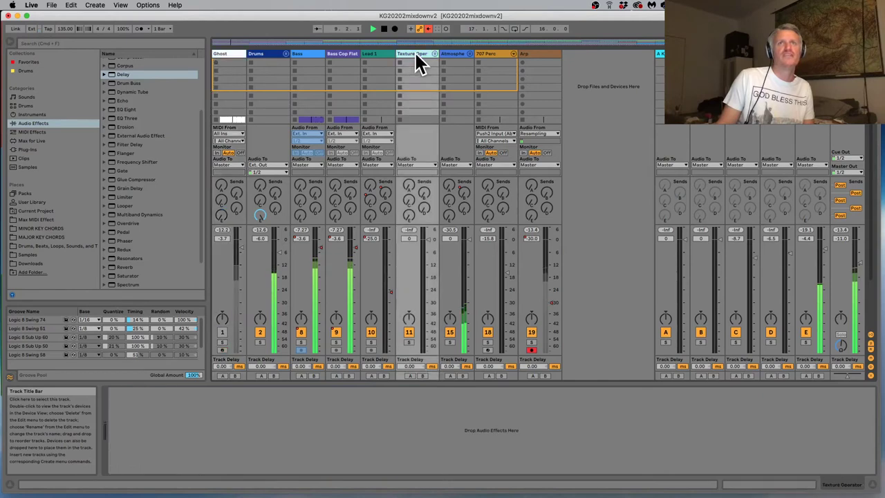
left_click(256, 61)
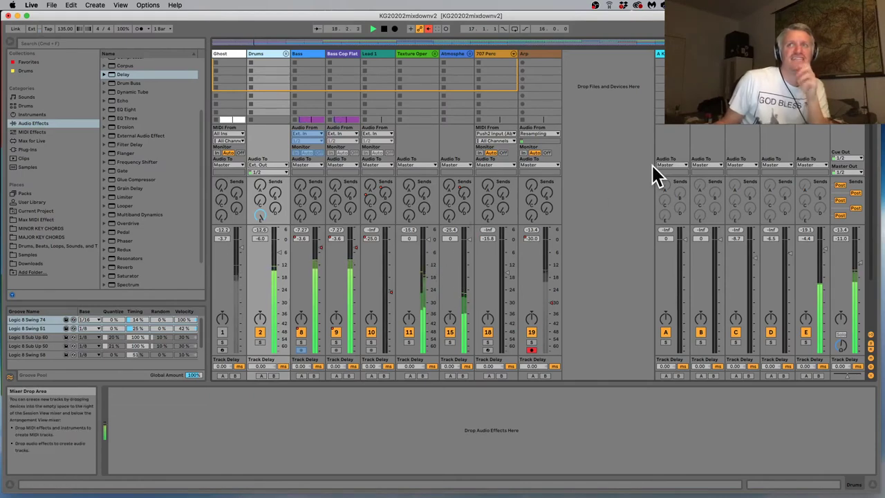
Display the Arrangement View, play from bar 49, and examine the devices on the E Glue Comp return track
key("Tab")
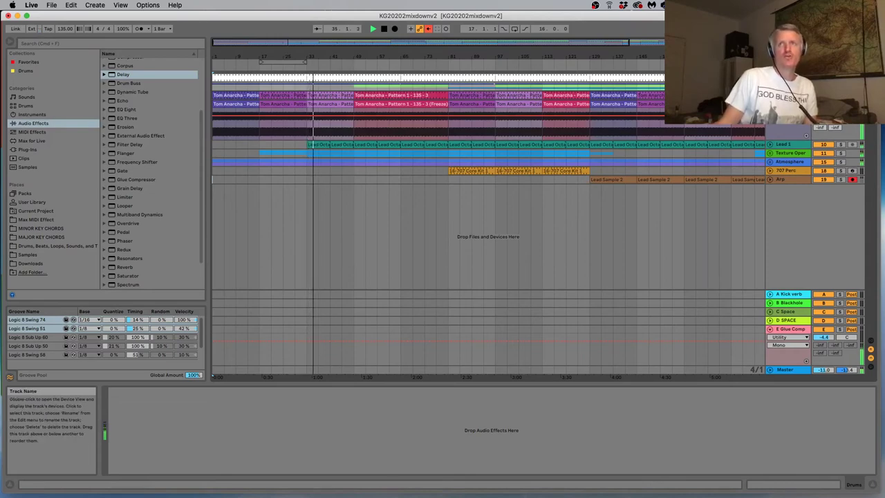
key("Tab")
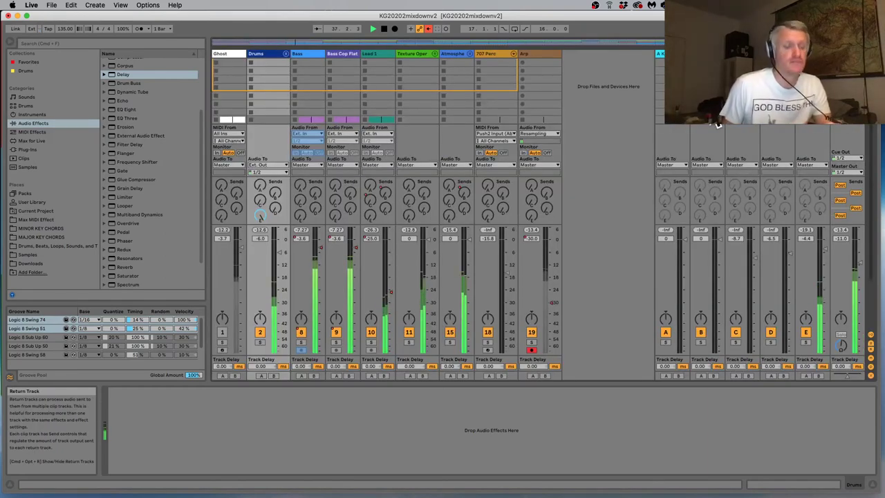
key("Tab")
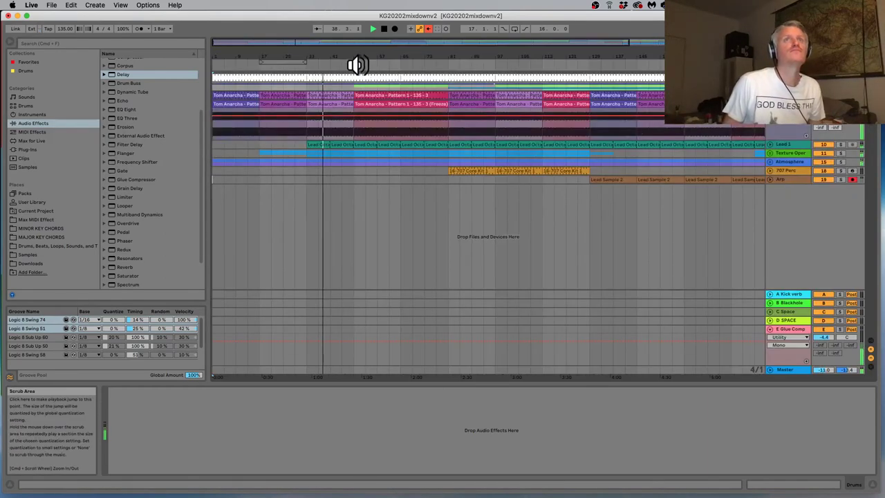
left_click(356, 64)
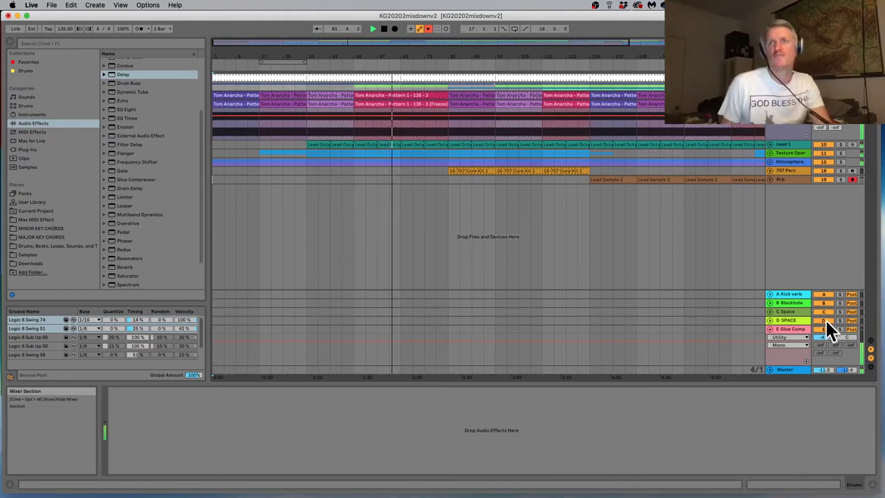
left_click(798, 328)
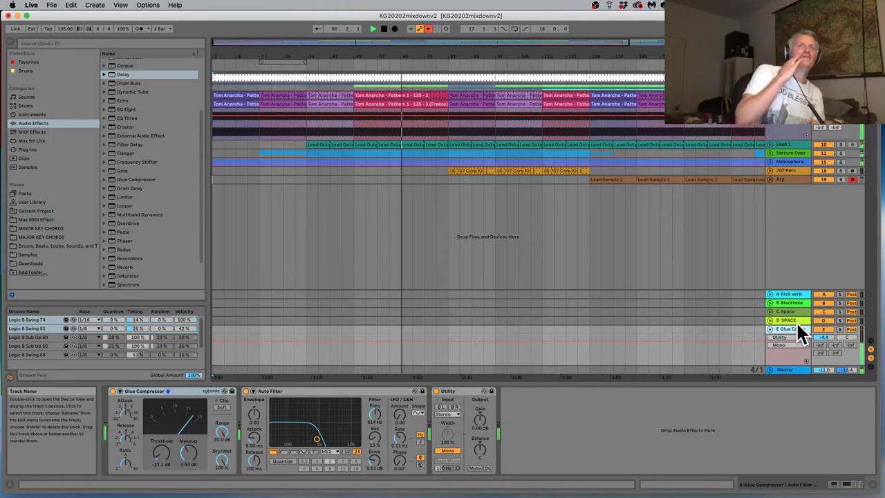
Solo the Lead 1 track and audition it from bar 49 and from its clip at bar 65
left_click(436, 99)
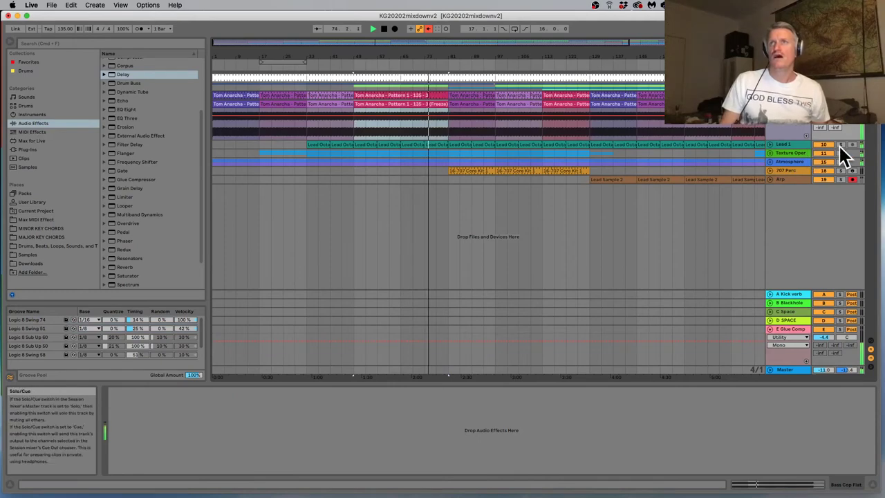
key("space")
key("space")
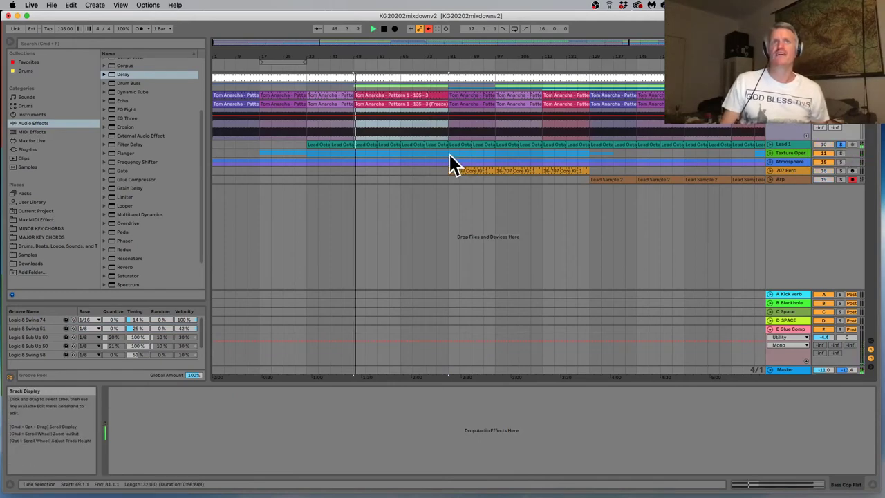
left_click(408, 145)
key("space")
key("space")
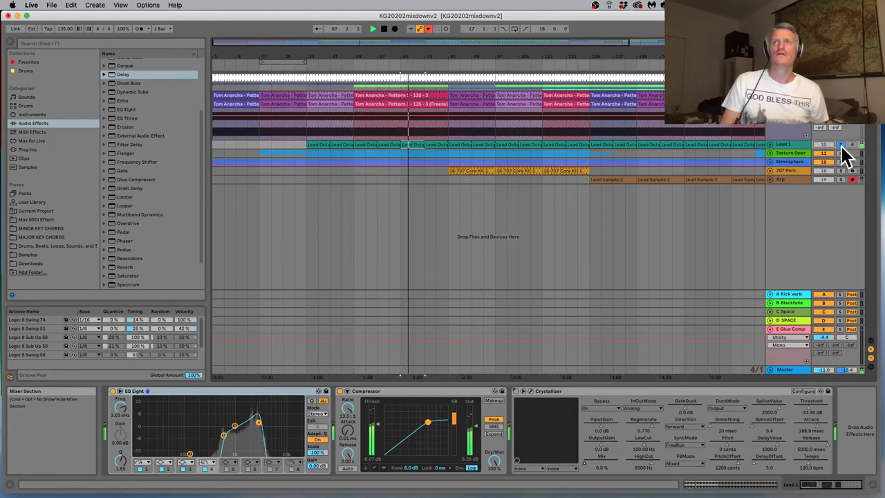
Unsolo and unfold the Lead 1 track, and duplicate it
left_click(794, 145)
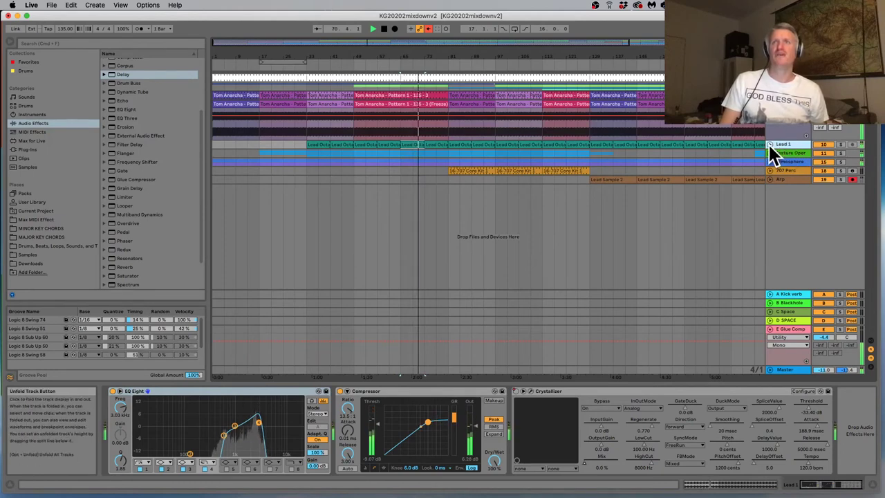
left_click(769, 145)
right_click(785, 146)
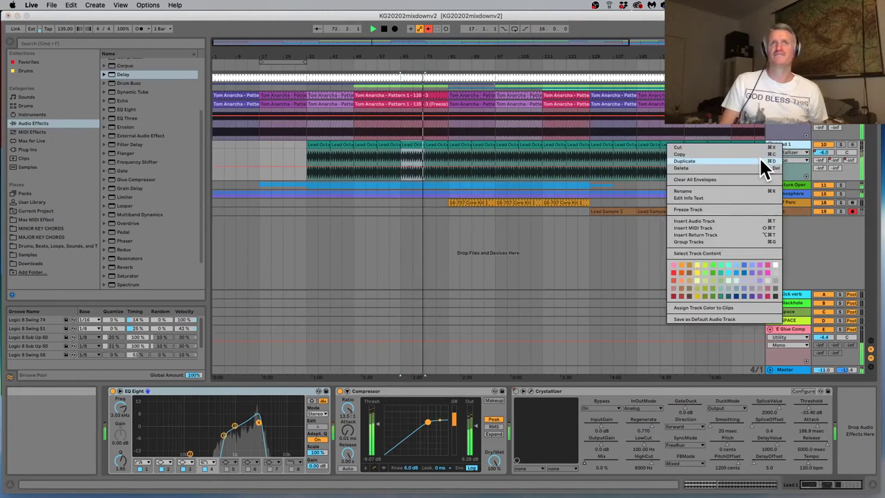
left_click(759, 160)
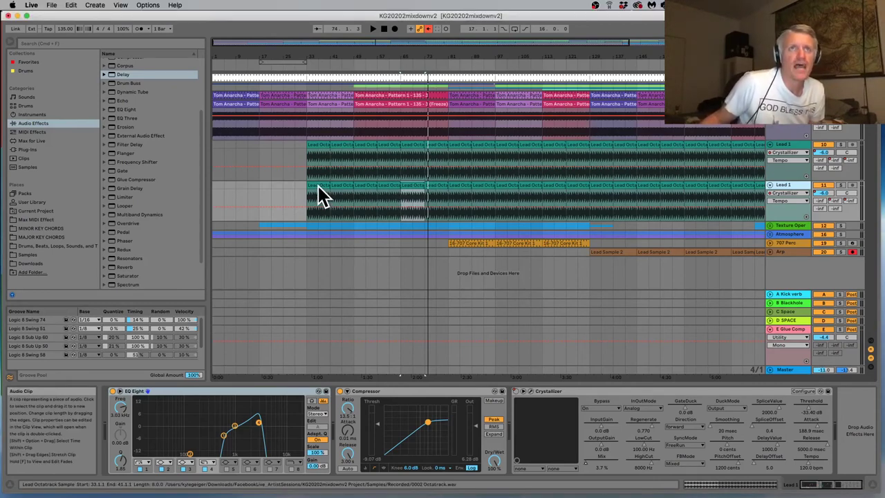
Play the arrangement from bars 33 and 49, and examine the device chain on the duplicated Lead 1 track
left_click(311, 66)
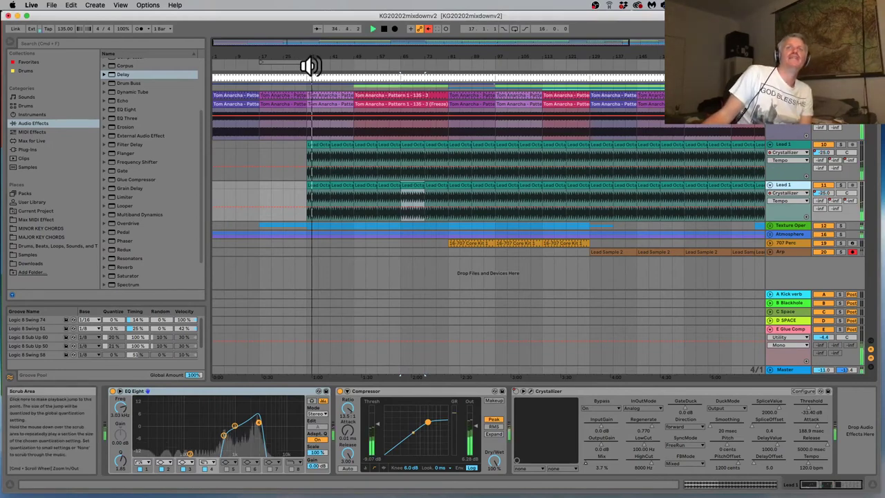
left_click(356, 61)
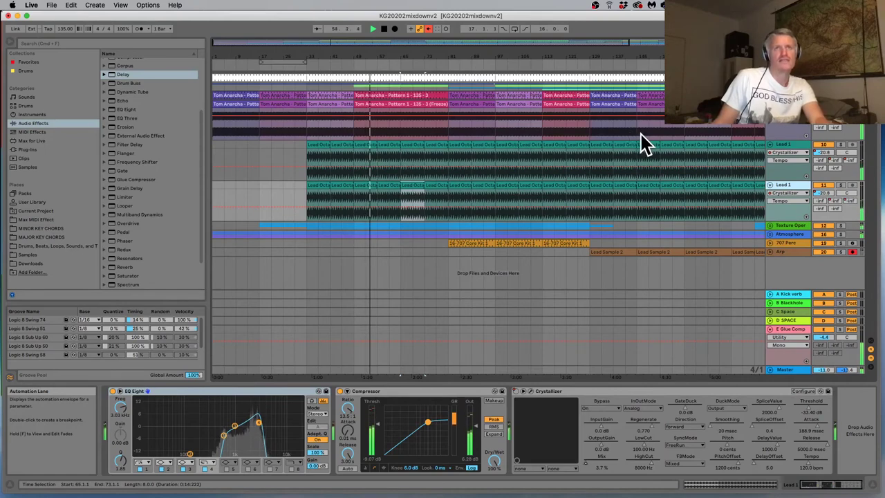
left_click(845, 128)
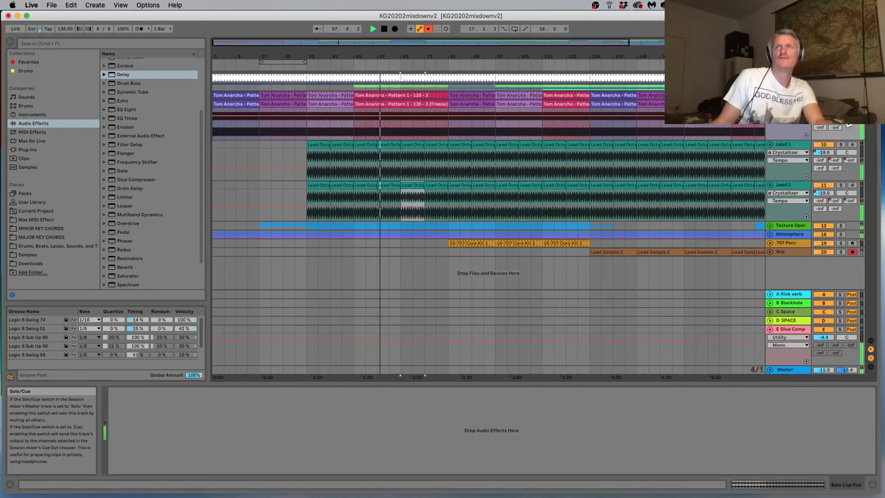
left_click(787, 182)
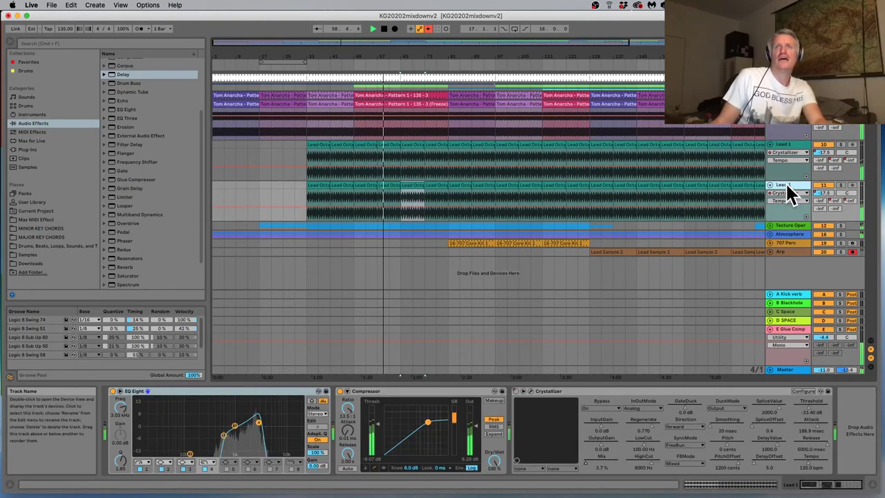
Transpose all clips on the duplicated Lead 1 track down 12 semitones and try a transient envelope of 1
left_click(321, 188)
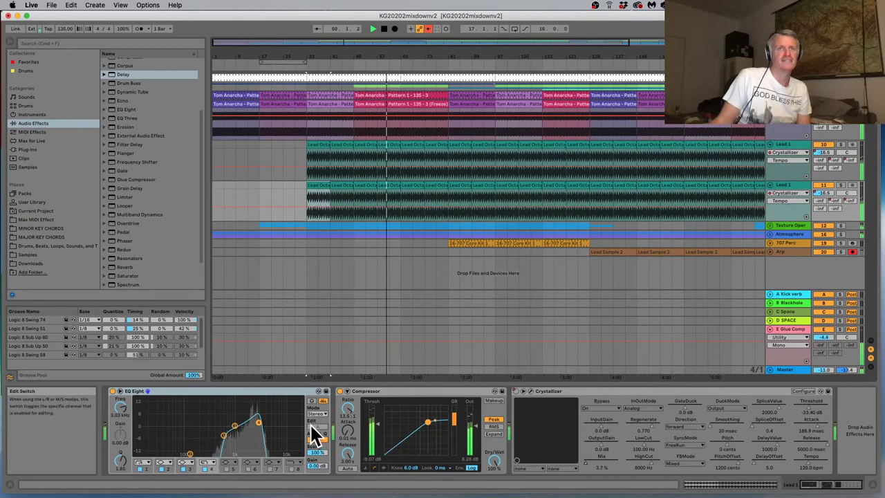
left_click(713, 484)
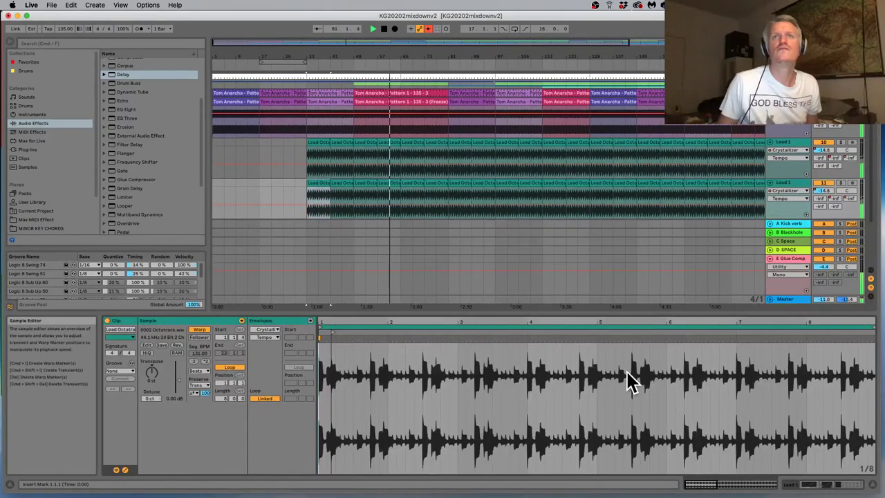
left_click_drag(397, 44, 397, 38)
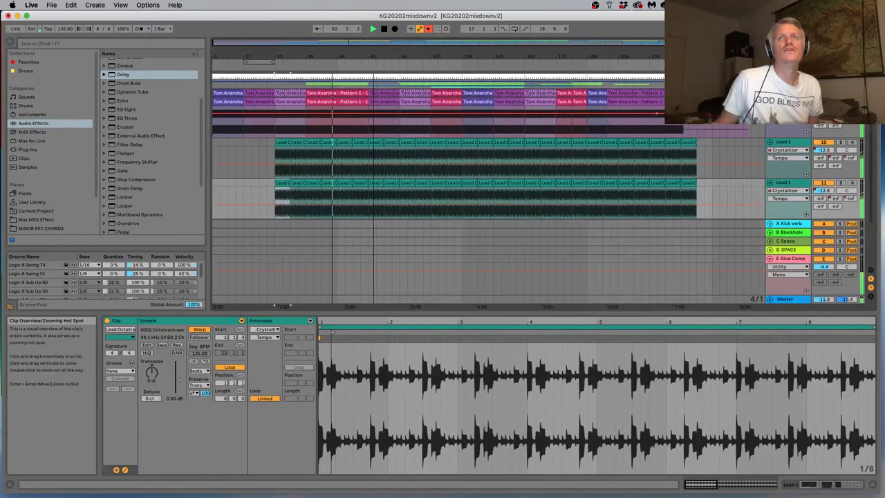
left_click(680, 186, "shift")
right_click(684, 183)
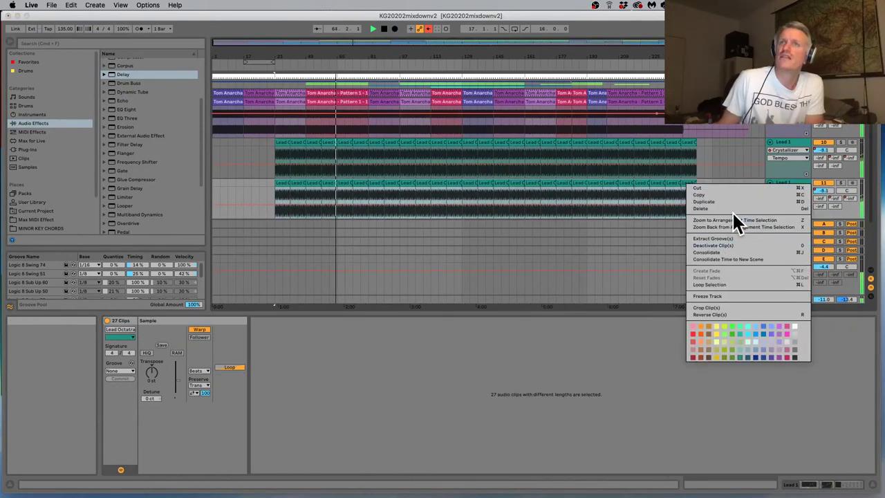
left_click(667, 190)
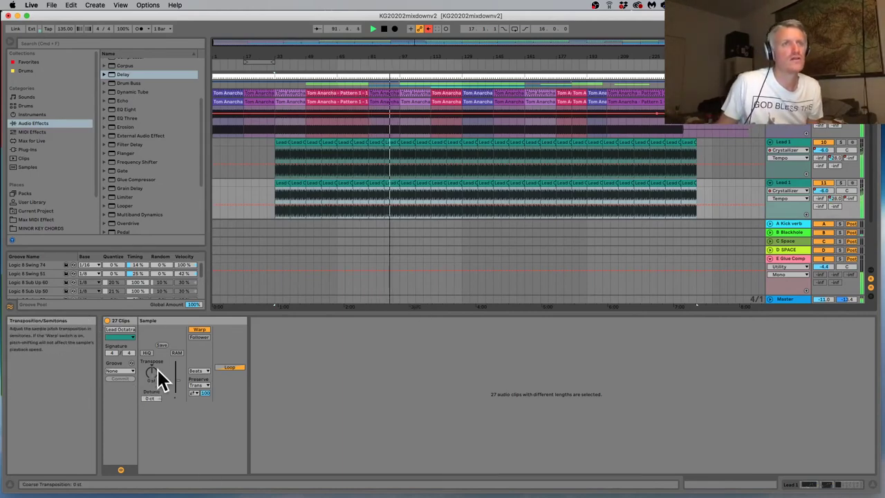
mouse_move(152, 372)
left_mouse_down()
mouse_move(151, 396)
mouse_move(157, 377)
left_mouse_up()
key("space")
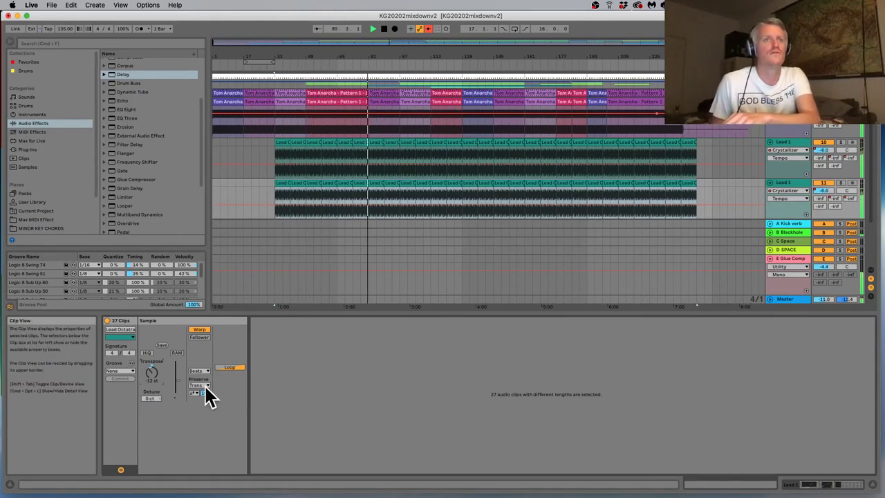
left_click_drag(201, 396, 201, 411)
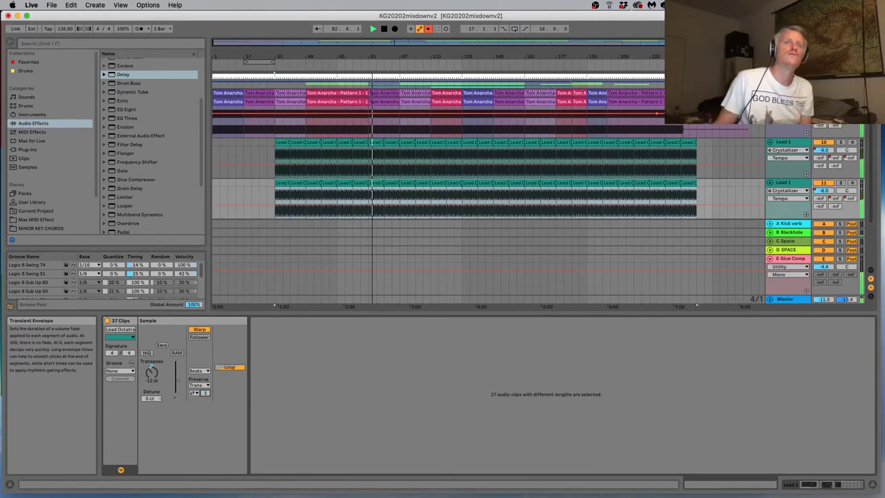
key("space")
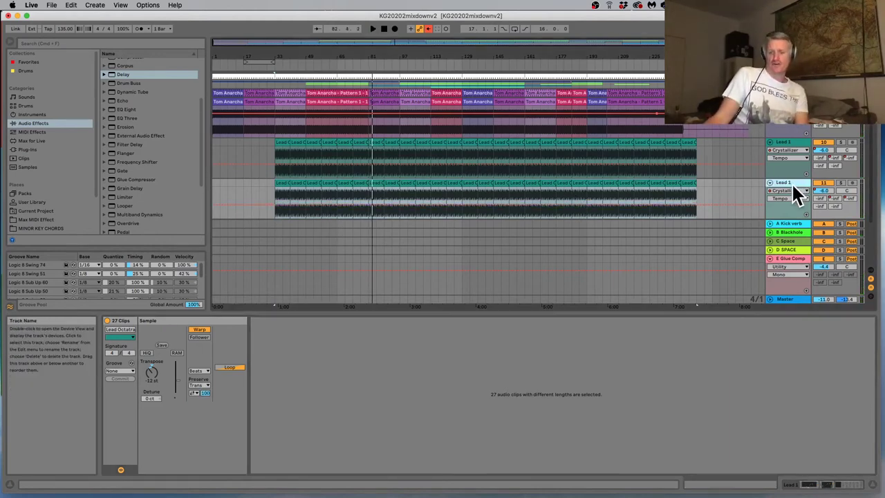
Delete the duplicated Lead 1 track and play the arrangement from bar 33 and from about bar 102
key("BackSpace")
key("space")
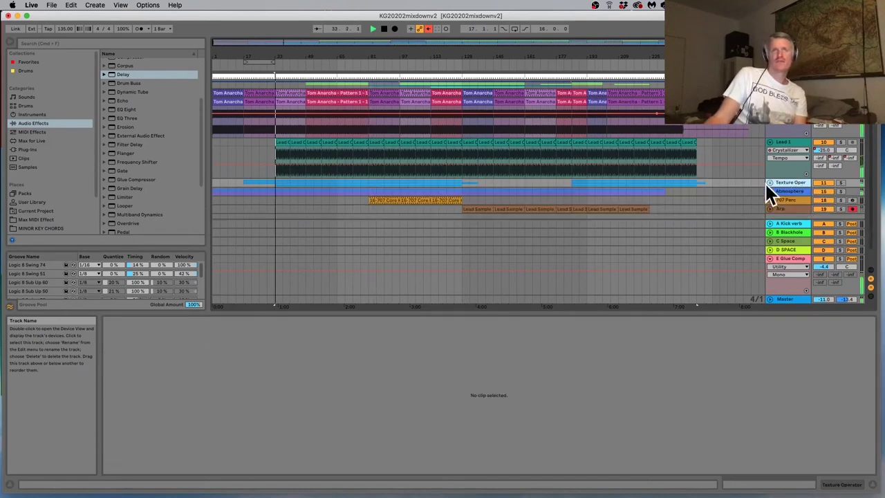
left_click(411, 61)
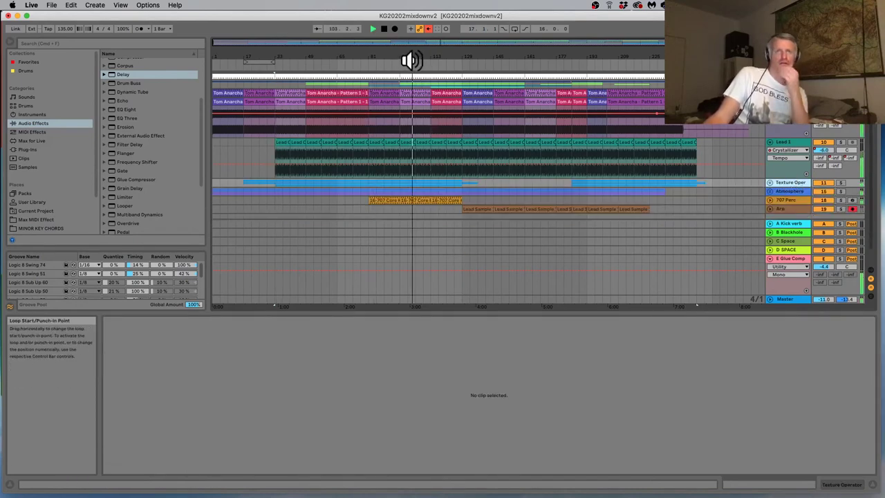
Audition the arrangement from the Lead 1 clips at bars 89 and 81
left_click(401, 142)
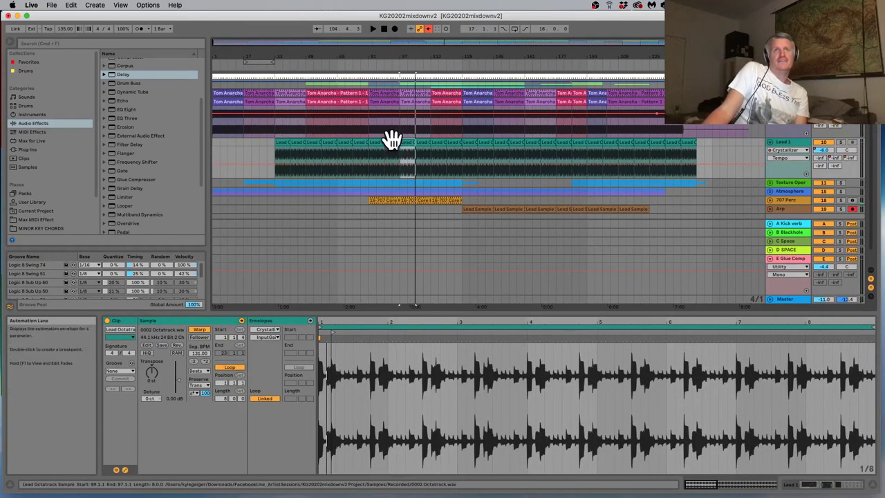
left_click(391, 141)
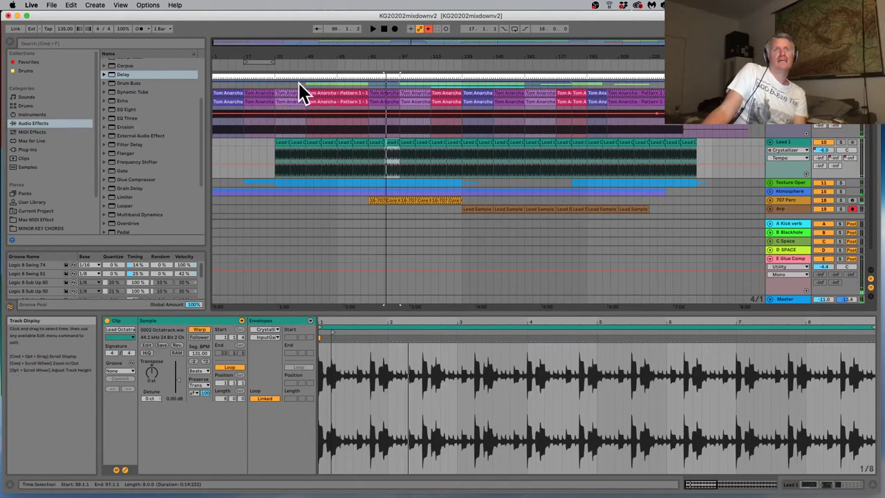
key("space")
left_click(373, 141)
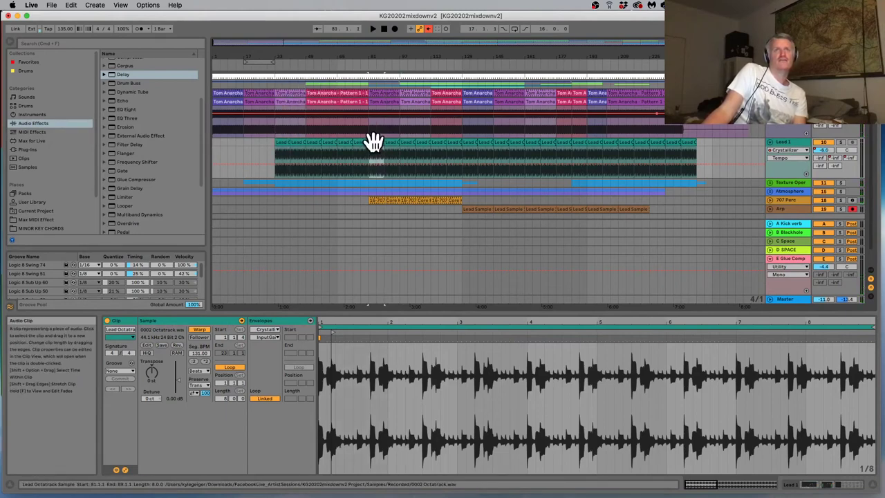
key("space")
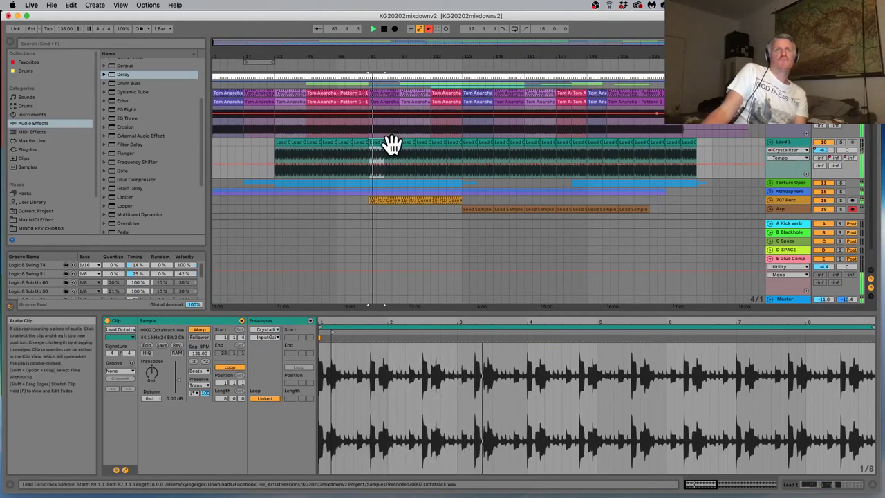
key("space")
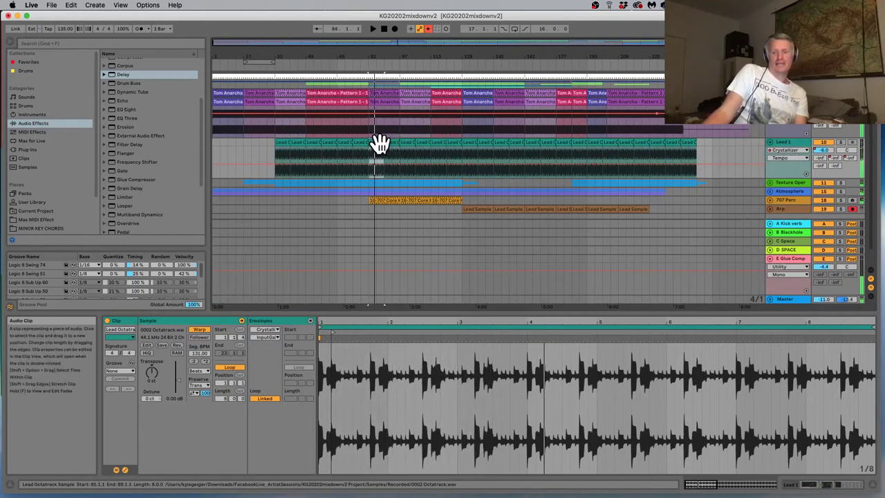
Delete the two Lead 1 clips between bars 81 and 97 while the arrangement plays from bar 81
left_click(380, 144)
key("space")
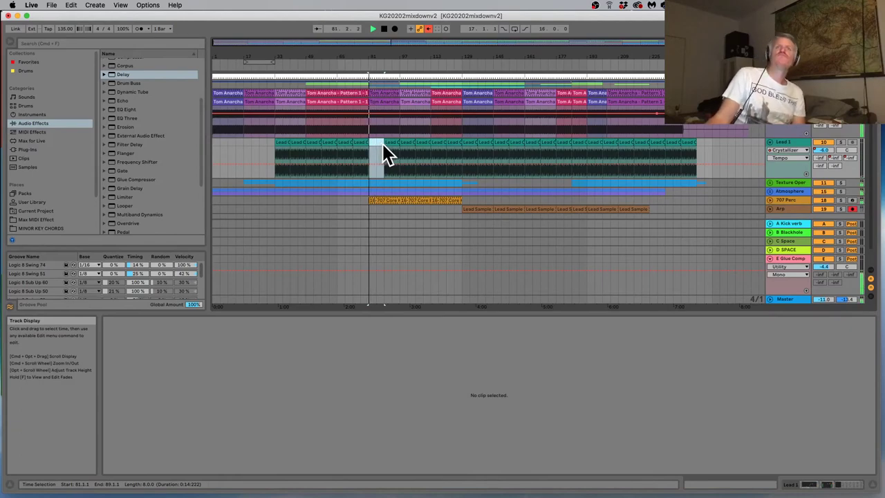
left_click(387, 143)
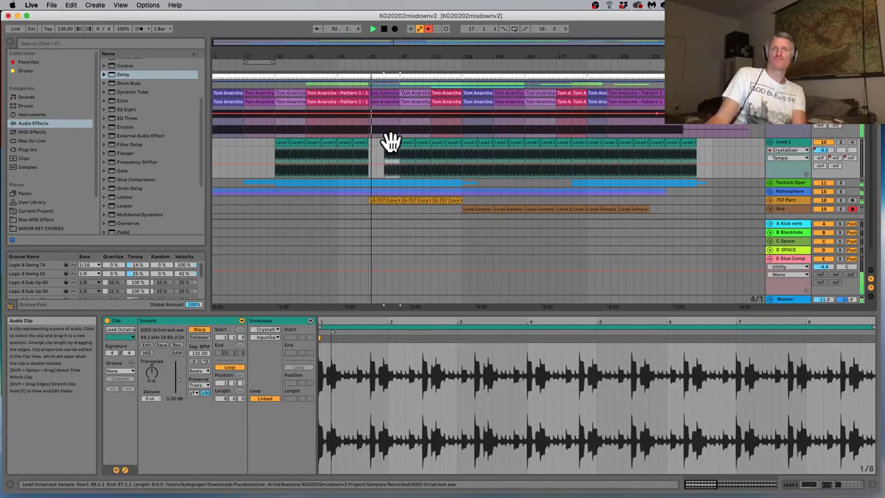
left_click(392, 143)
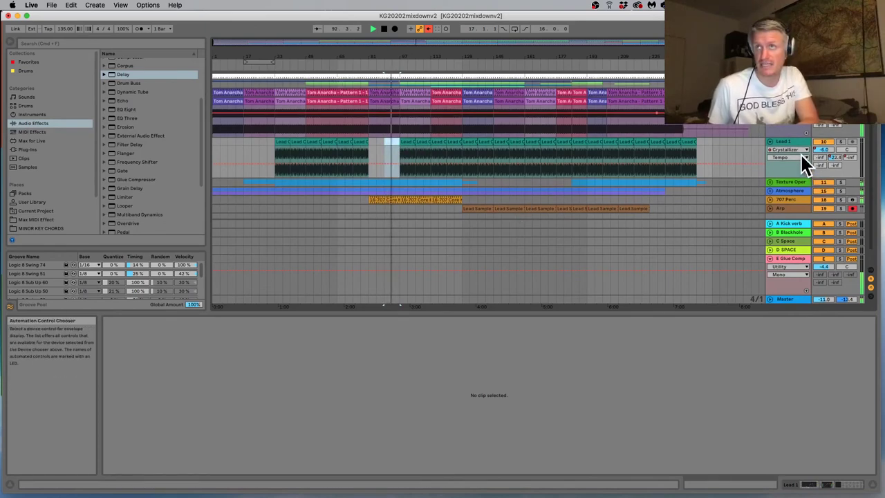
Solo the 707 Perc track and display the 707 Core Kit pads beside the Rim 707 sample
scroll(795, 143, "down", 1)
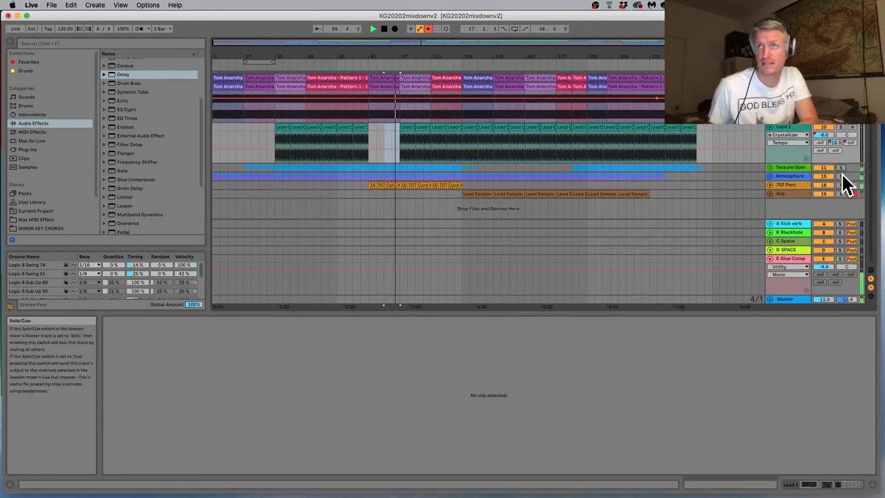
left_click(794, 185)
left_click(788, 483)
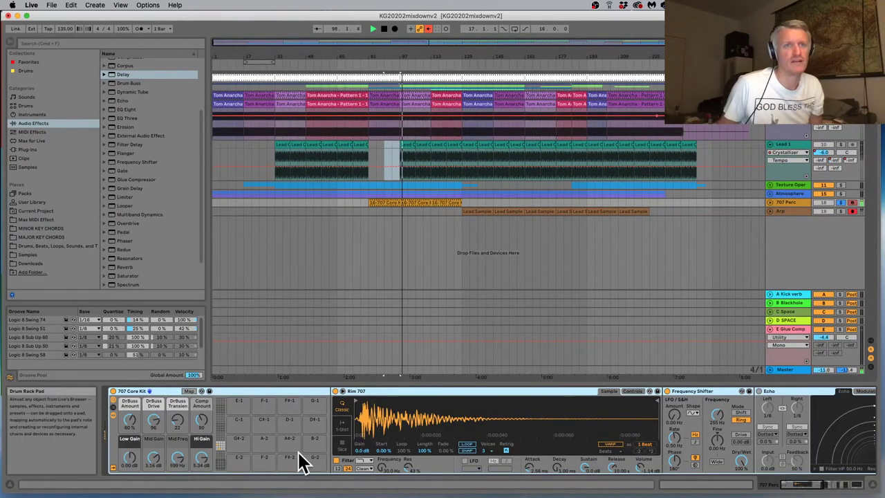
left_click(218, 446)
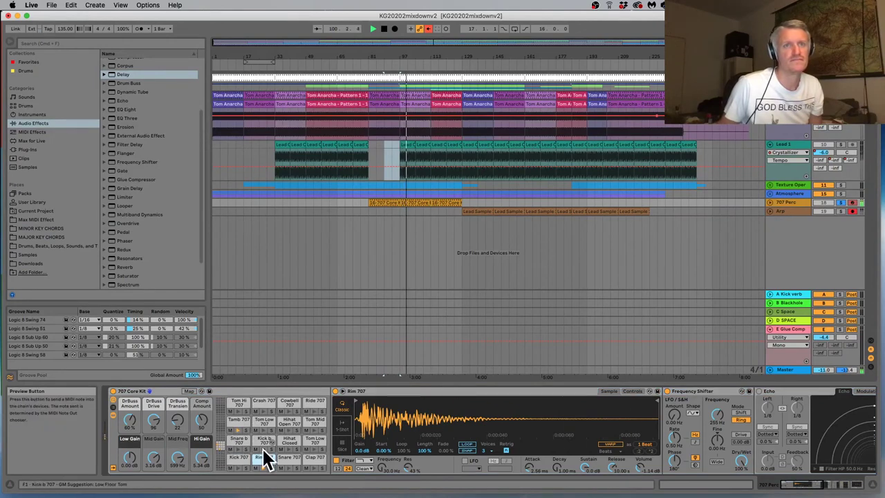
Set Rim 707's filter cutoff to 771 Hz, resonance to 47% and volume to -13.7 dB, trying the Morph filter type before switching away from it
left_click(362, 461)
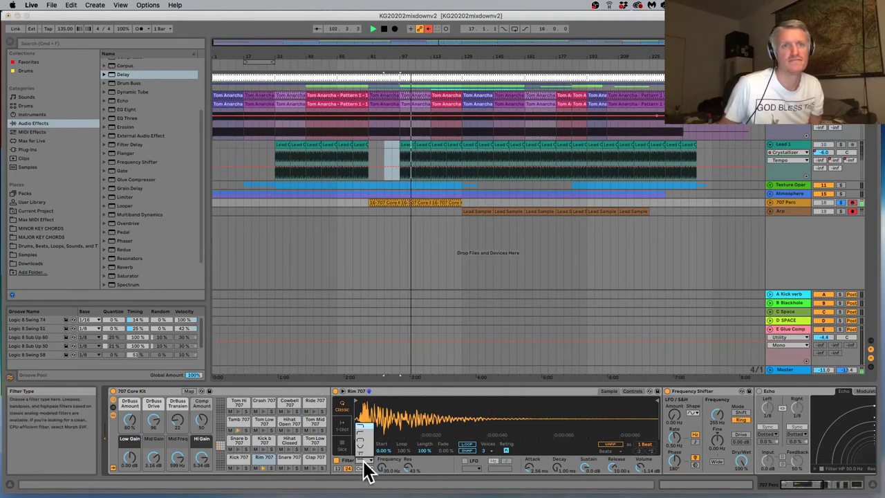
left_click(359, 425)
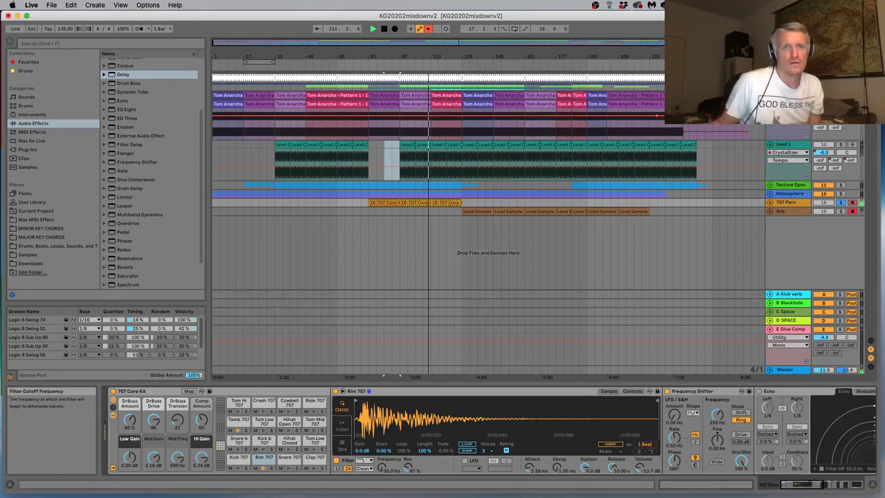
left_click(364, 458)
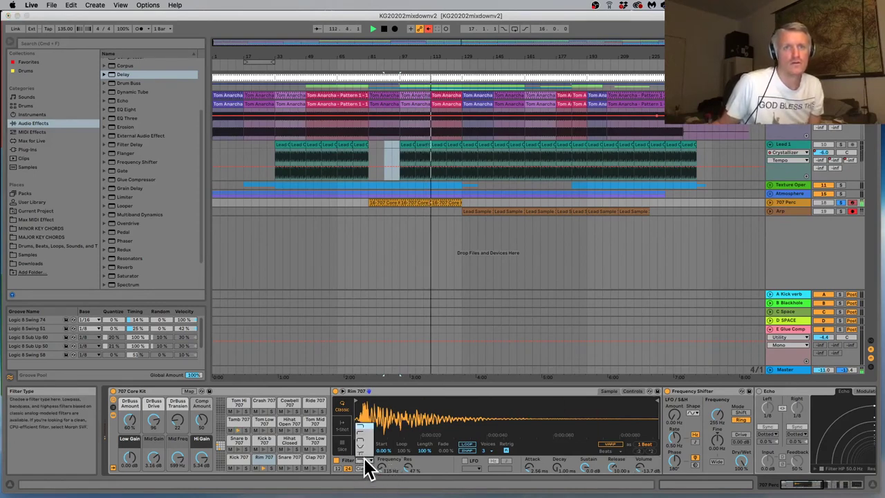
left_click(362, 454)
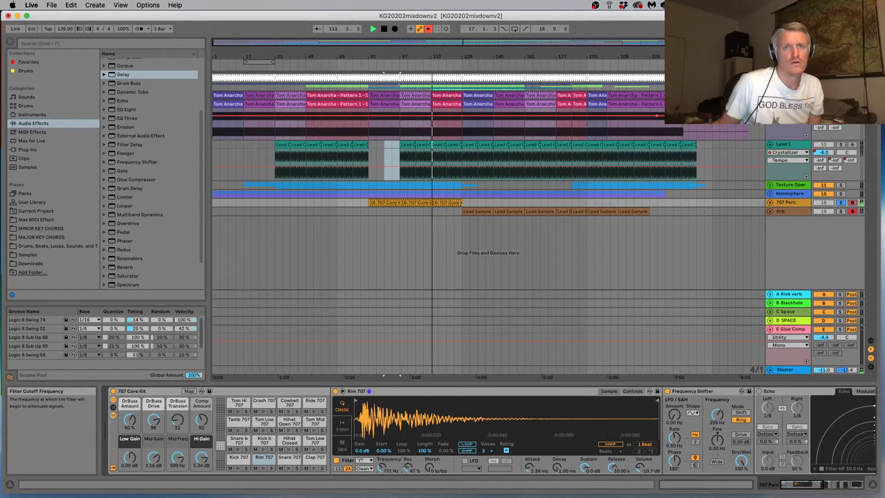
left_click(364, 462)
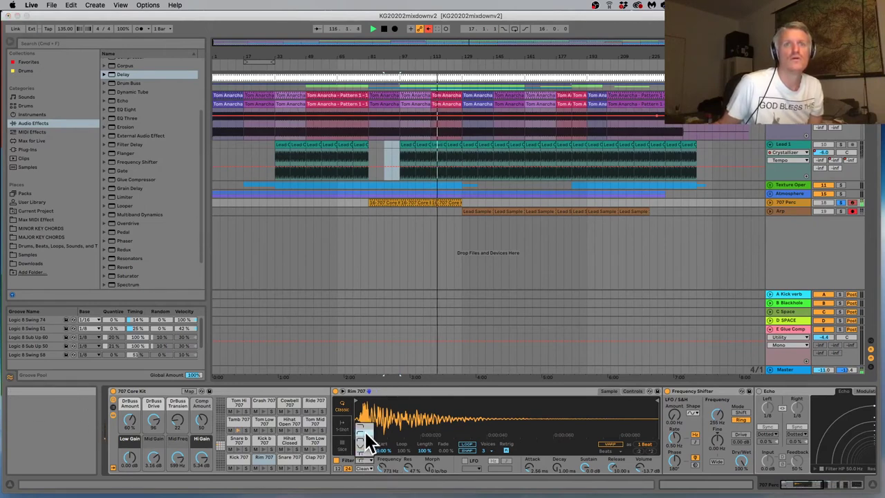
left_click(365, 427)
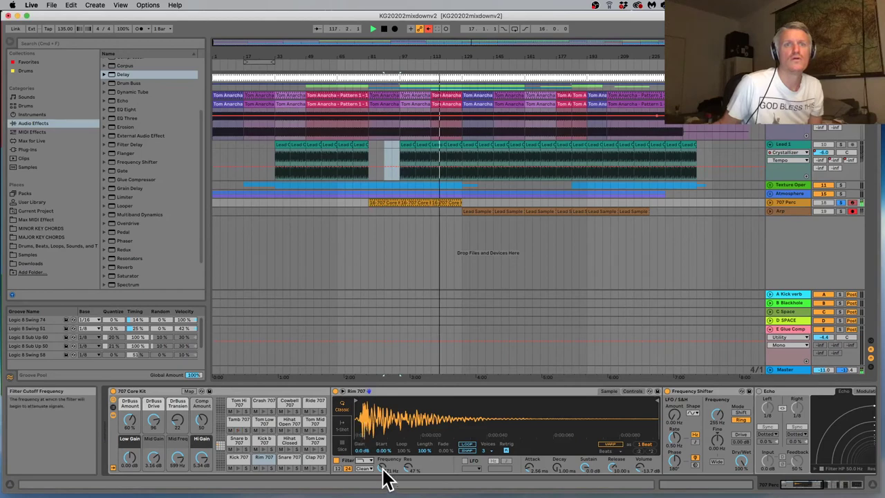
Play from bar 97, unsolo the 707 Perc track, and lower Rim 707's volume to -17.1 dB
left_click(419, 103)
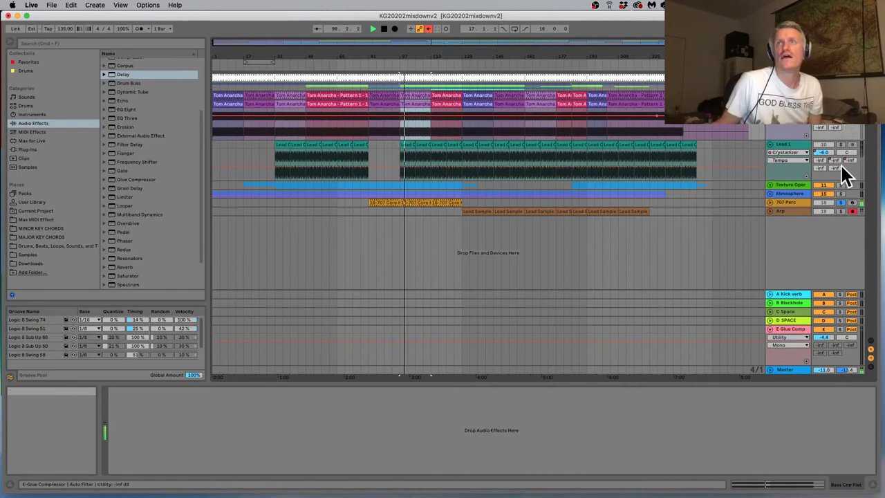
left_click(839, 201)
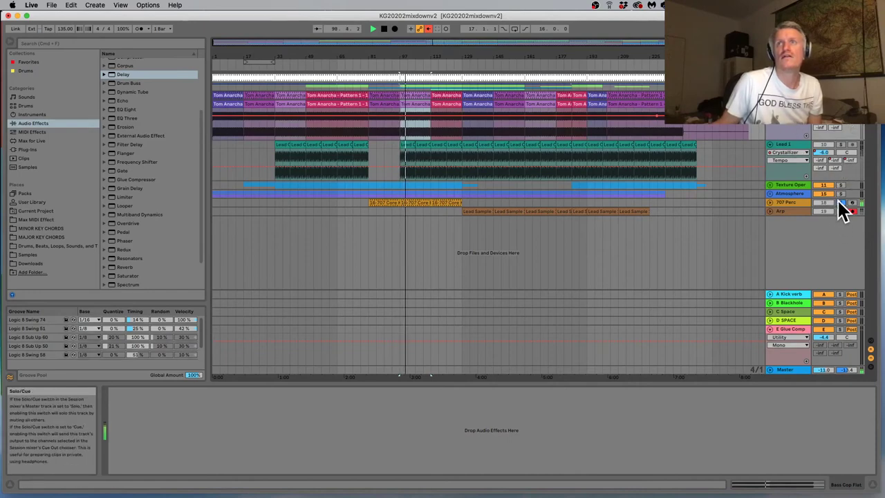
left_click(425, 202)
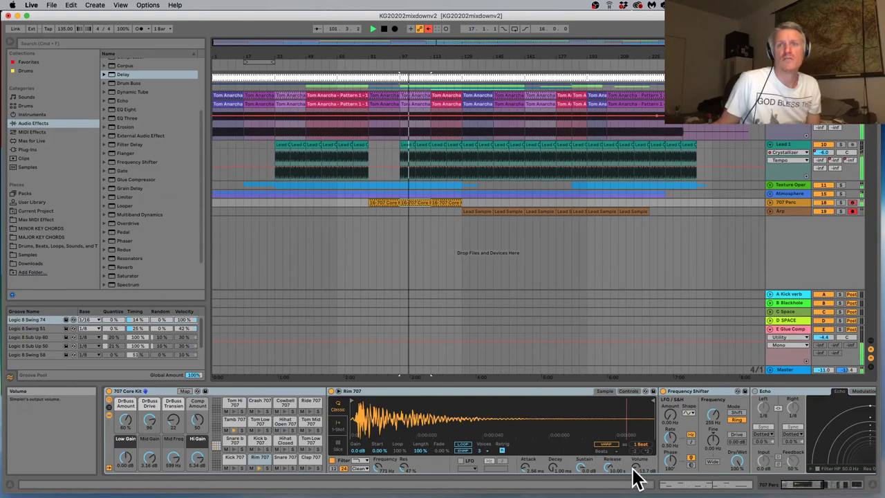
left_click_drag(636, 477, 636, 491)
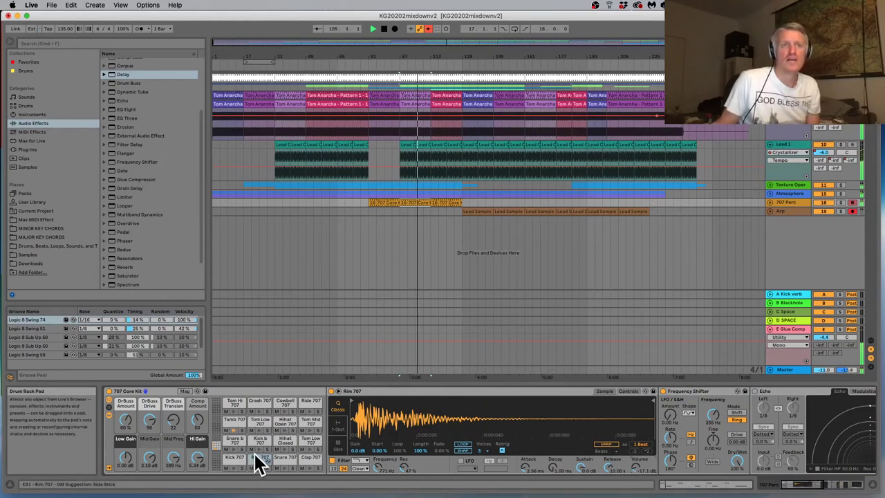
Unfold the 707 Perc track and play the arrangement from its clip at bar 97
left_click(420, 103)
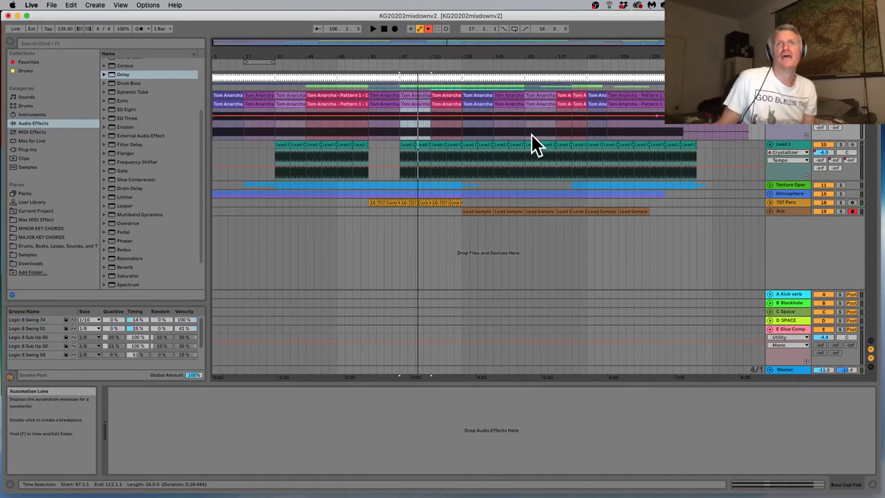
left_click(769, 199)
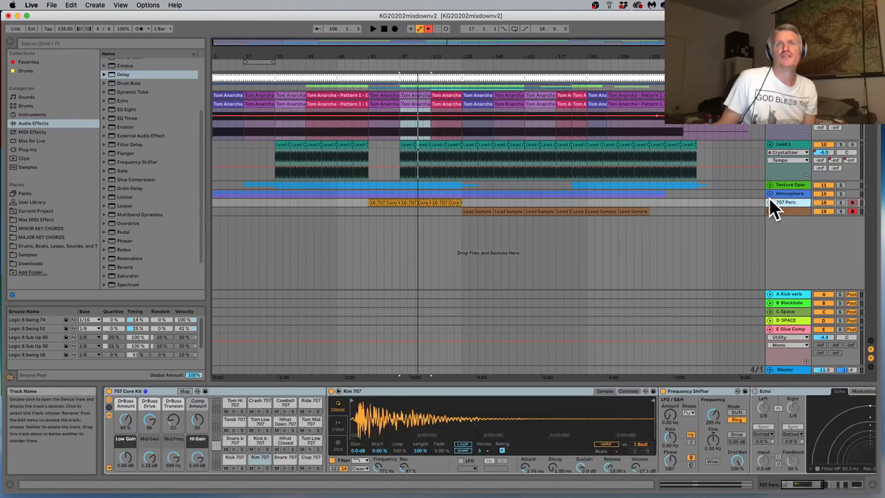
left_click(770, 199)
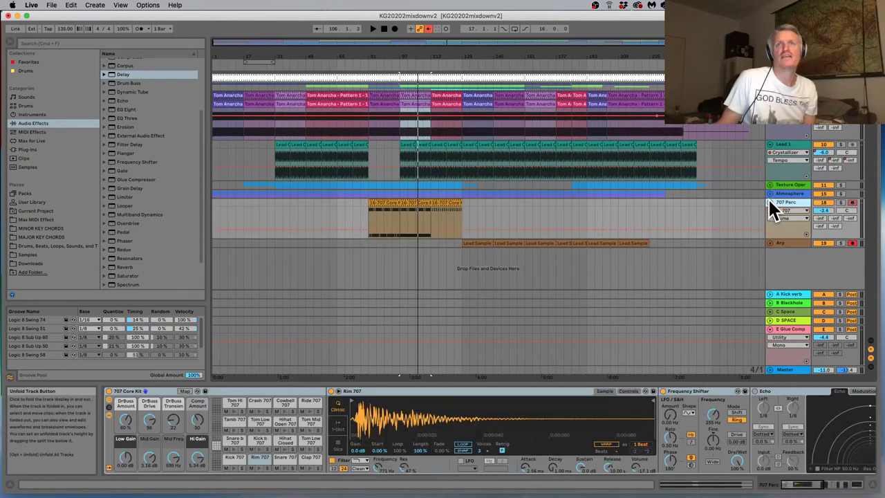
left_click(411, 200)
key("space")
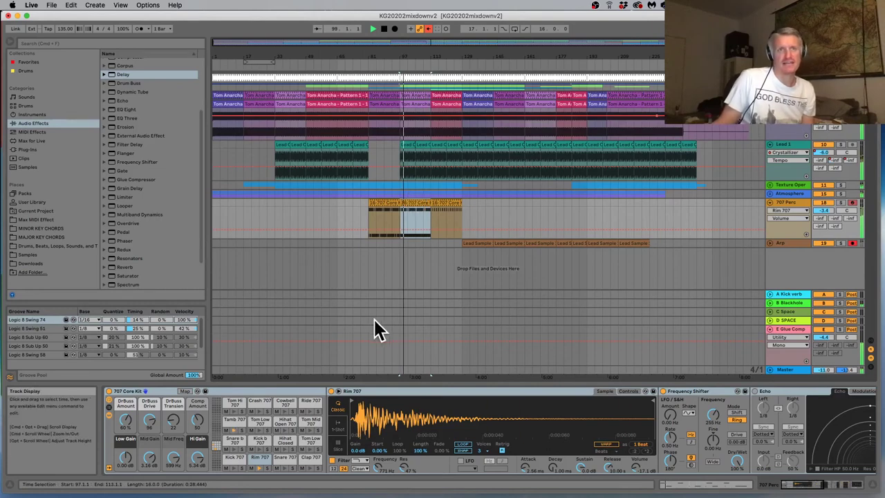
Insert EQ Eight directly after the Rim 707 sample and make its fourth band a high cut at about 758 Hz
left_click(127, 112)
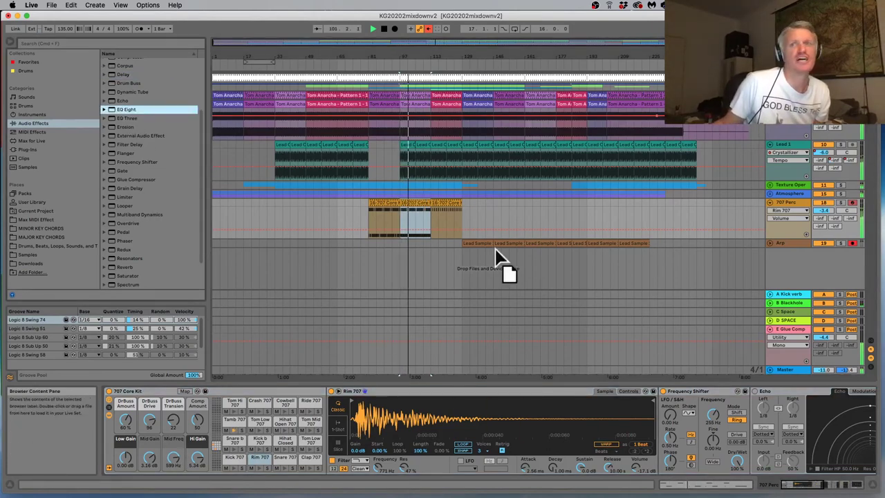
left_click_drag(660, 411, 657, 406)
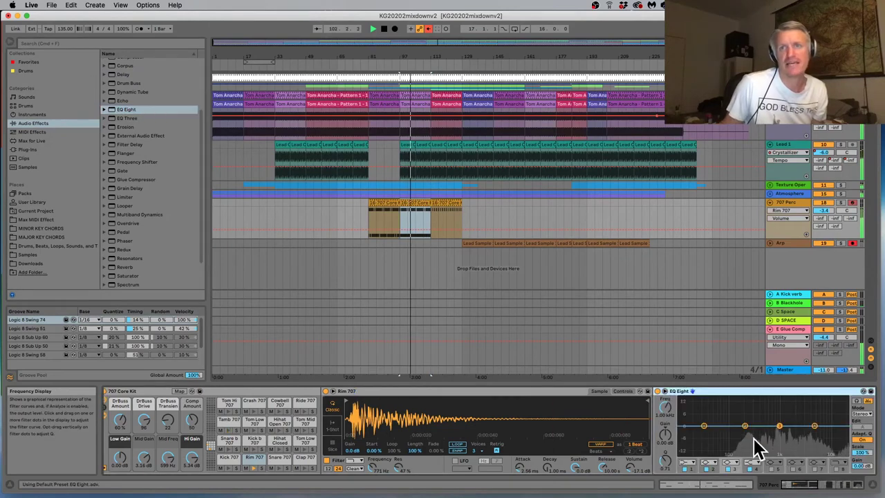
left_click(753, 462)
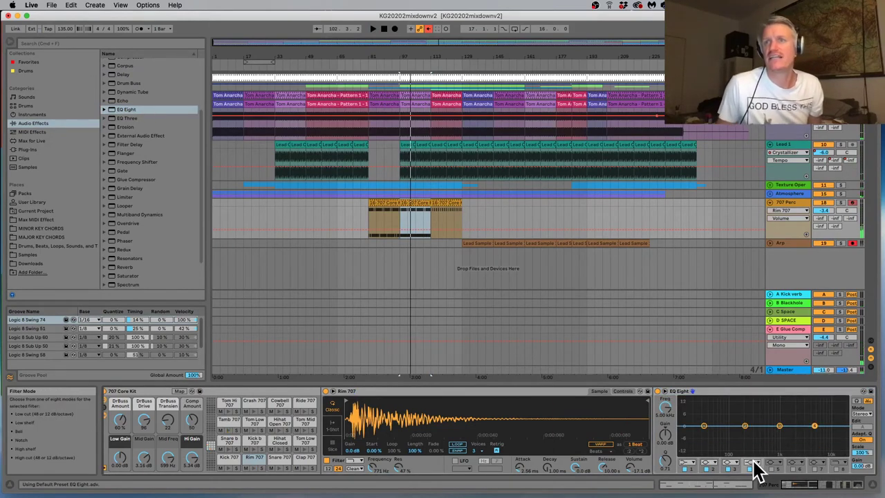
left_click(757, 448)
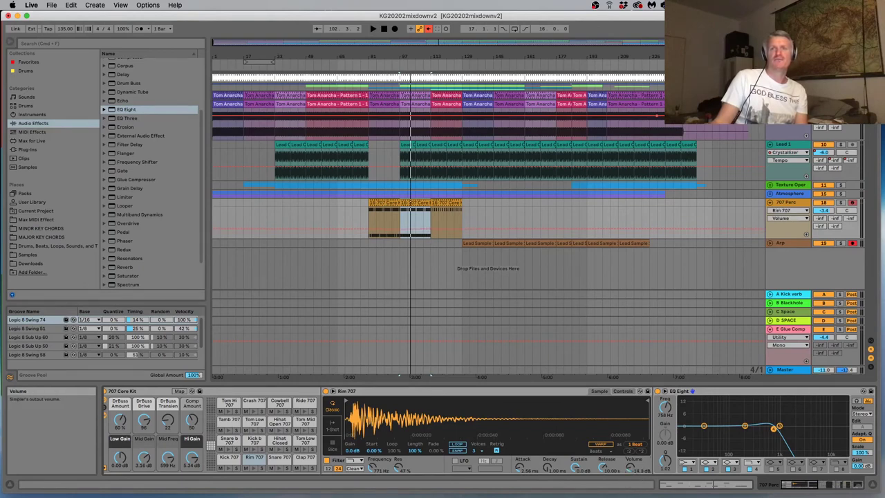
Play from bar 97 while lowering the rim EQ's high cut to about 330 Hz, and raise Rim 707's volume to -2.29 dB
key("space")
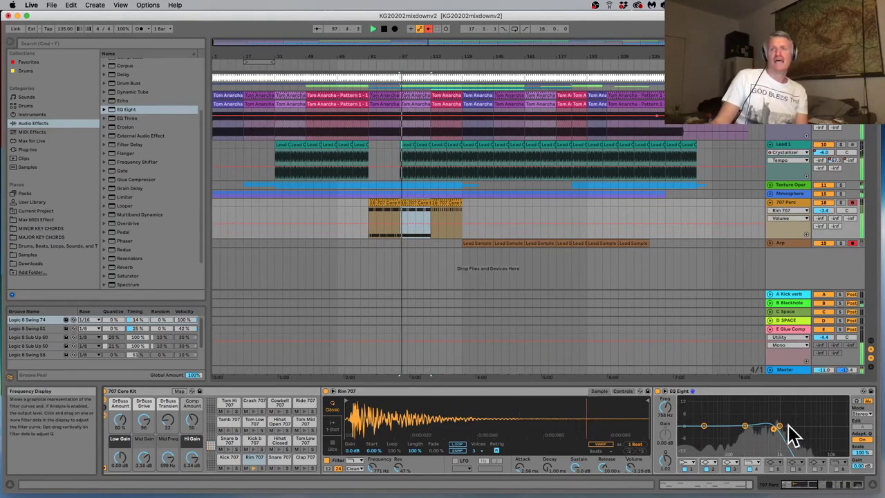
left_click_drag(788, 424, 756, 426)
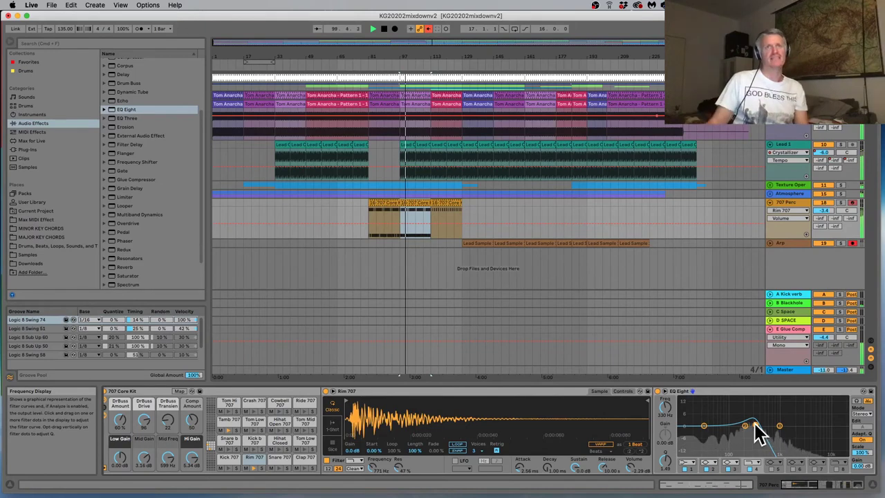
left_click(418, 199)
key("space")
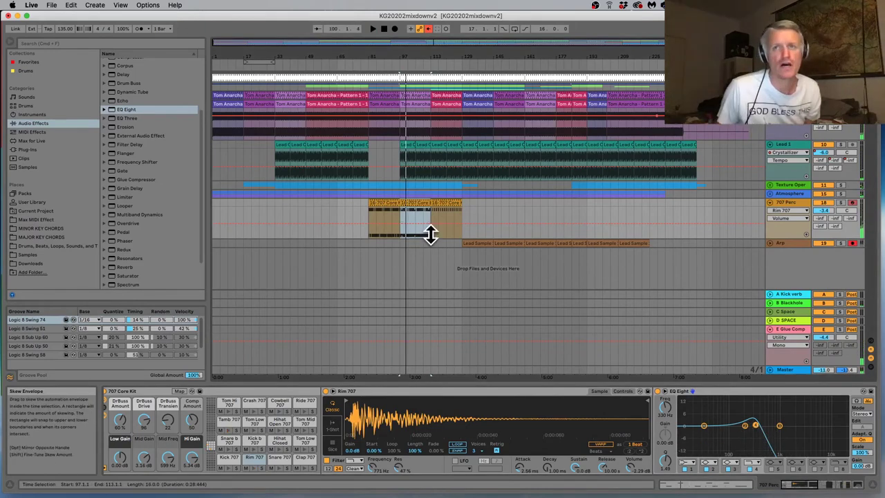
Display the notes of the 707 Perc clip at bar 97, play it, and select all its Rim 707 notes
left_click(698, 485)
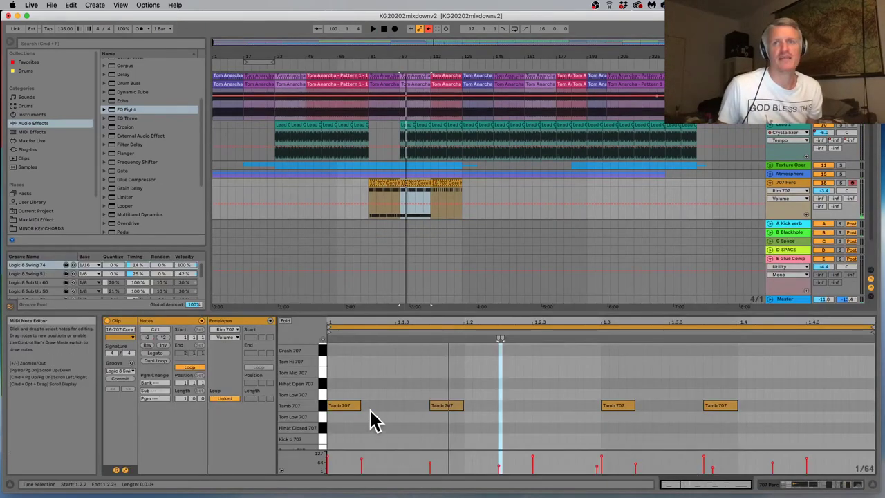
key("space")
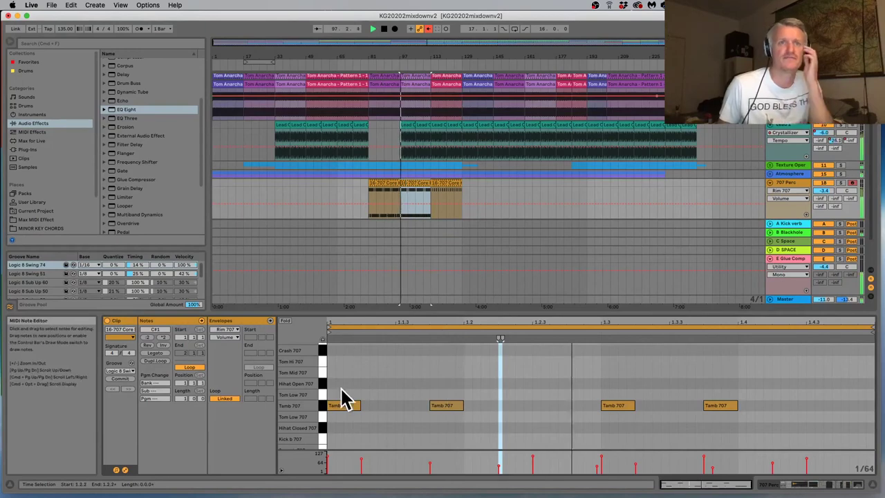
scroll(323, 418, "down", 2)
scroll(325, 429, "down", 3)
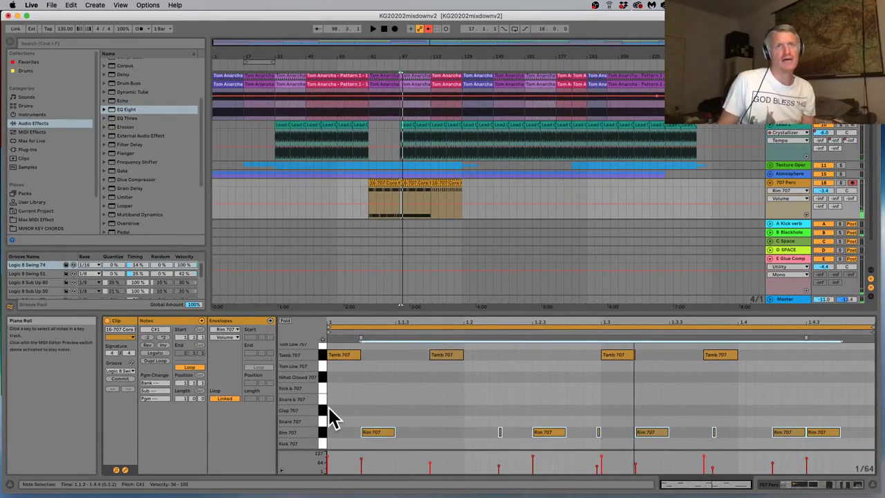
Split the 707 Perc clip that starts at bar 97 at bars 101 and 105 to isolate a four-bar section
left_click(408, 194)
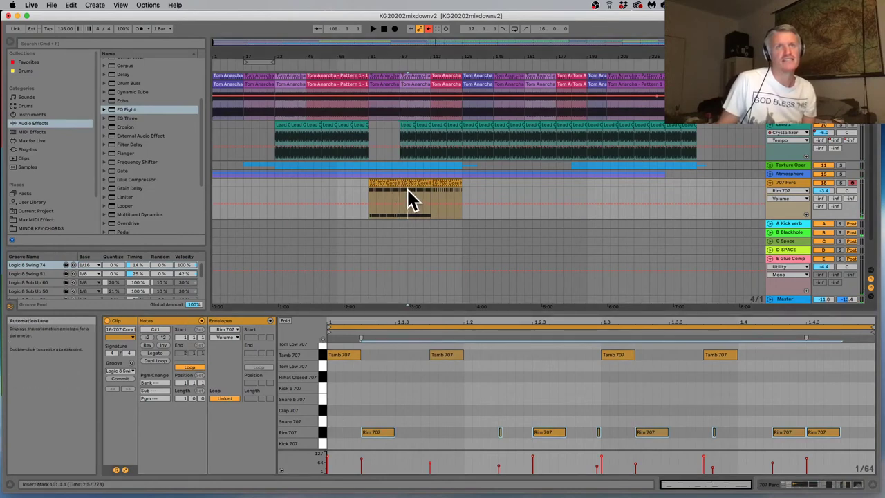
left_click(400, 195)
left_click(405, 194)
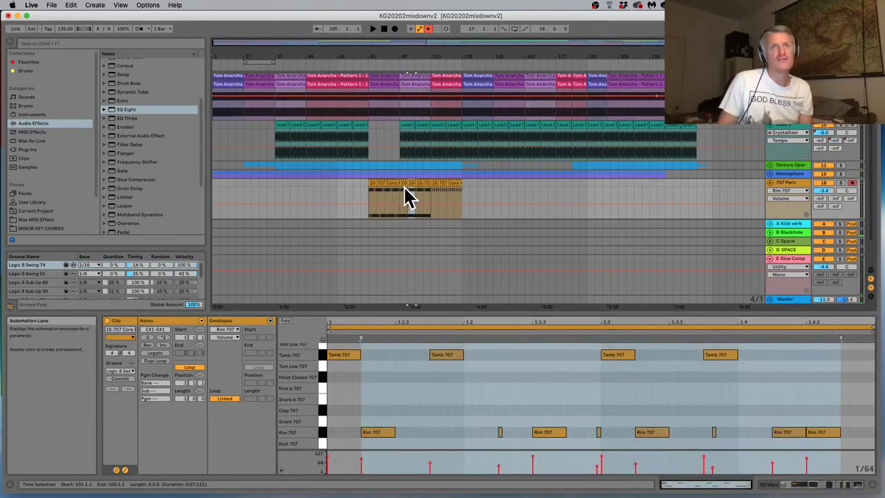
Try moving all Rim 707 notes in the bar 101 clip onto Snare 707, and undo the move
key("space")
left_click(322, 433)
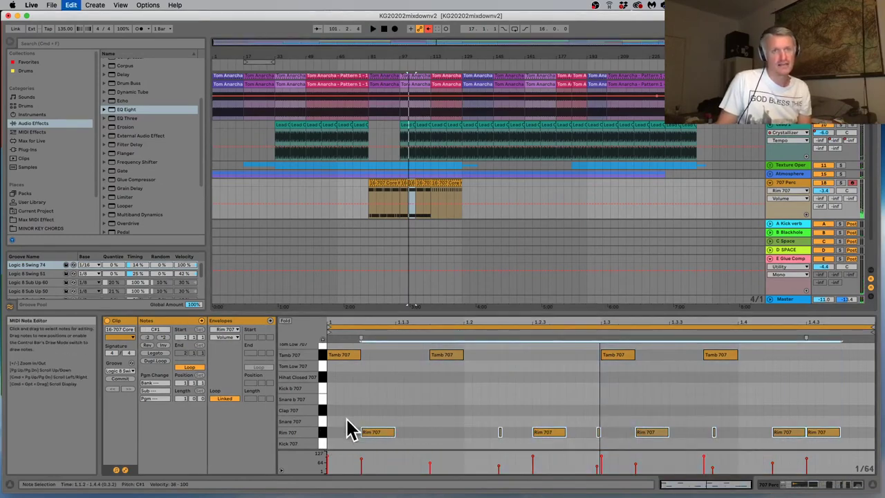
left_click_drag(365, 431, 369, 421)
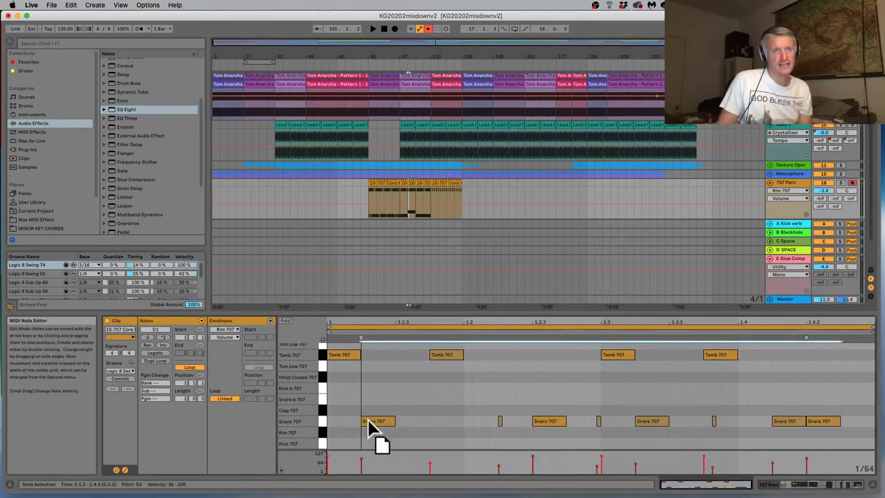
left_click(368, 420)
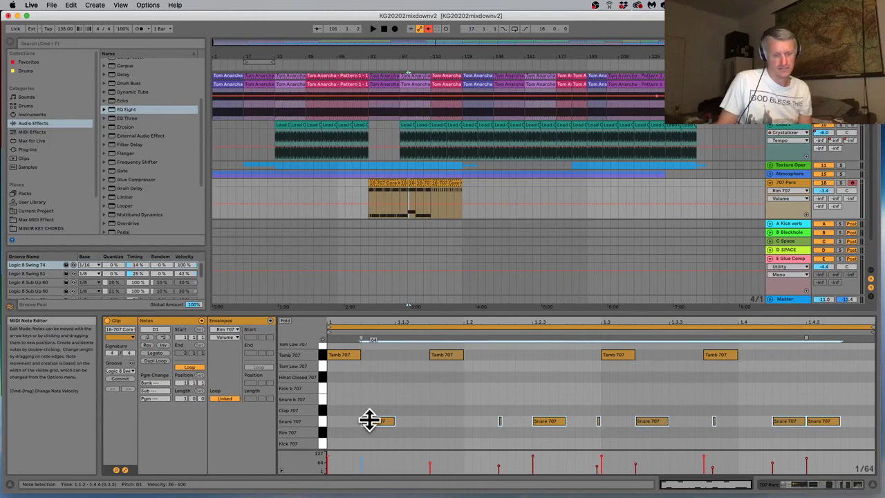
key("super+z")
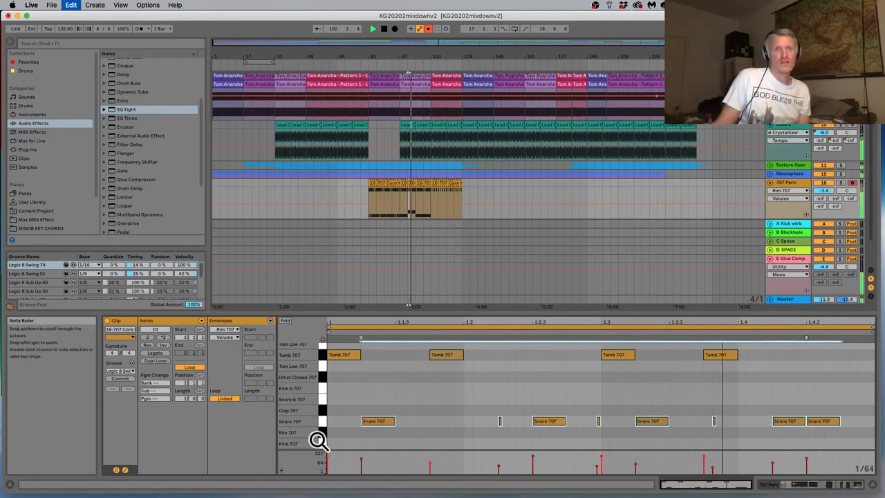
key("super+z")
Try moving only the first Rim 707 note up to Snare 707, and return it to its row
left_click(359, 426)
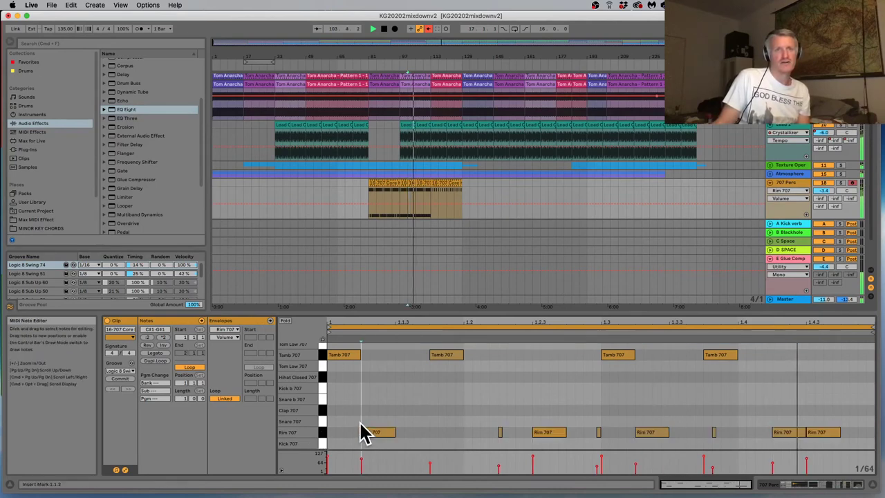
left_click(366, 432)
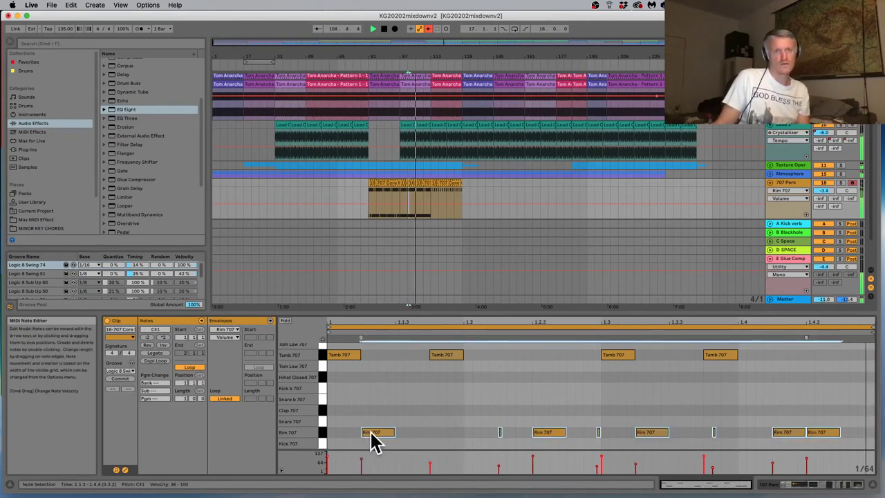
key("Up")
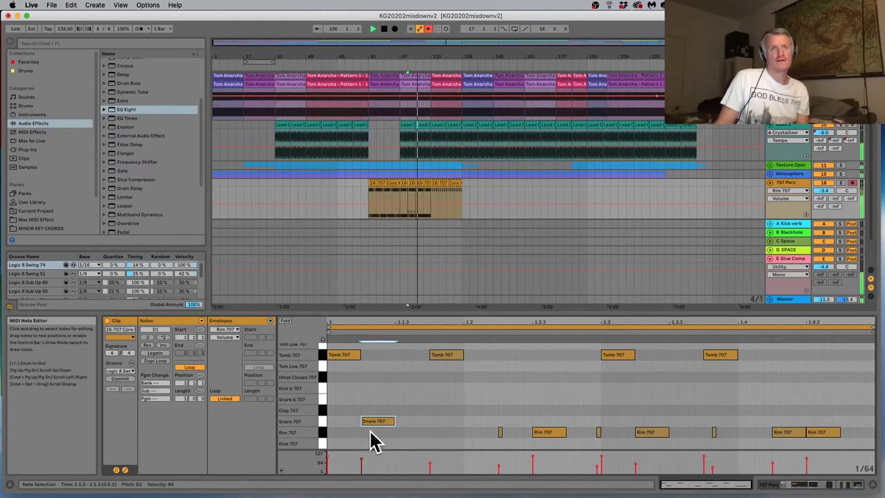
key("Down")
Select all Rim 707 notes in the bar 101 clip and copy them onto the Snare 707 row
left_click(324, 434)
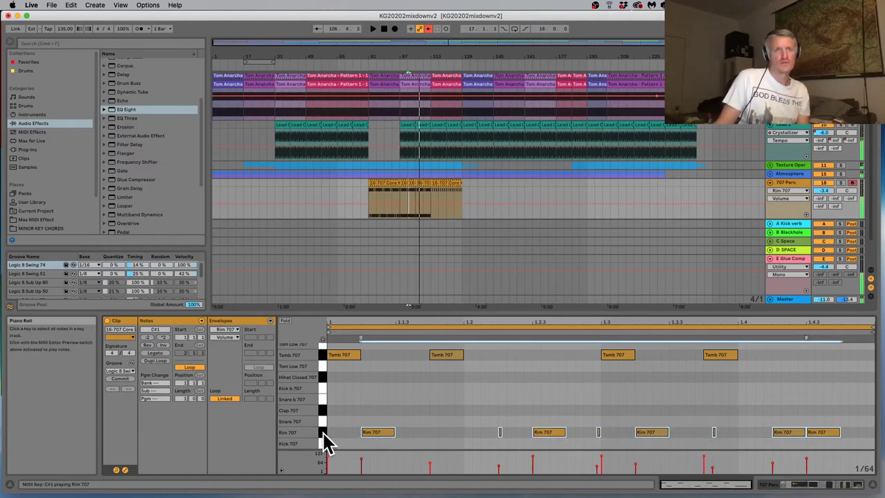
key("space")
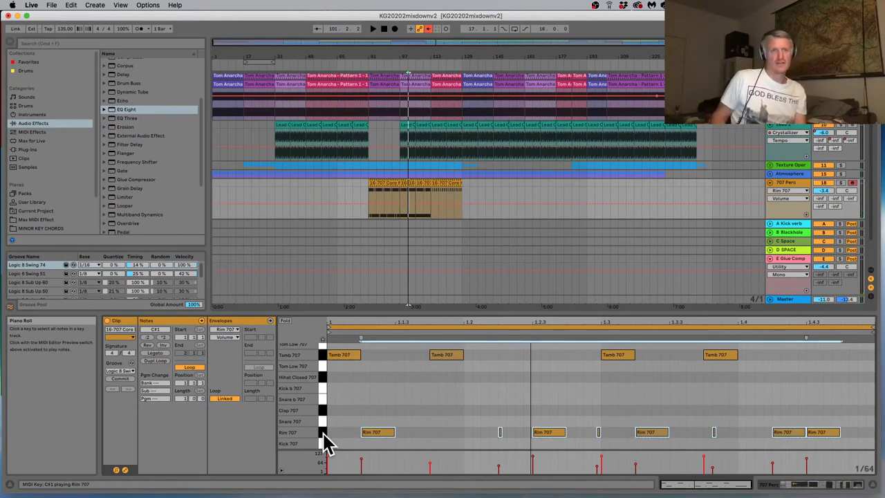
key("shift+Up")
key("shift+Down")
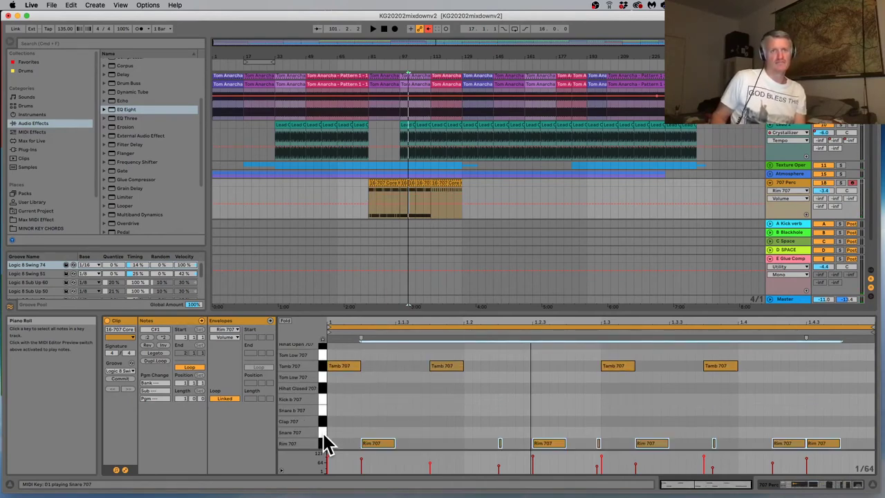
key("super+d")
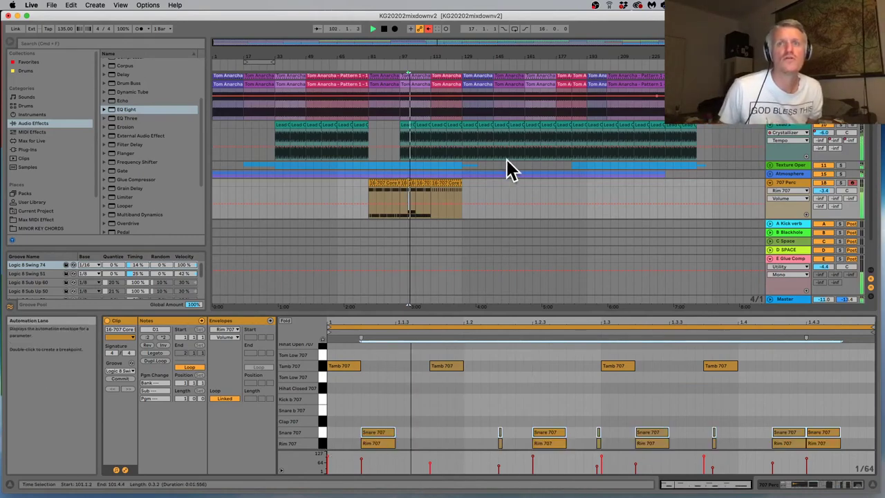
Compare the 707 Perc clip at bar 105 with the layered snare and rim clip at bar 101 during playback
left_click(784, 433)
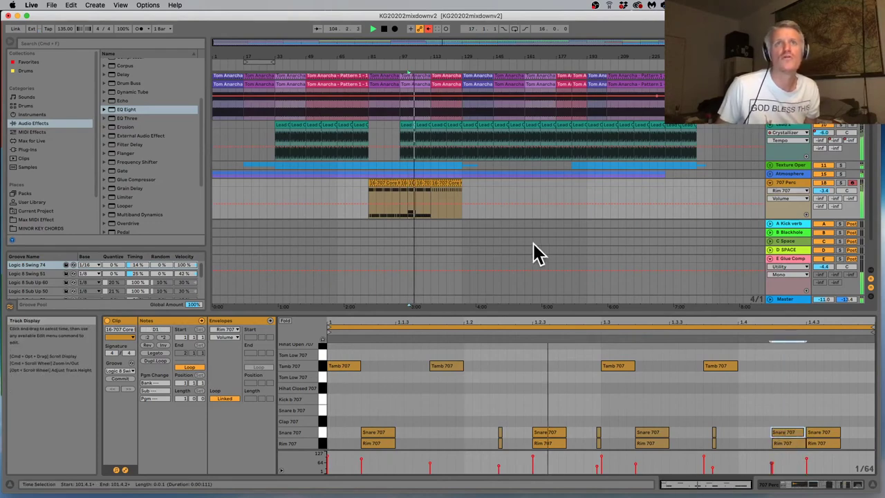
left_click(423, 185)
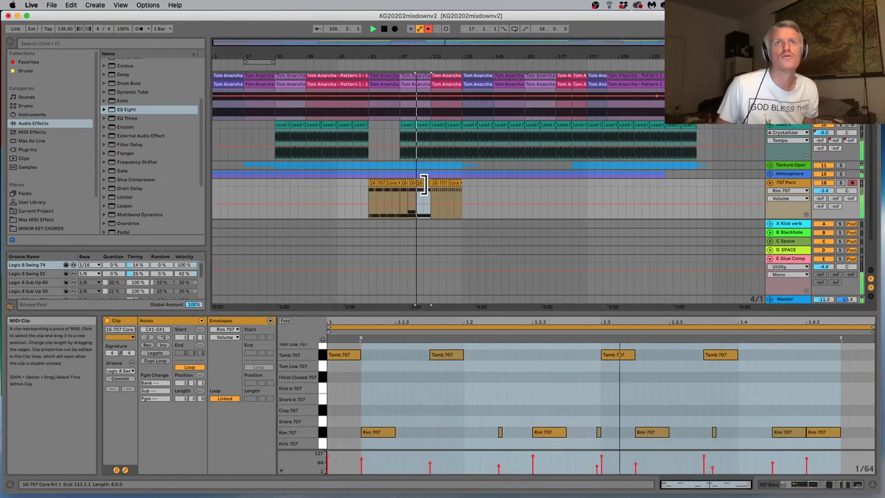
left_click(412, 198)
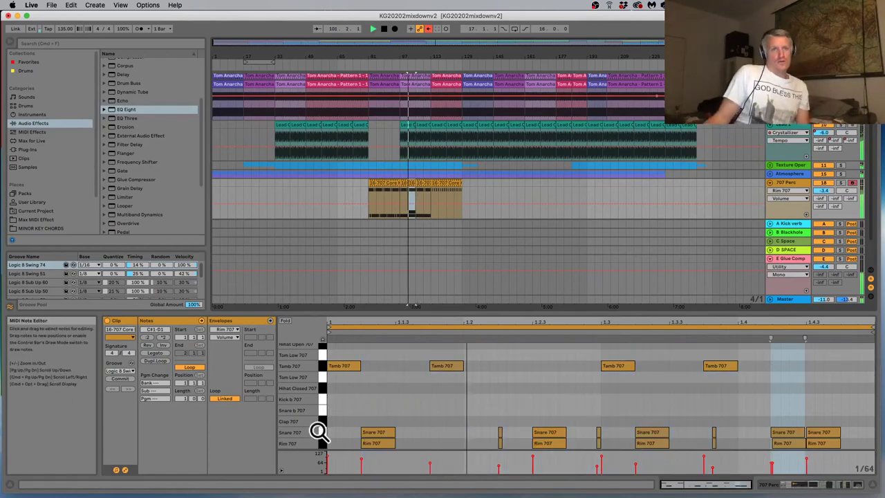
key("space")
Open the Snare 707 sample from the 707 Core Kit pads, turn on its filter, and choose the filter type
left_click(793, 489)
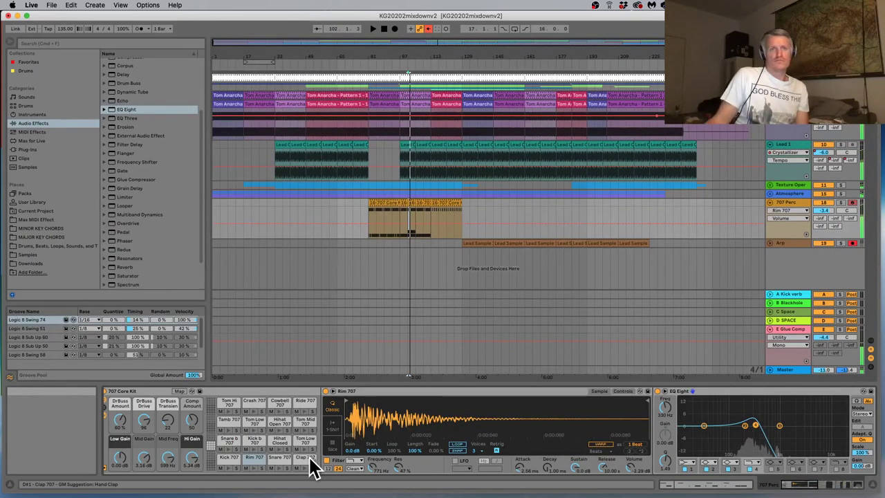
left_click(280, 464)
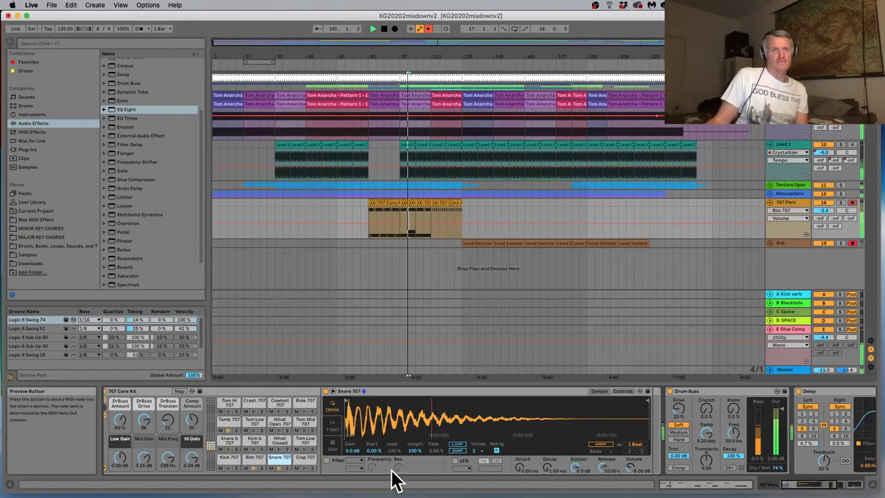
left_click(329, 460)
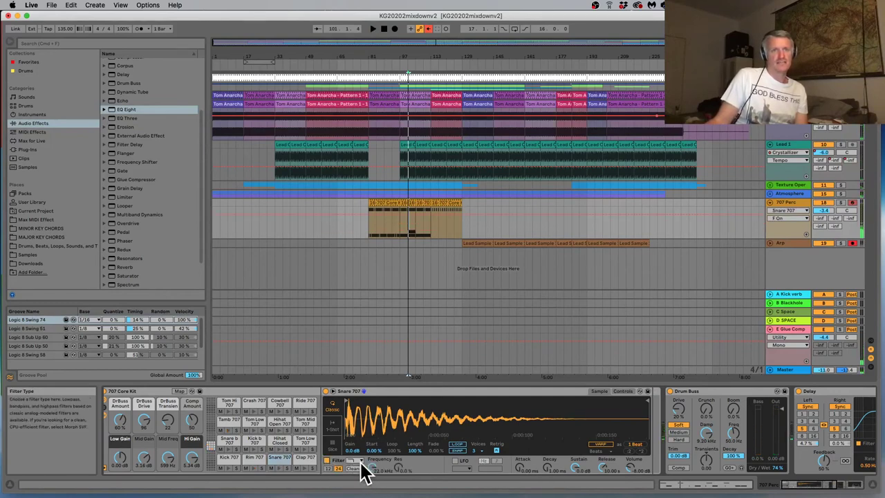
left_click(355, 462)
left_click(365, 446)
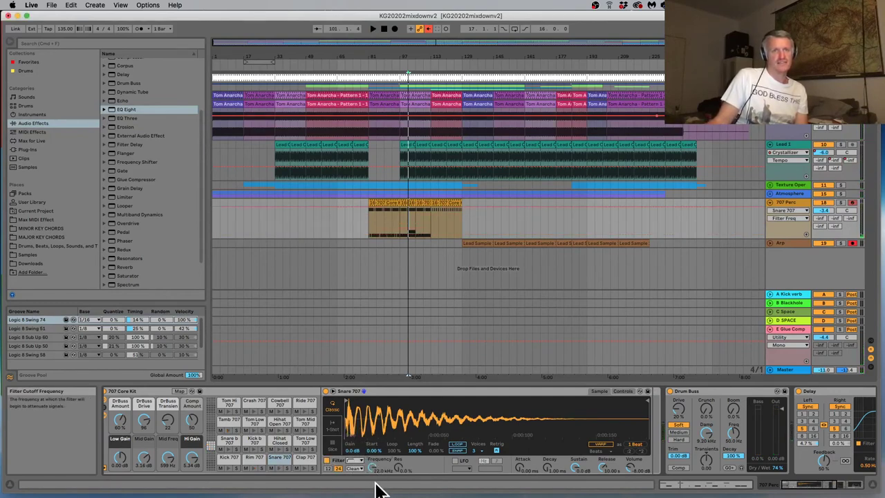
Play from bar 101 while sweeping Snare 707's filter cutoff down to 43 Hz, and stop playback
key("space")
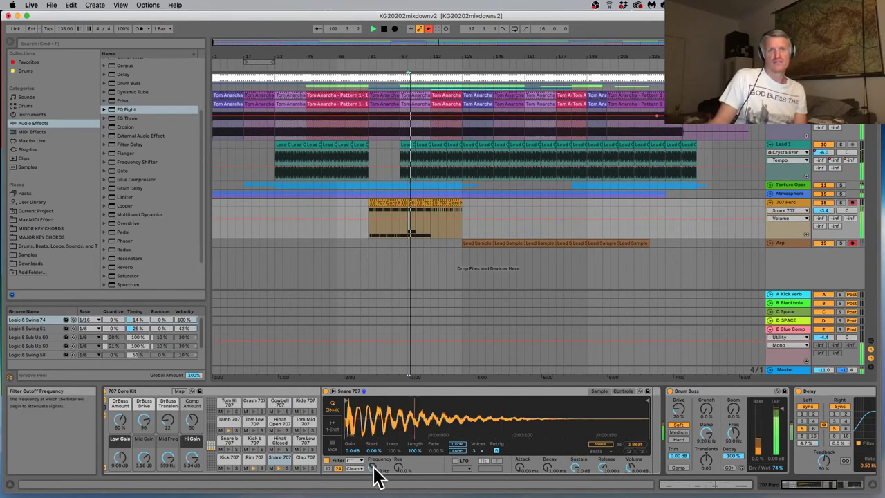
left_click_drag(375, 474, 376, 492)
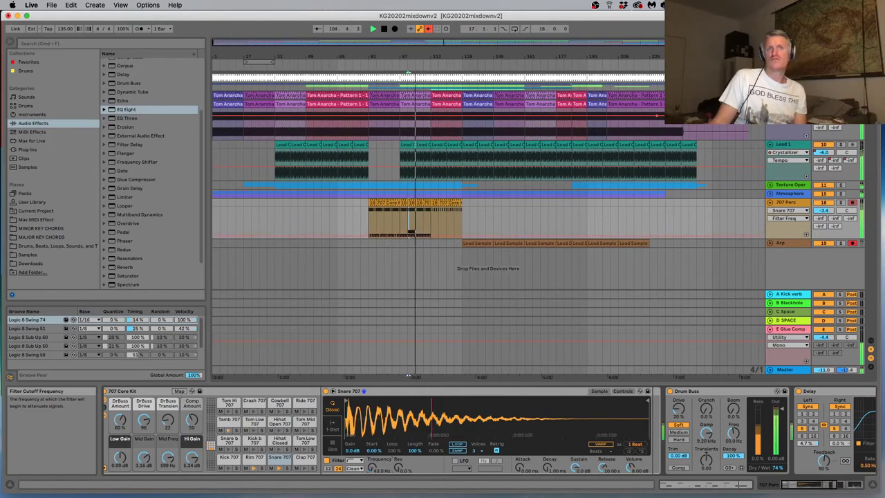
key("space")
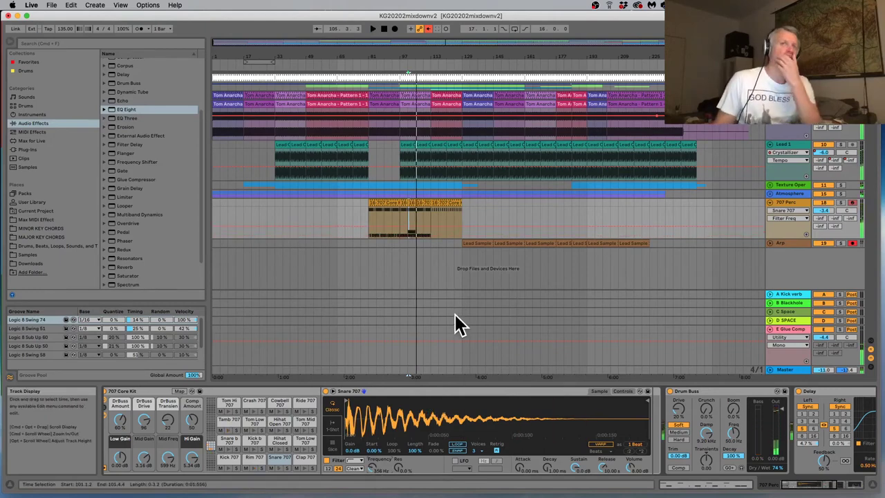
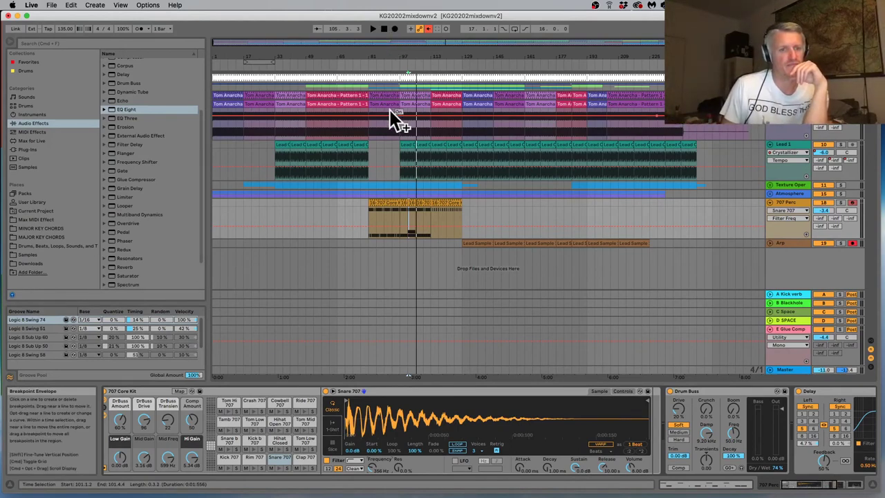
Place the insert marker at bar 49 on the E Glue Comp return track and display its device chain
right_click(305, 362)
left_click(306, 371)
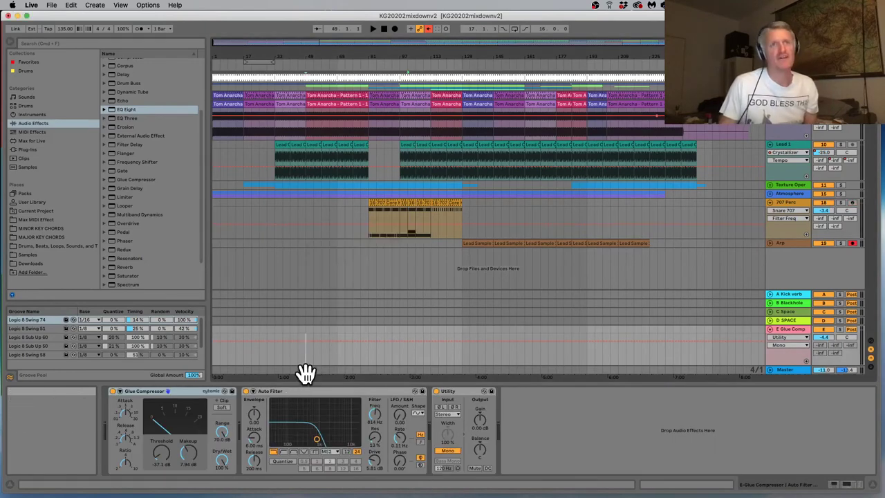
Inspect Snare 707's filter and envelope controls from the 707 Perc clip at bar 101, and open the Rim 707 sample
left_click(410, 207)
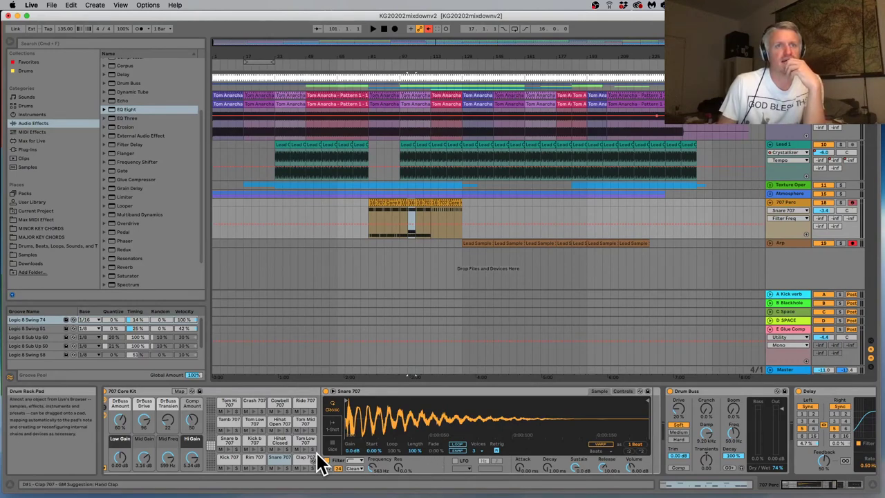
left_click(618, 391)
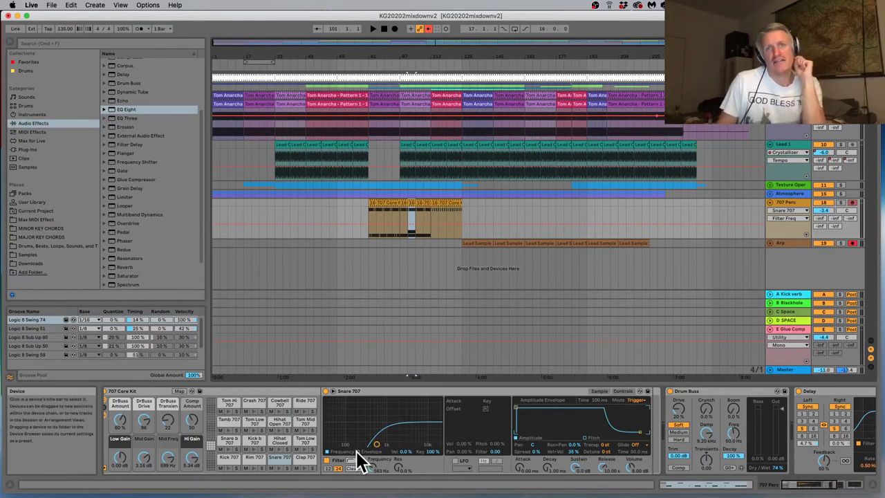
left_click(599, 391)
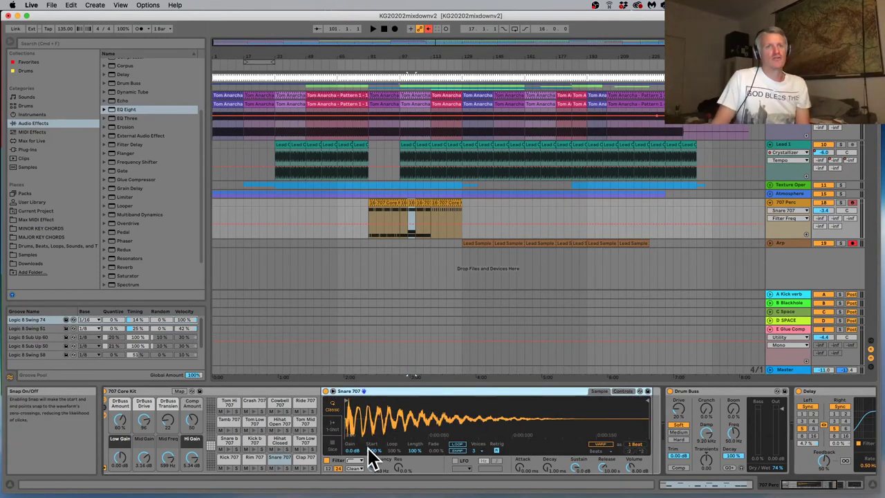
left_click(251, 460)
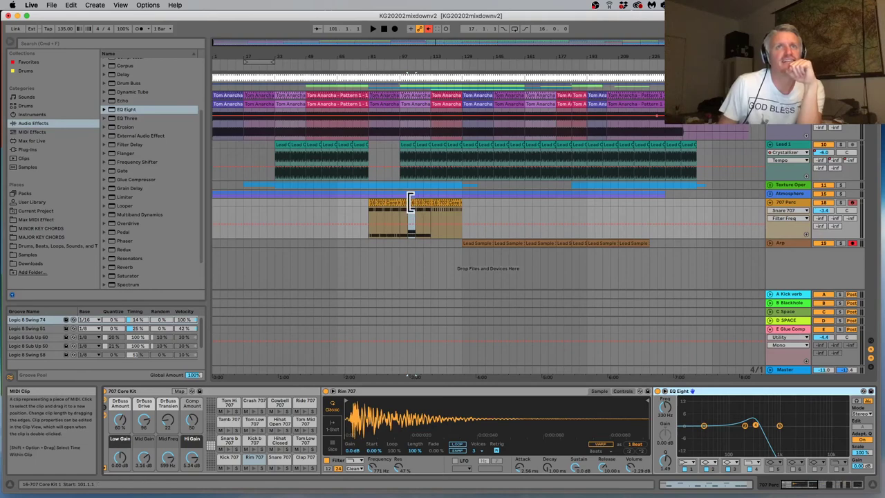
Select the 707 Perc clip at bar 81, play the section before it around bar 65, and display the Base track's devices
left_click(388, 199)
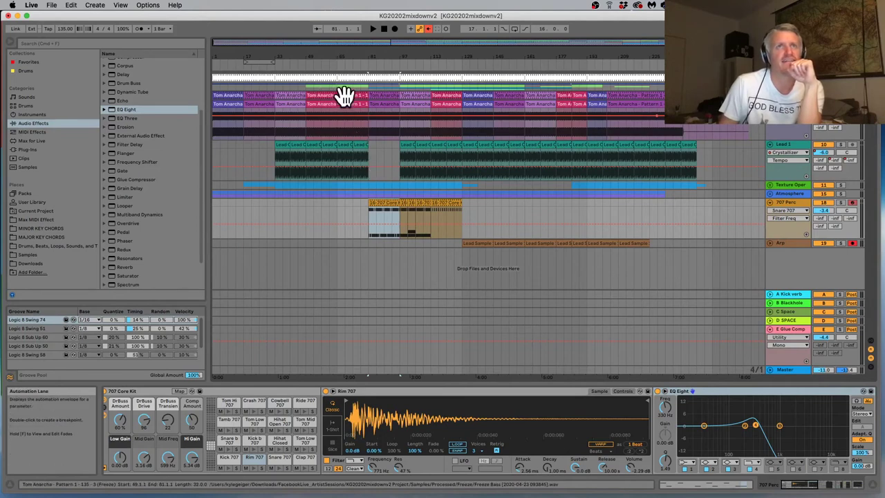
left_click(331, 63)
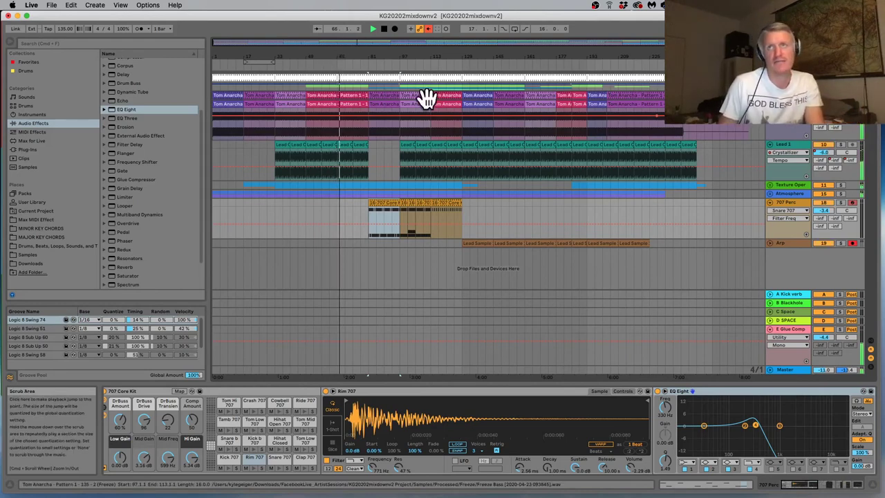
left_click(788, 104)
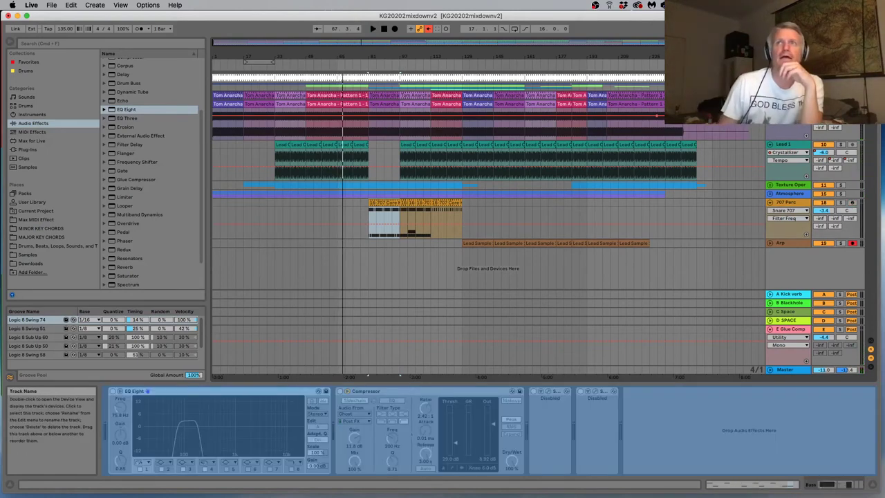
Select the Tom Anarcha bass clip at bar 49 on the Base track and play from its start
right_click(781, 127)
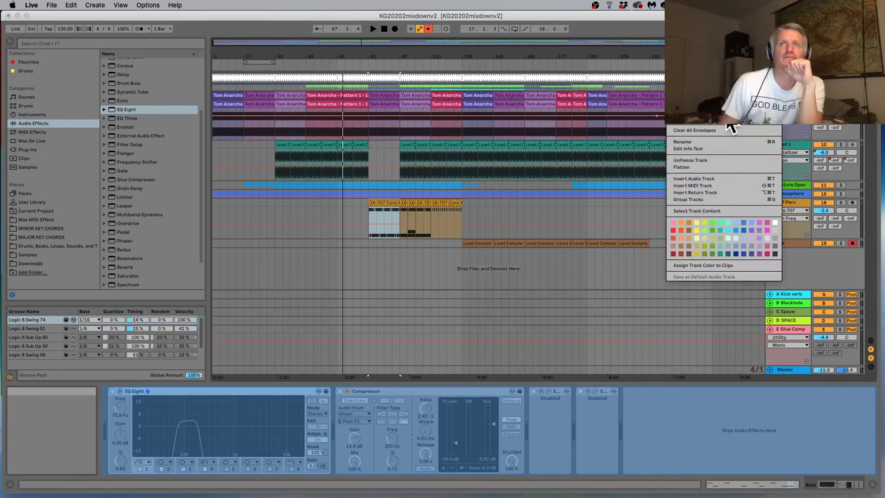
left_click(332, 97)
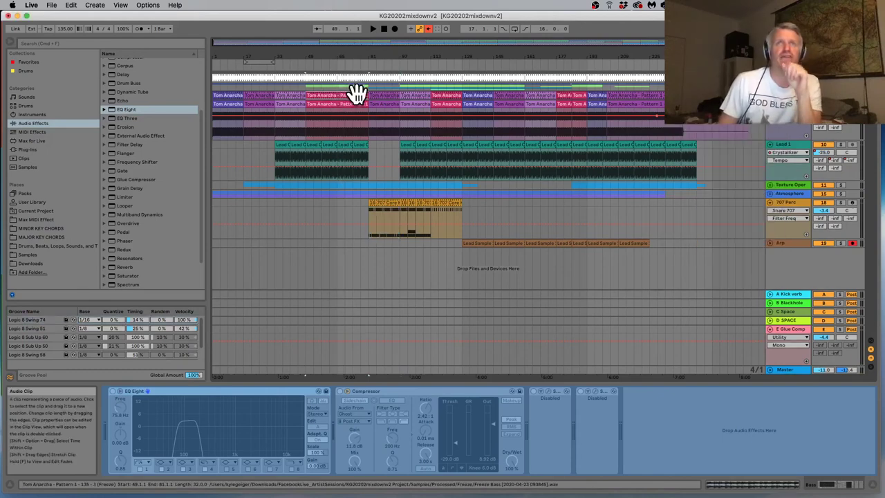
key("space")
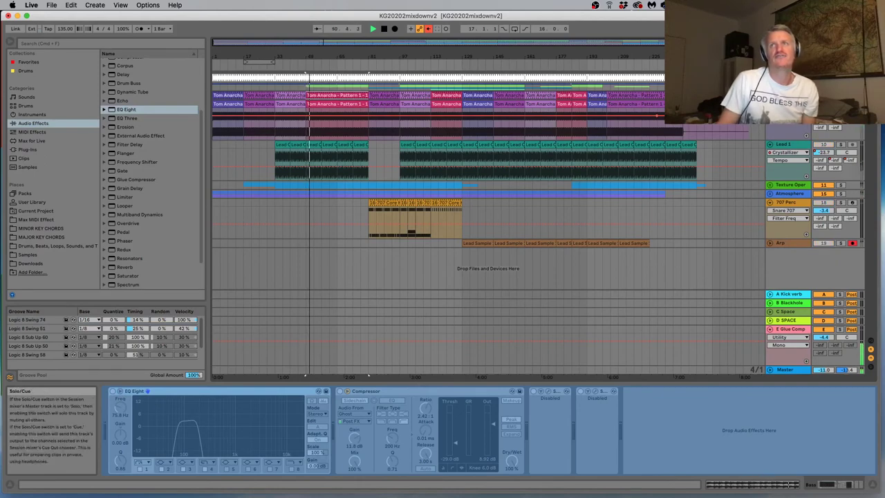
Select the kick track and open its 4 15-Audio clip at bar 33 to view the sample waveform
key("Up")
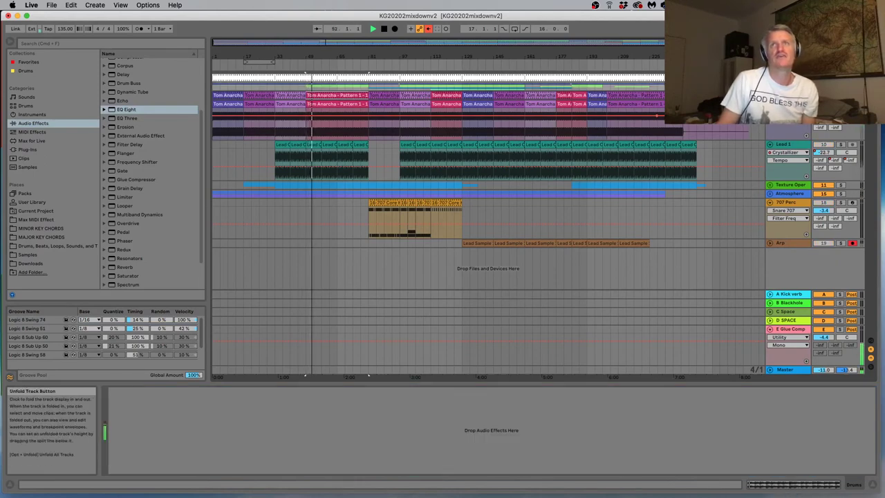
scroll(788, 121, "up", 4)
left_click(794, 127)
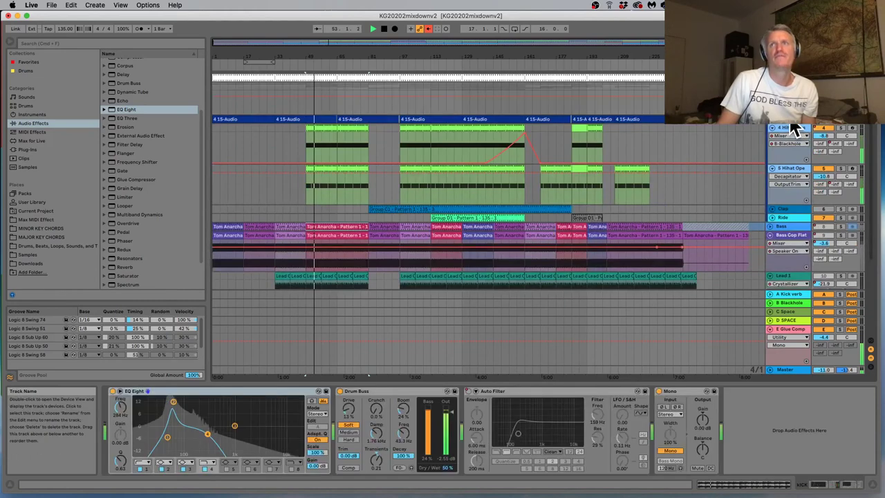
left_click(328, 123)
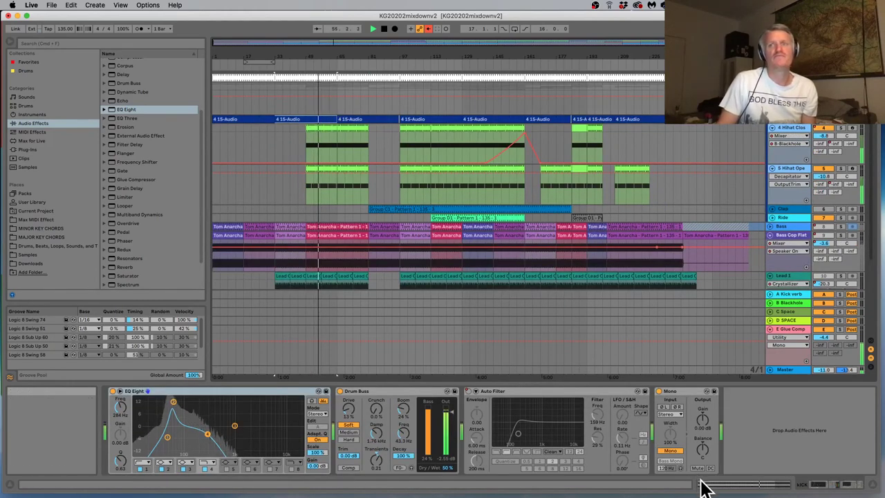
key("shift+Tab")
Try to duplicate the kick track, and undo the duplication
right_click(795, 129)
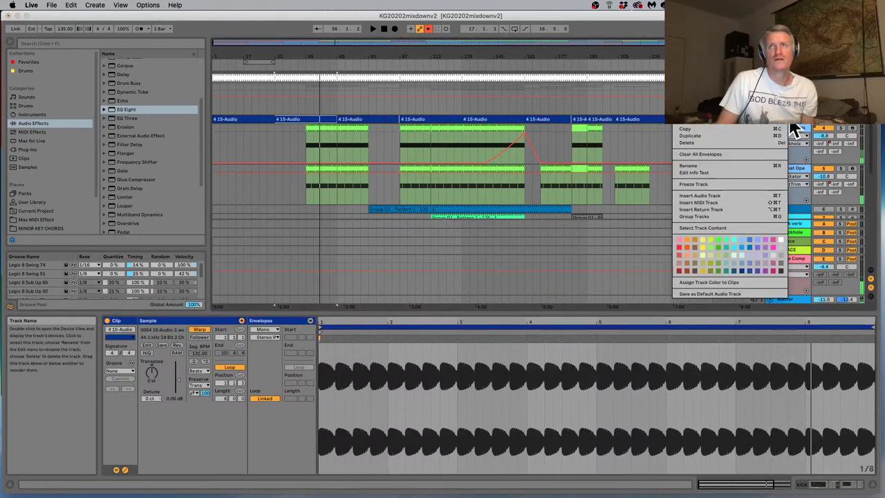
left_click(753, 136)
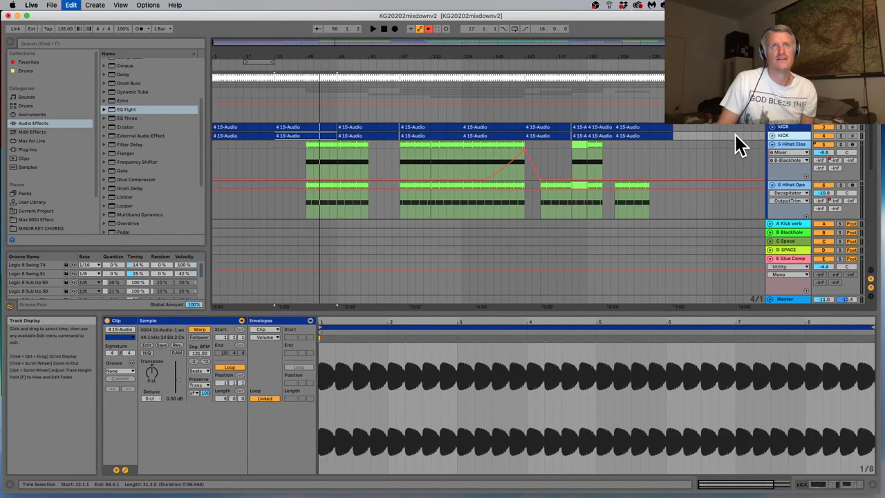
key("super+z")
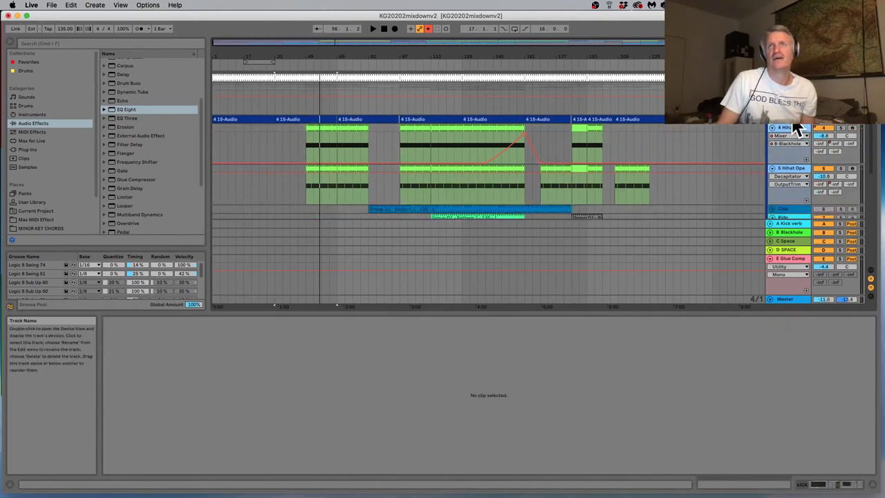
Insert a new MIDI track below the kick track and preview 909 Core Kit.adg from the Drums category
key("super+shift+t")
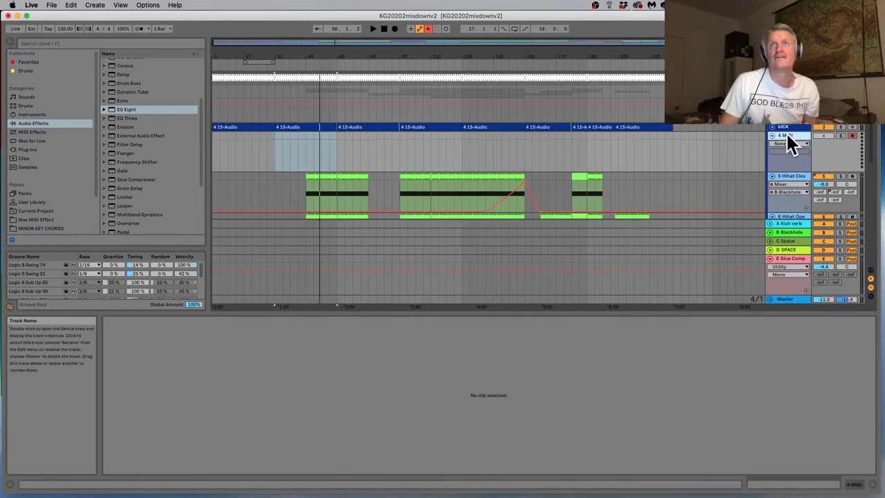
left_click(35, 115)
left_click(30, 106)
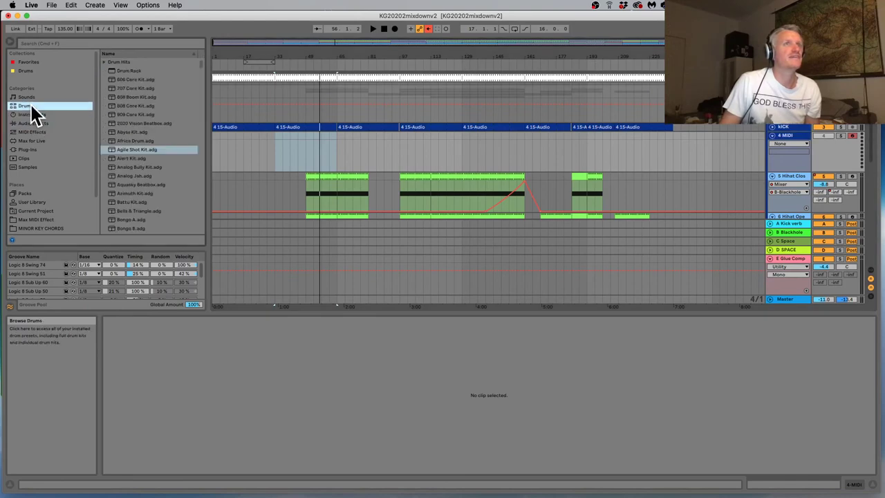
left_click(135, 114)
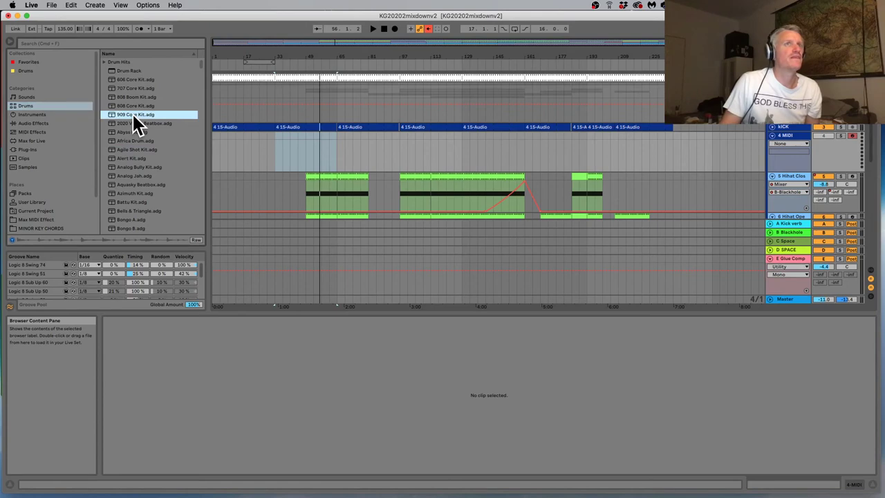
Browse the Samples folder under Places and expand its Drums and Kick subfolders
scroll(41, 220, "down", 3)
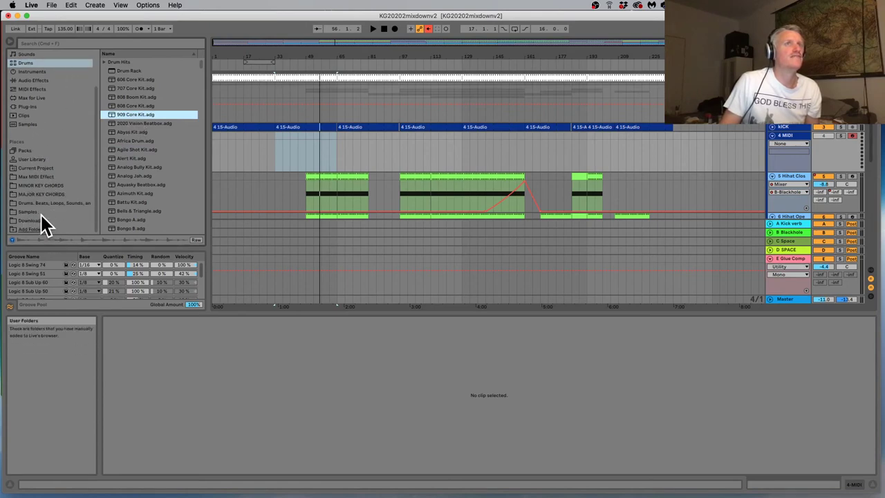
left_click(31, 211)
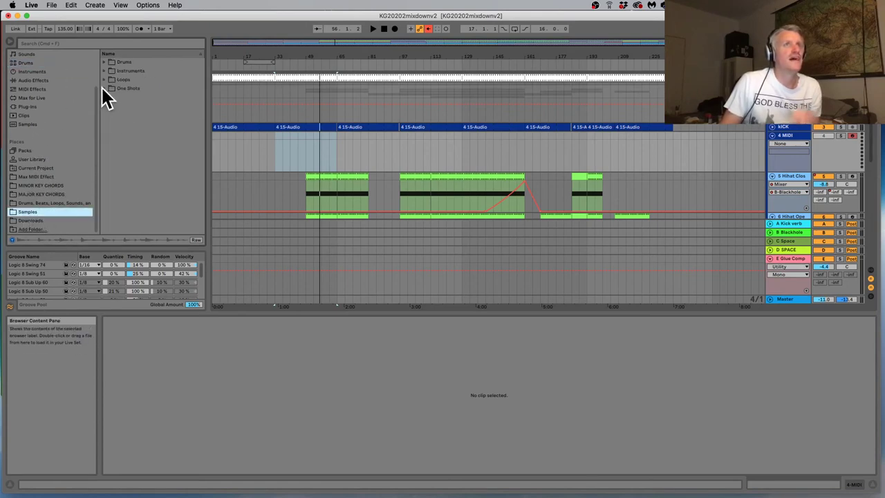
left_click(103, 63)
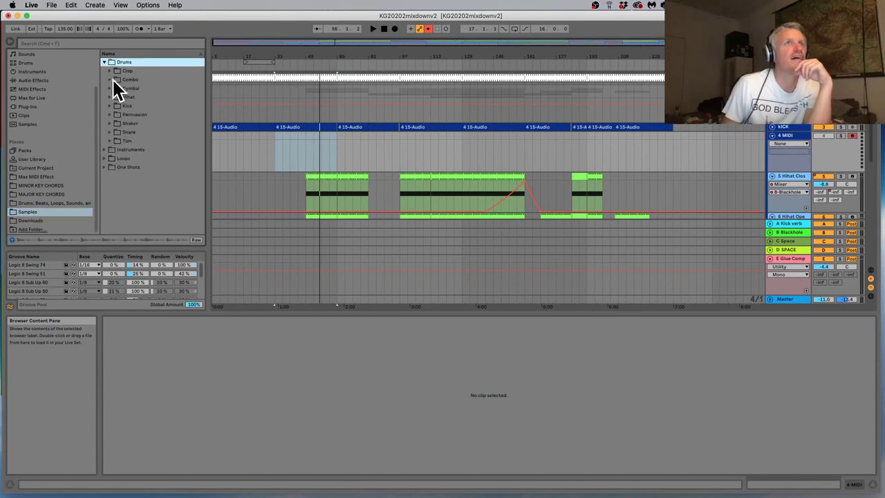
left_click(109, 106)
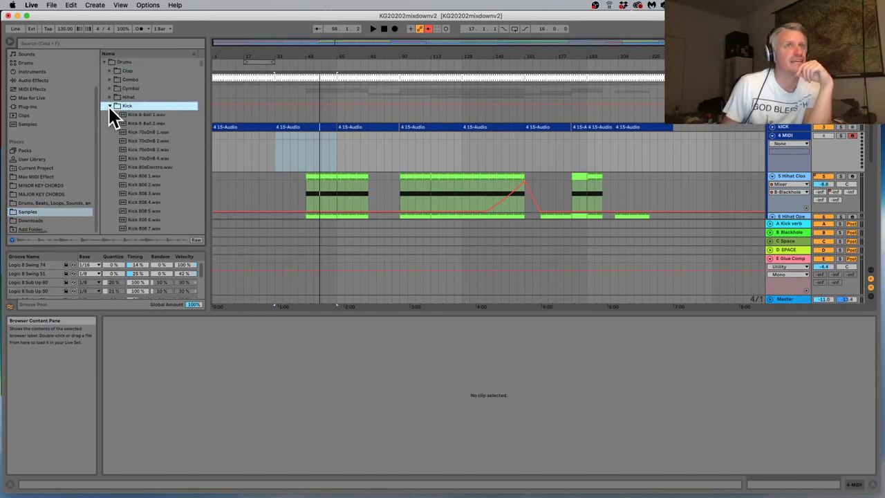
Preview Kick 909 5.wav and Kick 909 4.wav, and load Kick 909 4.wav onto the new MIDI track
scroll(150, 144, "down", 5)
left_click(154, 160)
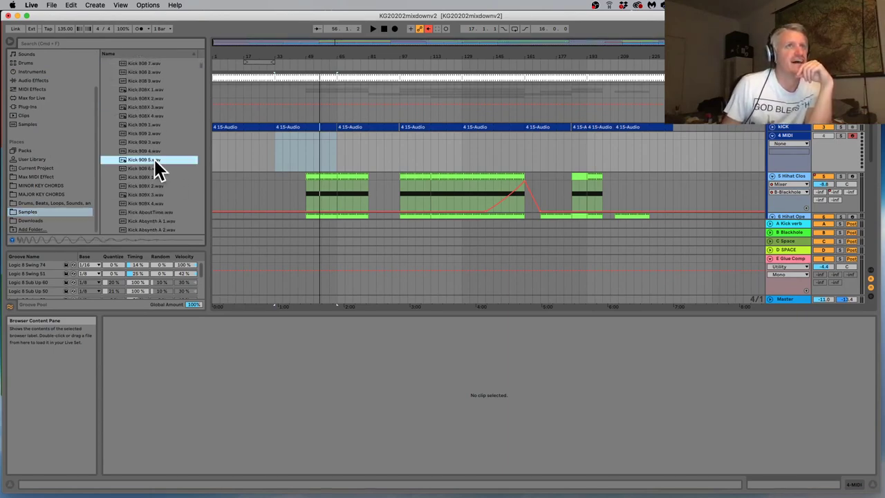
left_click(149, 153)
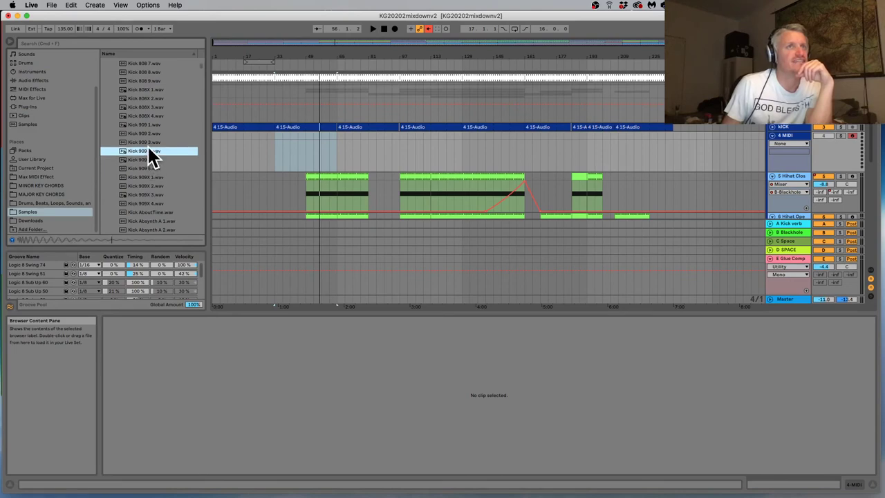
left_click_drag(147, 149, 810, 490)
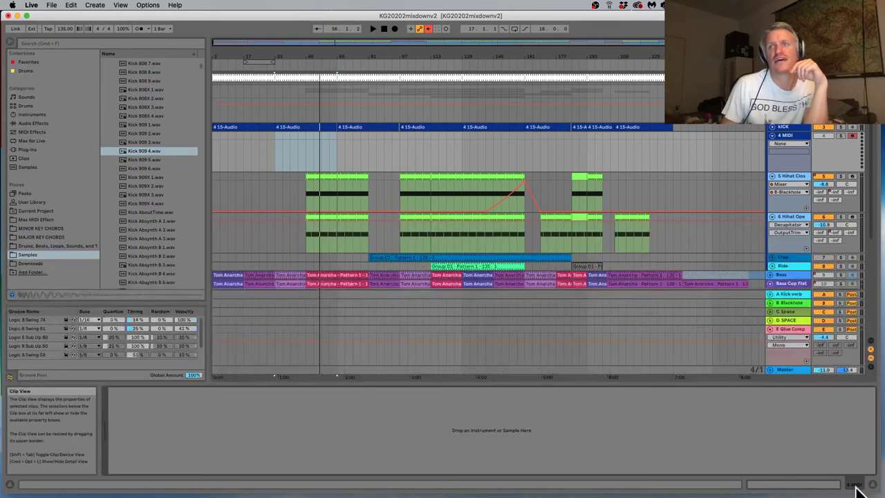
left_click_drag(853, 484, 734, 431)
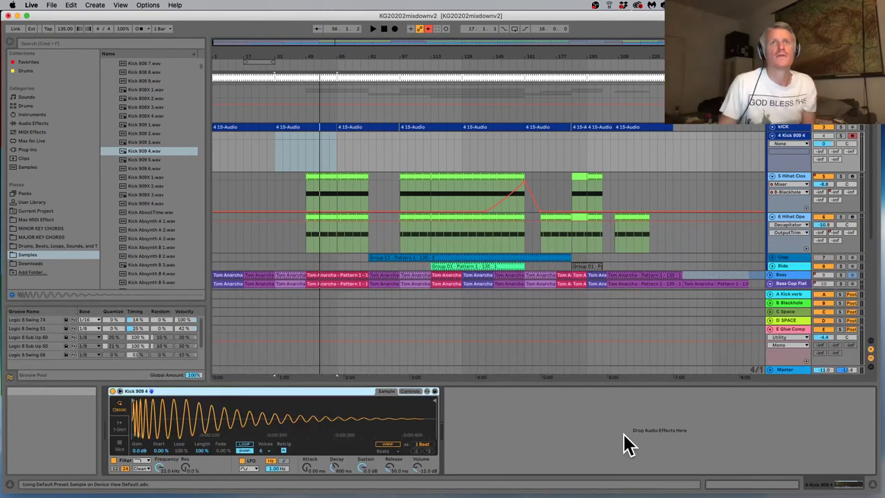
Insert an empty four-bar MIDI clip at bar 33 on the Kick 909 4 track
key("space")
left_click(278, 148)
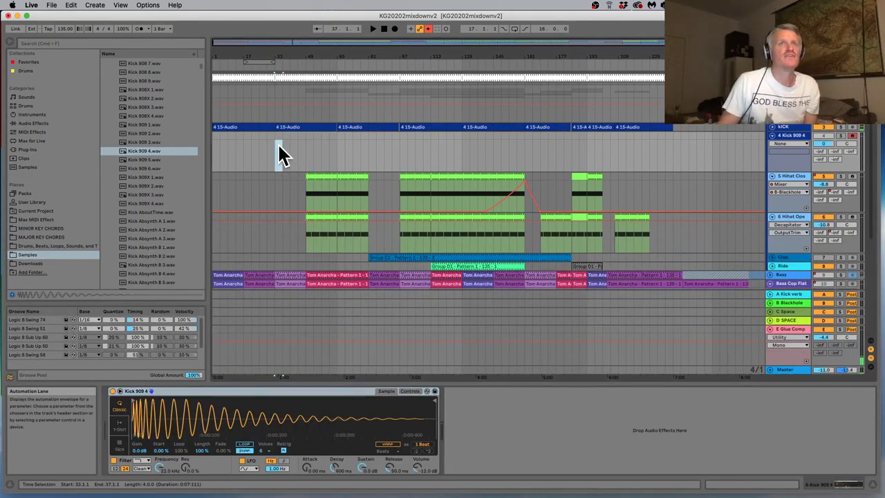
left_click(323, 179)
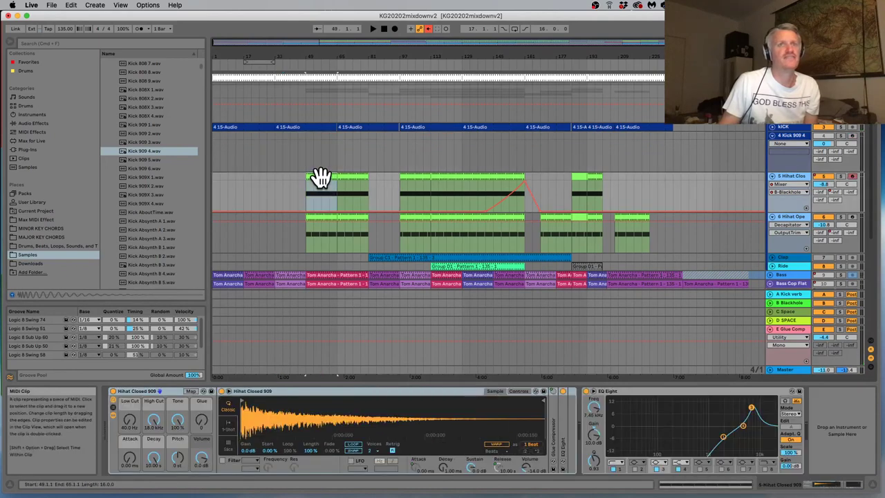
left_click(280, 147)
right_click(277, 137)
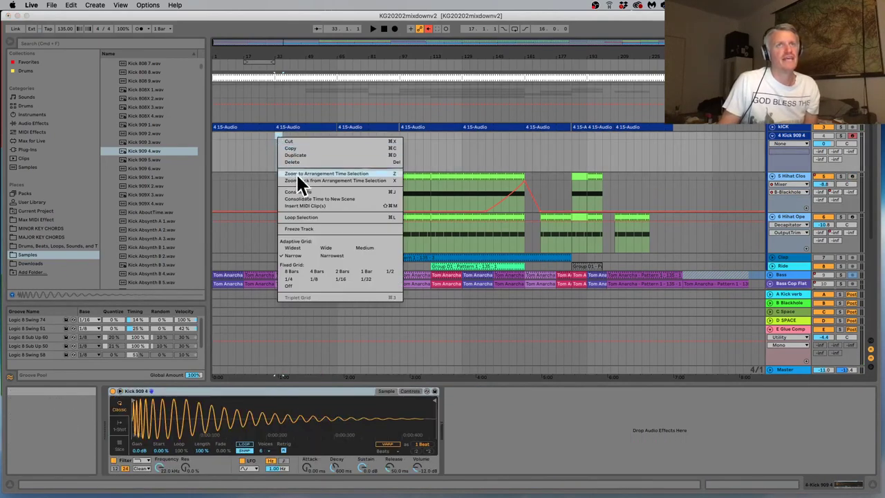
left_click(304, 205)
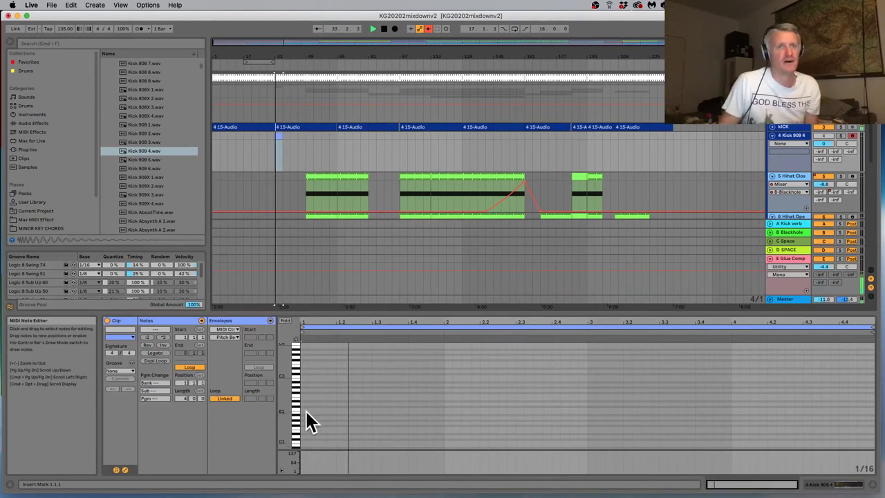
Draw sixteenth-note kicks on the four beats of the clip's first bar, using B2 for the first three and A#2 for the fourth
key("space")
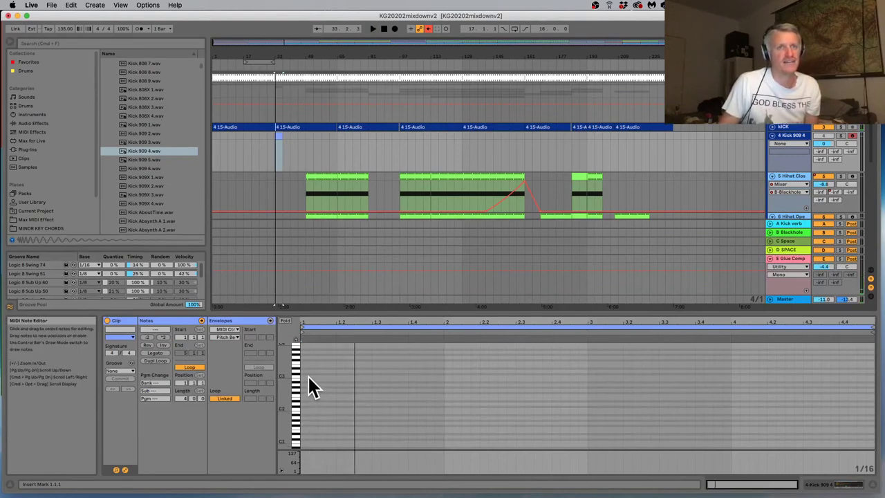
key("b")
left_click(306, 378)
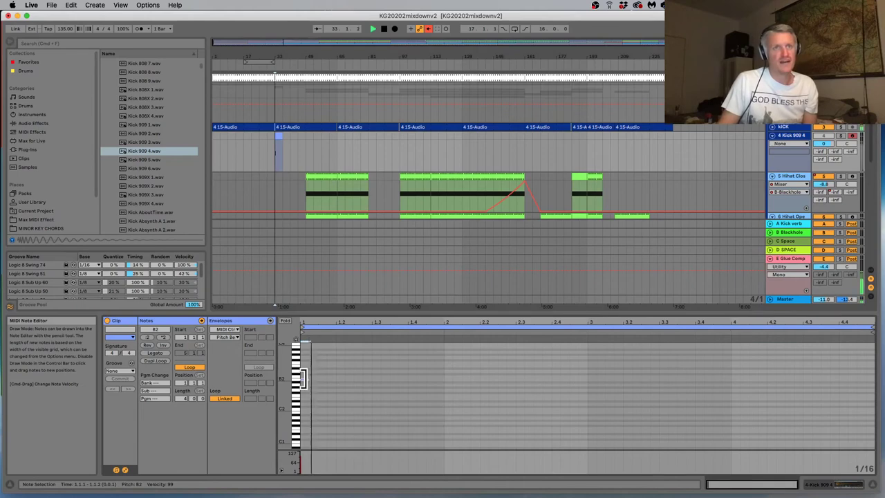
left_click(340, 379)
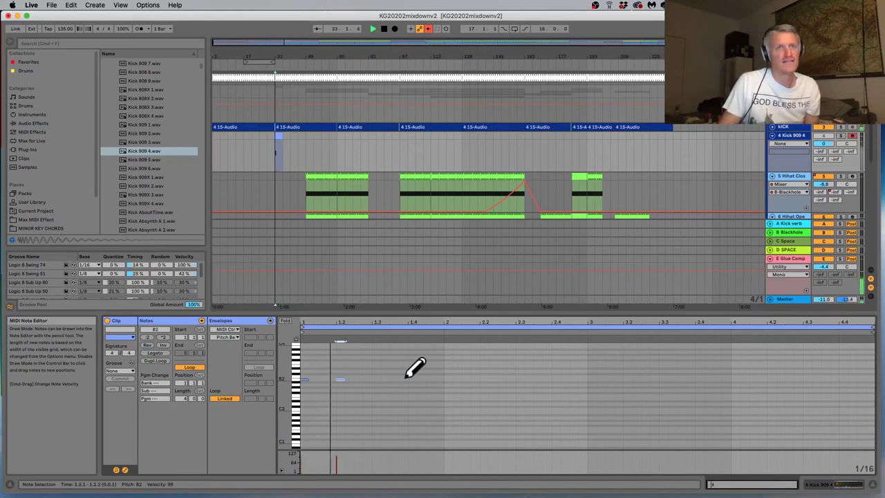
left_click(375, 379)
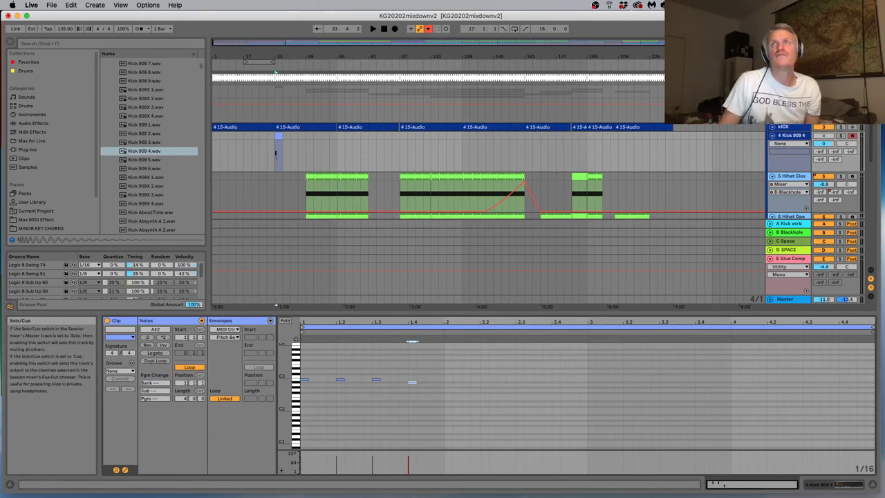
Play the arrangement from bar 33 with the Kick 909 4 track active alongside the kICK track
key("space")
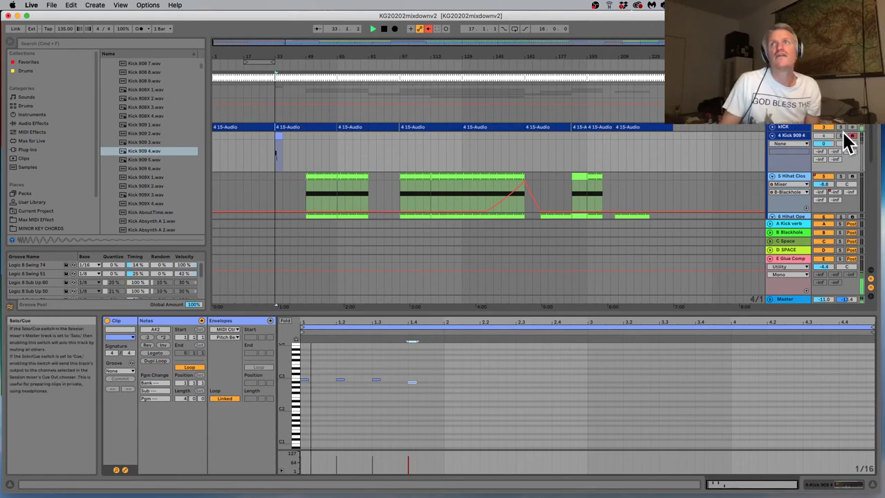
left_click(794, 135)
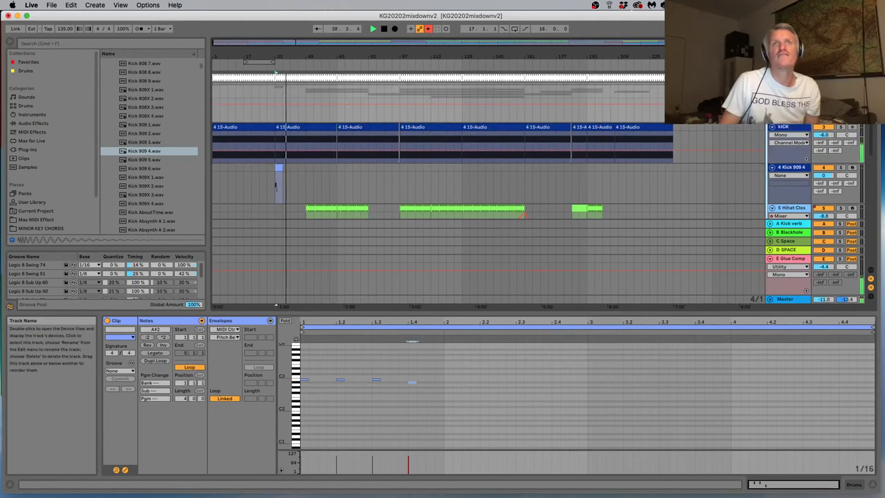
key("space")
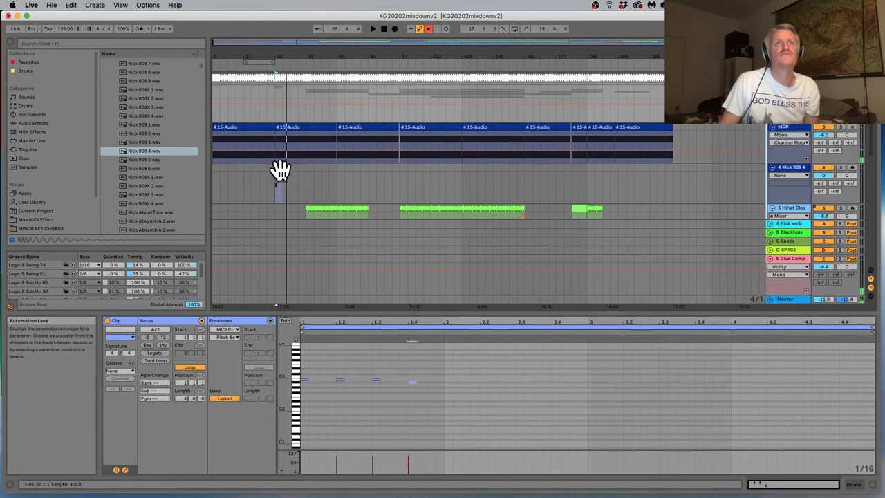
Move the fourth kick note of the Kick 909 4 clip to B2 and shorten the clip's loop to one bar
left_click(280, 169)
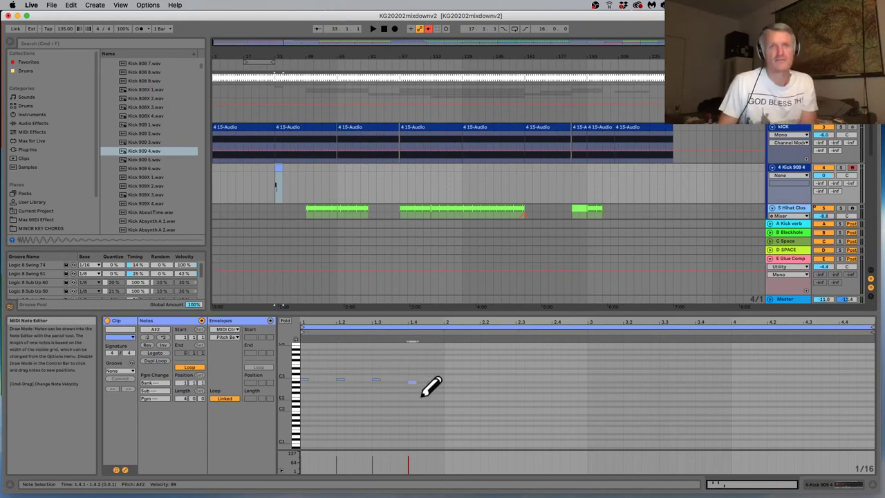
left_click(277, 167)
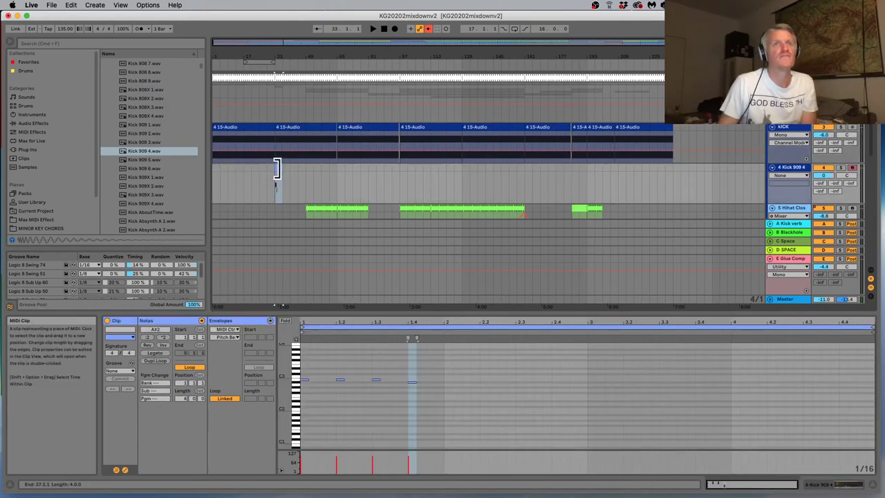
left_click(413, 382)
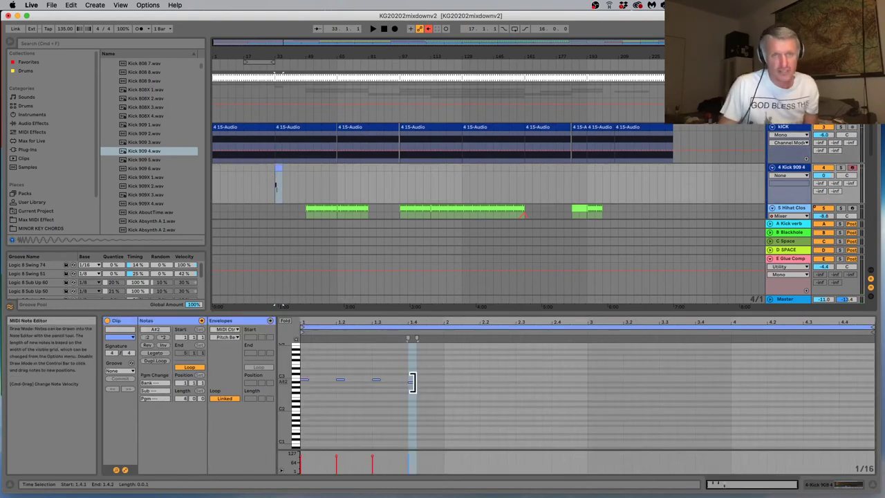
left_click(413, 382)
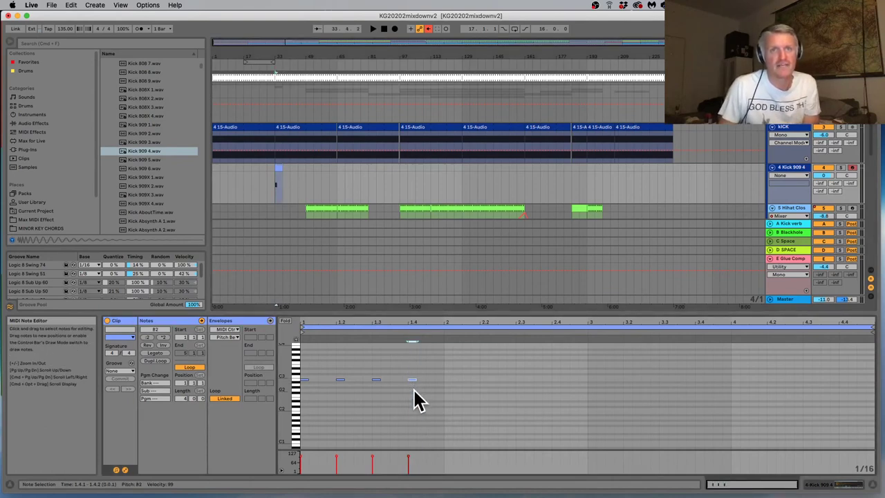
left_click_drag(867, 326, 443, 337)
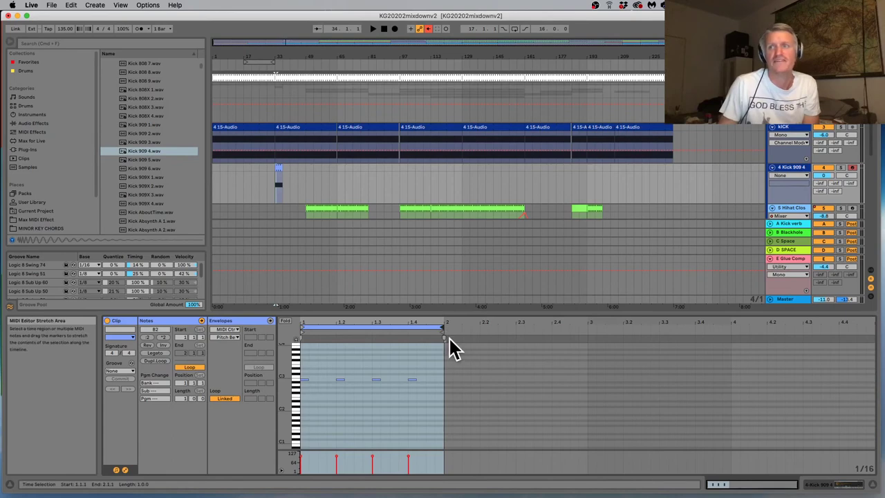
Set the Kick 909 4 Simpler's volume to -10.3 dB and extend its looped clip from bar 33 to bar 65
left_click(821, 484)
key("space")
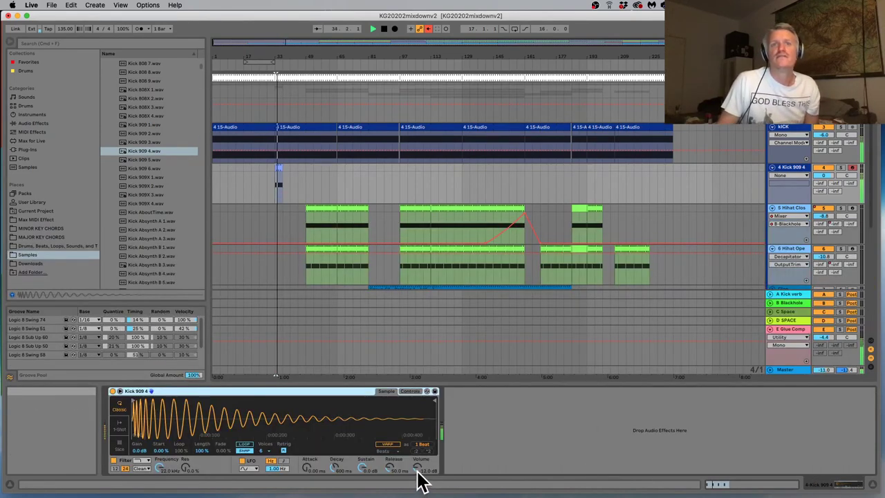
left_click_drag(417, 469, 418, 459)
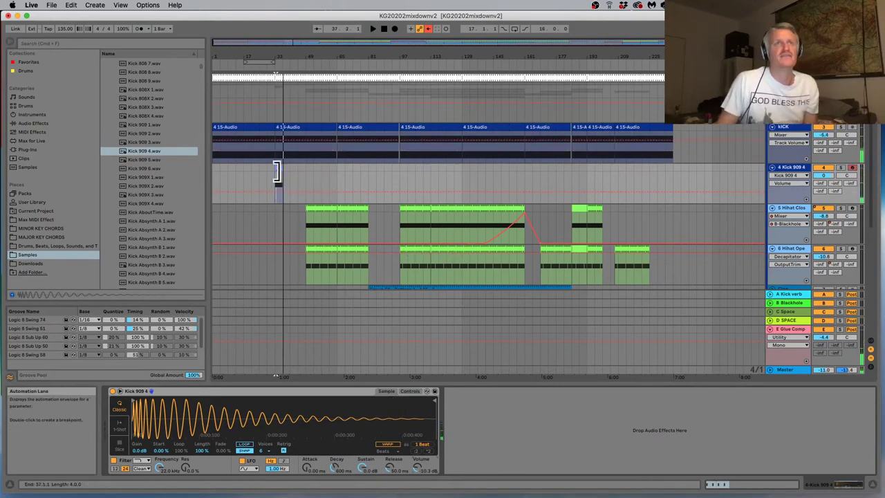
left_click_drag(276, 172, 343, 178)
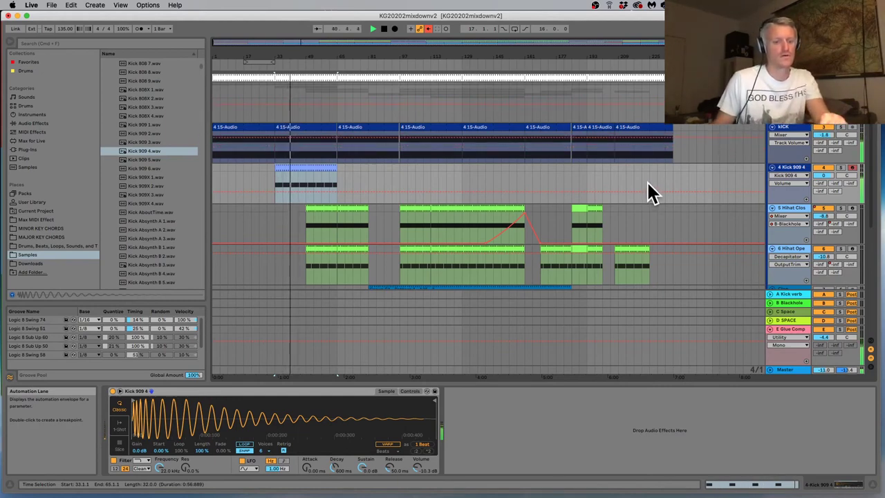
Try raising the kICK track's first EQ Eight band to 138 Hz with a Q of 1.21 during playback
left_click(793, 129)
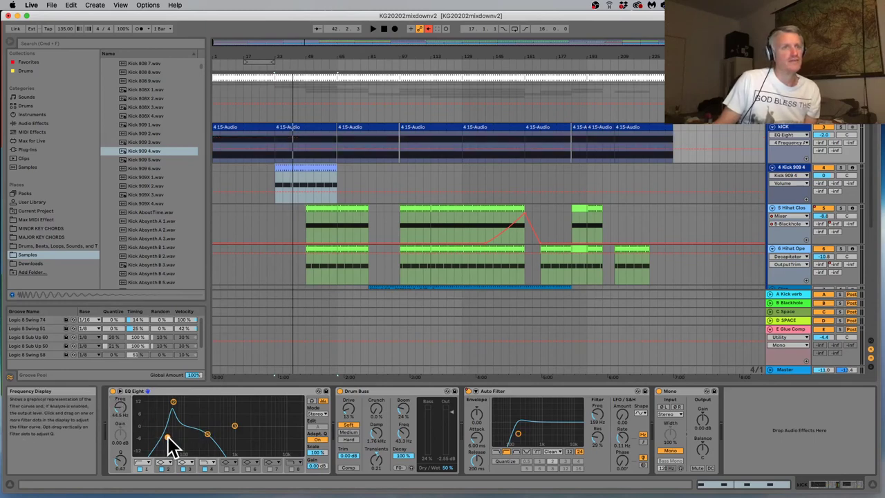
left_click_drag(119, 408, 120, 387)
key("space")
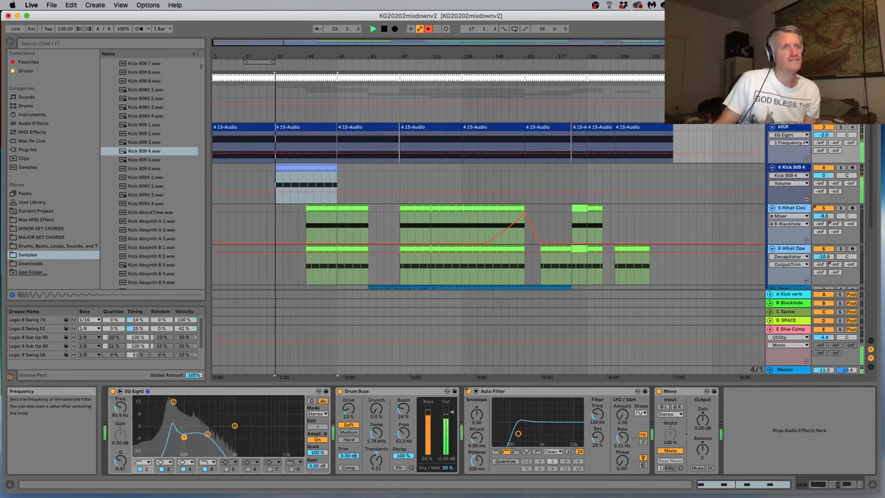
left_click_drag(187, 442, 191, 426)
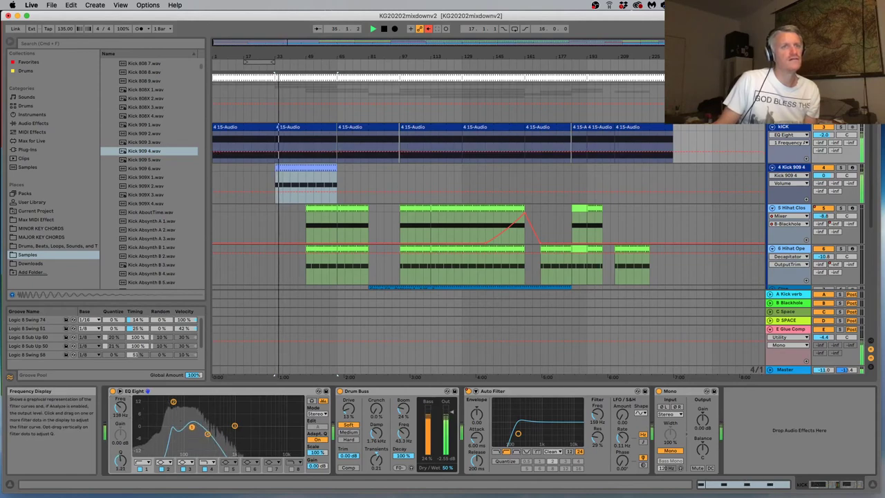
Try a much longer decay, a release of 25.1 s and a volume of -4.50 dB on the Kick 909 4 Simpler
left_click(317, 166)
left_click_drag(337, 468, 336, 442)
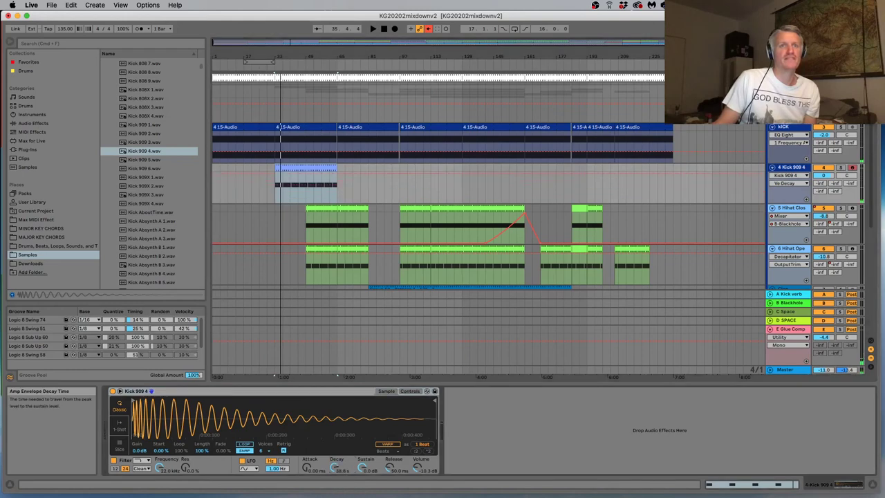
key("space")
left_click_drag(391, 473, 417, 458)
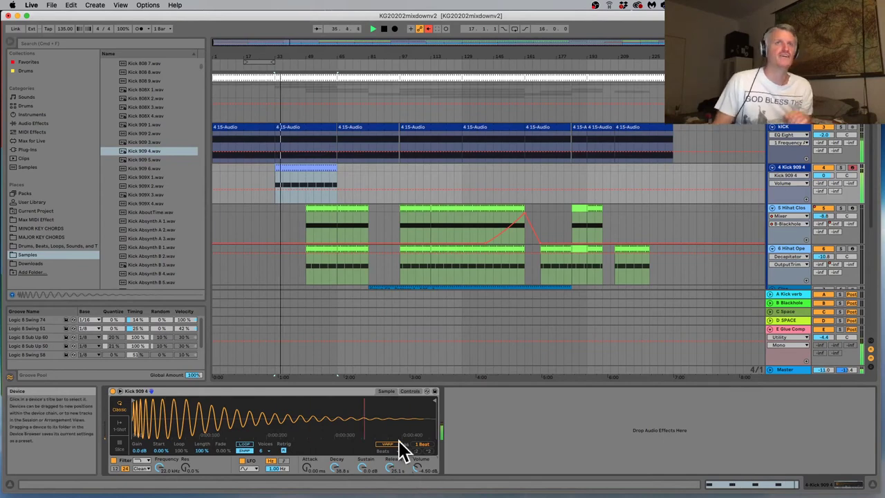
Solo the kICK track briefly to compare it with the 909, and try a Simpler volume of -6.86 dB on Kick 909 4
left_click(313, 128)
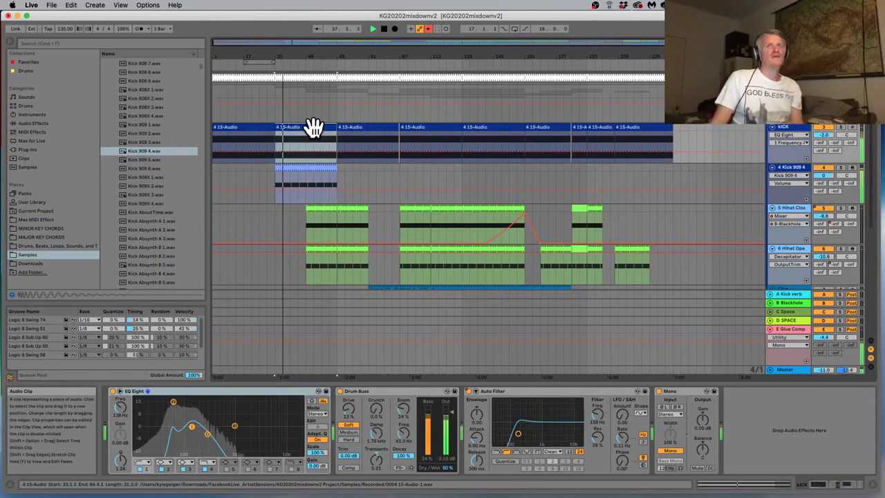
left_click(841, 127)
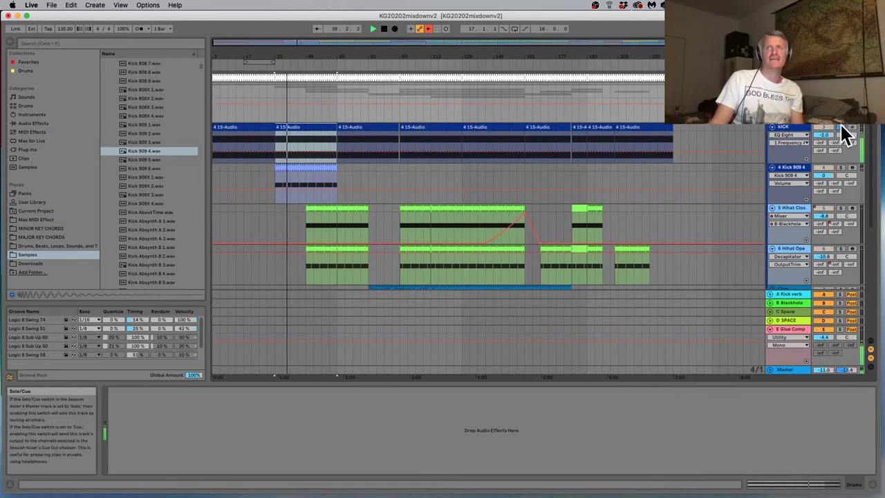
left_click(799, 166)
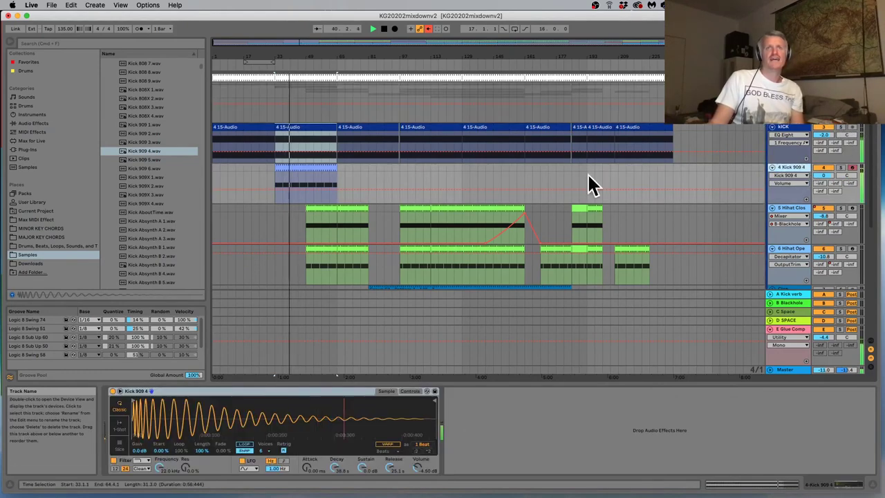
left_click(302, 167)
key("space")
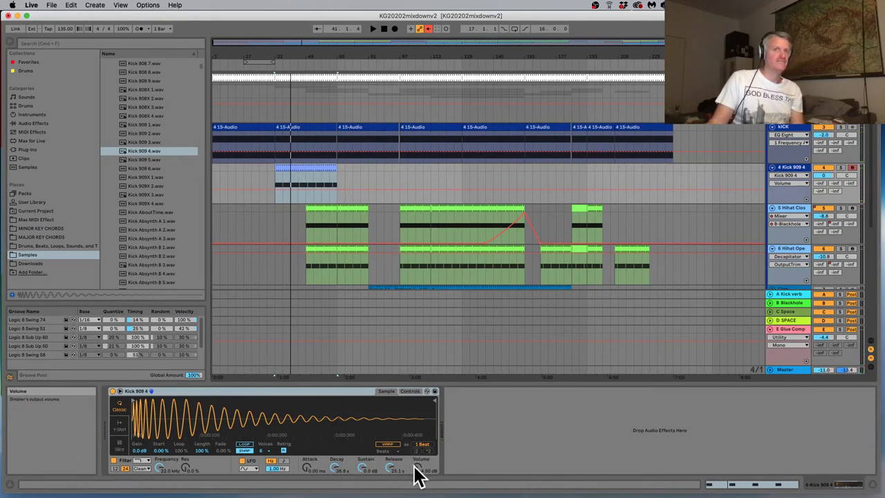
key("space")
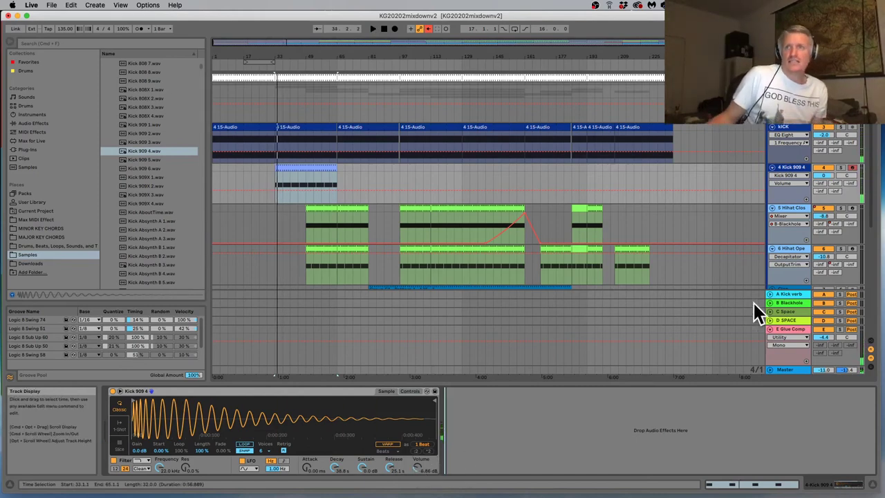
Unfold the C Space and D SPACE returns and try 100% dry/wet on C Space's Delay and Reverb
left_click(781, 309)
left_click(769, 311)
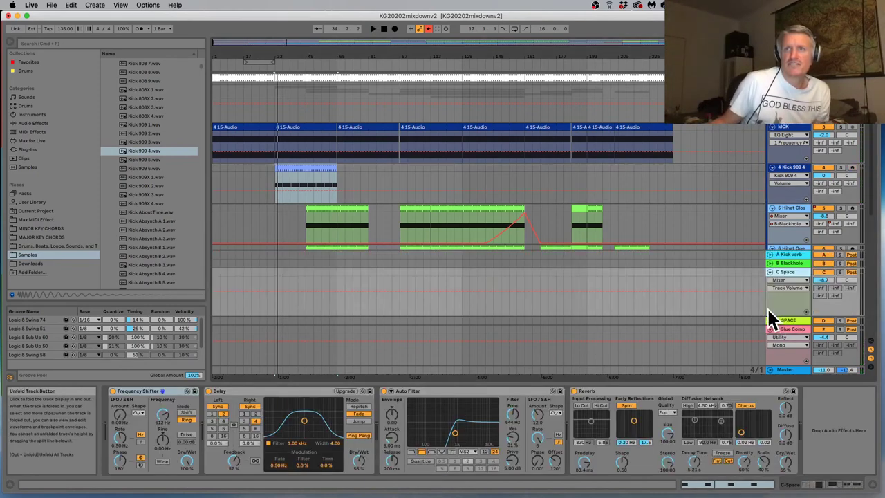
left_click(769, 320)
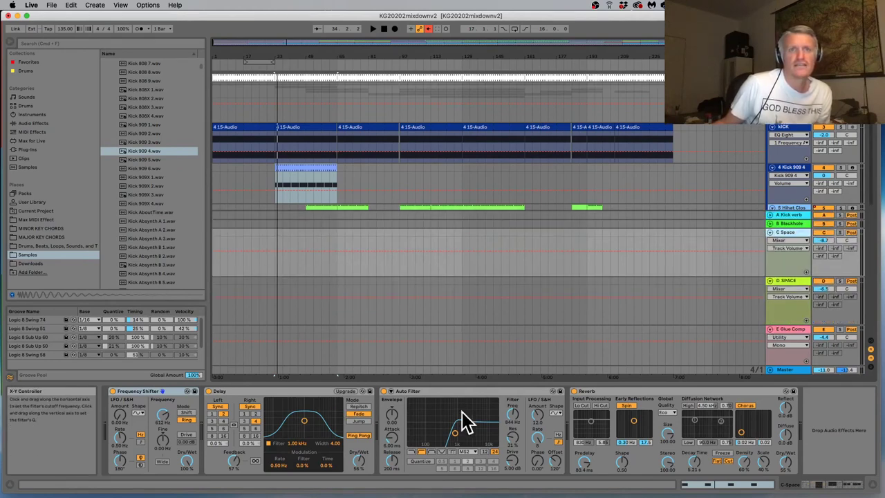
left_click(346, 391)
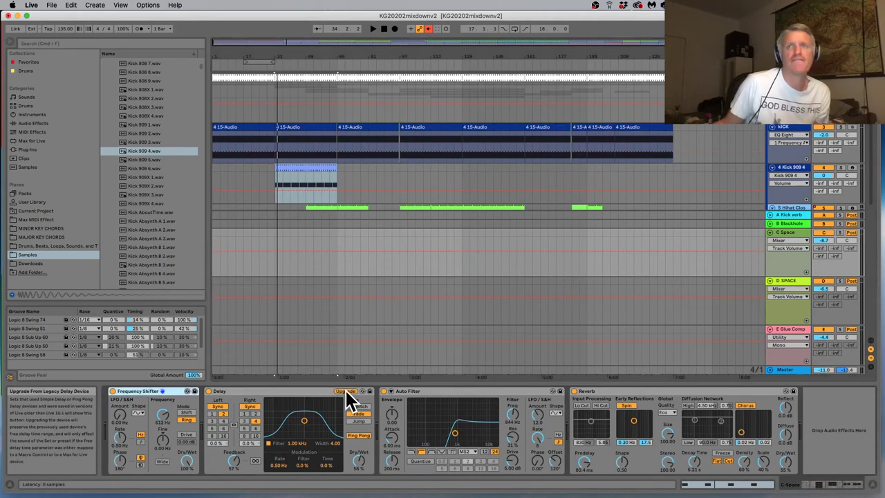
left_click(778, 235)
left_click(361, 461)
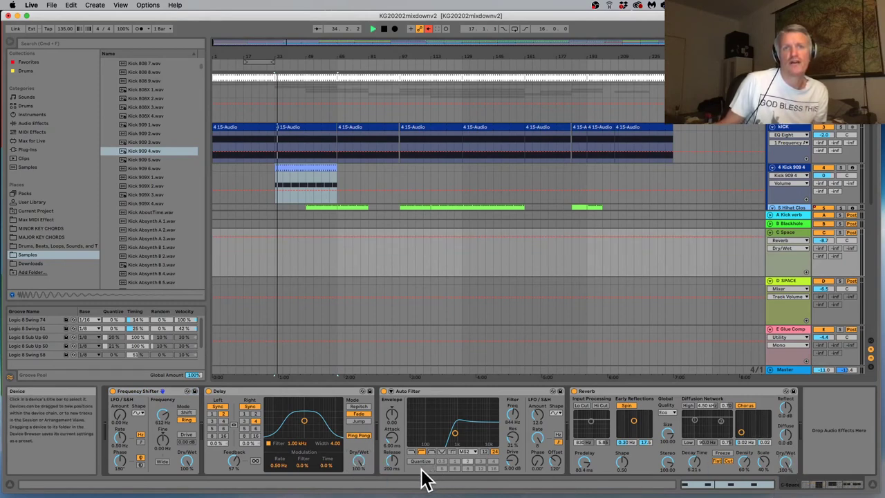
key("space")
left_click(358, 462)
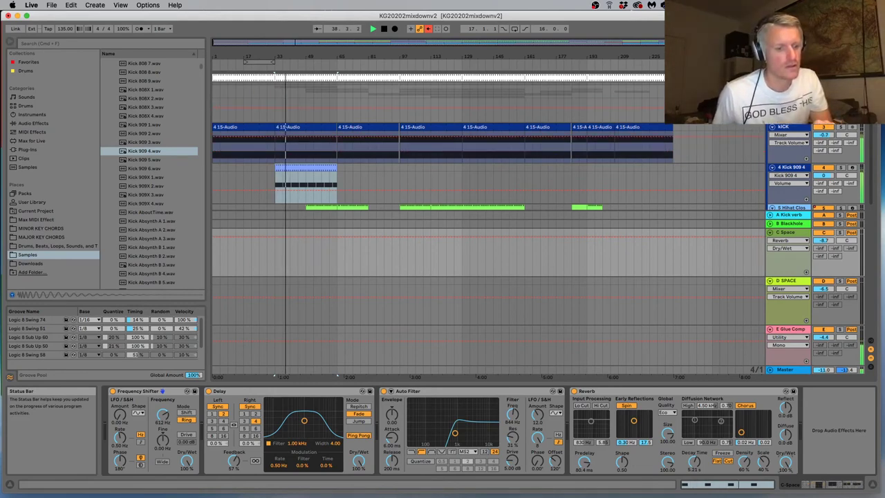
Switch the Kick 909 4 track off and on to compare the kicks, and set the kICK track volume to -4.6 dB
left_click(794, 127)
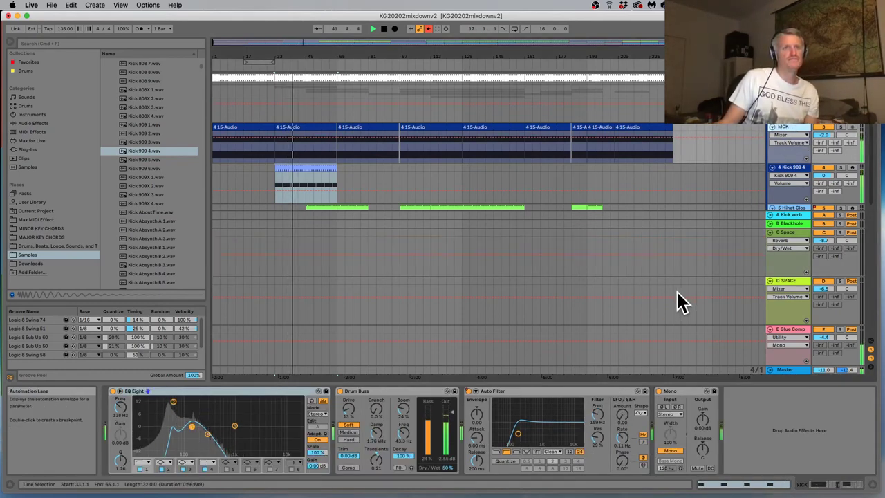
left_click(821, 165)
left_click(821, 165)
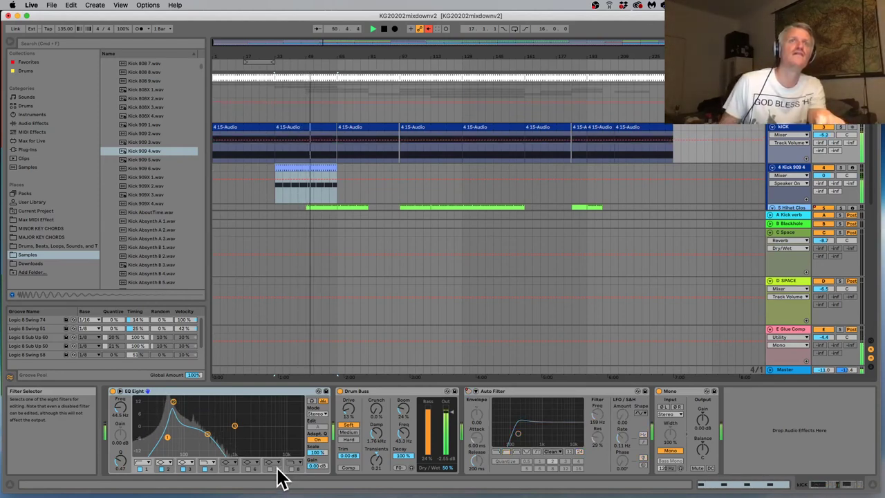
left_click(823, 168)
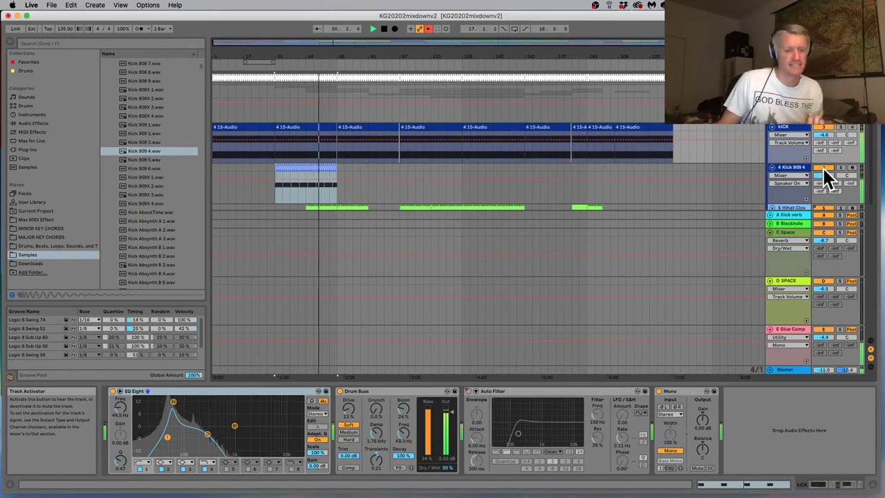
Duplicate the 32-bar Kick 909 4 clip so that the copy runs from bar 65 to bar 97
left_click(299, 168)
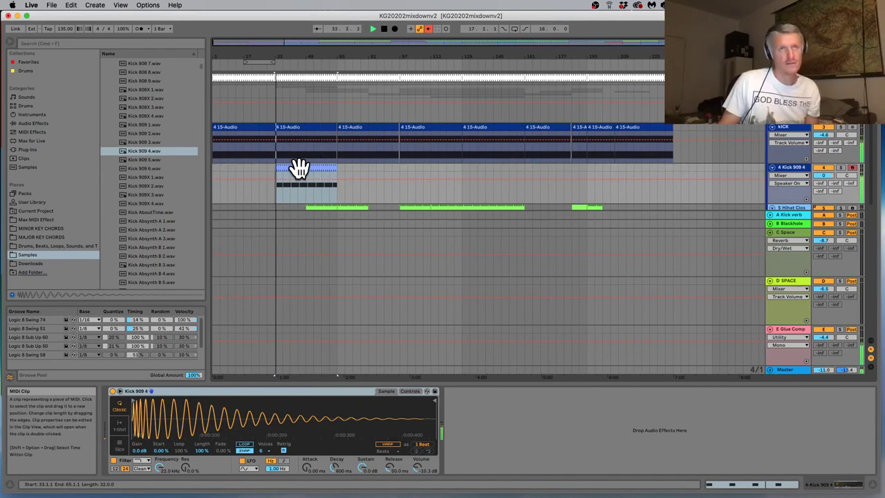
left_click(306, 190)
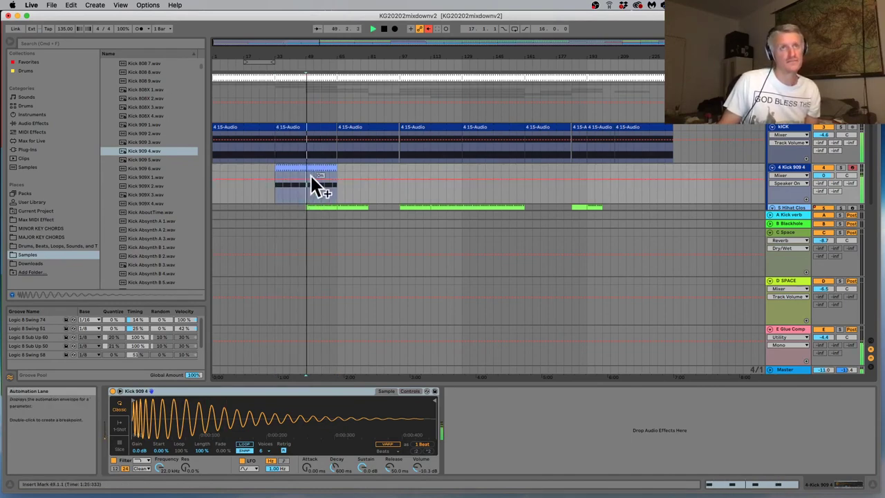
left_click(315, 169)
key("super+d")
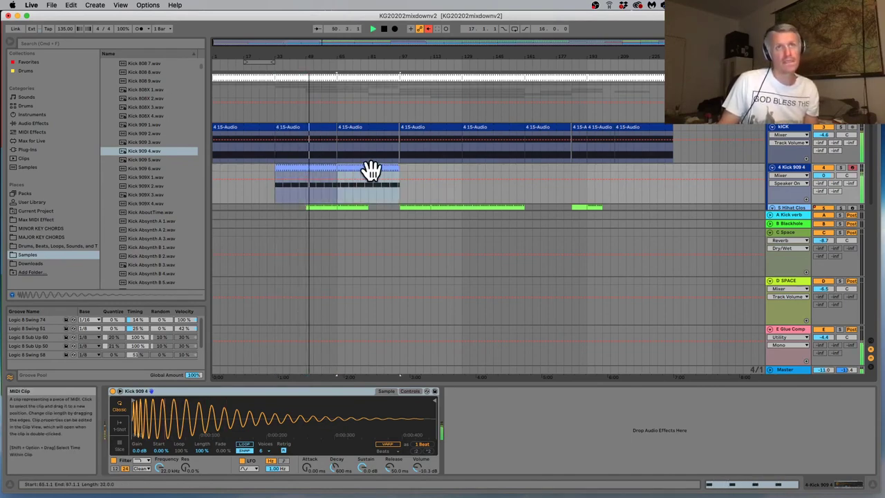
scroll(436, 184, "down", 10)
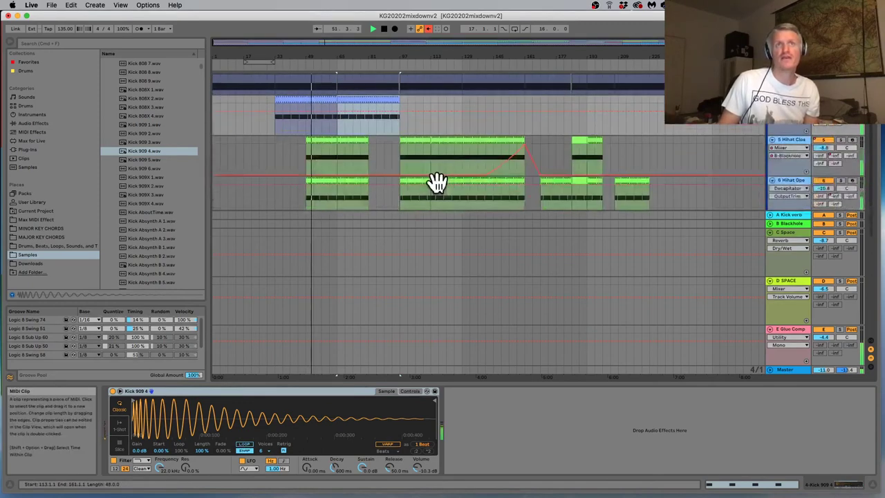
scroll(418, 193, "up", 10)
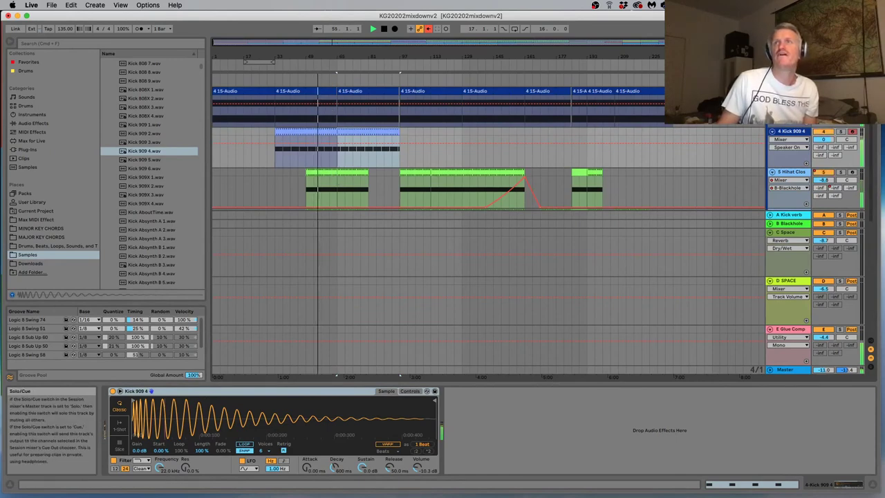
scroll(488, 224, "up", 2)
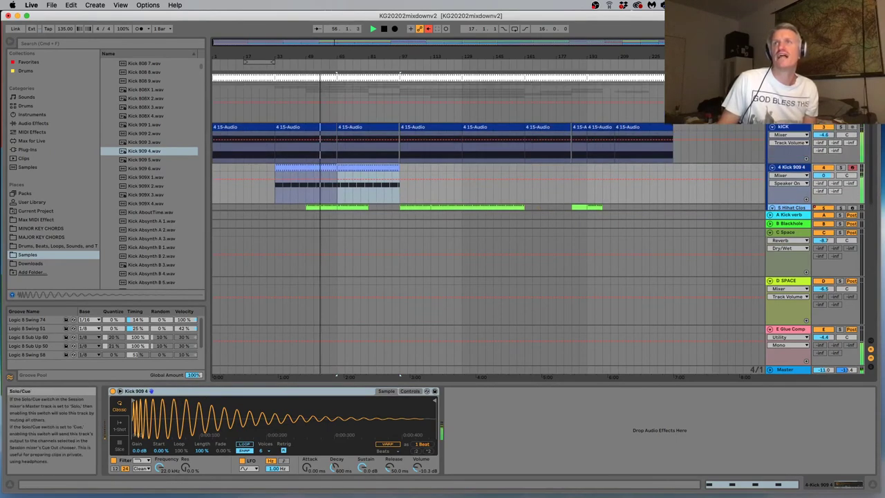
Add an EQ Eight to the Drums group with band 4 boosted 3.84 dB at 1.94 kHz
left_click(787, 77)
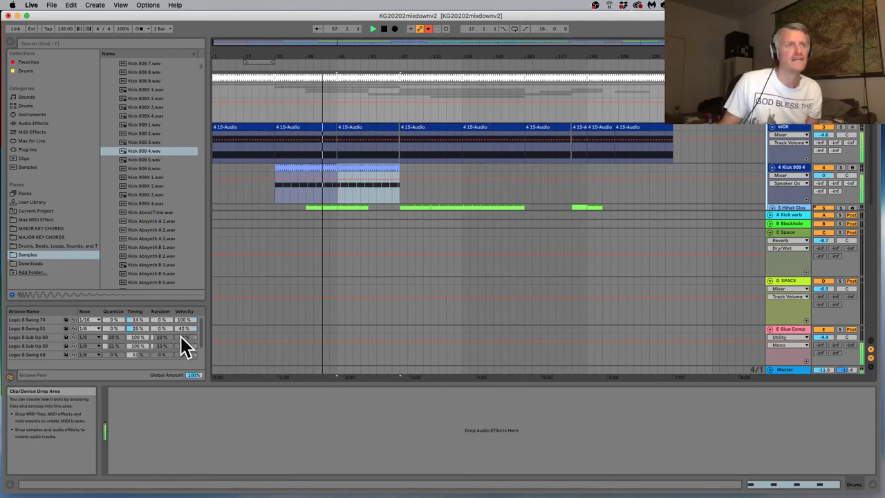
left_click(304, 127)
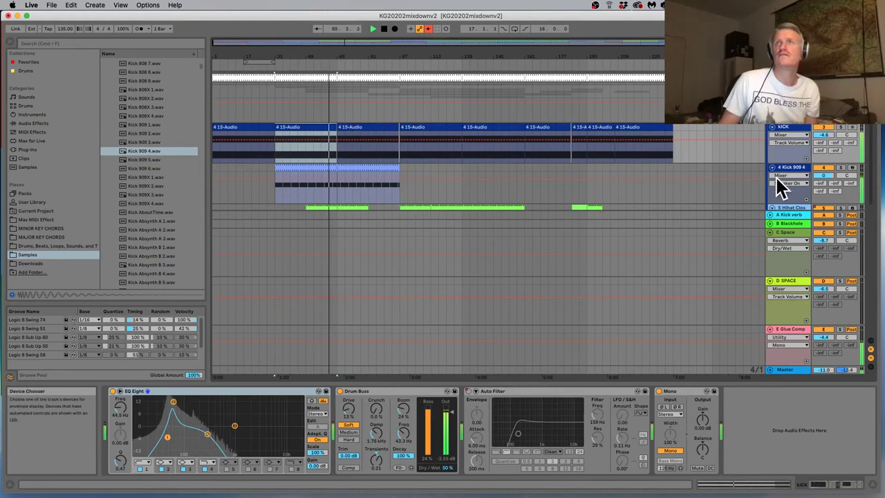
left_click(764, 128)
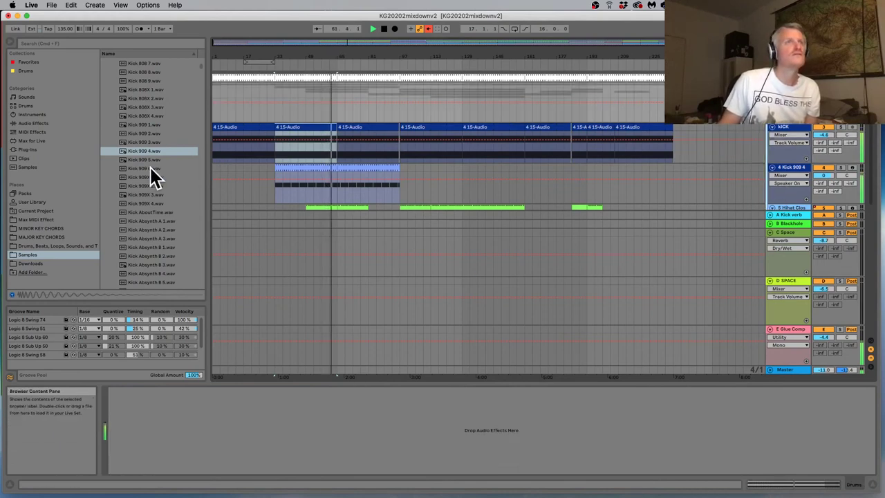
left_click(31, 62)
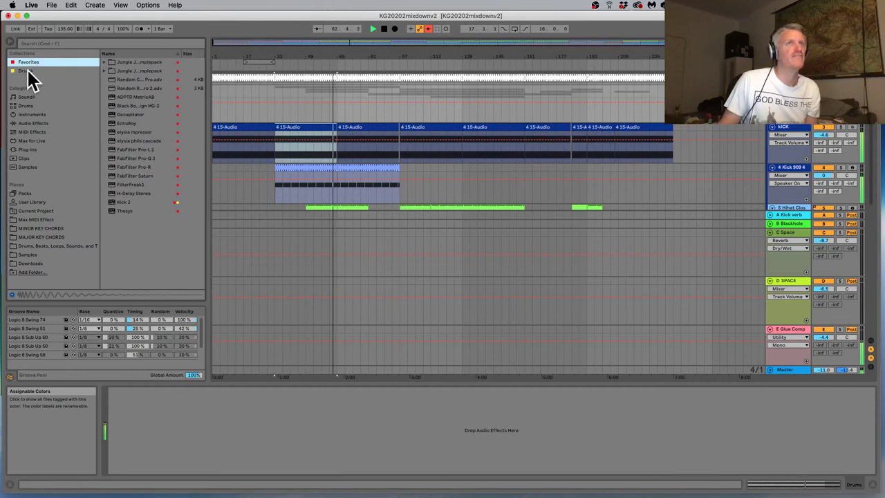
left_click(28, 72)
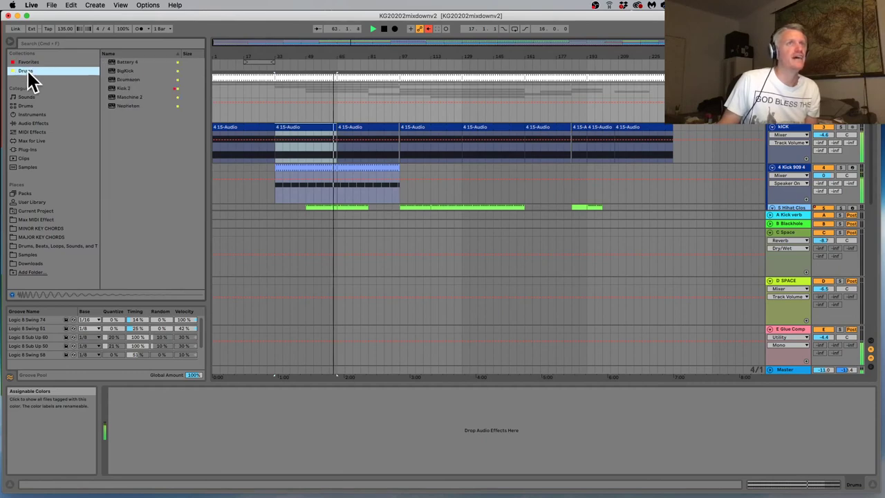
left_click(33, 124)
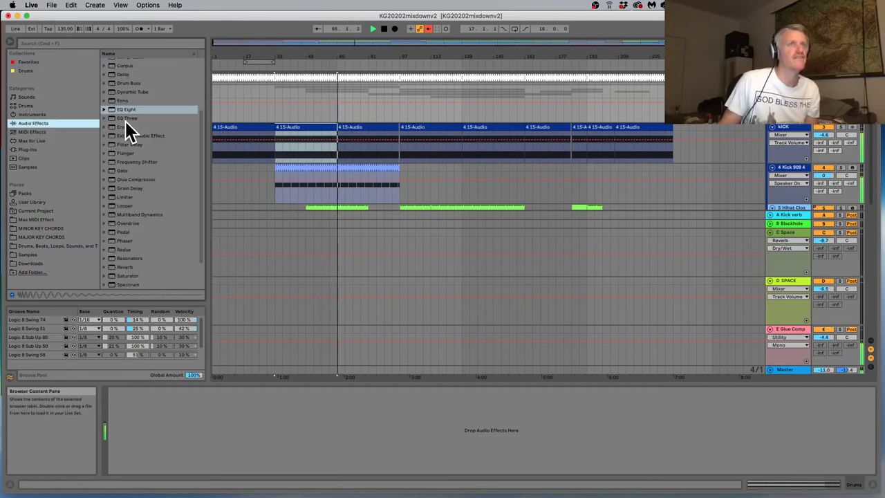
left_click_drag(125, 111, 248, 416)
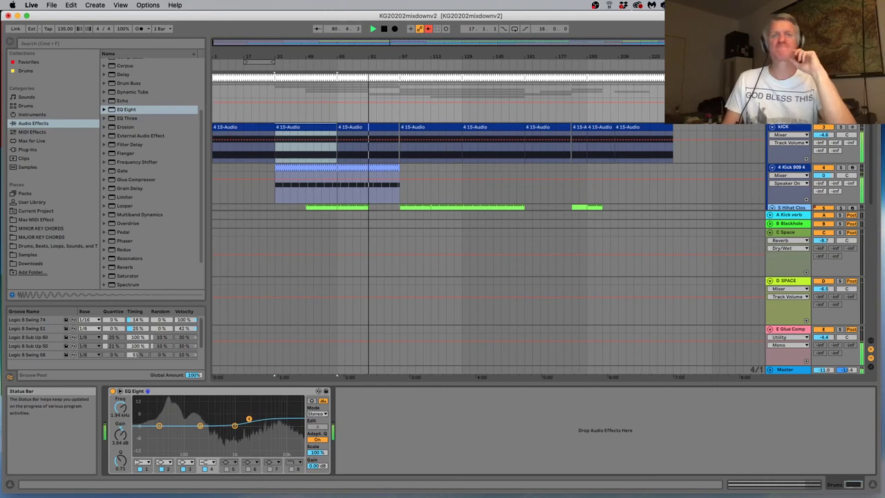
Duplicate the last 8-bar Lead 1 clip before the gap twice to fill bars 81 to 97
scroll(390, 208, "down", 3)
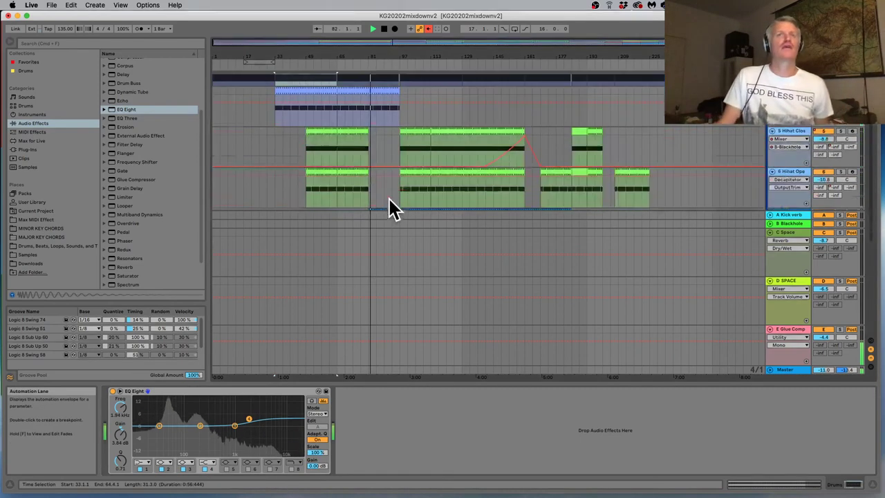
scroll(391, 207, "down", 3)
scroll(384, 124, "up", 4)
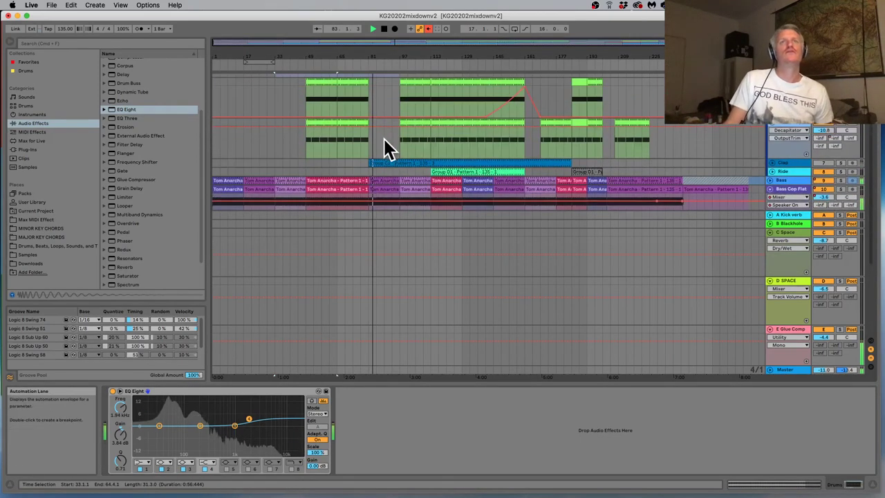
scroll(367, 158, "down", 3)
scroll(367, 158, "down", 3)
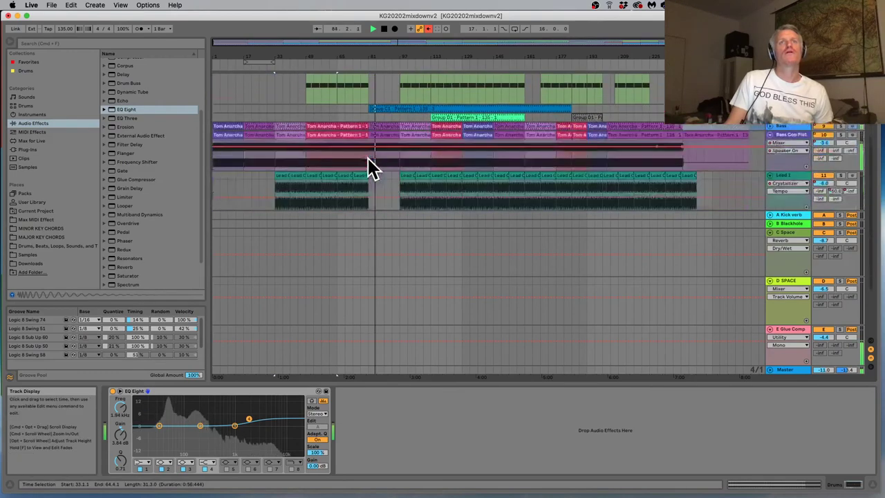
left_click(360, 177)
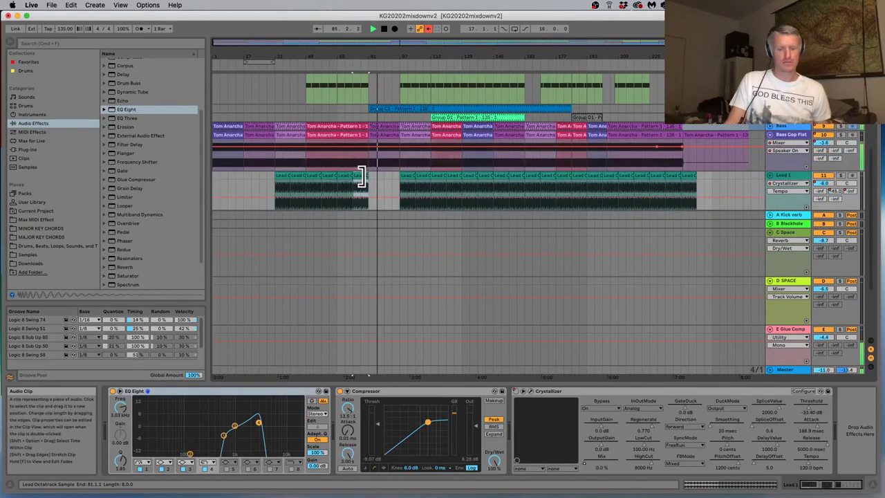
key("super+d")
key("super+d")
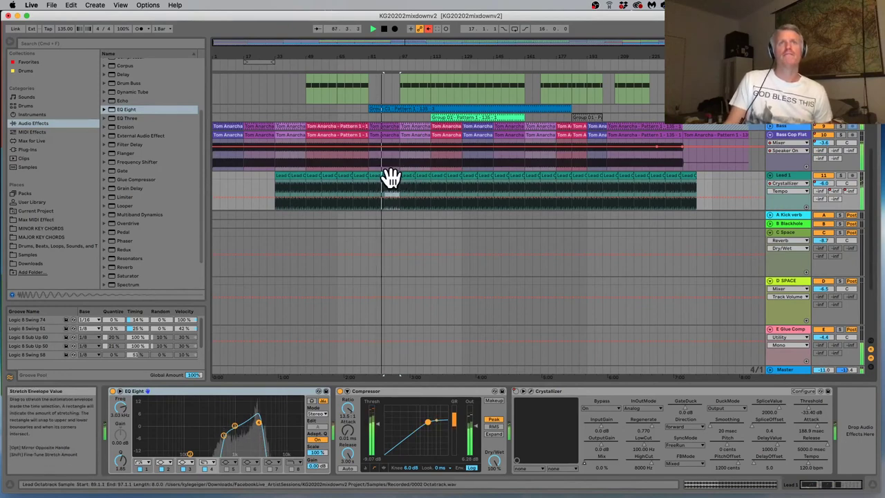
Set the dry/wet of C Space's Delay and Reverb to 100% and play from the first Arp clip at bar 129
scroll(405, 187, "down", 5)
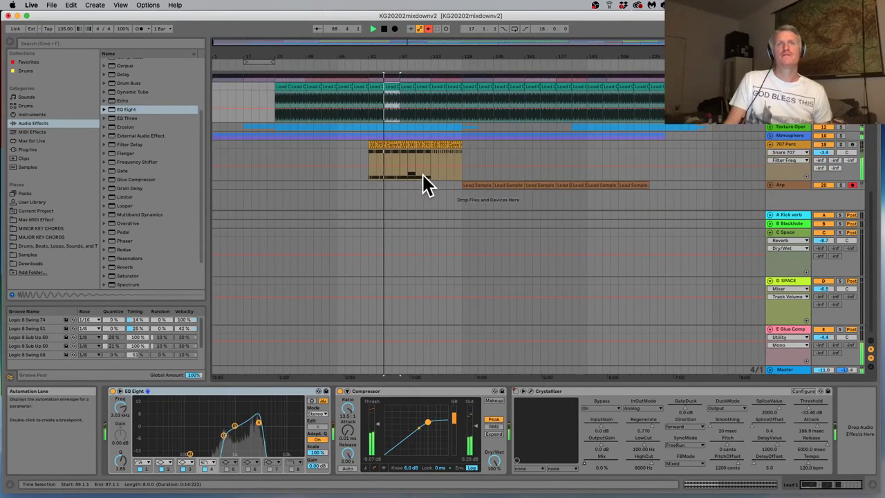
left_click(475, 185)
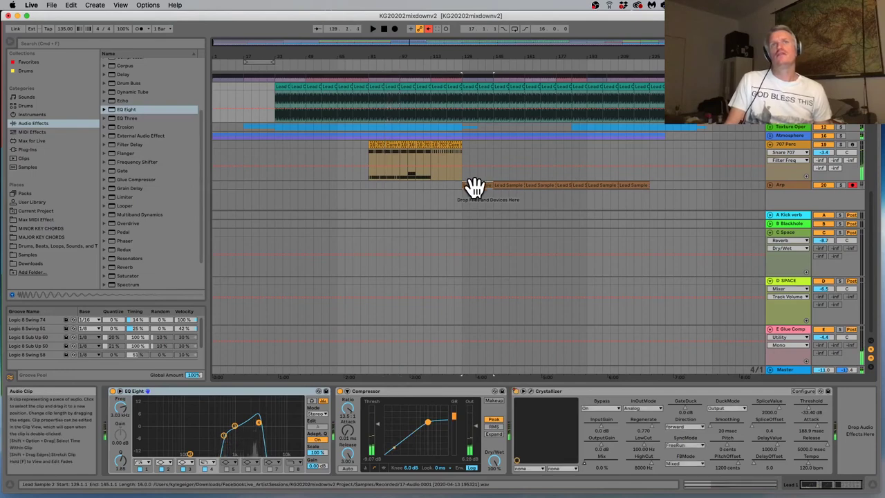
left_click(789, 329)
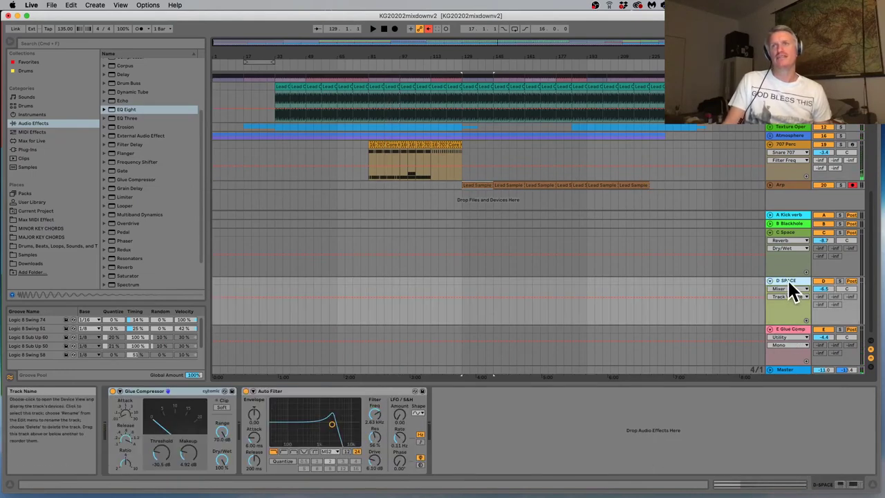
left_click(783, 235)
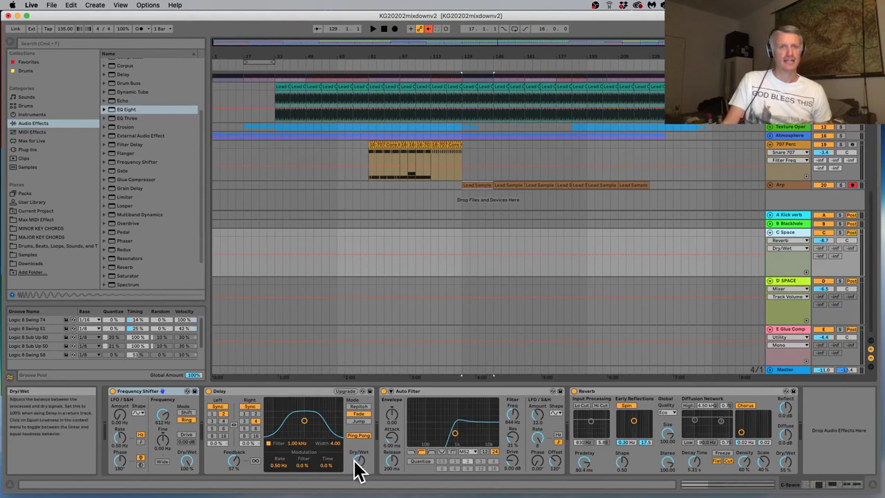
left_click_drag(358, 462, 358, 442)
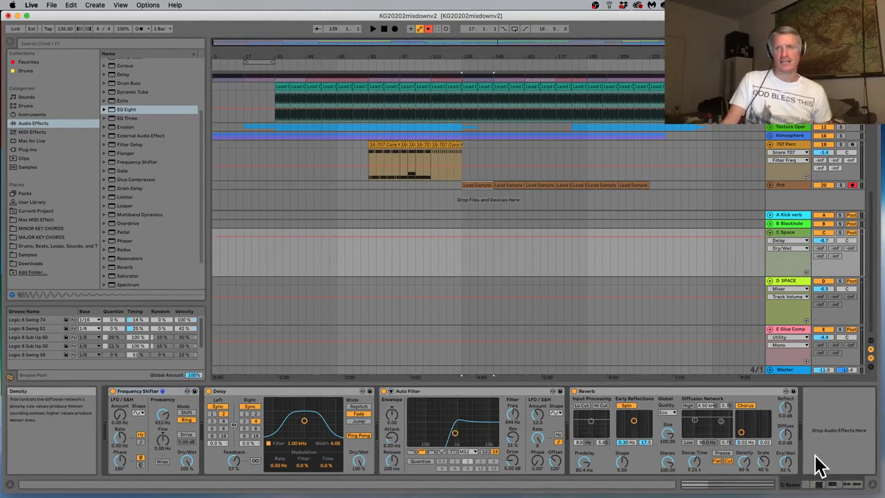
left_click(788, 463)
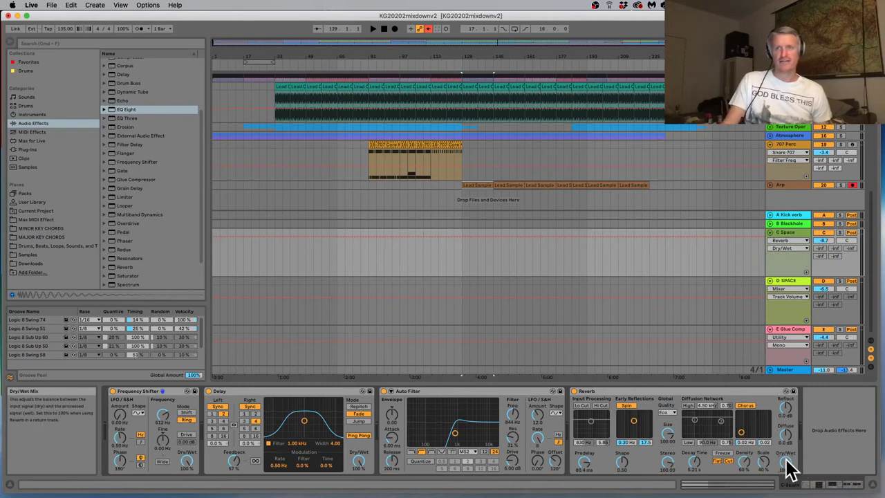
key("space")
Try C-Space sends on the Bass, Bass Cop Flat and hi-hat tracks, returning the Bass send to -inf dB
left_click(769, 152)
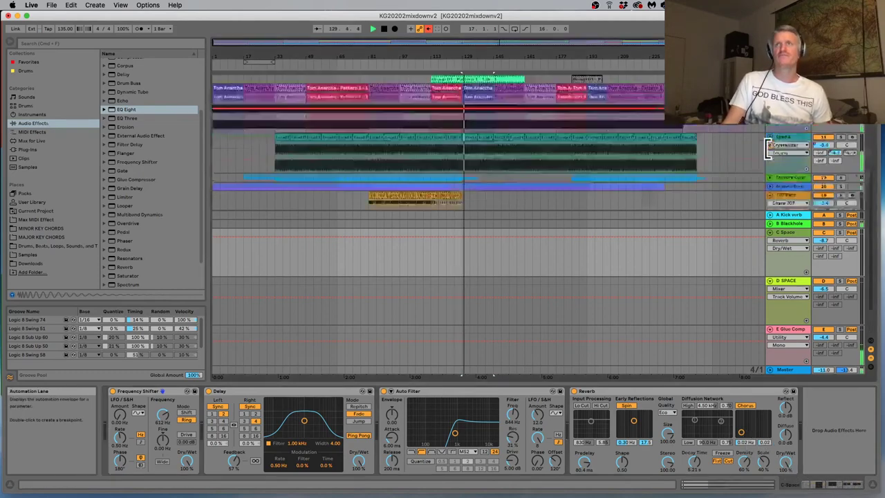
key("Tab")
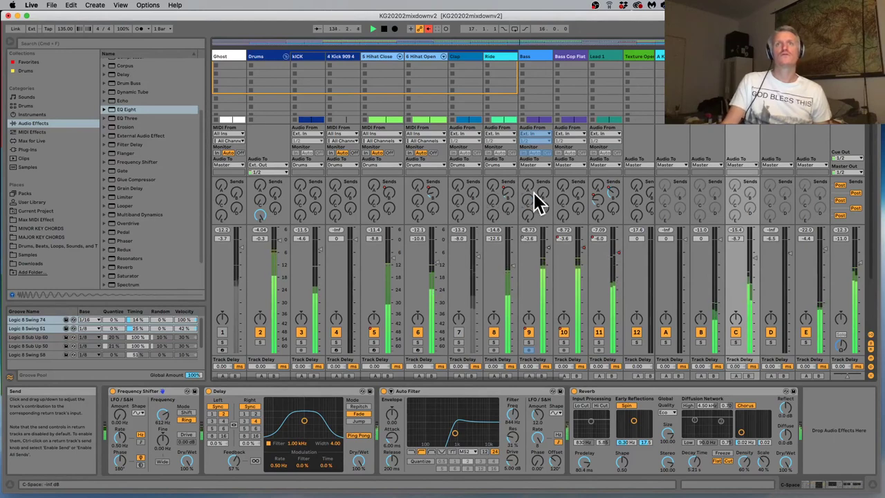
left_click(560, 200)
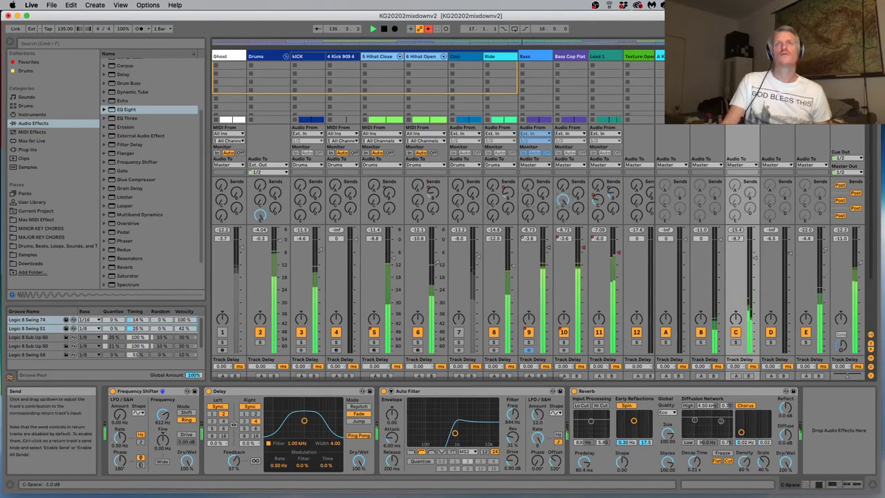
left_click_drag(527, 200, 527, 194)
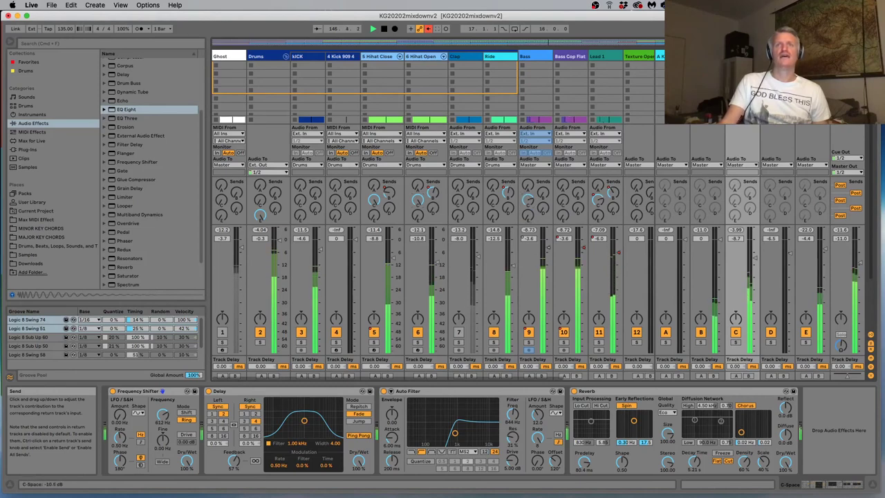
left_click_drag(528, 198, 527, 202)
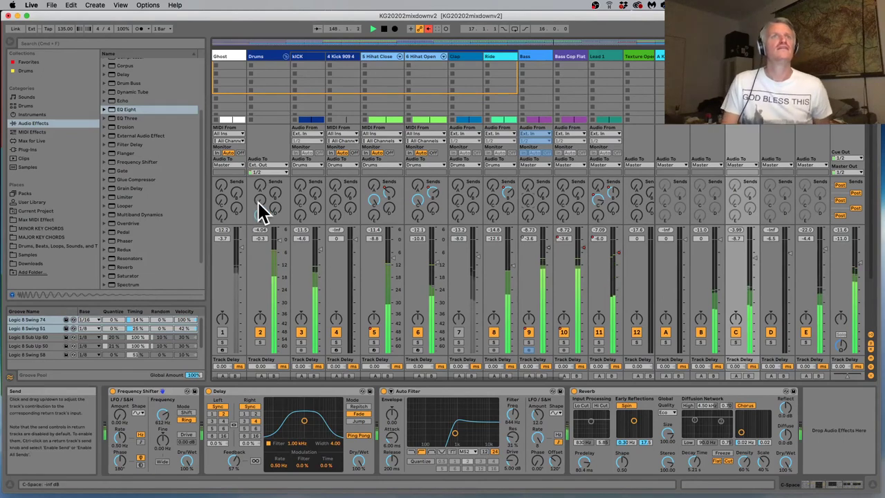
Try C-Space sends of 0.0 dB on the Drums group and -6.3 dB on the Bass Cop Flat track
left_click_drag(259, 203, 259, 197)
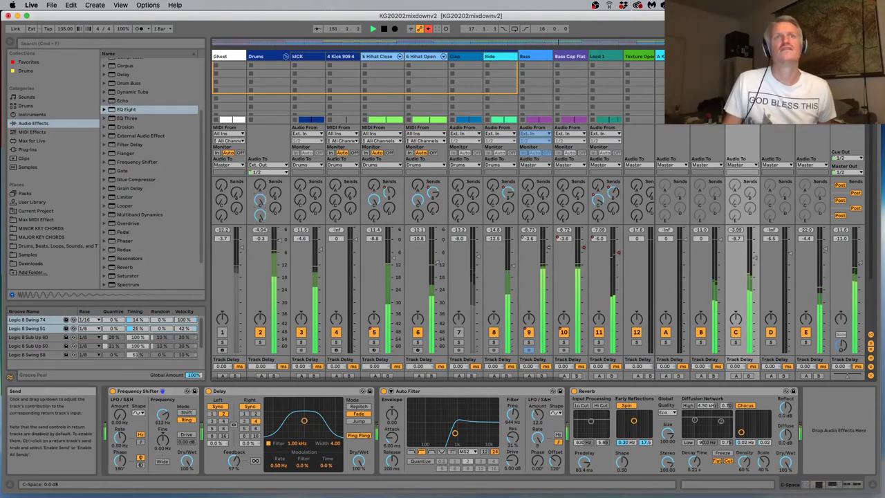
left_click_drag(260, 204, 263, 206)
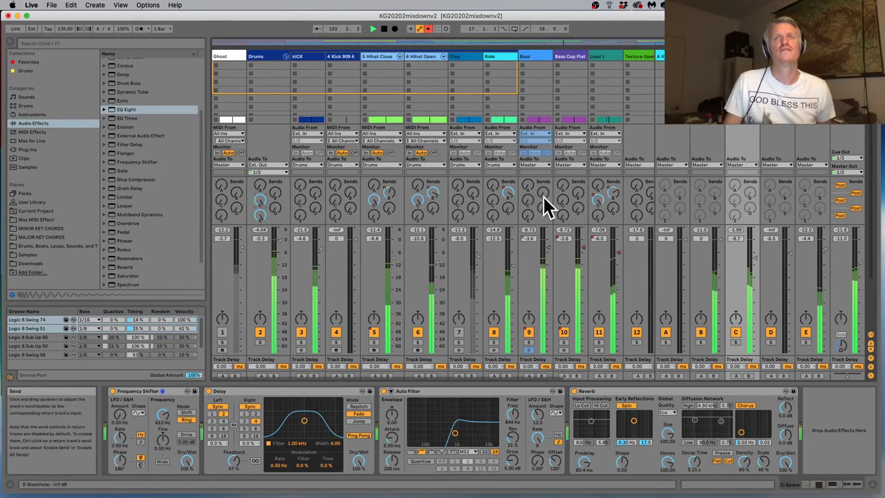
left_click_drag(563, 201, 563, 190)
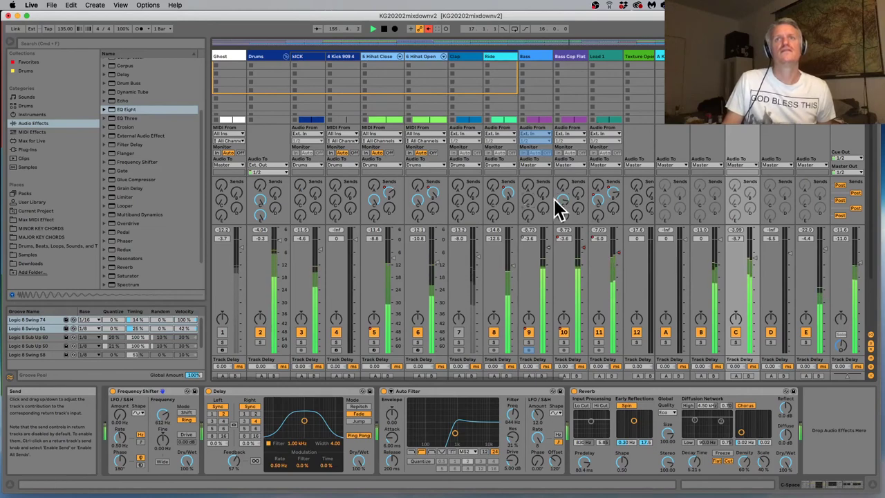
Copy the second 32-bar Kick 909 4 clip and paste it at bar 161 on the same track
key("Tab")
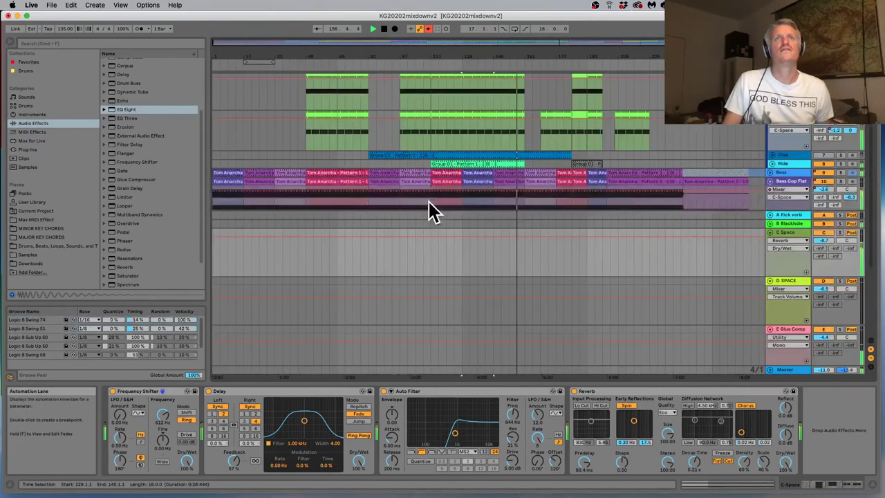
scroll(497, 166, "up", 5)
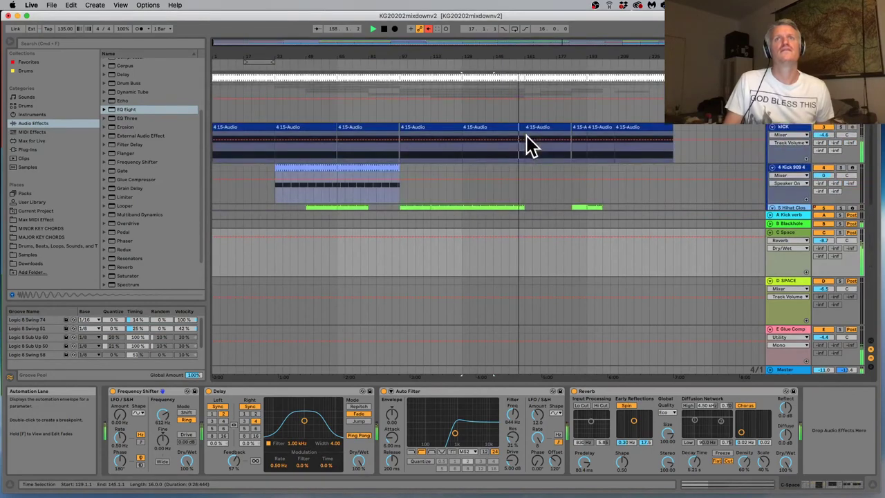
left_click(369, 168)
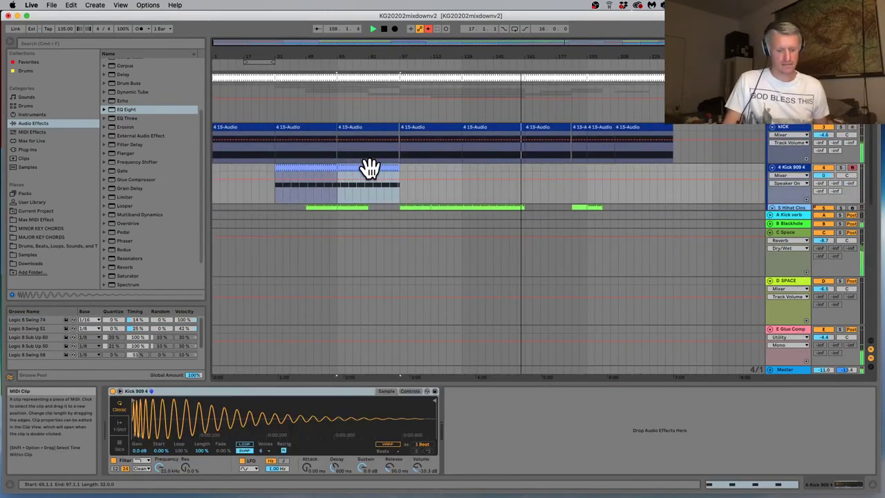
left_click(524, 165)
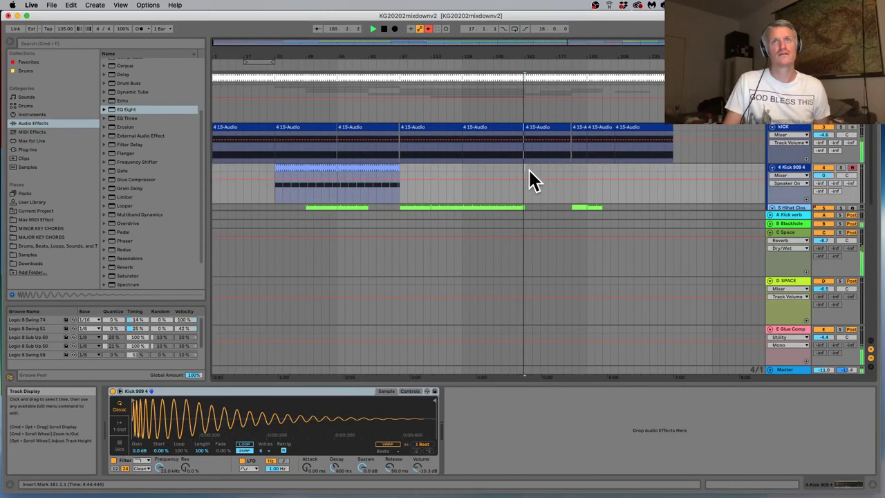
key("cmd+v")
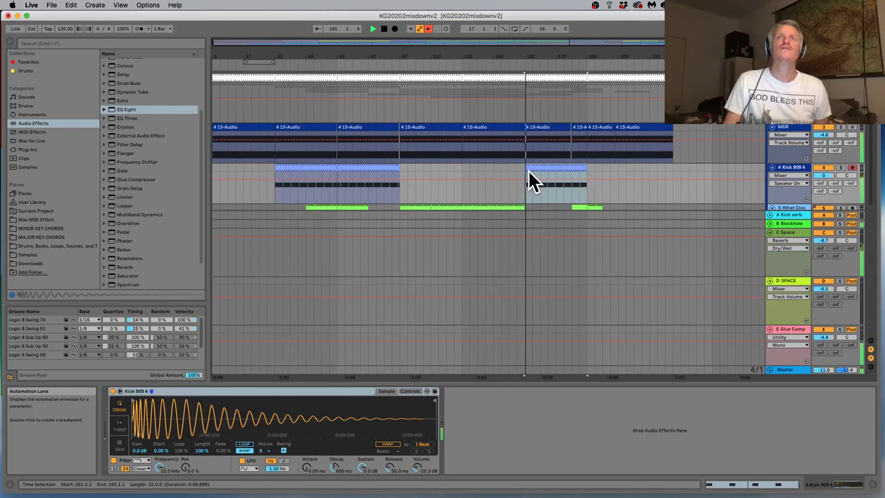
Turn the C-Space sends on the Drums group and hi-hat tracks all the way down, and return to the arrangement
key("Tab")
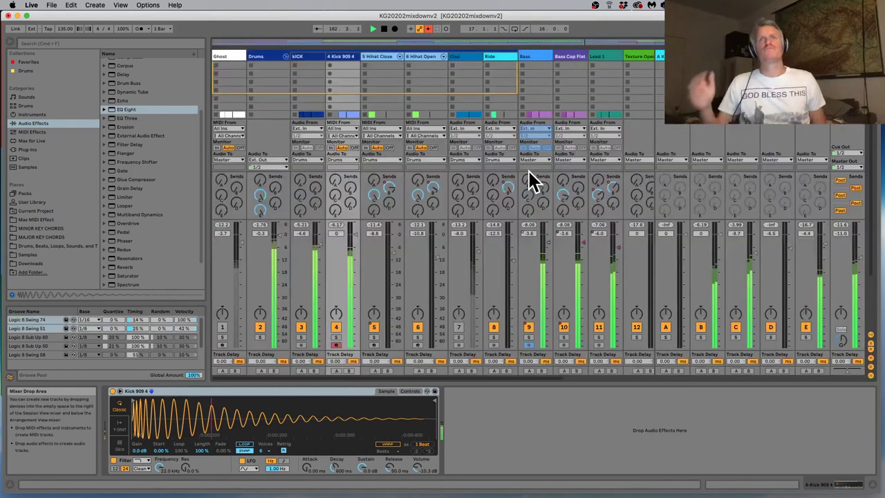
left_click_drag(260, 195, 260, 235)
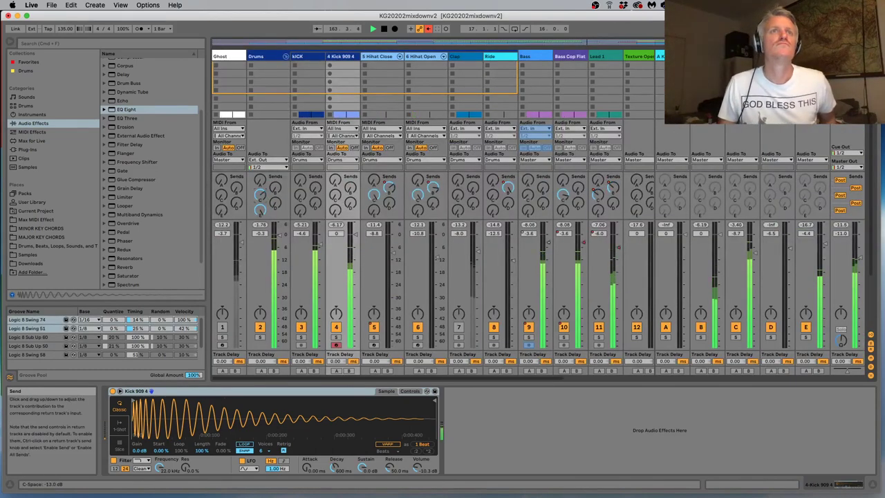
left_click_drag(374, 206, 373, 200)
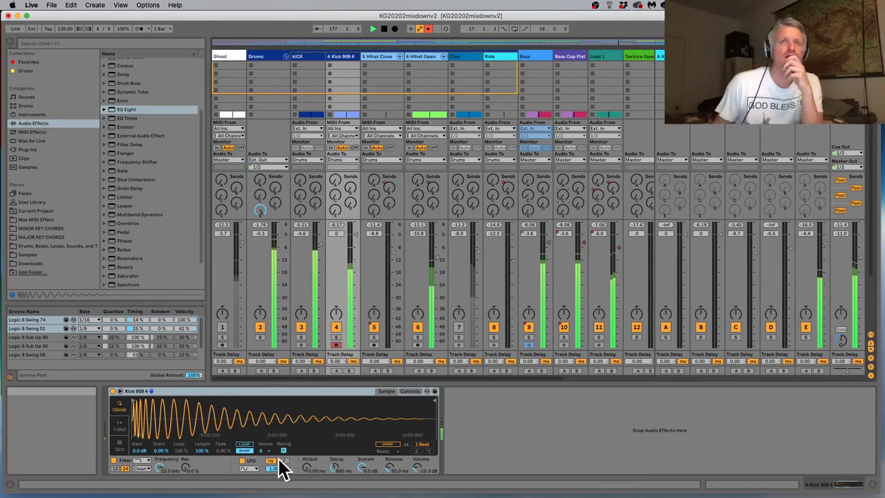
key("Tab")
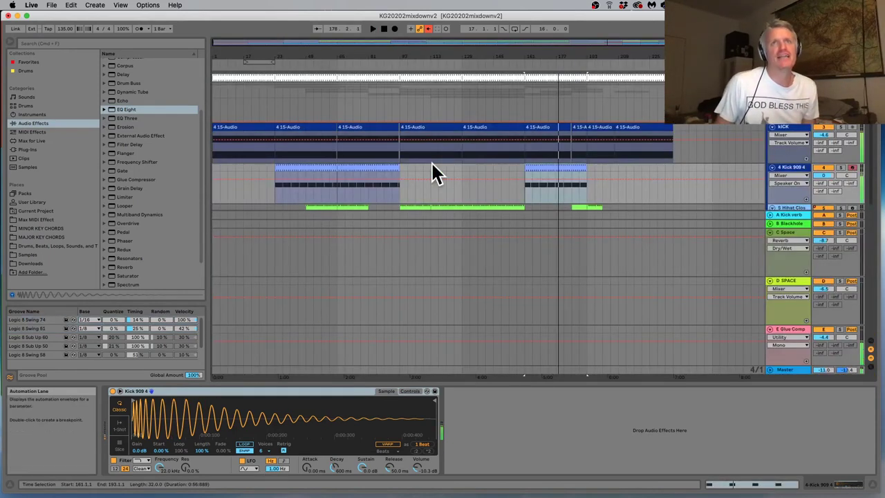
Play from around bar 93 and set the Dry/Wet of the Convolution Reverb Pro on the Kick verb return to 100% in the mixer
left_click(394, 65)
key("Tab")
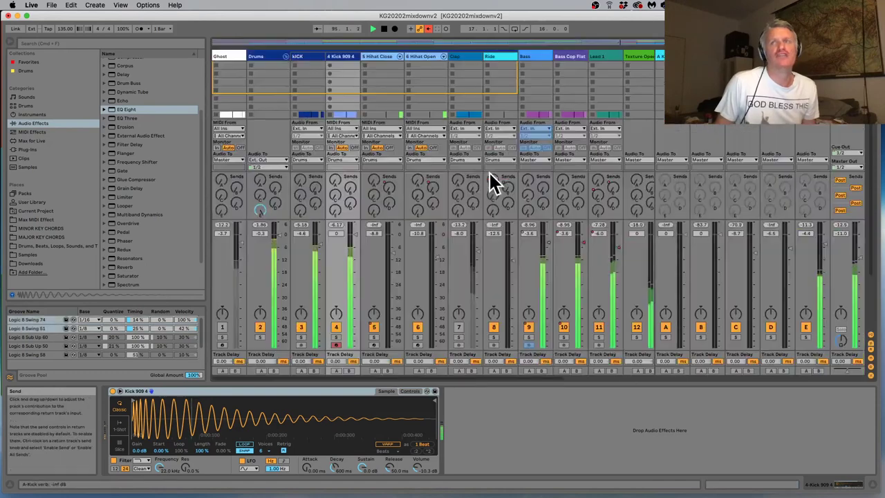
left_click(667, 56)
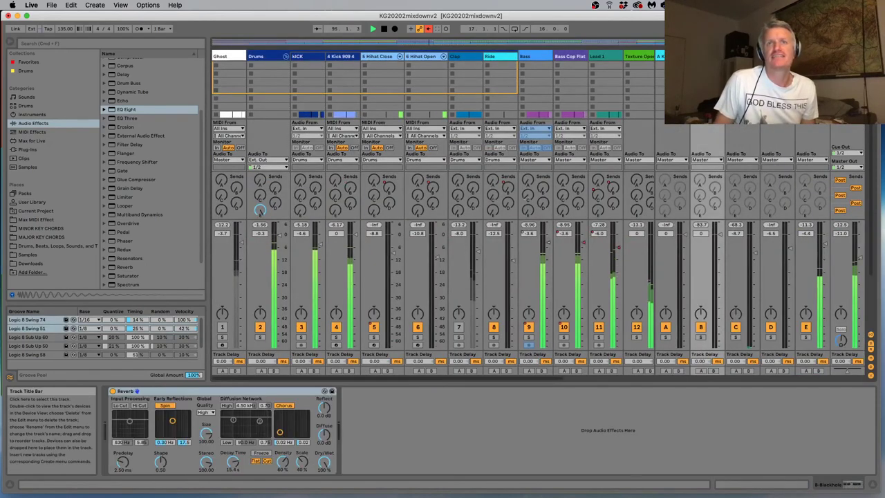
left_click(664, 179)
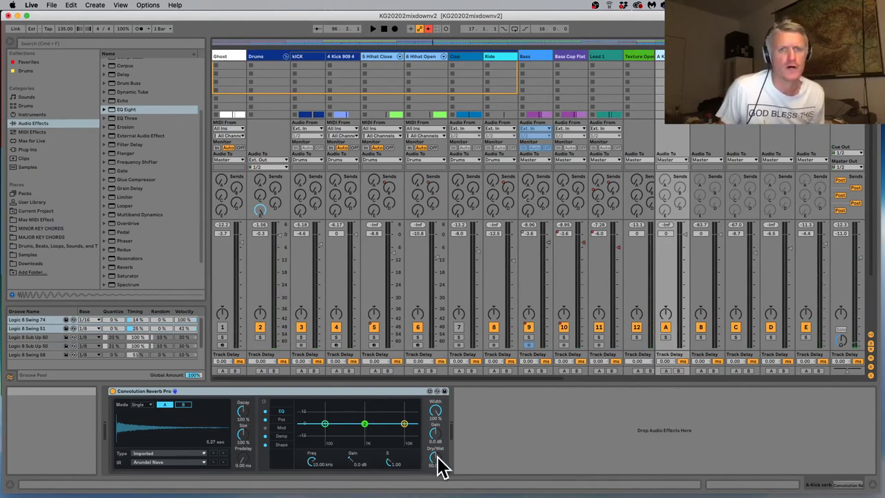
left_click_drag(434, 466, 452, 442)
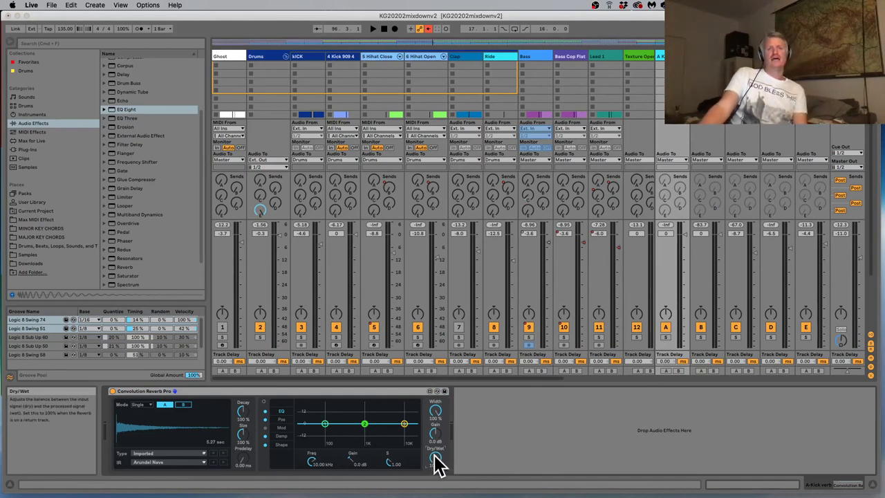
Review the effect devices on the Blackhole, C-Space, D-Space and Glue Compressor return tracks
left_click(706, 56)
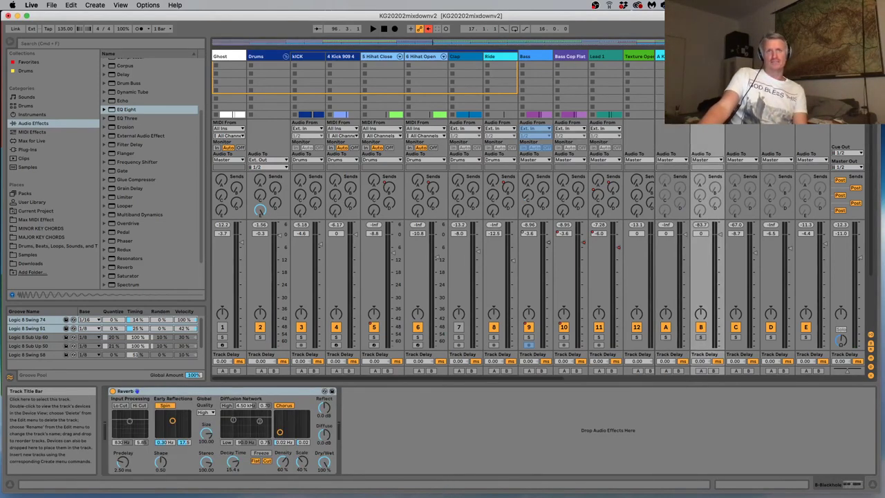
left_click(741, 56)
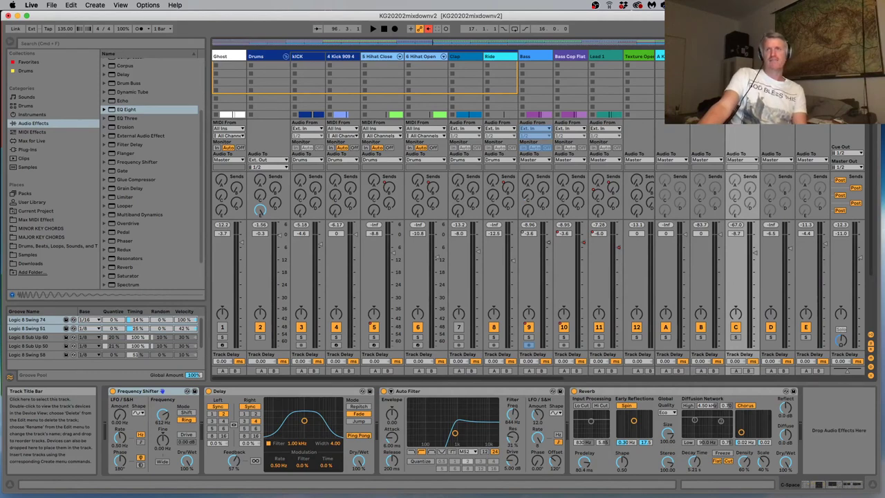
left_click(776, 56)
left_click(805, 56)
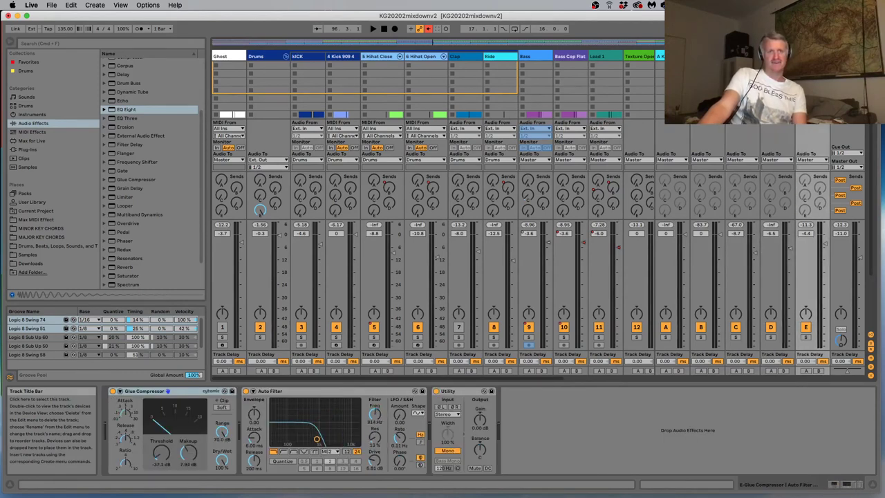
Try the Kick verb reverb at 51.2% Dry/Wet and briefly solo the closed hi-hat and Bass tracks during playback
left_click(665, 56)
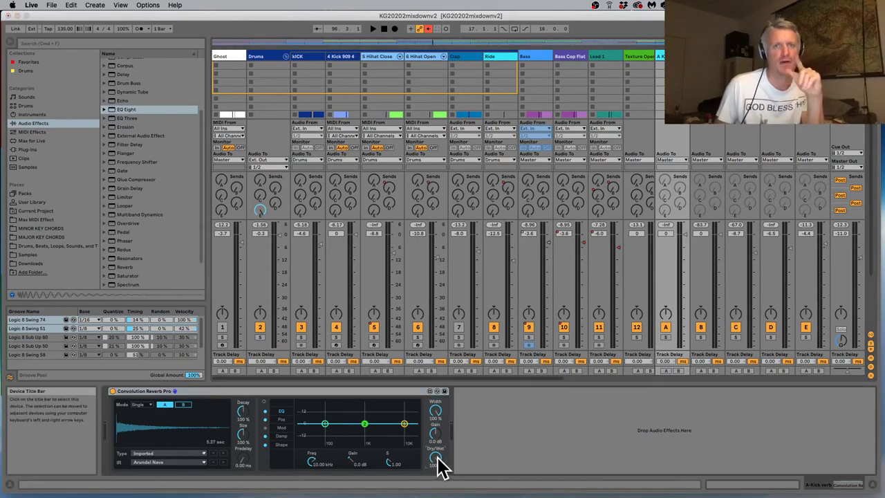
left_click_drag(435, 456, 435, 459)
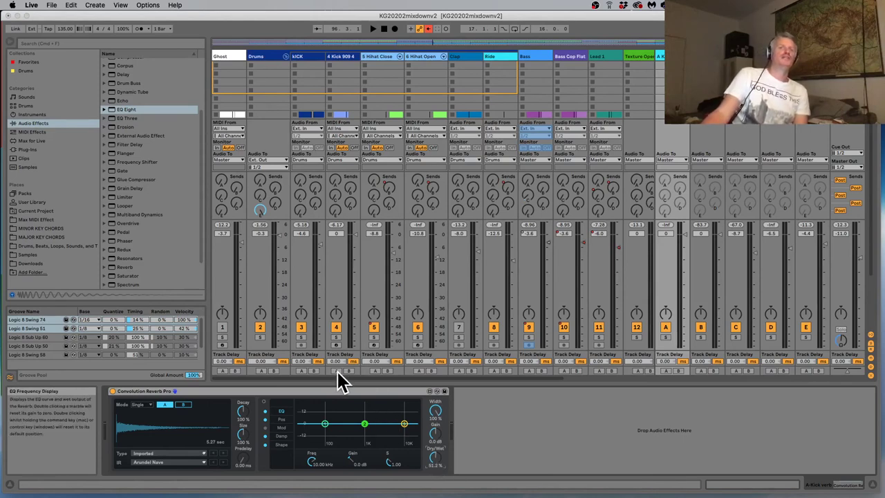
left_click(373, 337)
key("space")
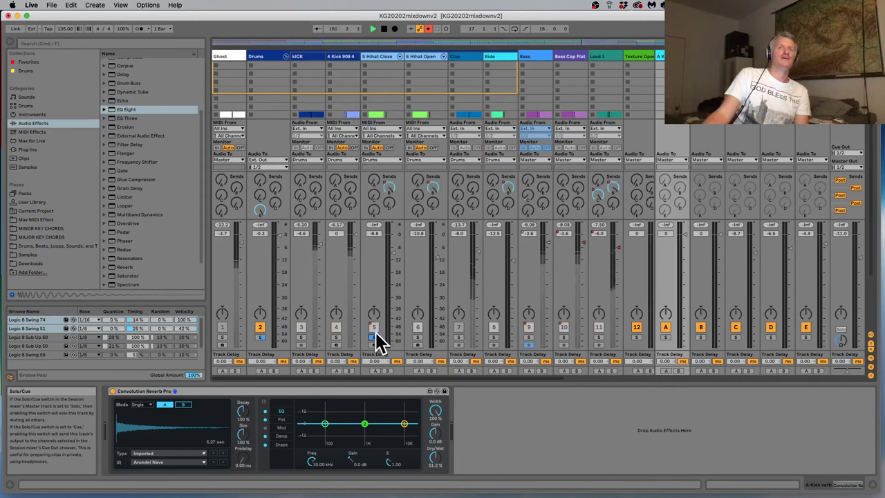
left_click(527, 337)
left_click(528, 338)
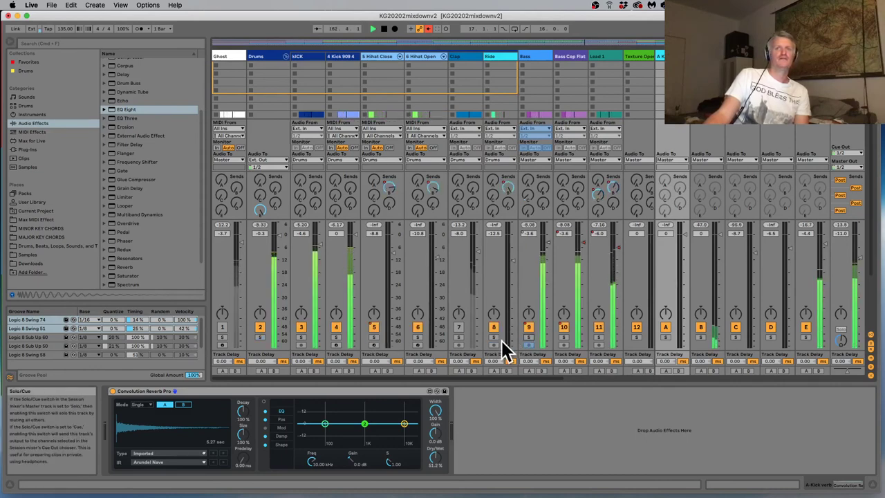
Solo the Clap track and try its Kick verb send at 0.0 dB
left_click(458, 337)
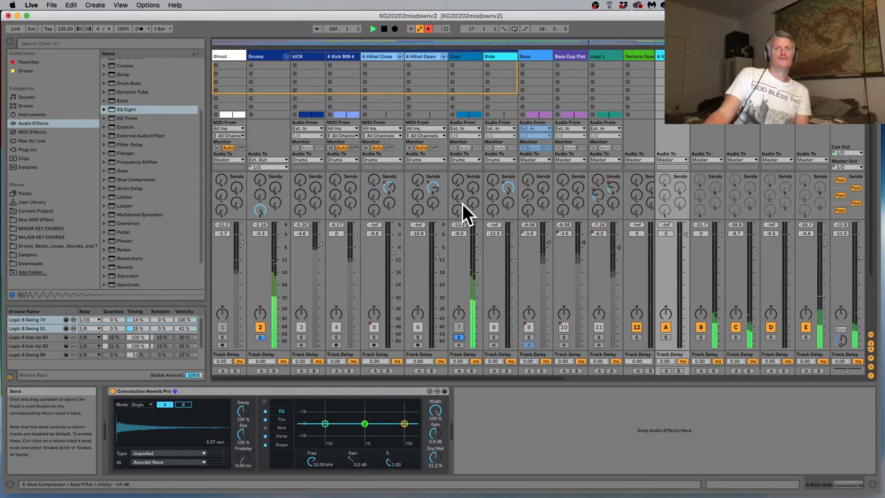
left_click_drag(458, 197, 458, 176)
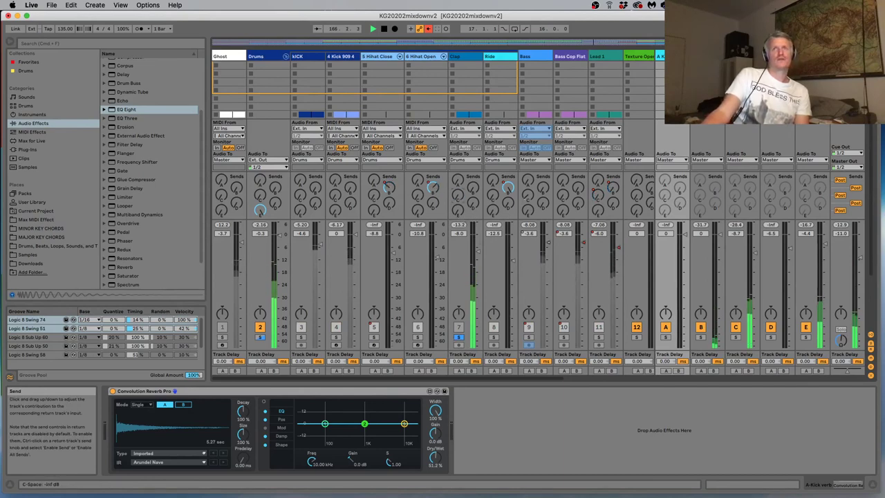
left_click_drag(459, 181, 459, 146)
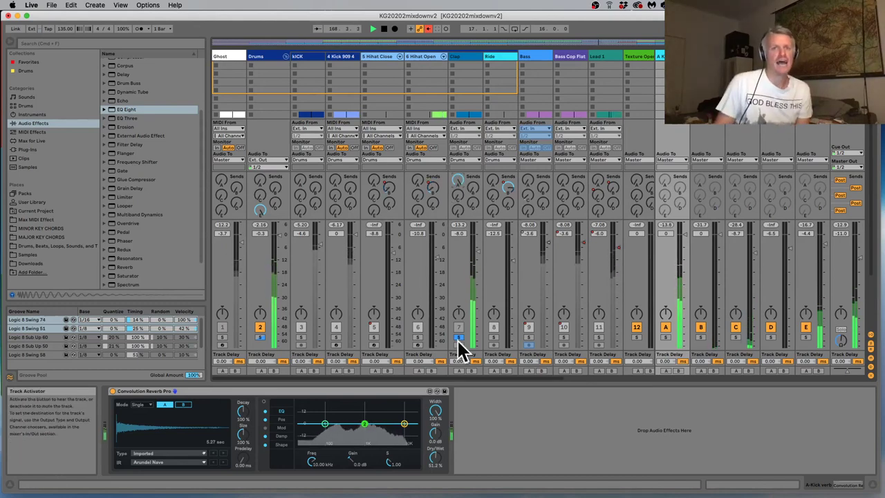
Set the Kick verb reverb to 100% Dry/Wet and 6.3 dB Gain, and return the Clap track to the full mix without its send
left_click_drag(440, 470, 440, 493)
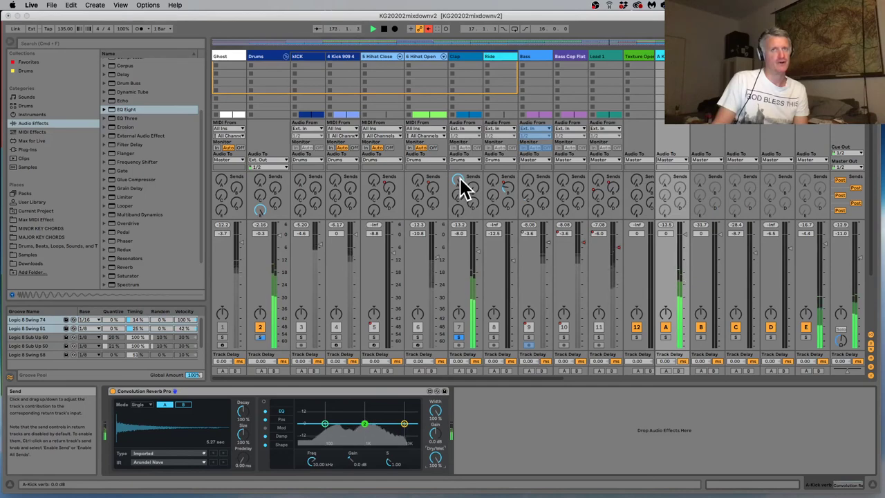
left_click_drag(460, 188, 460, 228)
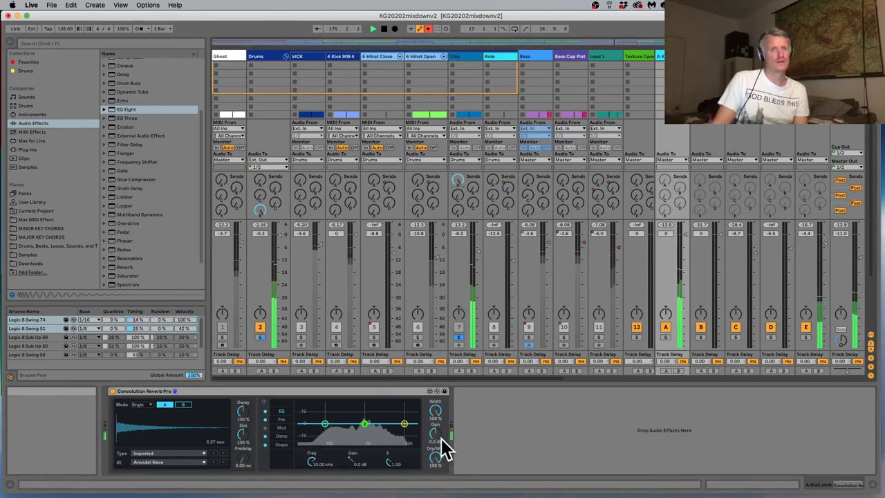
left_click_drag(435, 434, 434, 415)
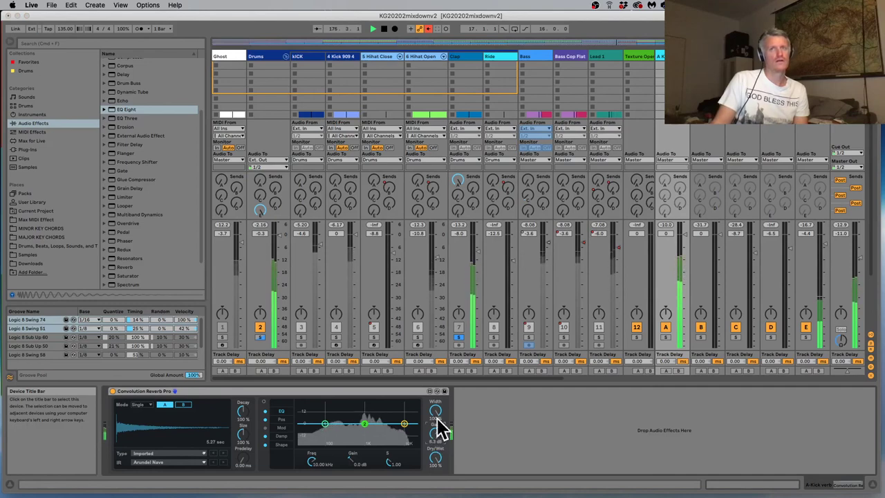
left_click(458, 337)
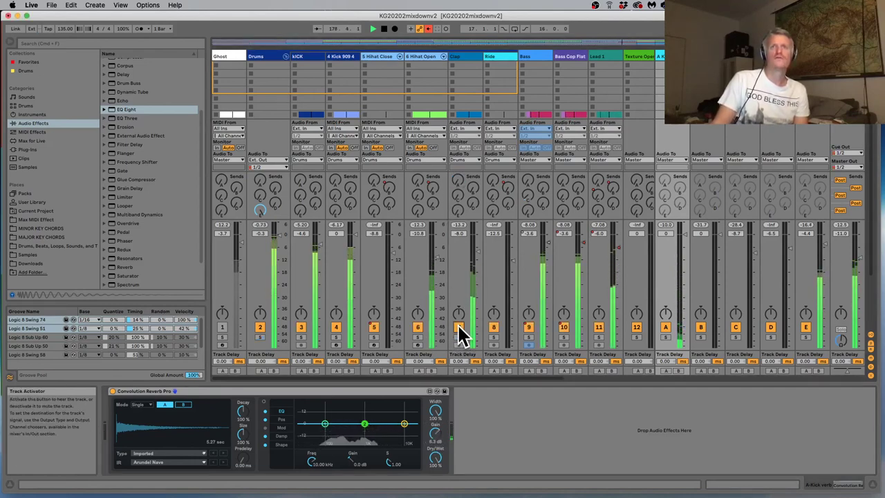
Check the arrangement around the playhead and compare the device chains on return tracks A, B, C and D
key("Tab")
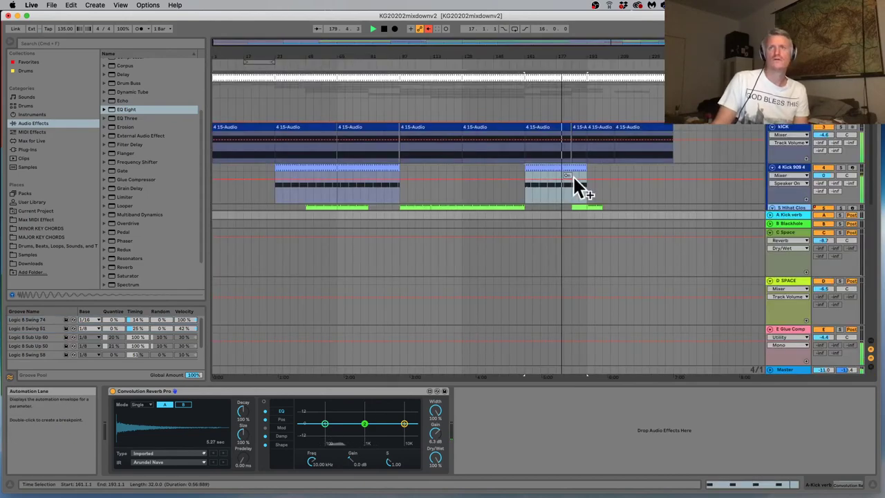
scroll(643, 191, "up", 5)
key("Tab")
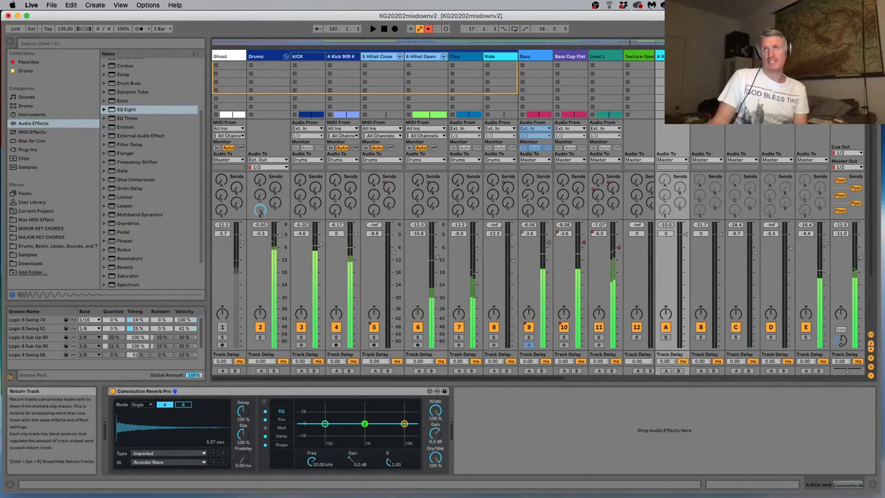
left_click(742, 56)
left_click(771, 56)
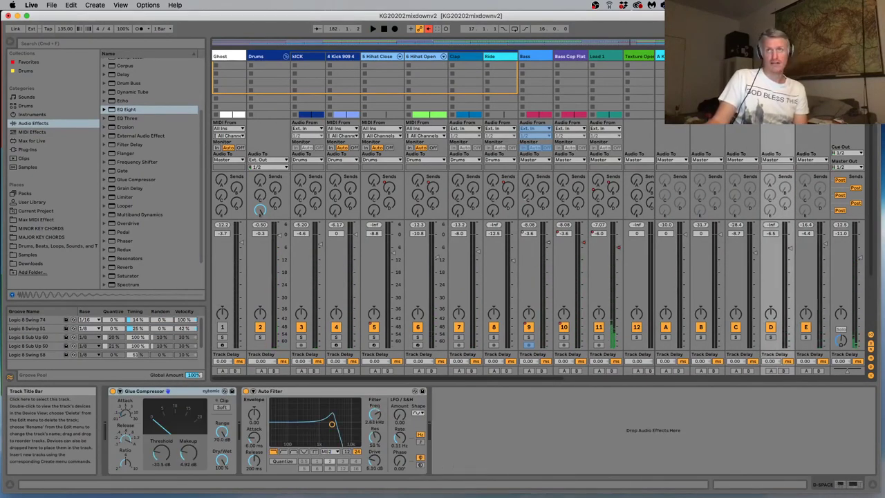
left_click(741, 56)
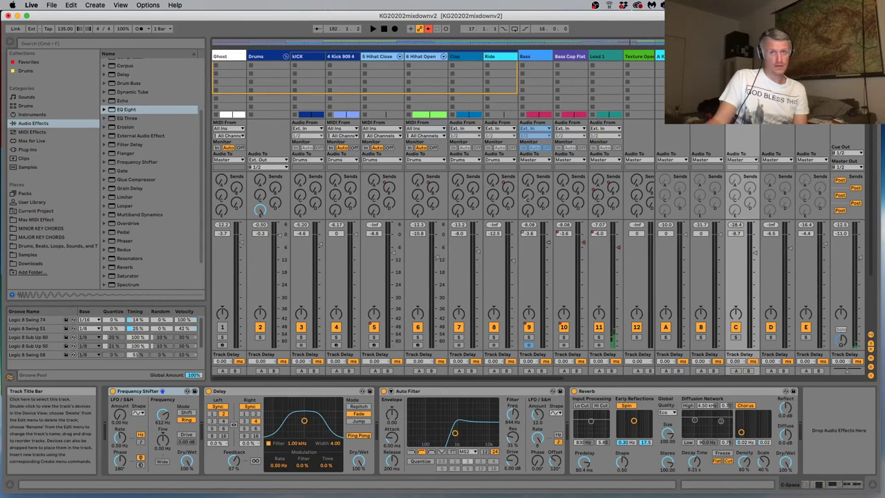
left_click(707, 56)
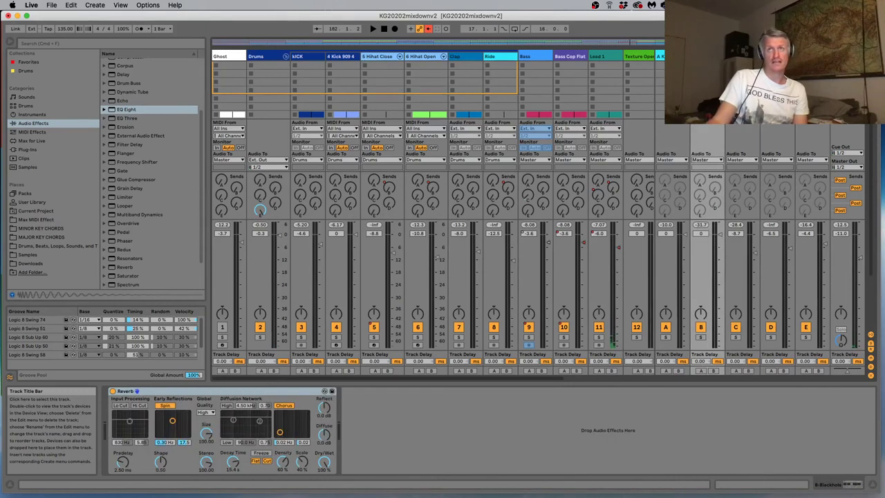
left_click(659, 56)
left_click(774, 56)
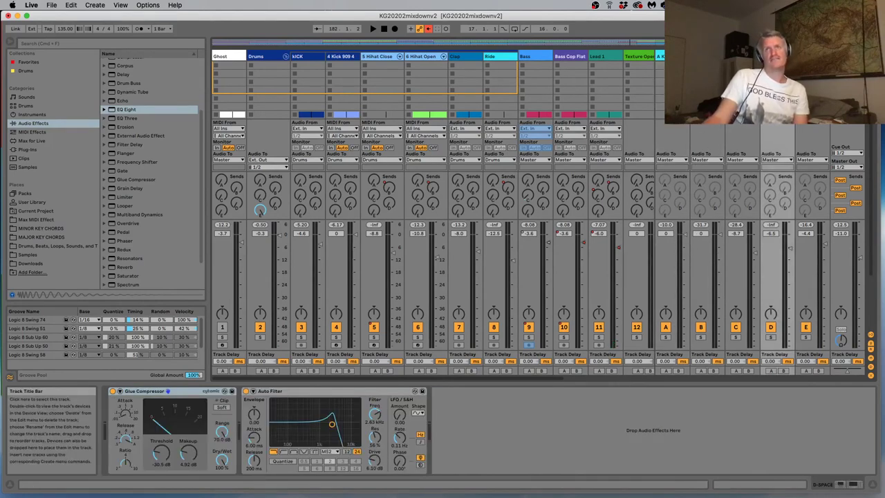
Set the C-Space Delay's filter to 1.55 kHz with a width of 5.87, and raise the Clap track's C-Space send during playback
left_click(734, 134)
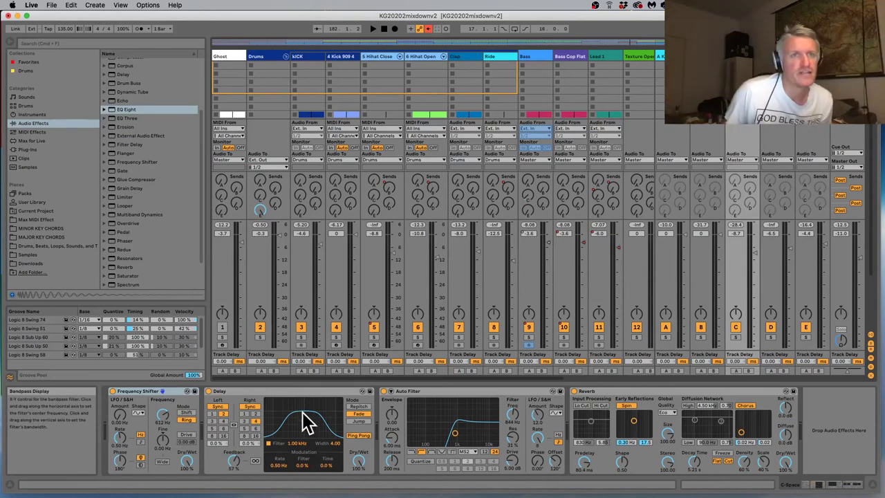
left_click_drag(307, 425, 315, 421)
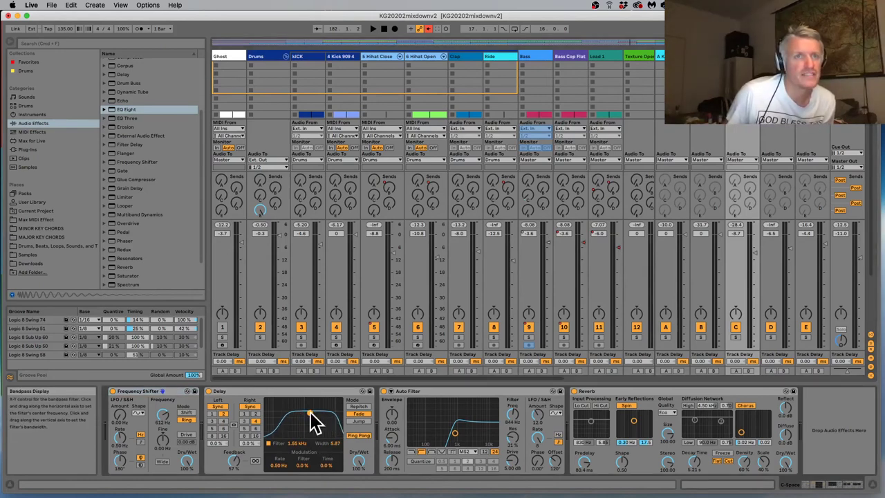
key("space")
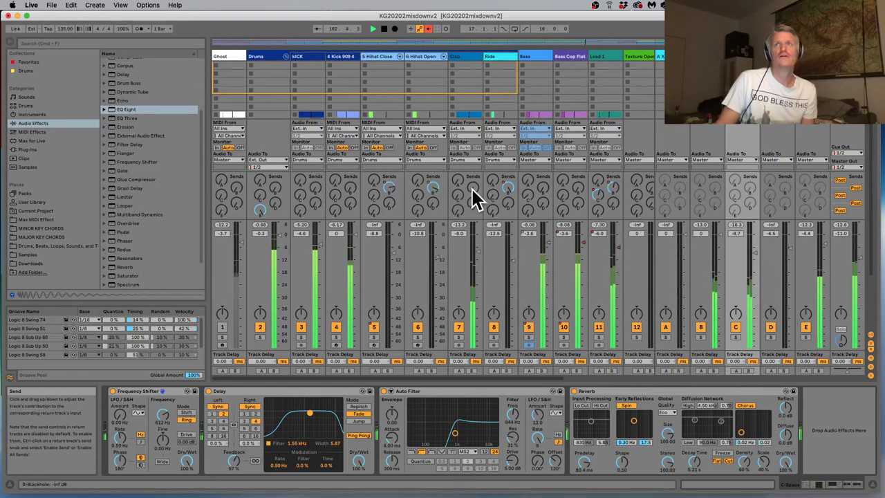
left_click_drag(461, 195, 460, 173)
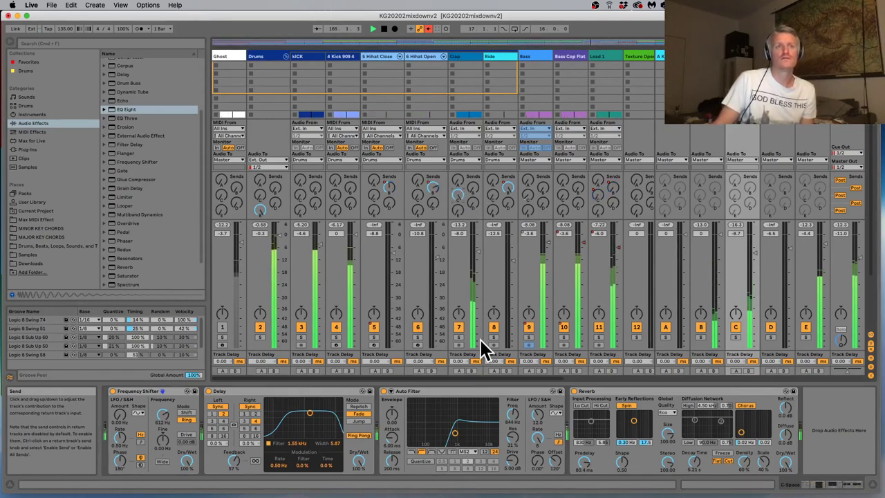
Set the C-Space Auto Filter to 190 Hz with 37% resonance and 10.1 dB drive, and the C-Space return's volume to 4.0 dB
left_click_drag(454, 434, 435, 431)
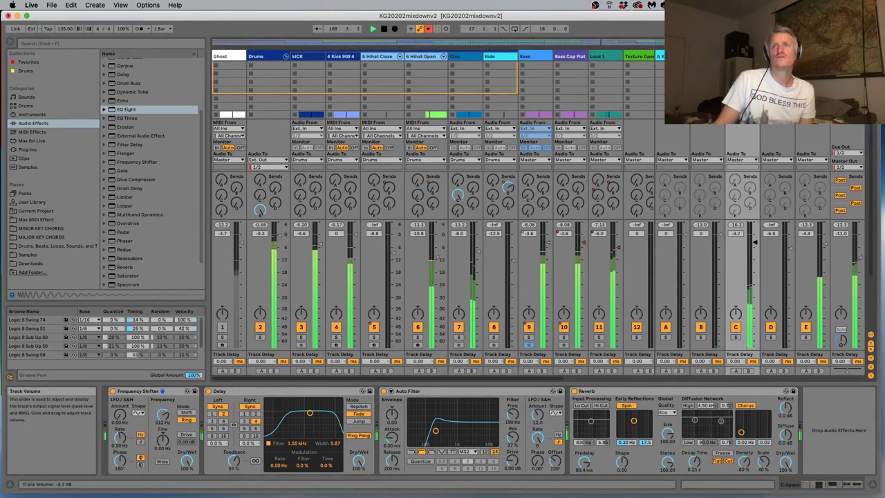
left_click_drag(755, 241, 755, 228)
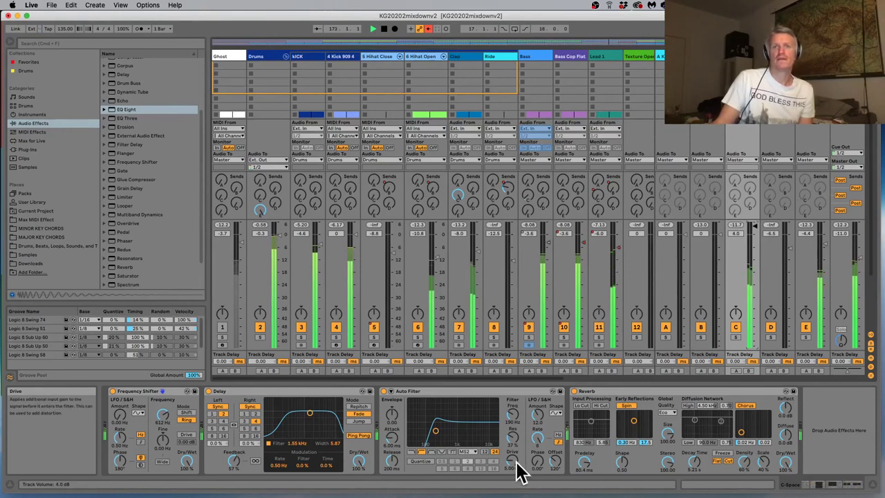
left_click_drag(516, 464, 515, 442)
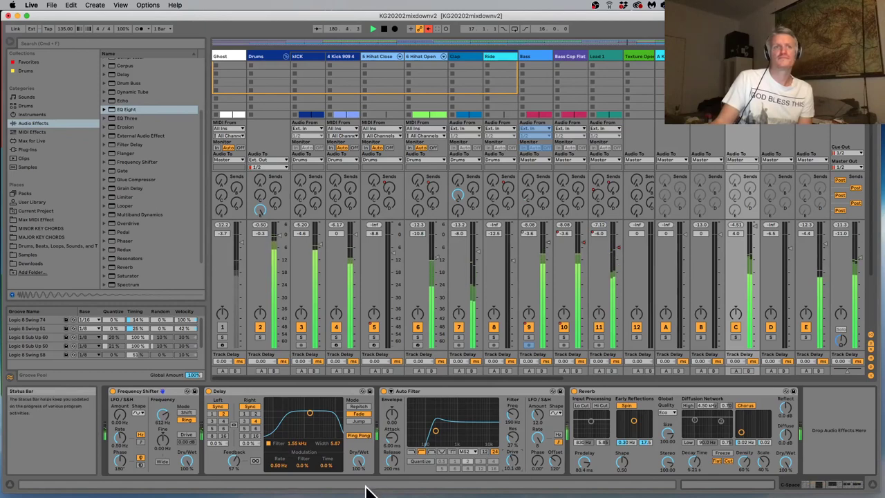
Sweep the C-Space Delay's feedback up and down, set it to 37% and replay the section from bar 161
left_click_drag(240, 458, 240, 435)
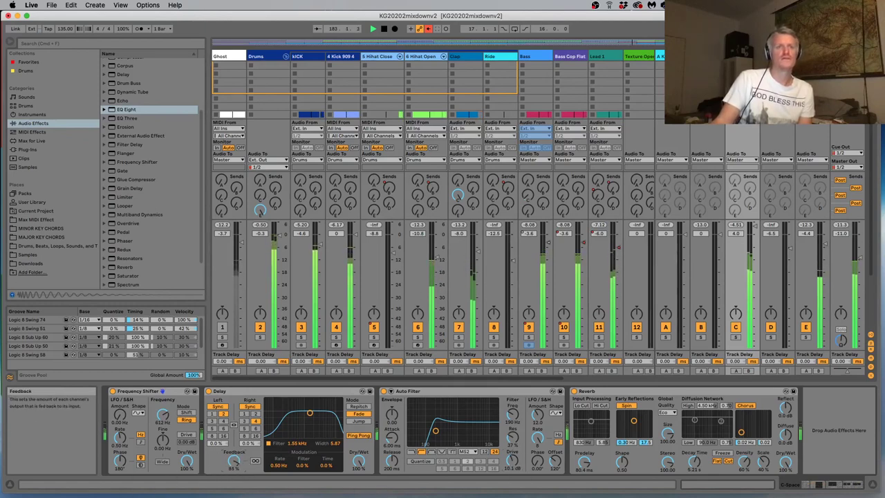
left_click_drag(239, 436, 240, 476)
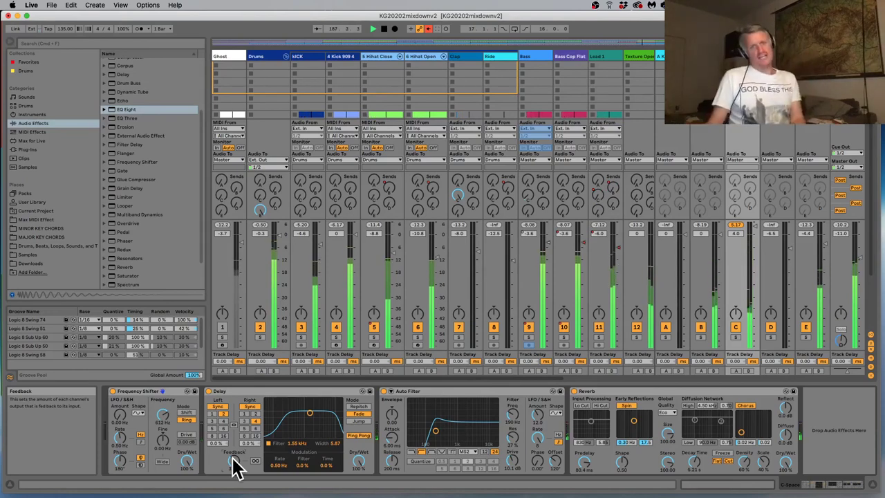
left_click_drag(233, 459, 233, 460)
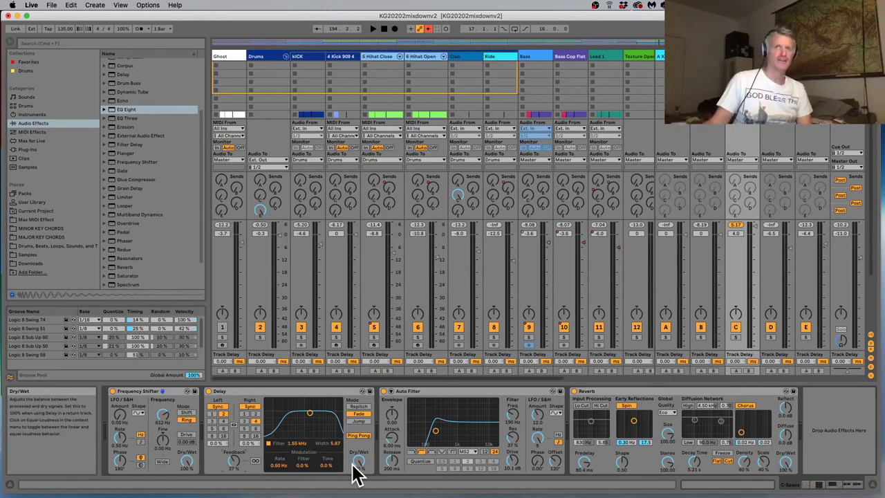
key("space")
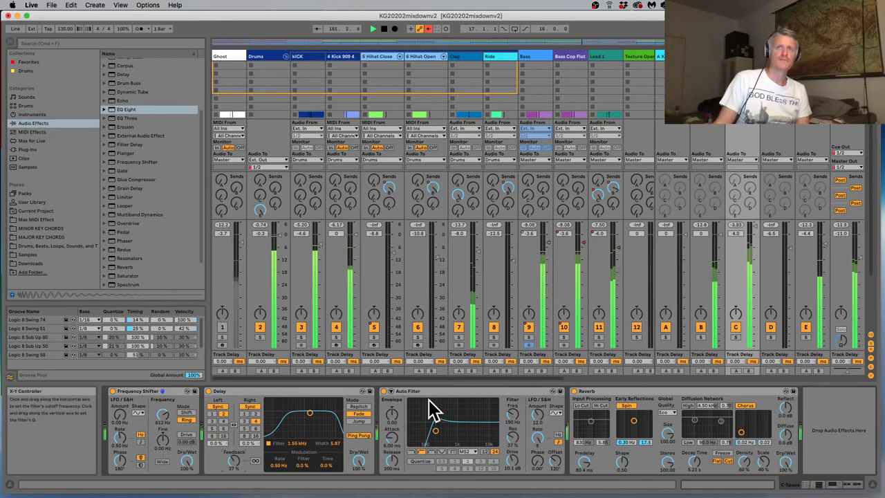
Set the C-Space return's volume to -6.5 dB and reduce its Auto Filter drive to 5.52 dB
left_click_drag(750, 236, 752, 232)
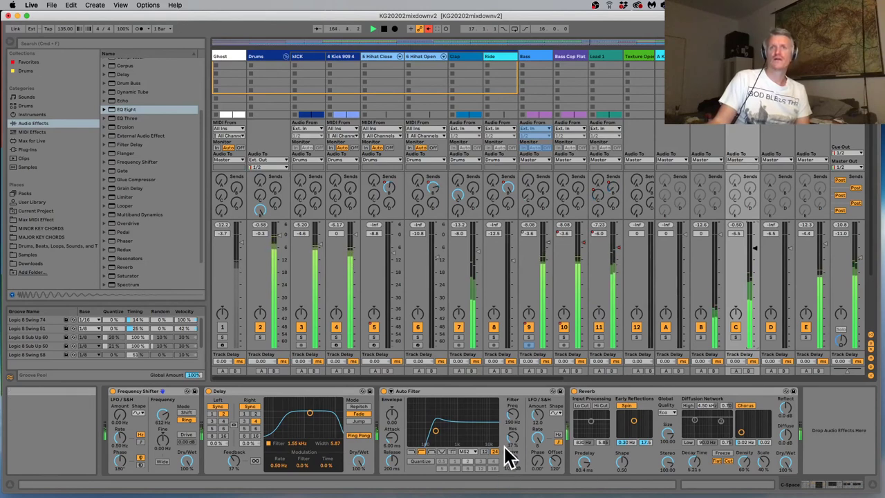
mouse_move(509, 459)
left_mouse_down()
mouse_move(509, 449)
mouse_move(515, 474)
left_mouse_up()
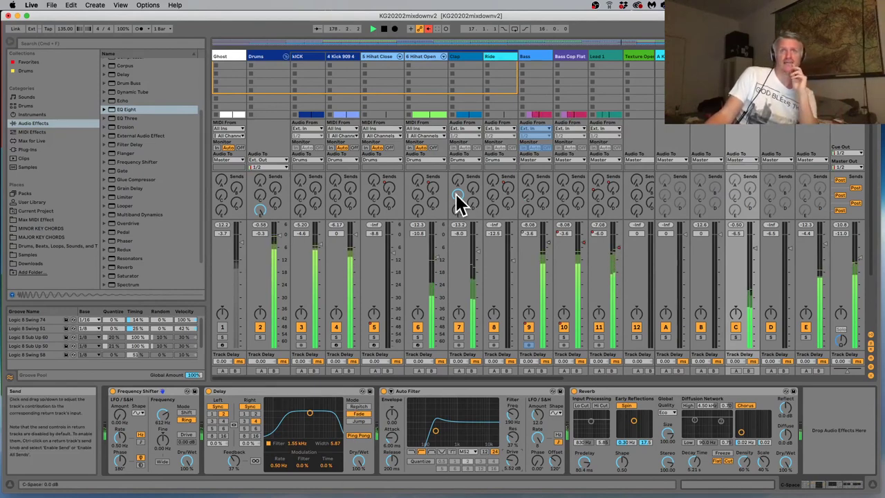
Raise the Clap track's sends to A-Kick verb and B-Blackhole to 0.0 dB and lower its C-Space send during playback
left_click(472, 187)
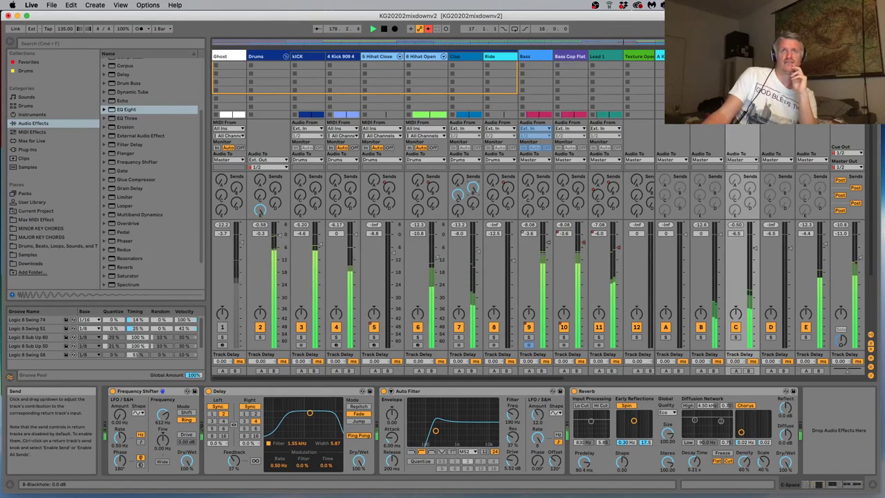
left_click(457, 180)
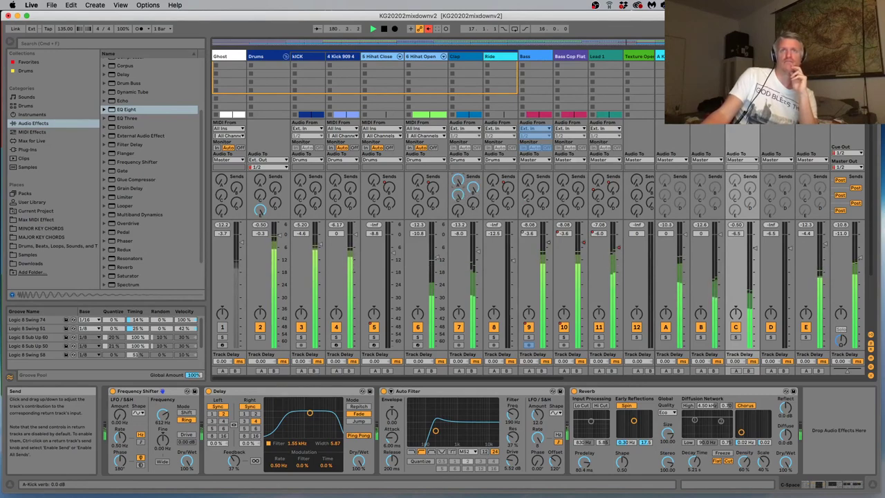
left_click(458, 195)
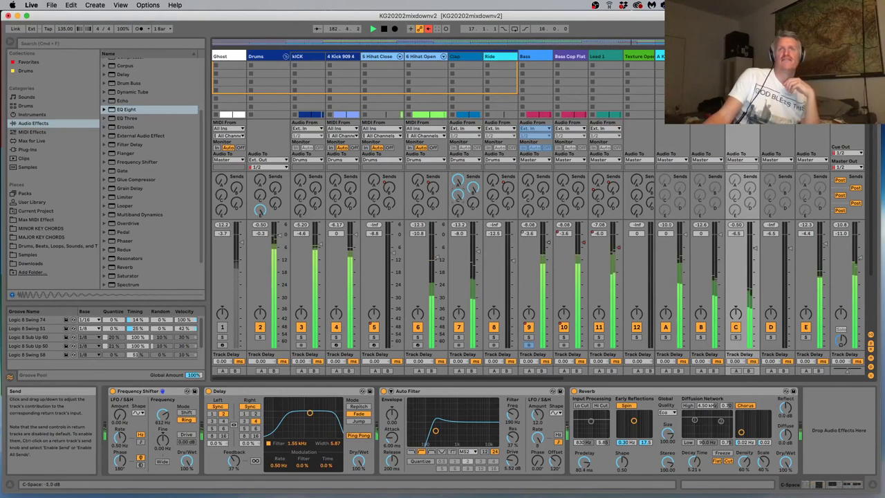
left_click(473, 188)
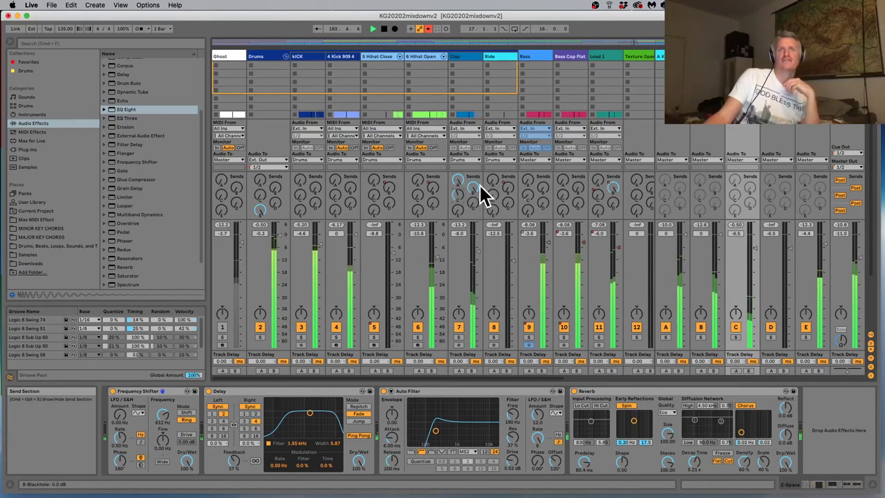
left_click_drag(471, 207, 471, 184)
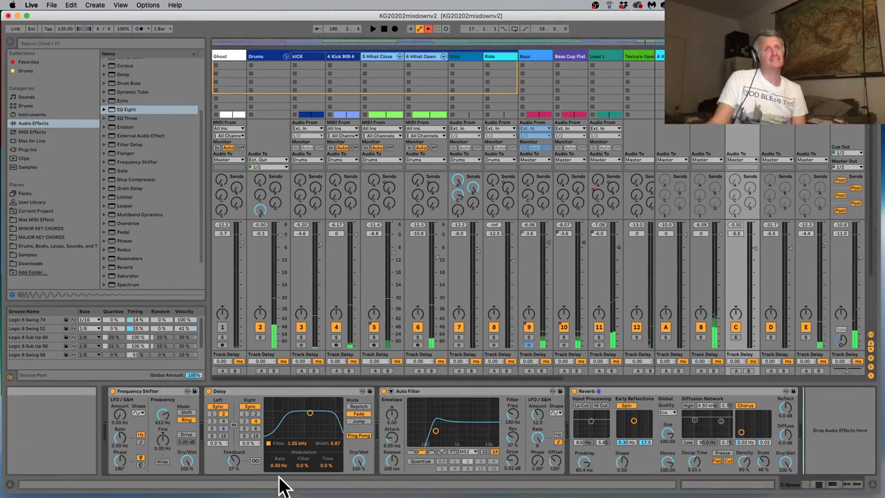
Display the Delay Feedback automation lane of the C-Space return in the arrangement
key("Tab")
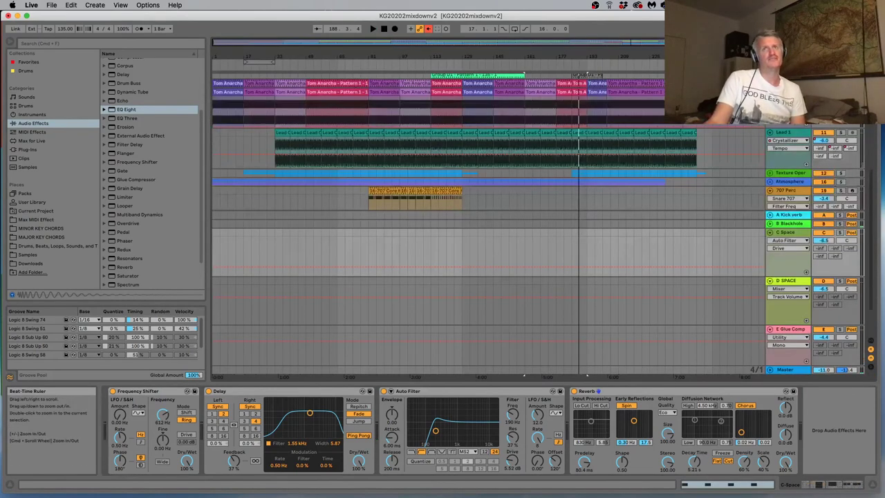
left_click(790, 240)
left_click(790, 257)
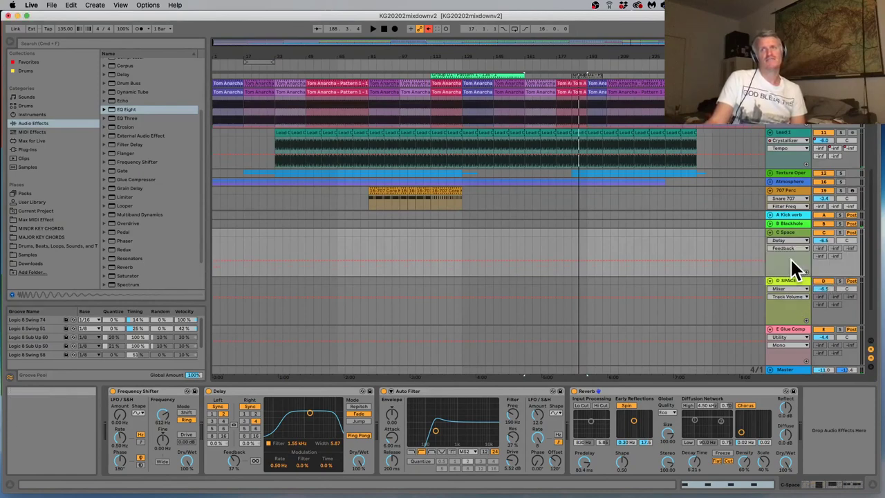
Draw a rising Delay Feedback automation curve on C-Space from about 55% at bar 81 to about 92% near bar 97
left_click(378, 200)
key("space")
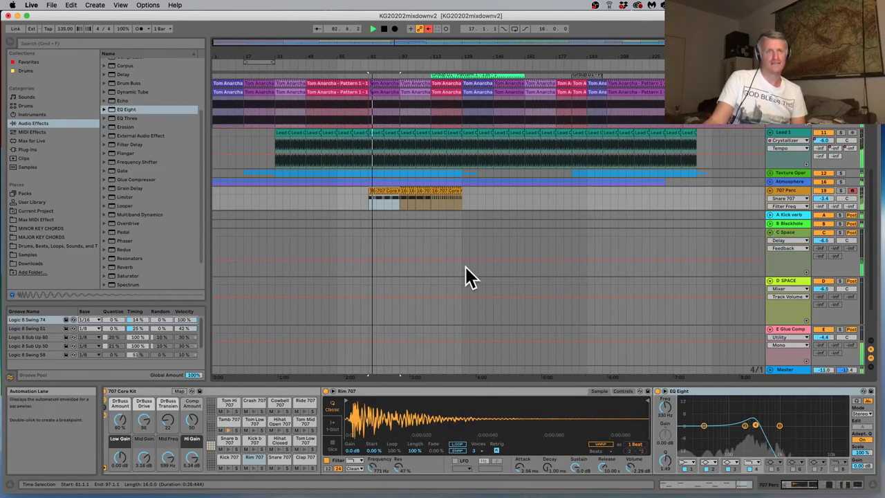
key("b")
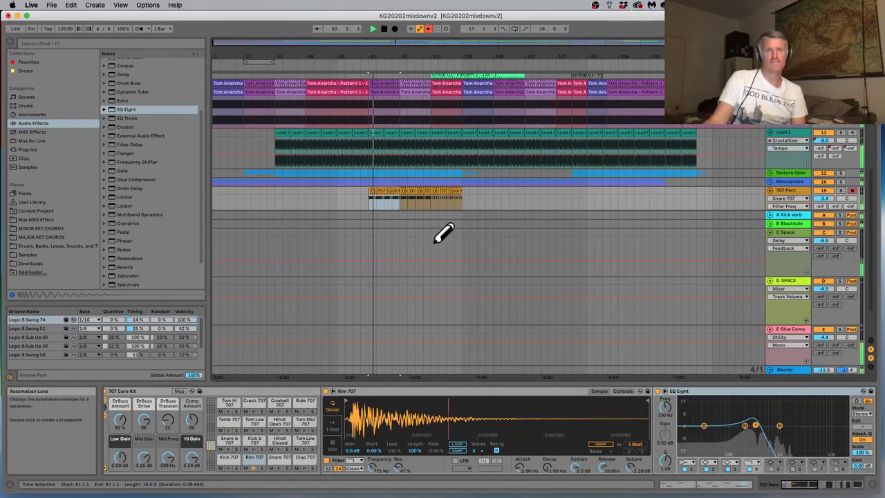
left_click(377, 253)
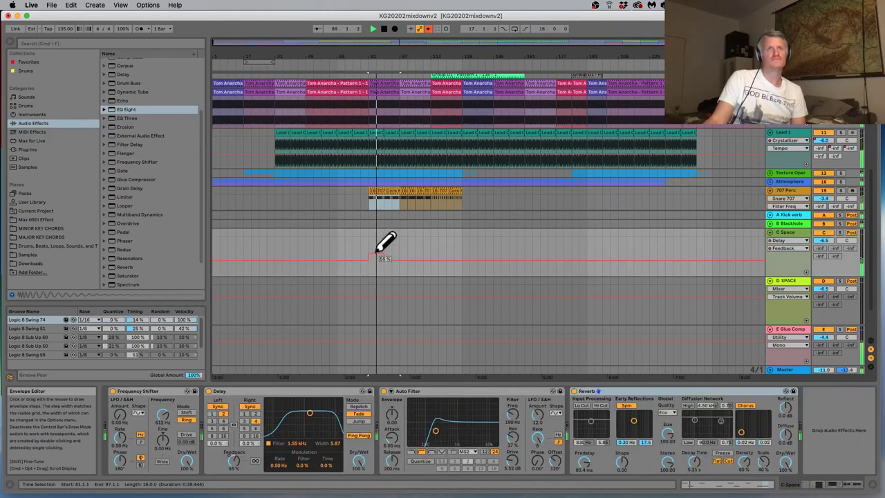
mouse_move(377, 251)
left_mouse_down()
mouse_move(393, 240)
mouse_move(376, 242)
mouse_move(398, 239)
left_mouse_up()
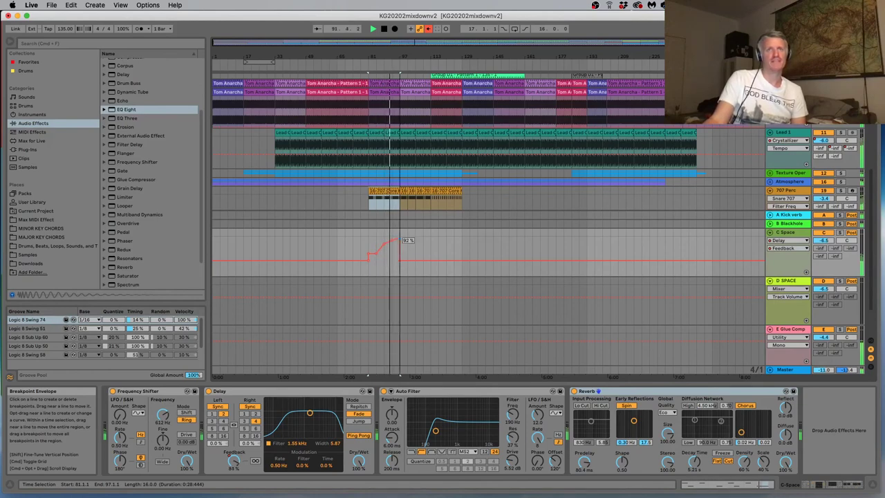
mouse_move(398, 237)
left_mouse_down()
mouse_move(390, 241)
mouse_move(398, 238)
left_mouse_up()
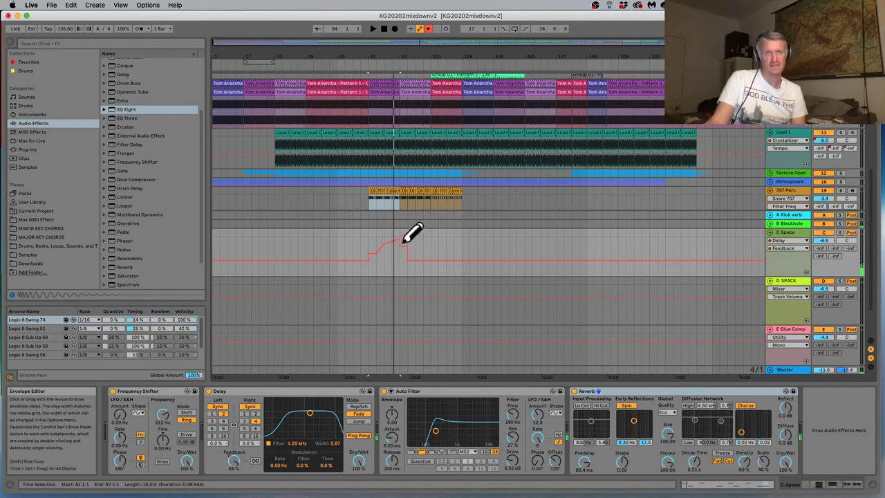
Smooth the falling end of the C-Space feedback curve and audition the automation from bars 81 and 89
left_click(373, 261)
key("space")
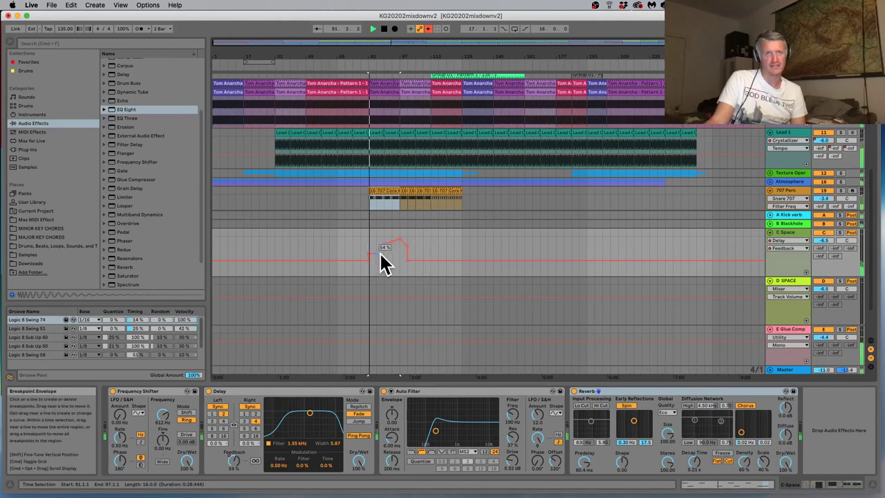
left_click_drag(378, 257, 383, 252)
left_click(386, 257)
key("space")
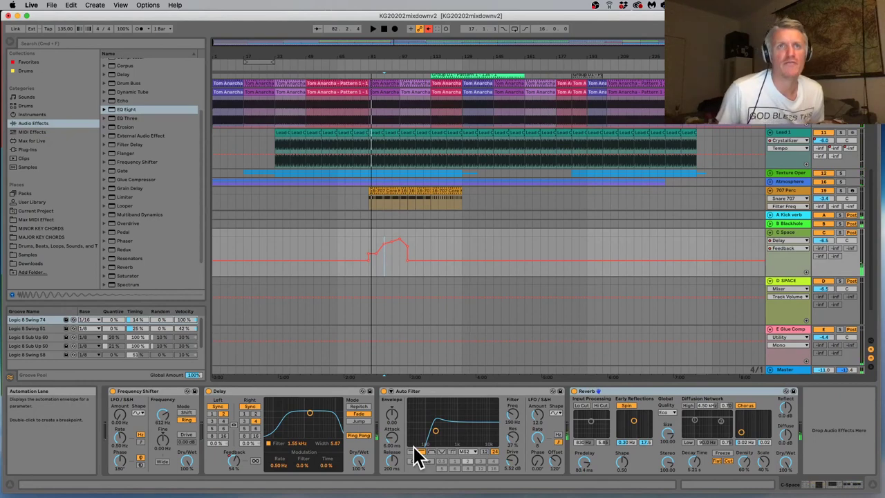
key("space")
key("space")
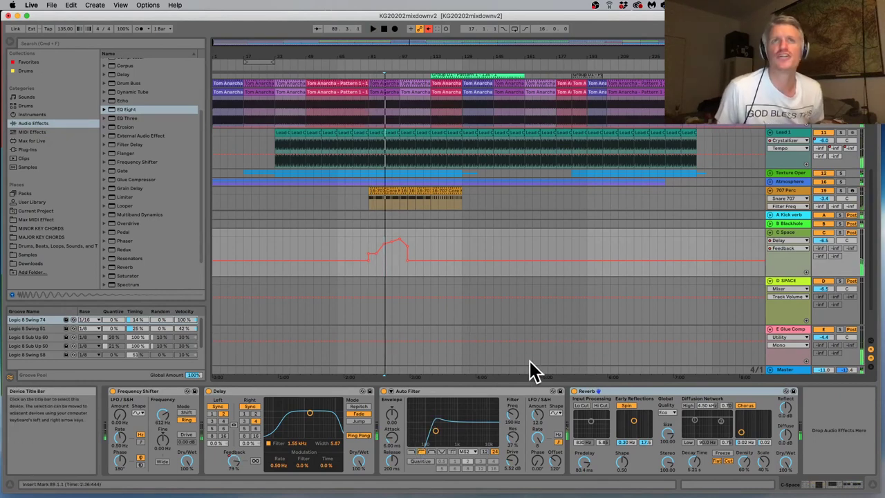
Try raising the Bass track's C-Space send to -34.0 dB during playback and turn it back down
key("Tab")
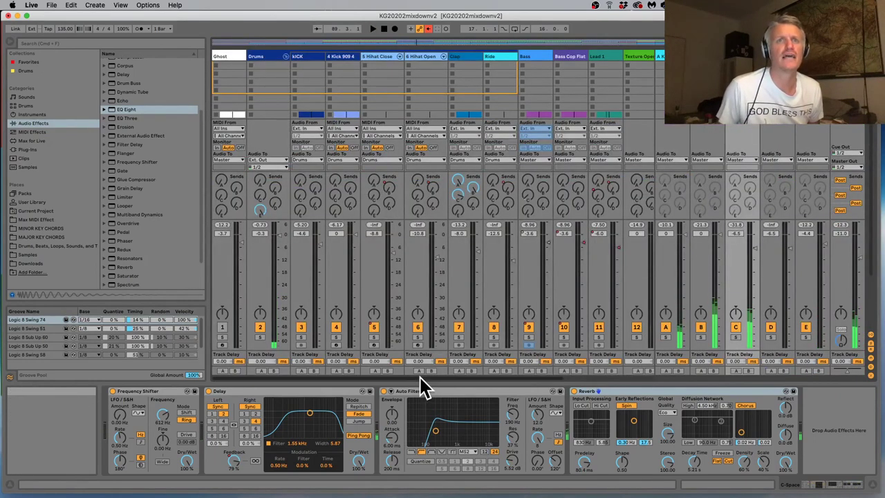
left_click_drag(425, 378, 510, 378)
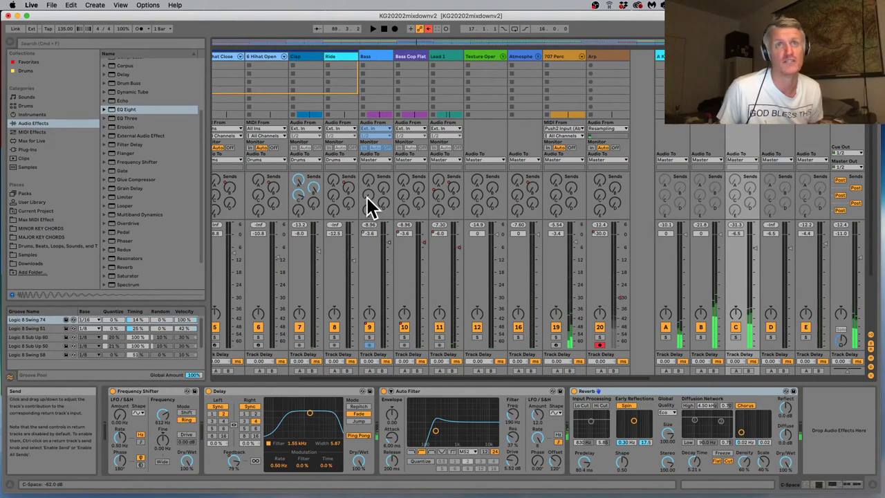
mouse_move(367, 197)
left_mouse_down()
mouse_move(367, 166)
mouse_move(367, 228)
mouse_move(369, 196)
left_mouse_up()
key("space")
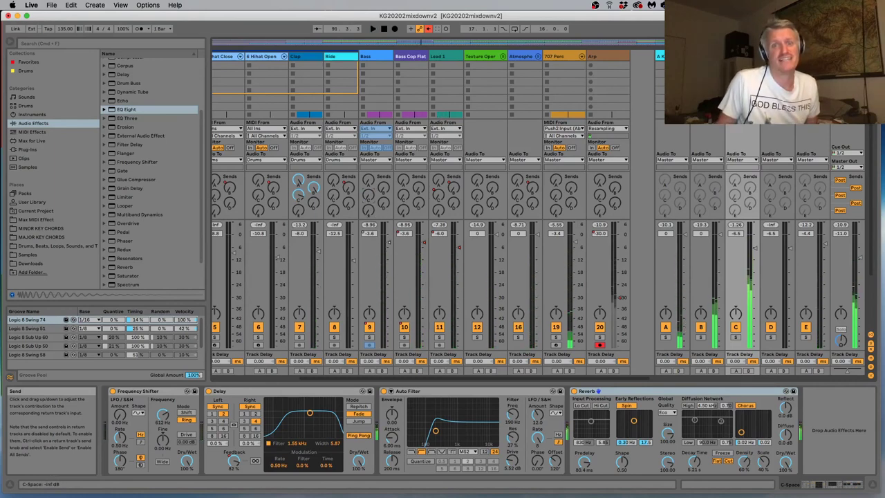
key("space")
mouse_move(368, 195)
left_mouse_down()
mouse_move(367, 181)
mouse_move(369, 195)
left_mouse_up()
key("space")
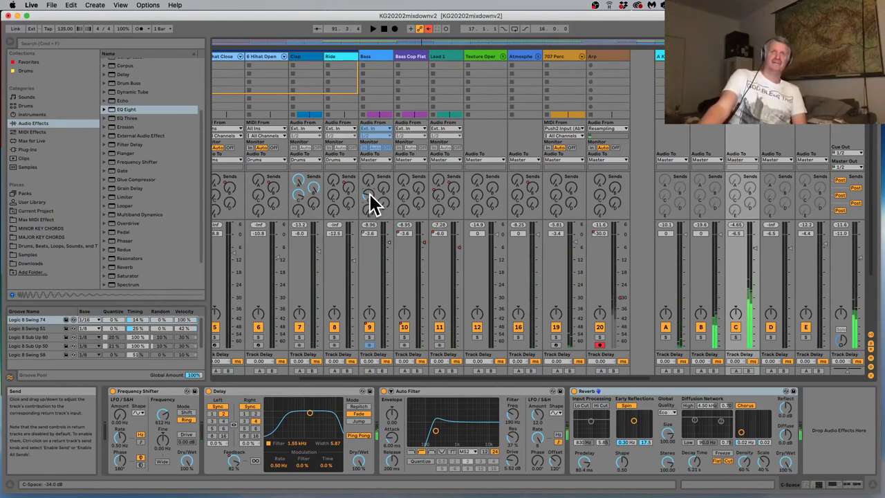
left_click_drag(369, 194, 369, 197)
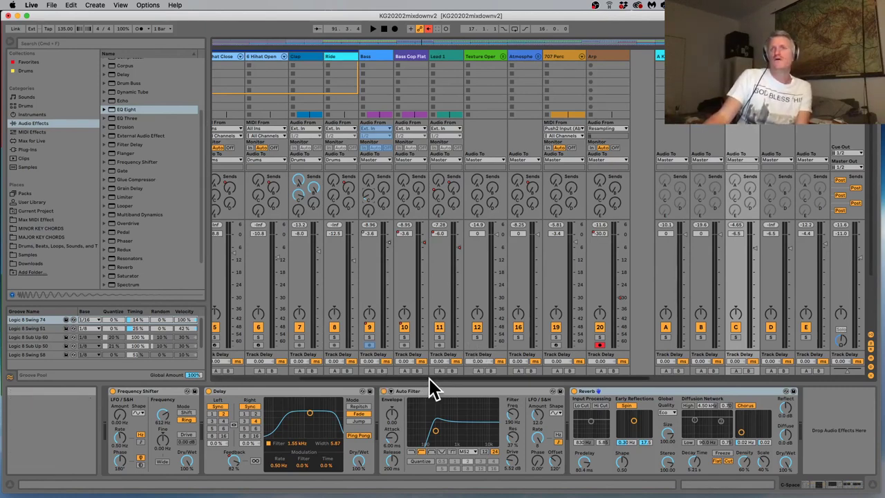
left_click_drag(430, 377, 426, 380)
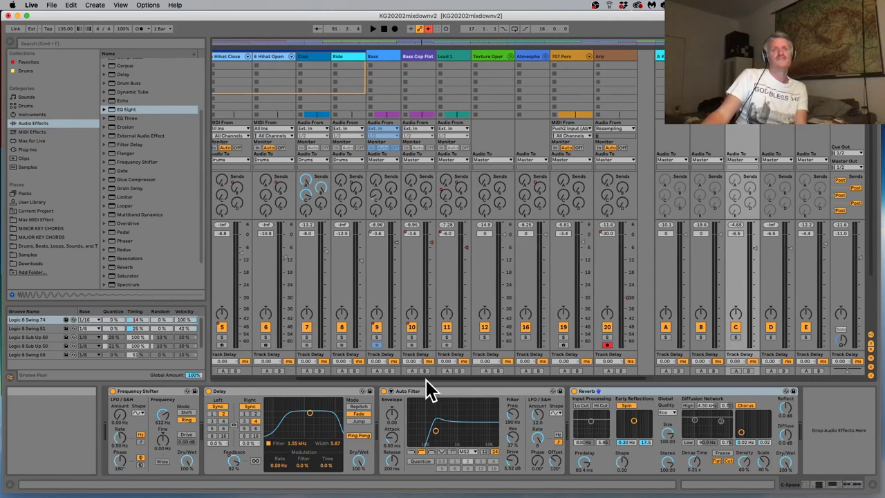